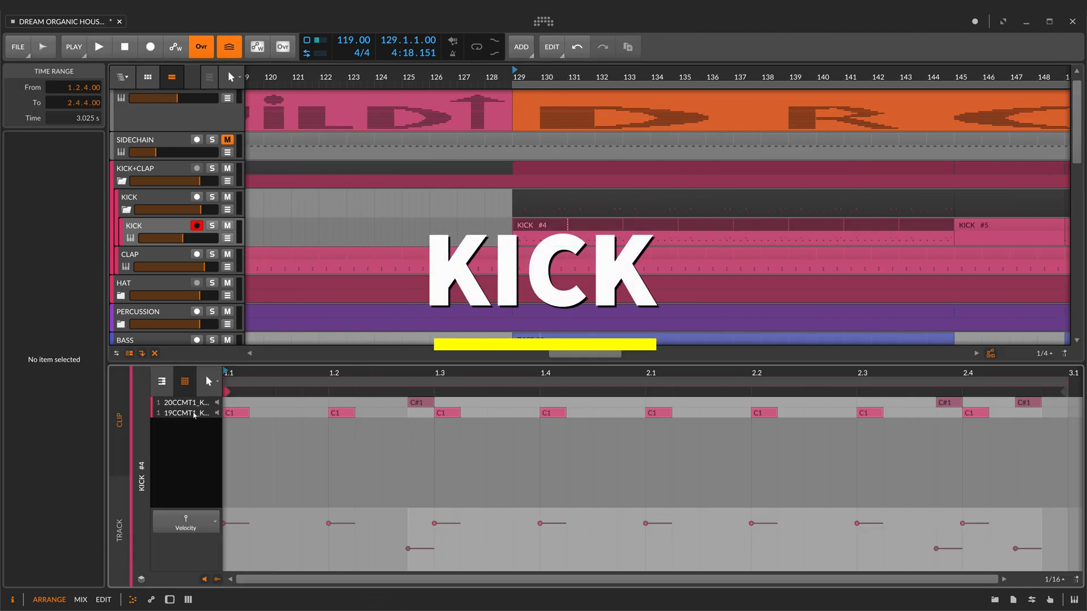
Step: Play back the 19CCMT1 kick pad and examine its Sampler along with the kick track's EQ-5 and FX Grid
{"action": "left_click", "coordinate": [195, 415]}
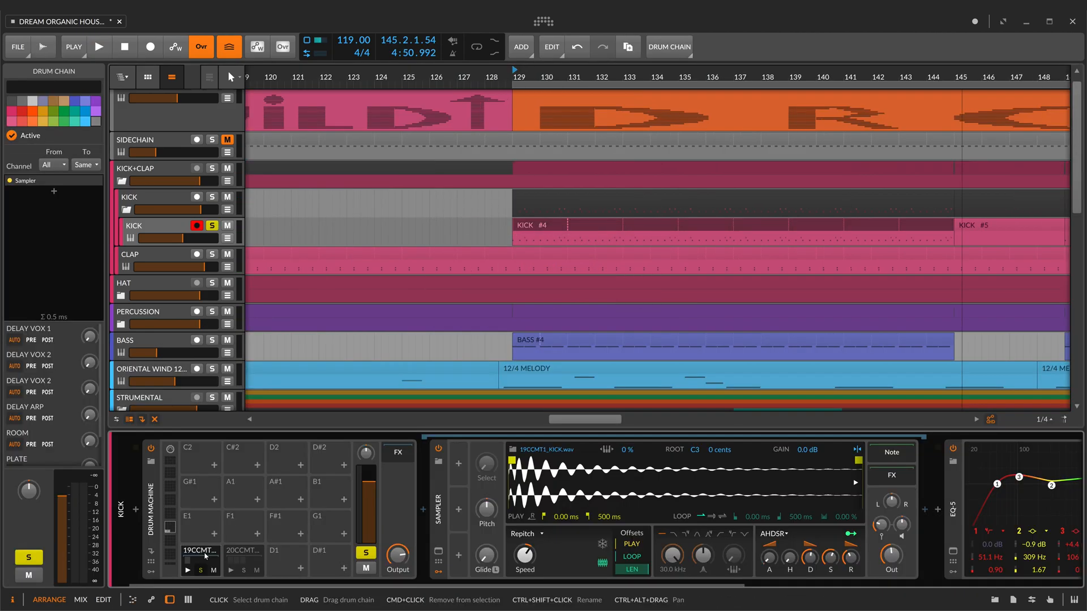
{"action": "key", "text": "space"}
{"action": "scroll", "coordinate": [609, 561], "scroll_direction": "right", "scroll_amount": 5}
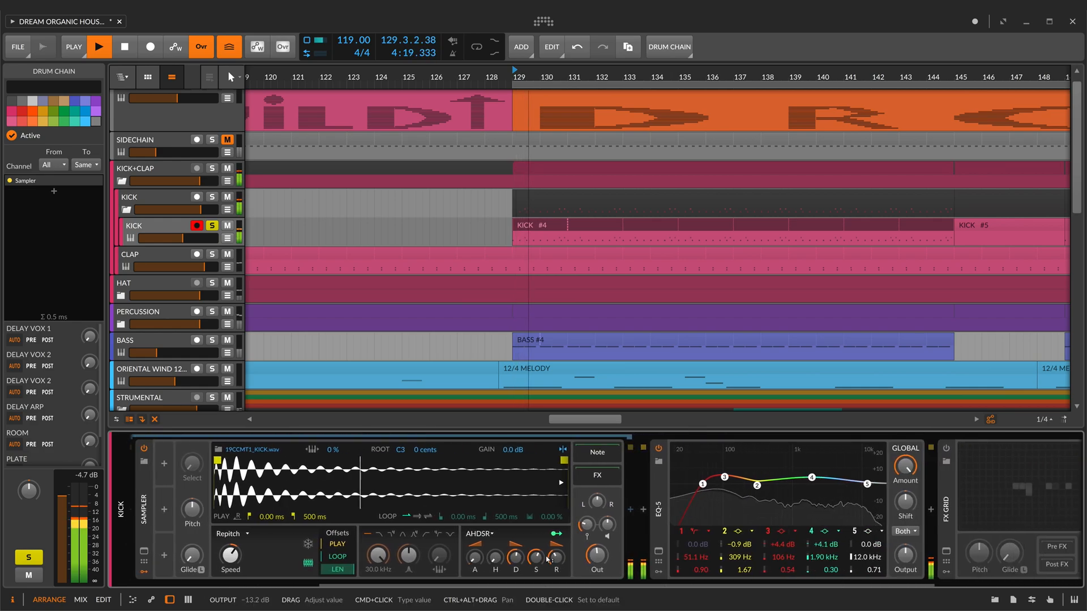
{"action": "scroll", "coordinate": [537, 552], "scroll_direction": "left", "scroll_amount": 5}
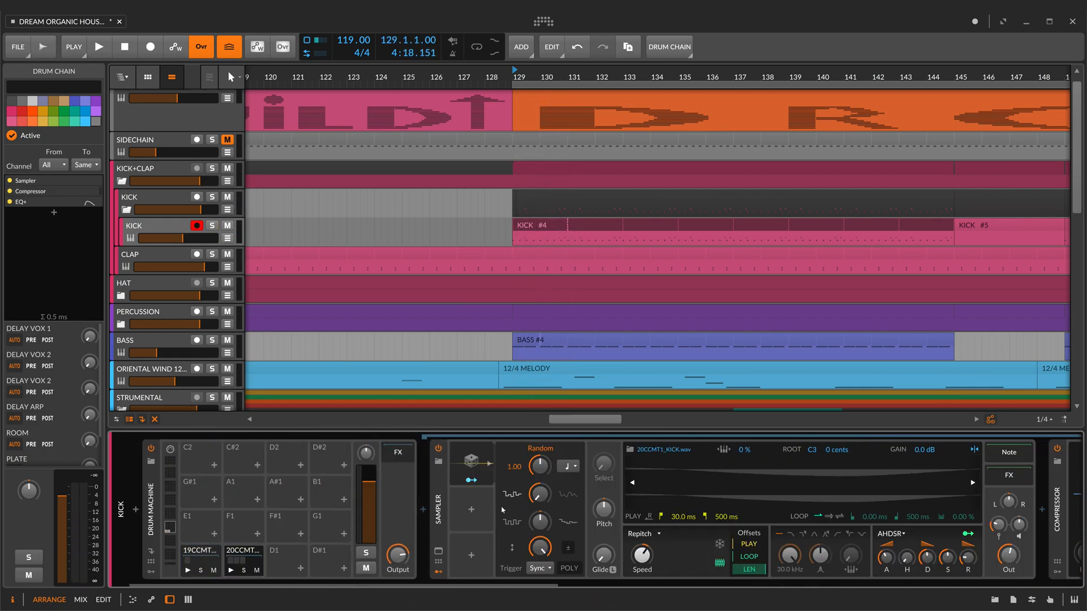
Step: Audition the 20CCMT1 kick pad, examine its Sampler, Compressor and EQ+ settings, and stop playback
{"action": "scroll", "coordinate": [499, 510], "scroll_direction": "right", "scroll_amount": 3}
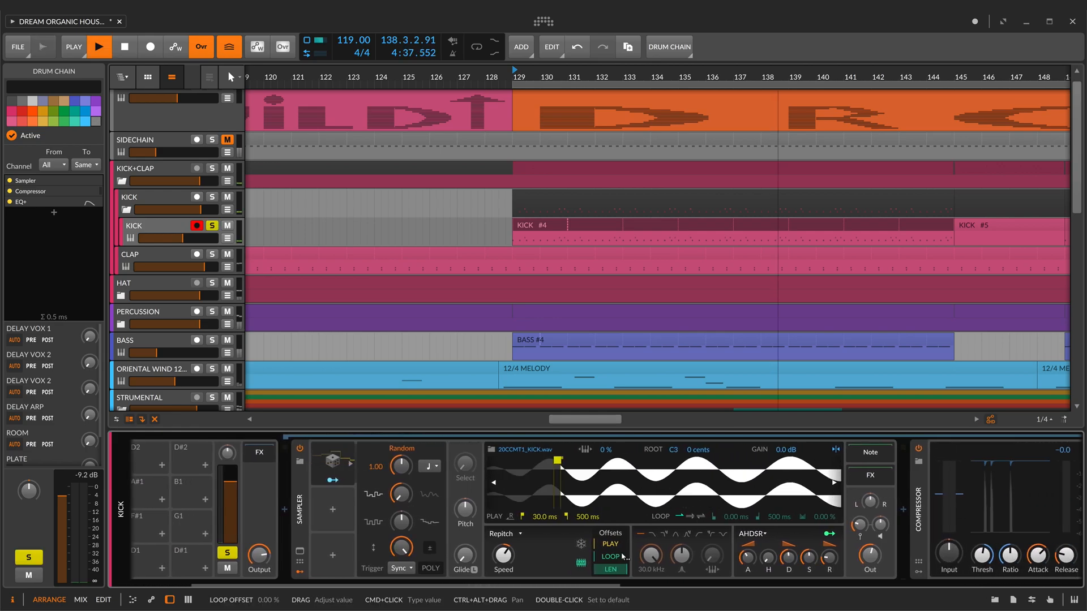
{"action": "scroll", "coordinate": [622, 558], "scroll_direction": "right", "scroll_amount": 10}
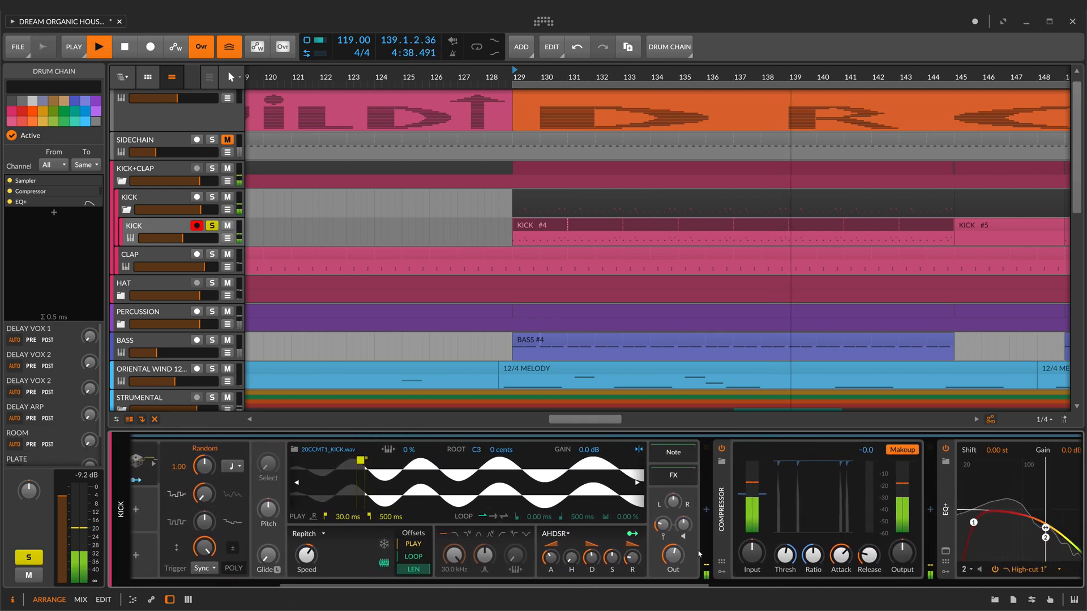
{"action": "scroll", "coordinate": [695, 555], "scroll_direction": "right", "scroll_amount": 6}
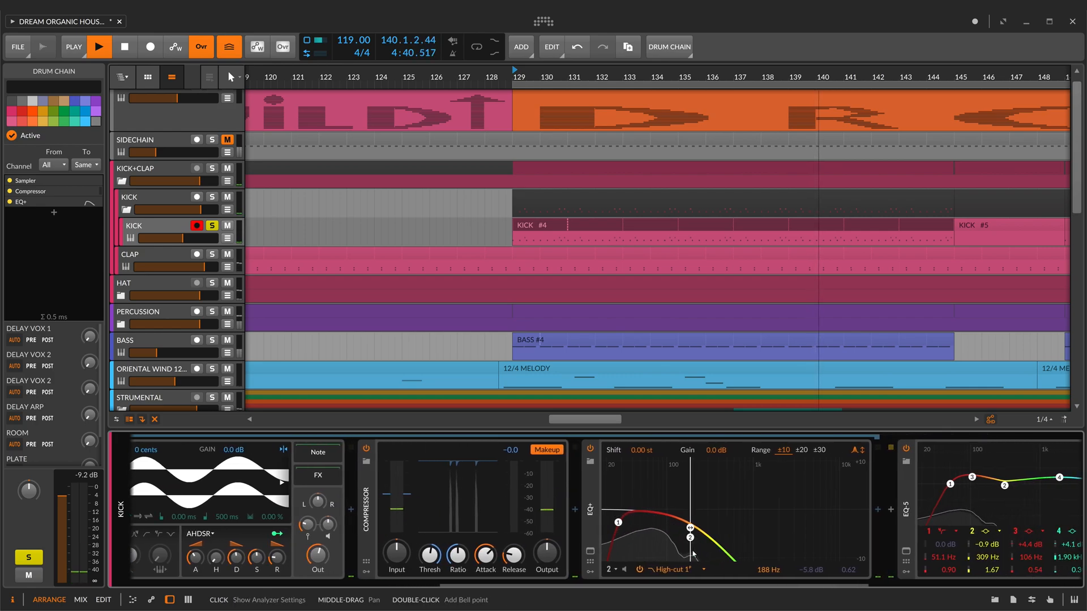
{"action": "scroll", "coordinate": [693, 554], "scroll_direction": "right", "scroll_amount": 5}
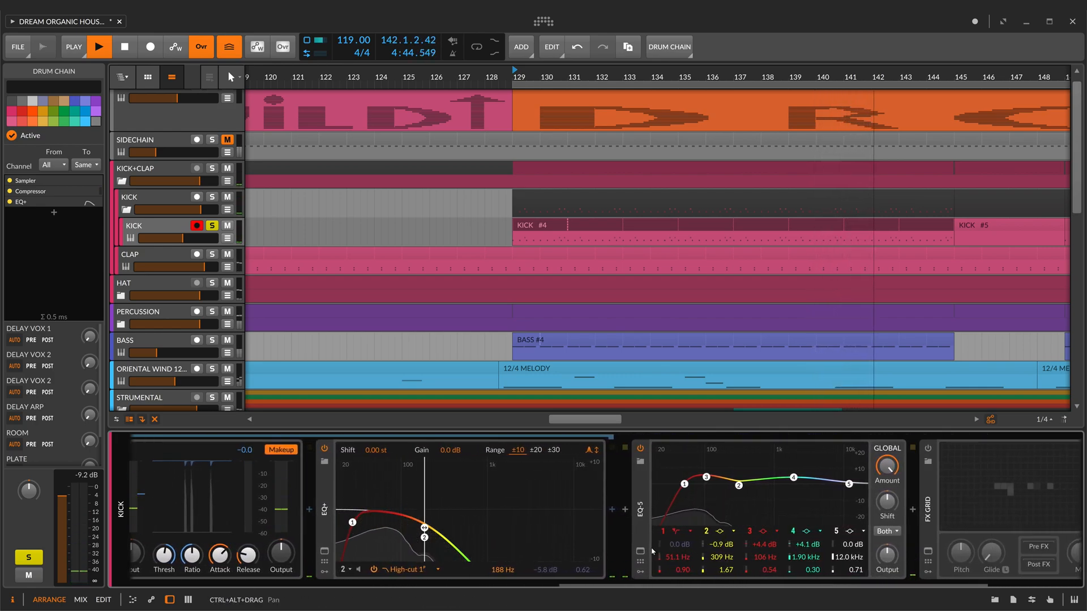
{"action": "scroll", "coordinate": [653, 552], "scroll_direction": "left", "scroll_amount": 5}
{"action": "scroll", "coordinate": [652, 552], "scroll_direction": "left", "scroll_amount": 15}
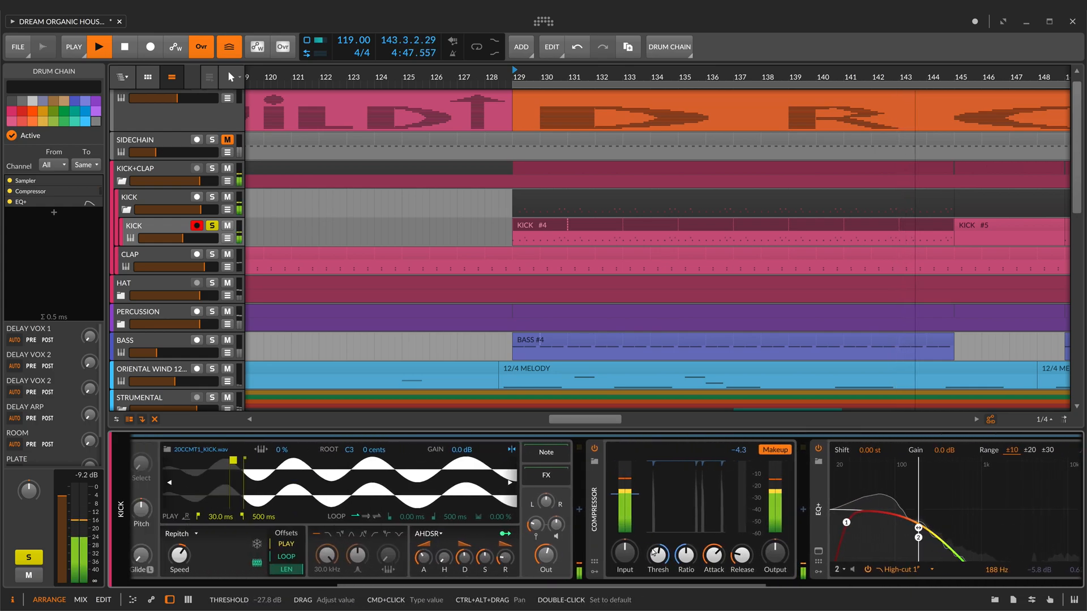
{"action": "key", "text": "space"}
{"action": "key", "text": "s"}
{"action": "left_click_drag", "start_coordinate": [636, 488], "coordinate": [624, 471]}
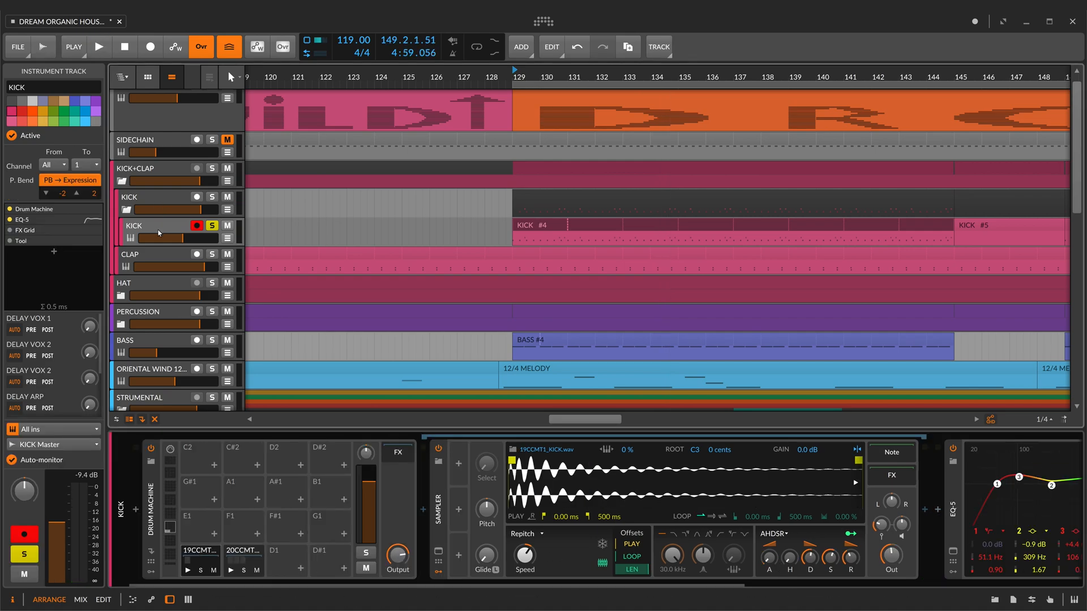
Step: In the KICK group's ORIGINAL effect layer, inspect the COMPRESSION, SATURATION and DISTORSION layers of the NEW YORK STEREO device
{"action": "left_click", "coordinate": [157, 194]}
{"action": "left_click", "coordinate": [203, 454]}
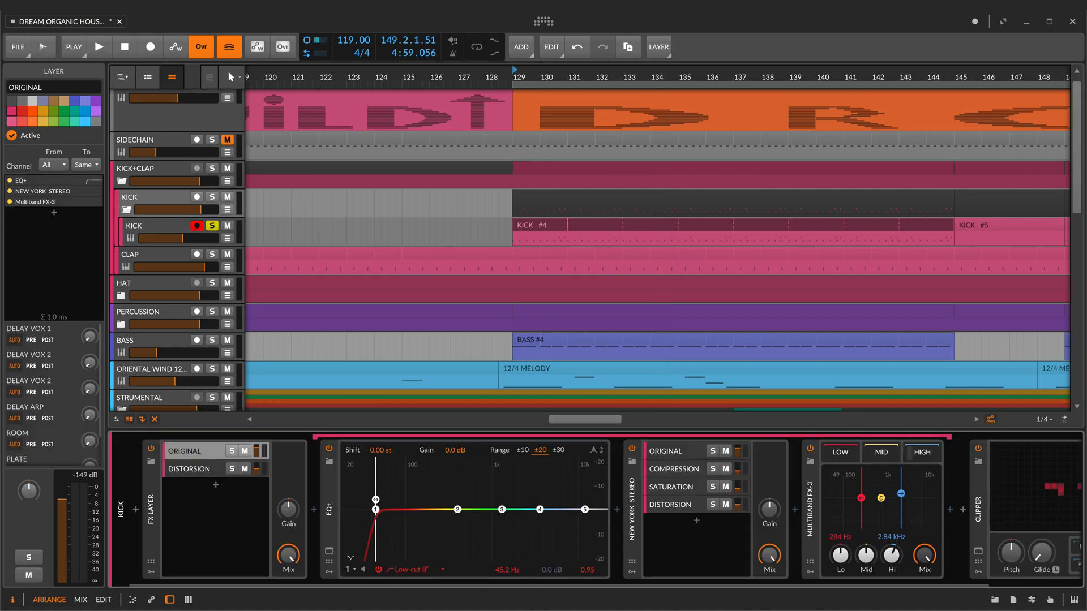
{"action": "left_click", "coordinate": [656, 550]}
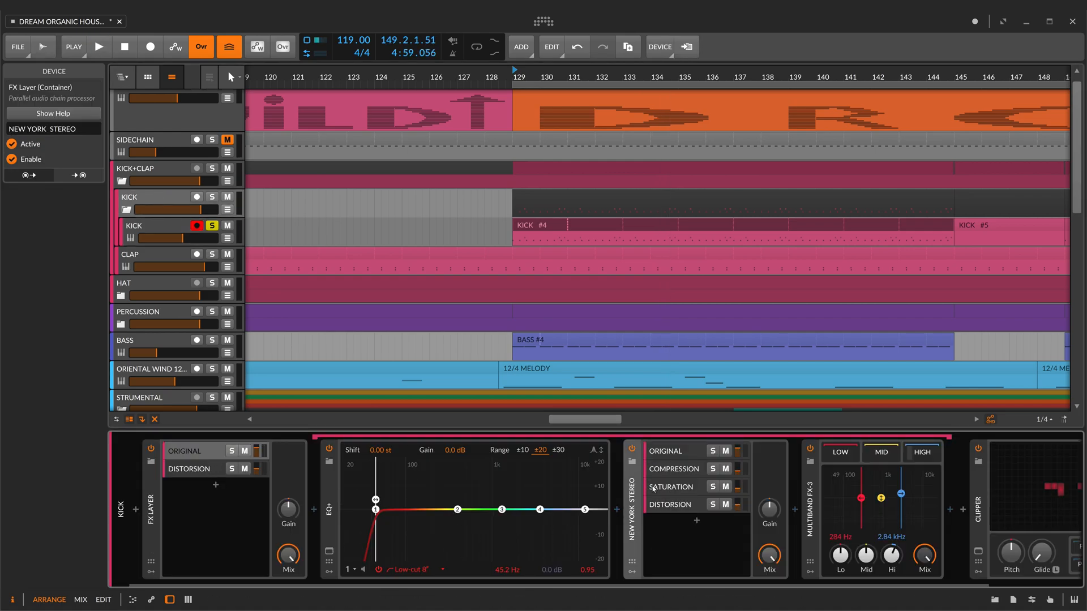
{"action": "left_click_drag", "start_coordinate": [624, 460], "coordinate": [590, 457]}
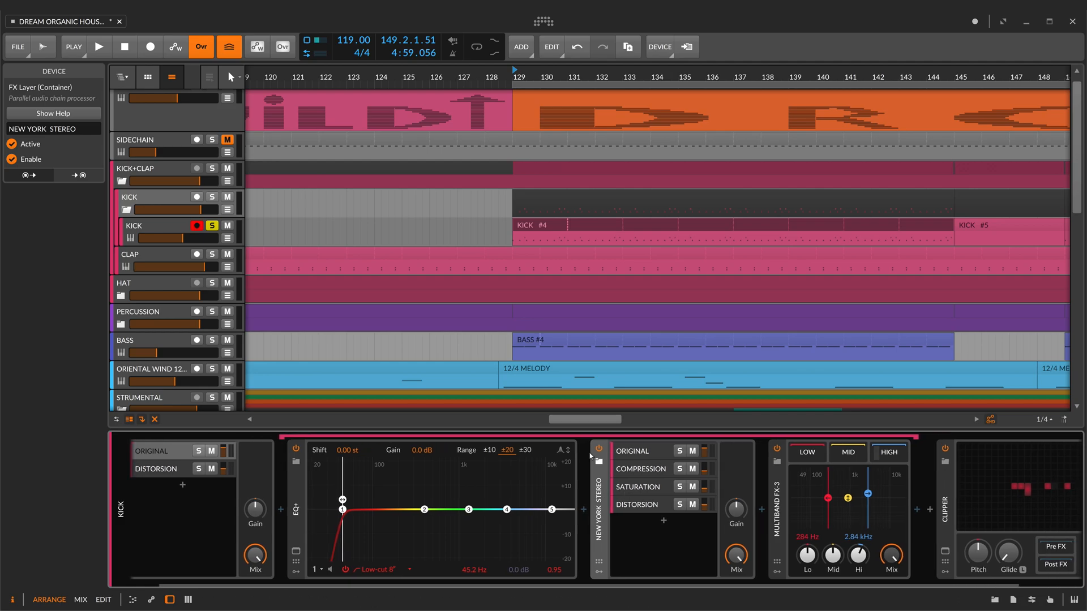
{"action": "left_click", "coordinate": [640, 470]}
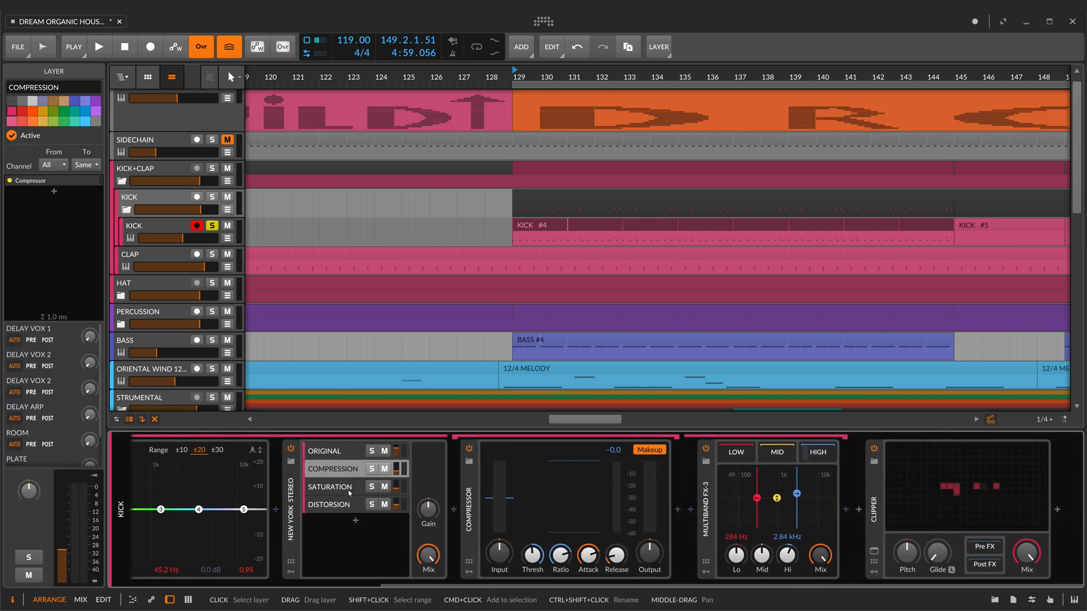
{"action": "left_click", "coordinate": [351, 488]}
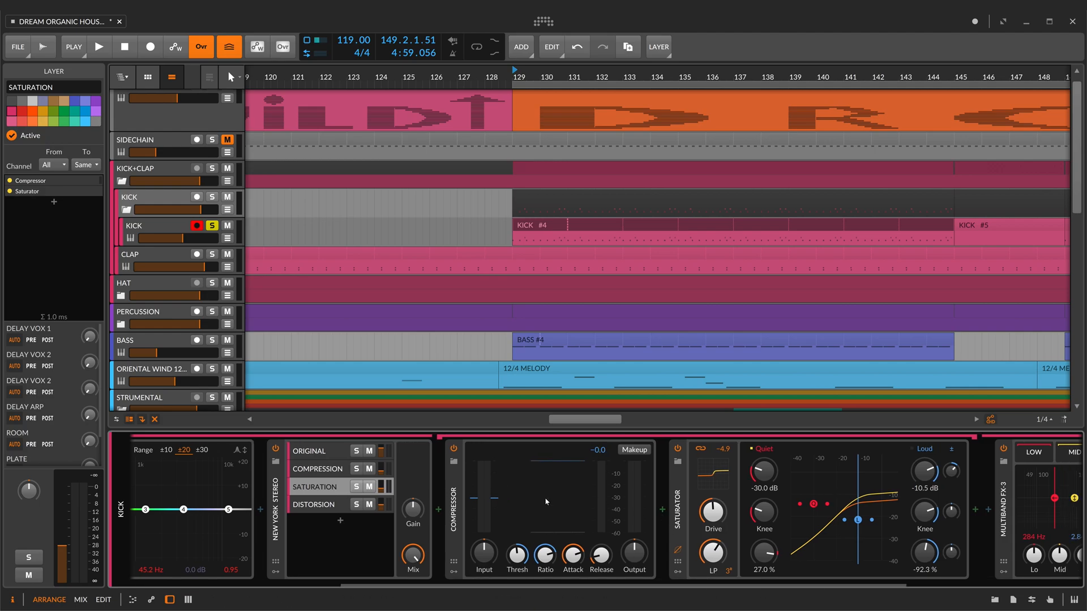
{"action": "left_click", "coordinate": [315, 505]}
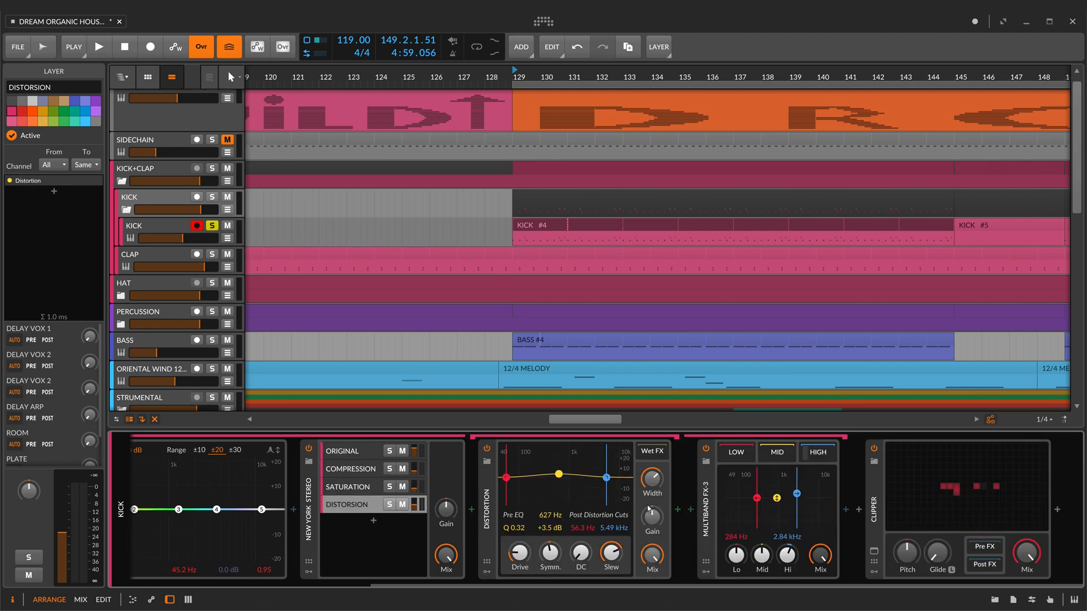
Step: Show the high band of the kick group's Multiband FX-3 to examine its Transient Control, and look at the Clipper
{"action": "left_click", "coordinate": [706, 502]}
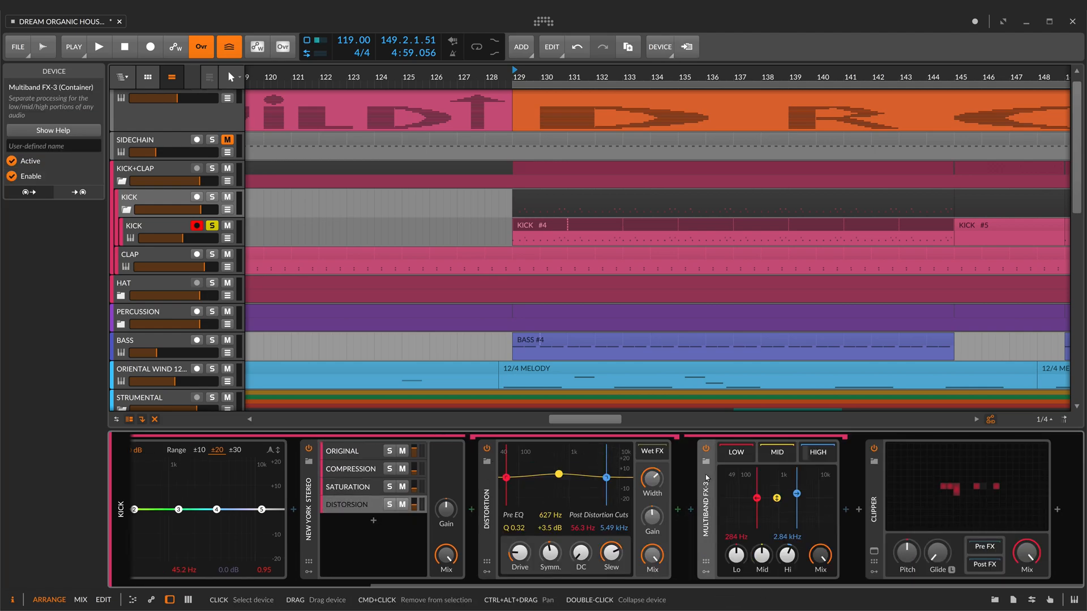
{"action": "left_click", "coordinate": [833, 456]}
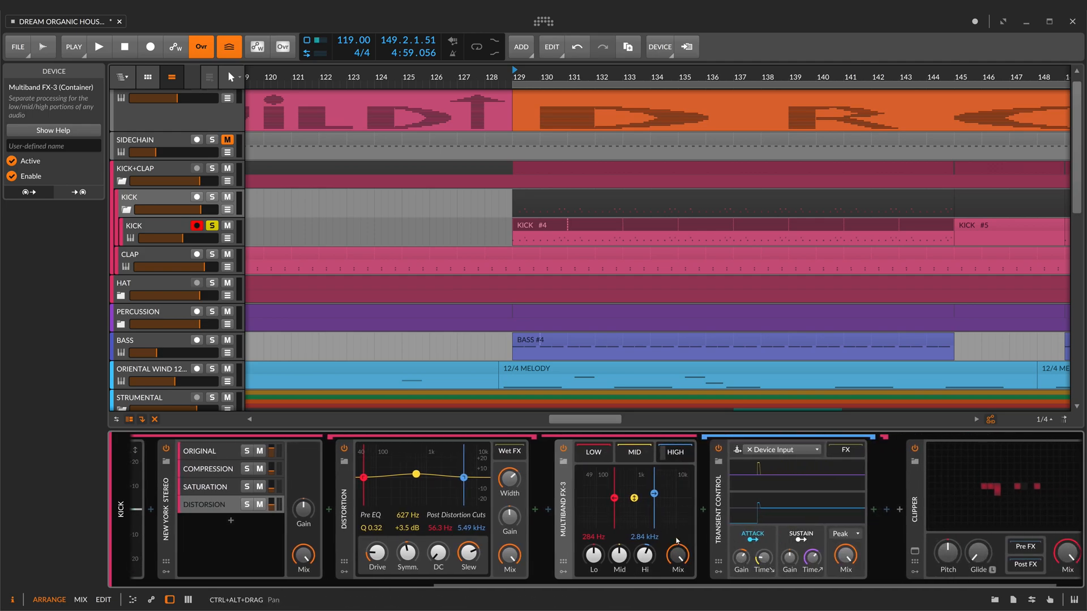
{"action": "scroll", "coordinate": [676, 541], "scroll_direction": "right", "scroll_amount": 1}
{"action": "left_click", "coordinate": [926, 508]}
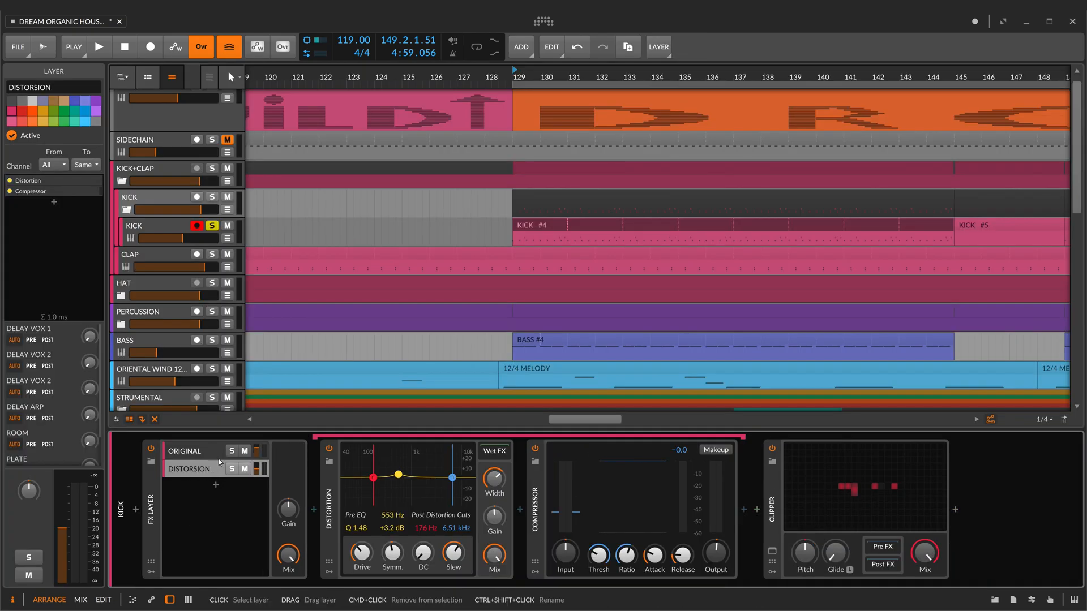
Step: Compare the device chains of the ORIGINAL and DISTORSION layers in the kick group's FX Layer
{"action": "left_click", "coordinate": [222, 453]}
{"action": "left_click", "coordinate": [214, 470]}
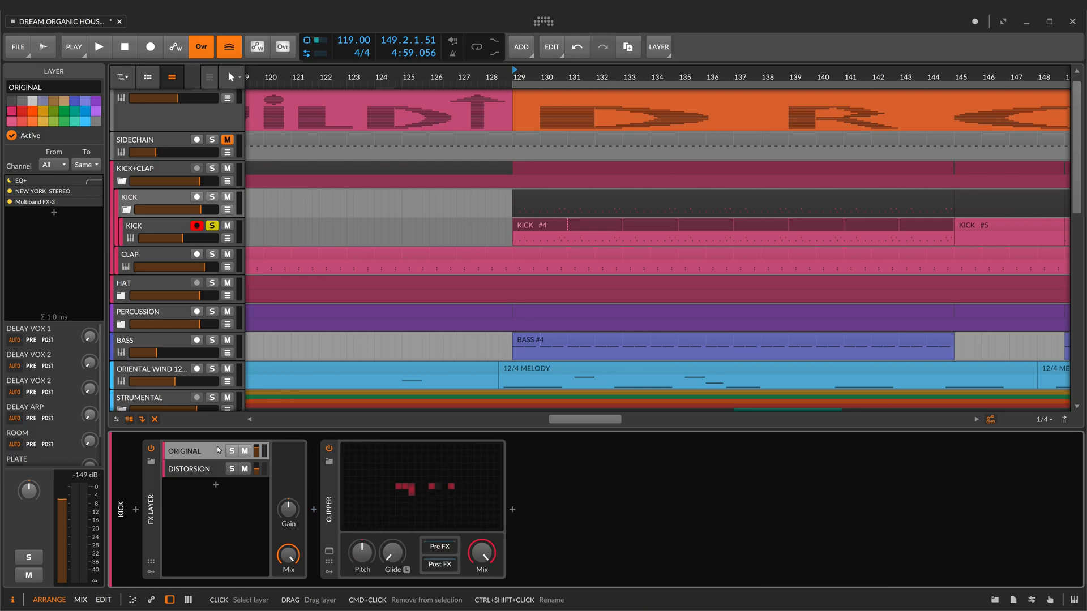
{"action": "left_click", "coordinate": [206, 453]}
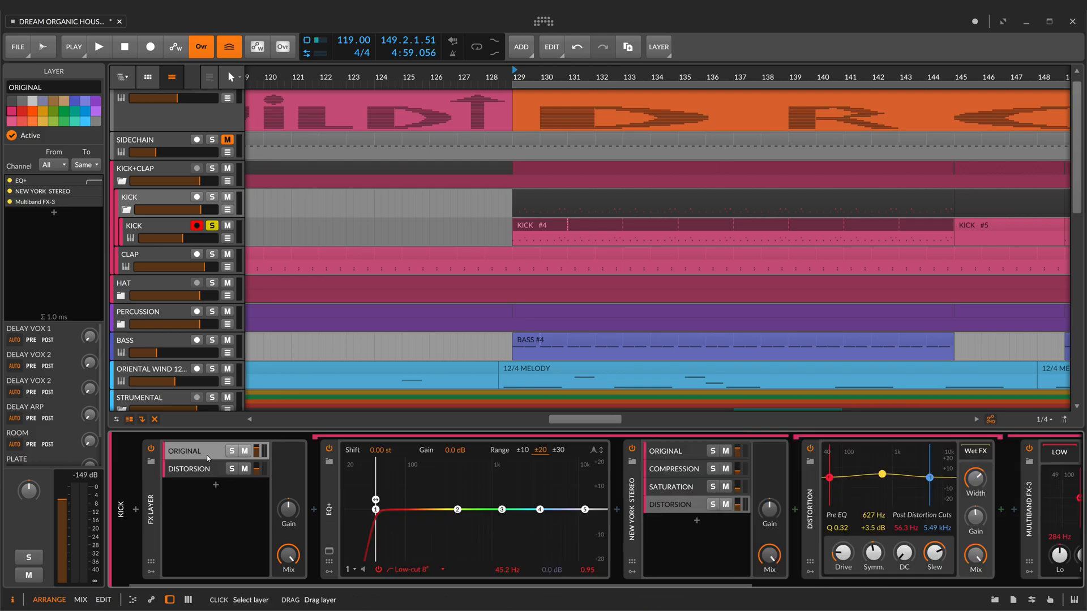
{"action": "left_click", "coordinate": [209, 469]}
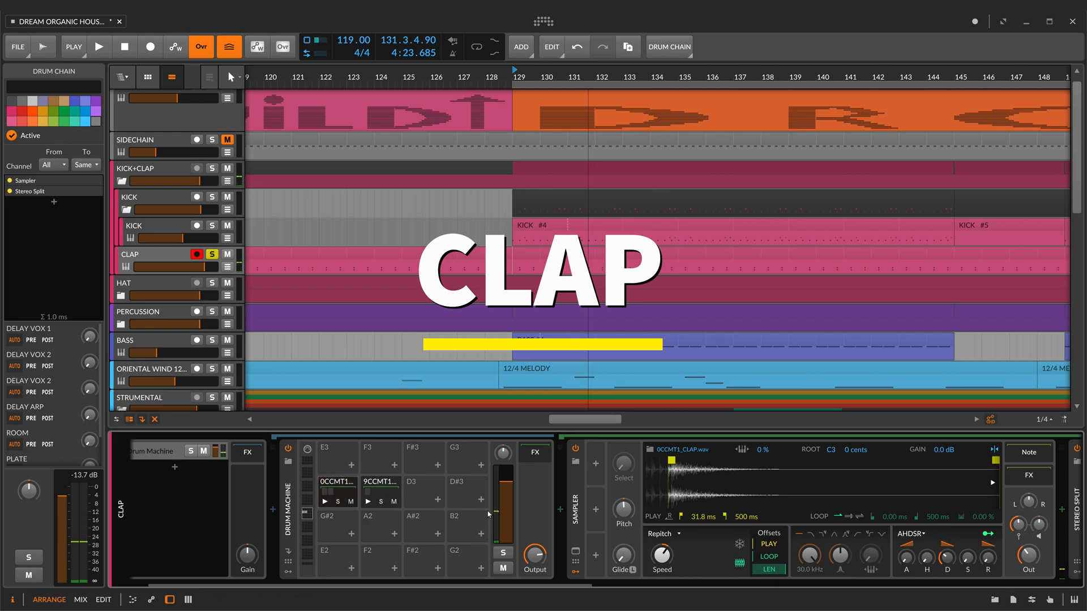
Step: Examine the 0CCMT1 clap pad's Sampler and Stereo Split, showing the right channel's Time Shift
{"action": "scroll", "coordinate": [489, 514], "scroll_direction": "down", "scroll_amount": 3}
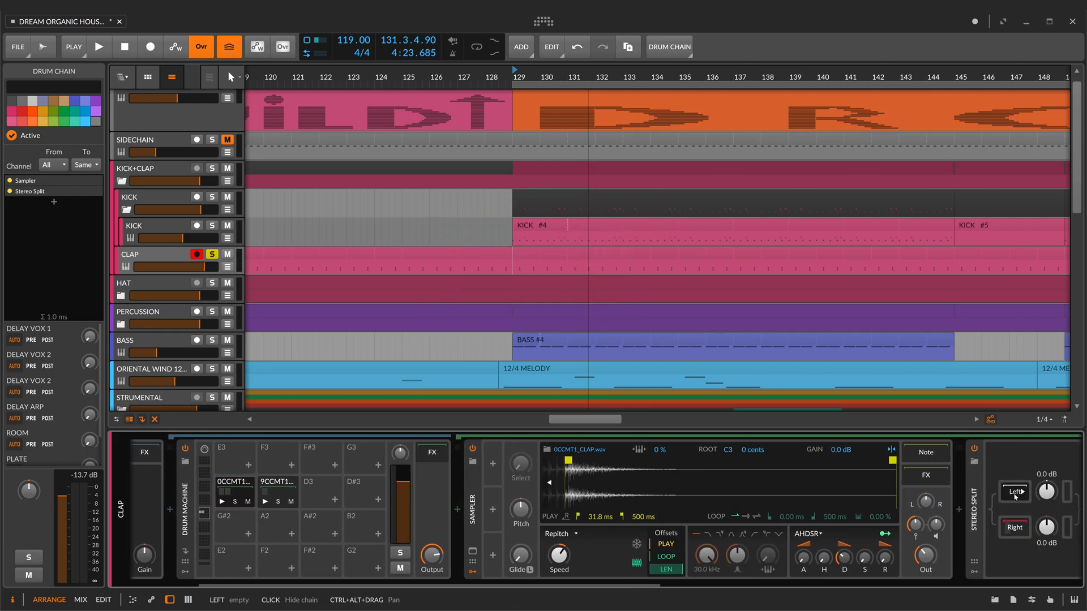
{"action": "scroll", "coordinate": [769, 510], "scroll_direction": "down", "scroll_amount": 5}
{"action": "left_click", "coordinate": [687, 528]}
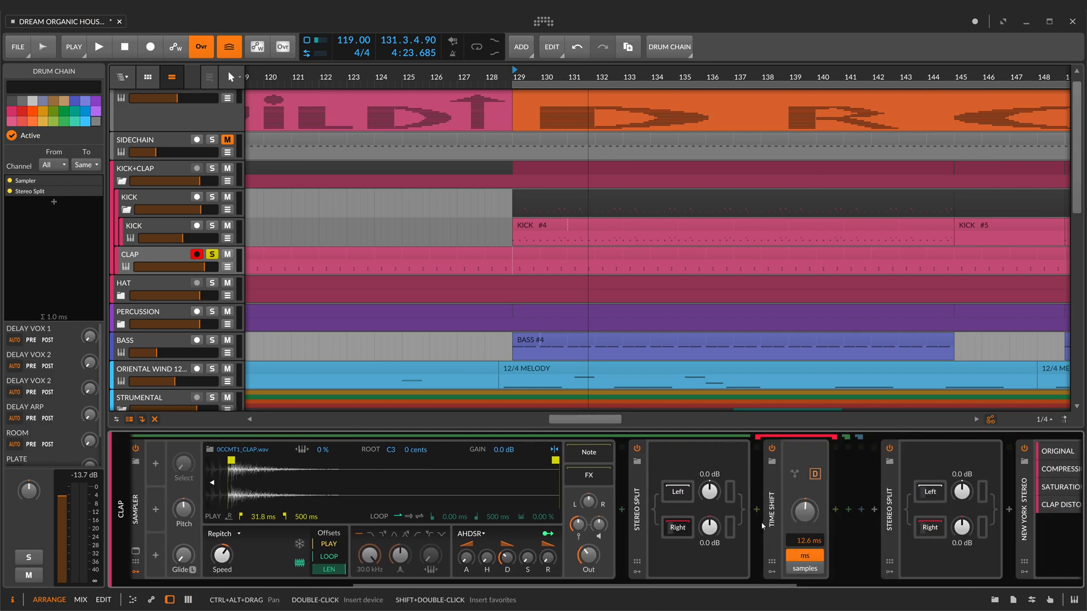
Step: Examine the 9CCMT1 clap pad's Sampler and look over the clap Drum Machine's pads
{"action": "scroll", "coordinate": [462, 539], "scroll_direction": "up", "scroll_amount": 6}
{"action": "left_click", "coordinate": [408, 488]}
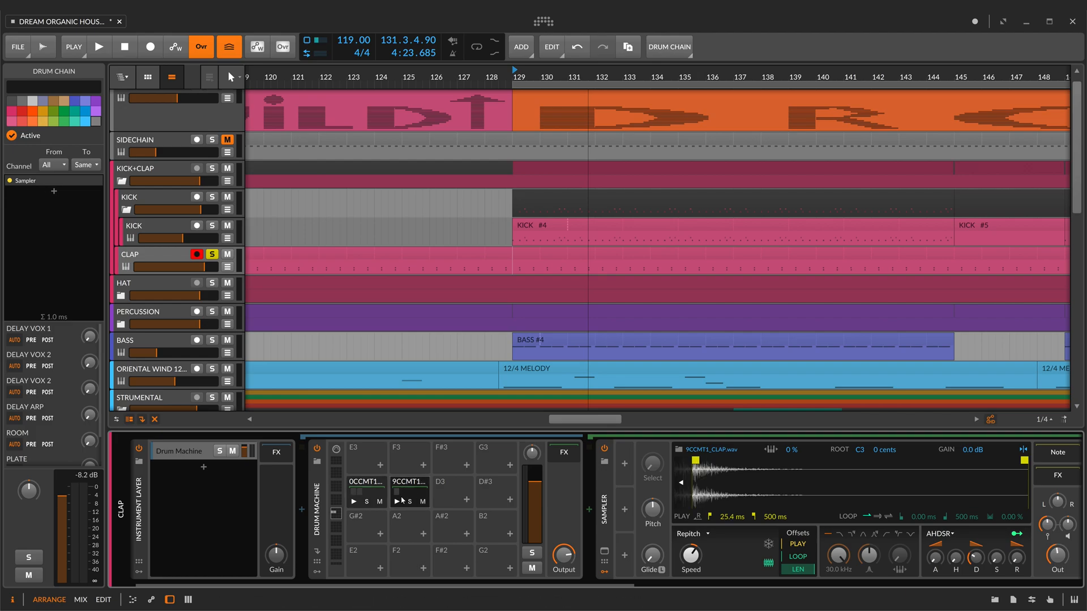
{"action": "scroll", "coordinate": [651, 509], "scroll_direction": "down", "scroll_amount": 1}
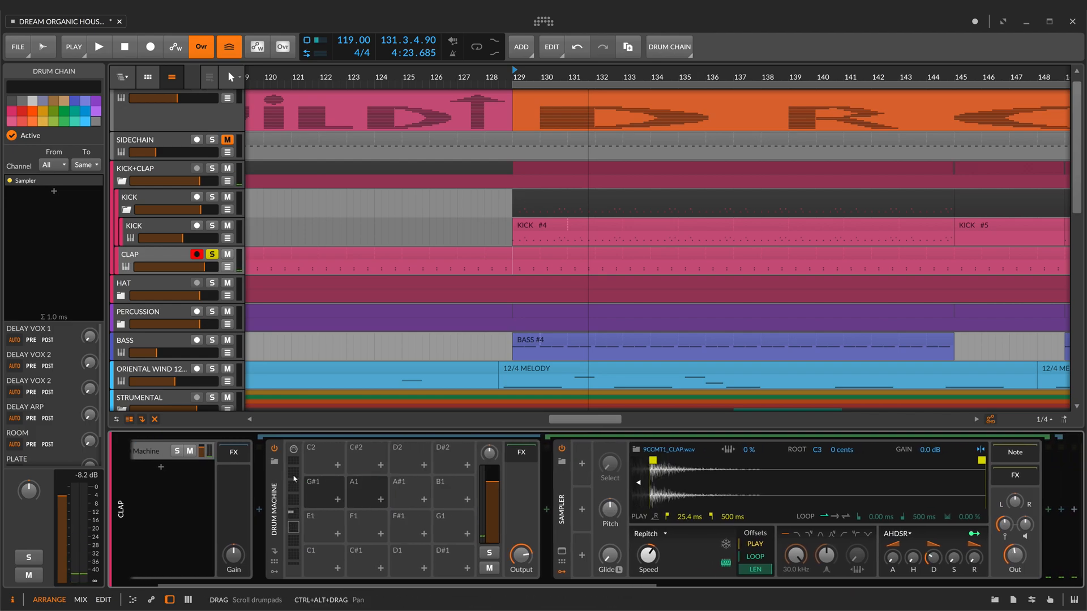
{"action": "left_click", "coordinate": [380, 484]}
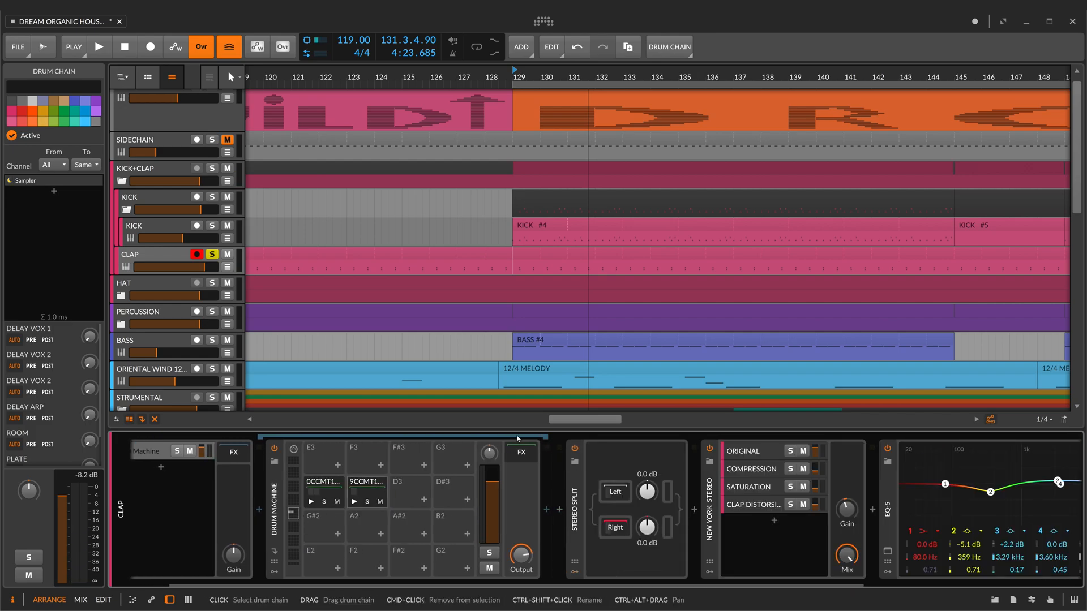
Step: Inspect the Dynamics devices on the left and right channels of the clap track's Stereo Split after the Drum Machine
{"action": "left_click", "coordinate": [578, 485]}
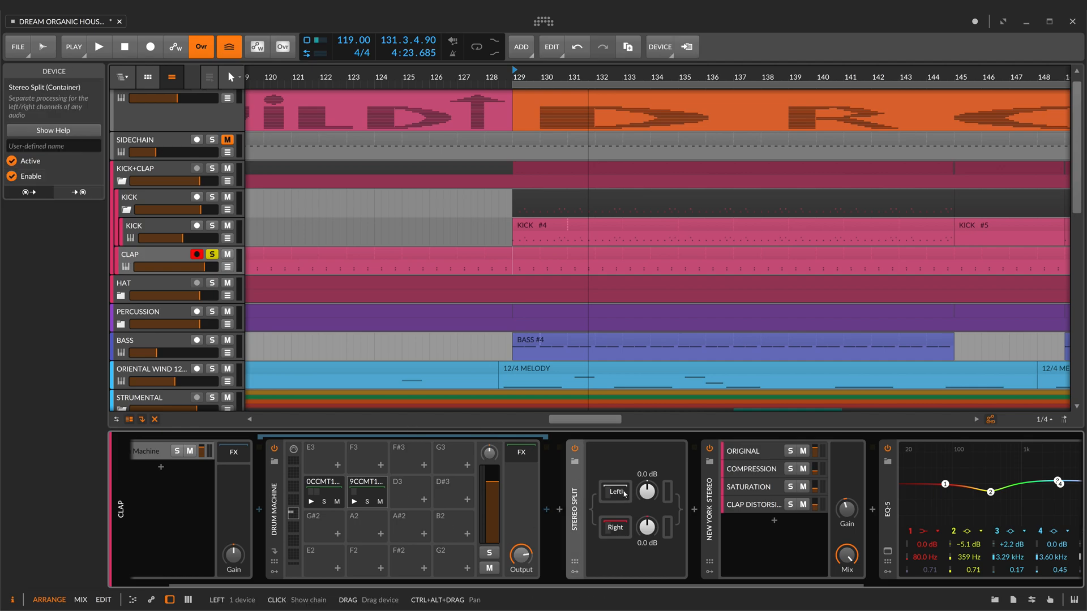
{"action": "left_click", "coordinate": [622, 492]}
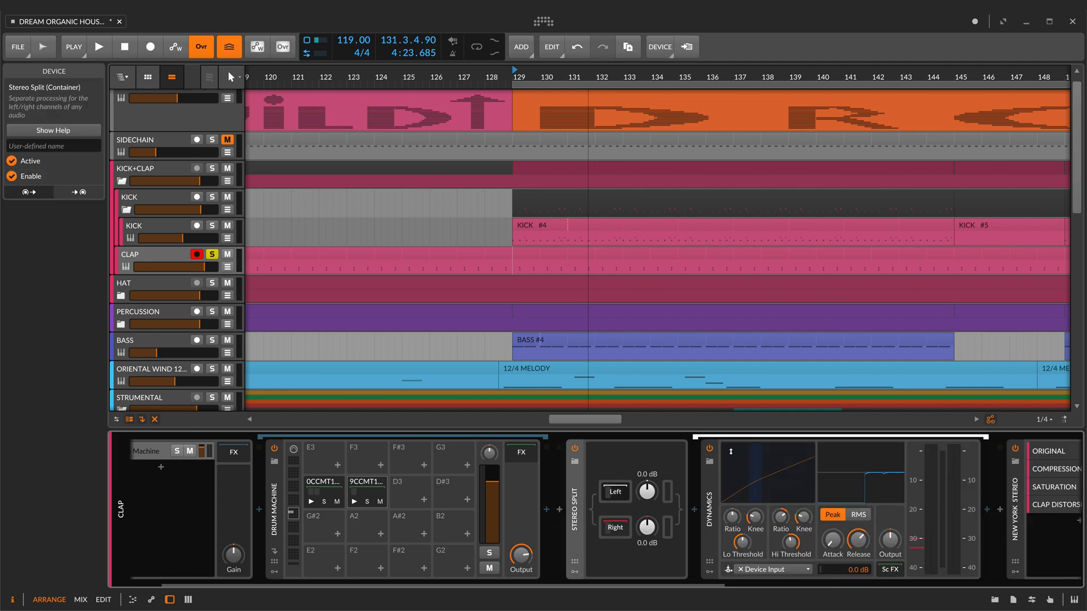
{"action": "left_click", "coordinate": [625, 530]}
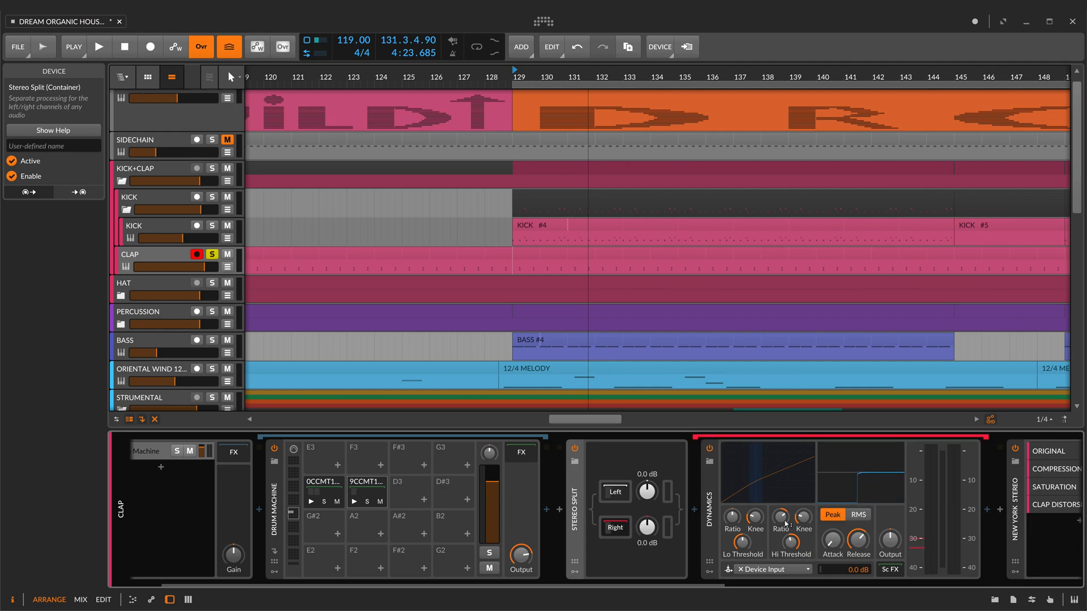
{"action": "left_click", "coordinate": [618, 529]}
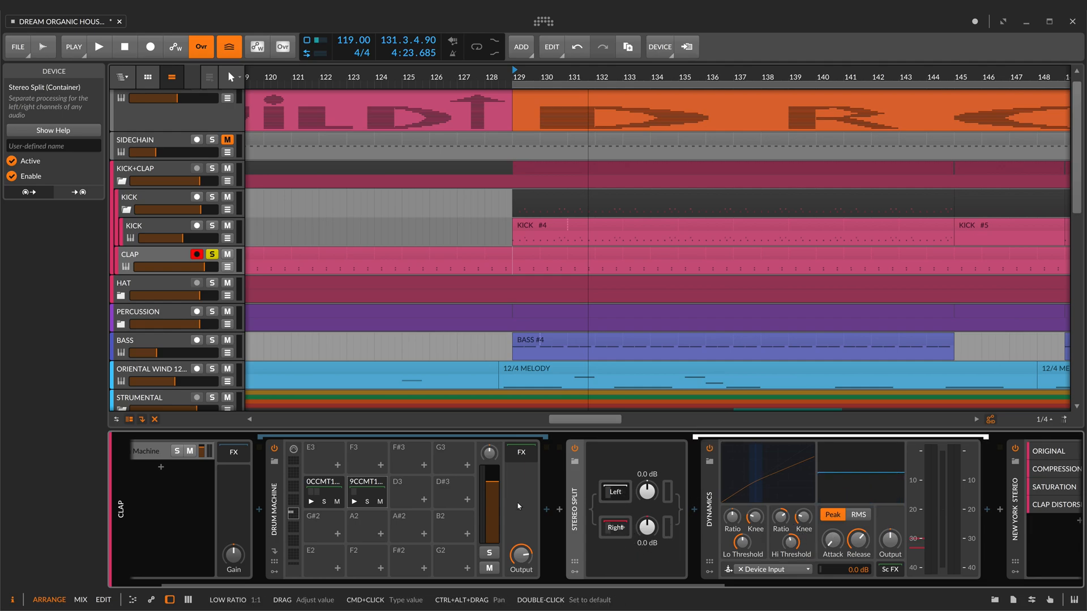
{"action": "left_click_drag", "start_coordinate": [708, 529], "coordinate": [326, 528]}
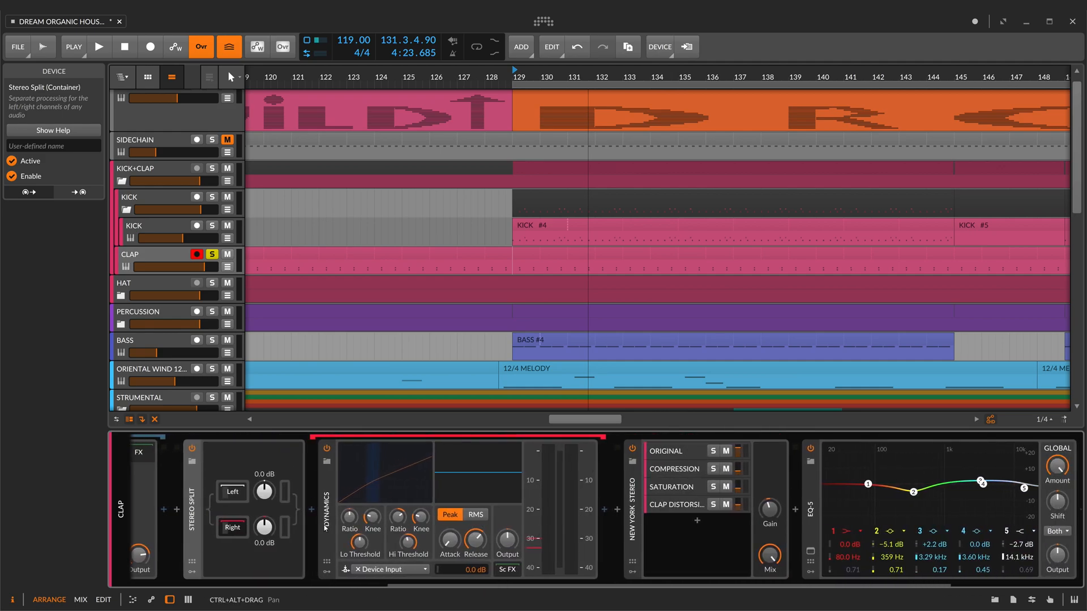
Step: Open the COMPRESSION layer of the clap's NEW YORK STEREO device and inspect the Compressors on its left and right channels
{"action": "left_click", "coordinate": [633, 491]}
{"action": "left_click_drag", "start_coordinate": [642, 453], "coordinate": [610, 448]}
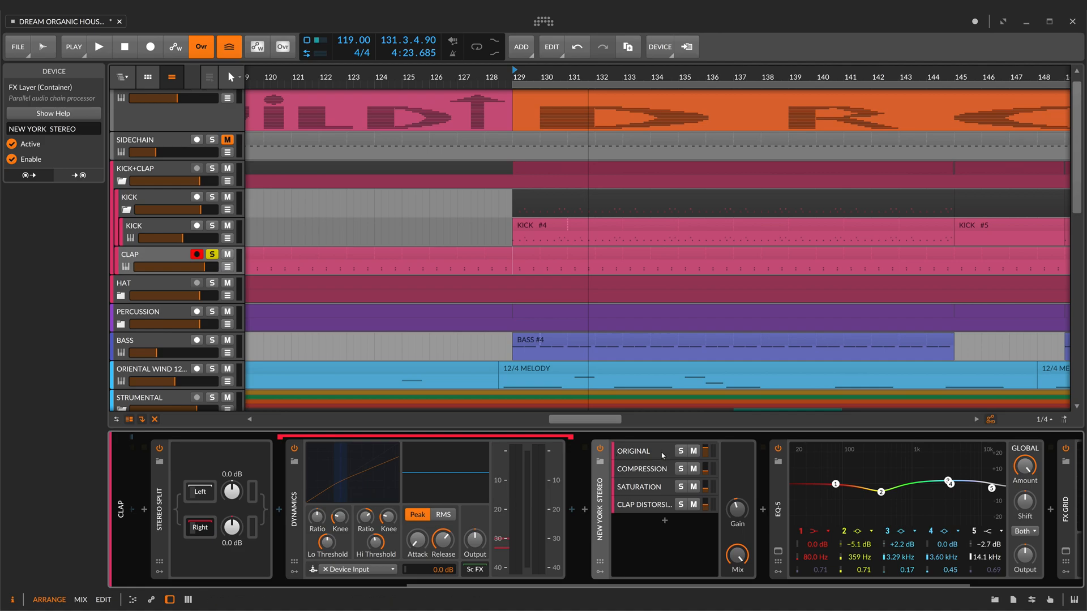
{"action": "left_click", "coordinate": [642, 469]}
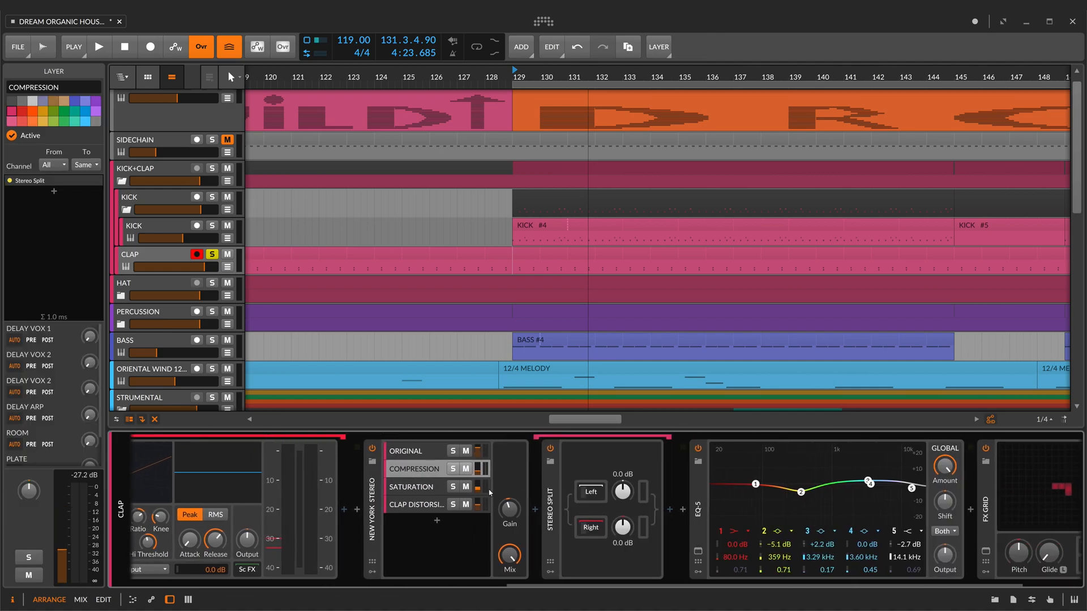
{"action": "left_click", "coordinate": [600, 494]}
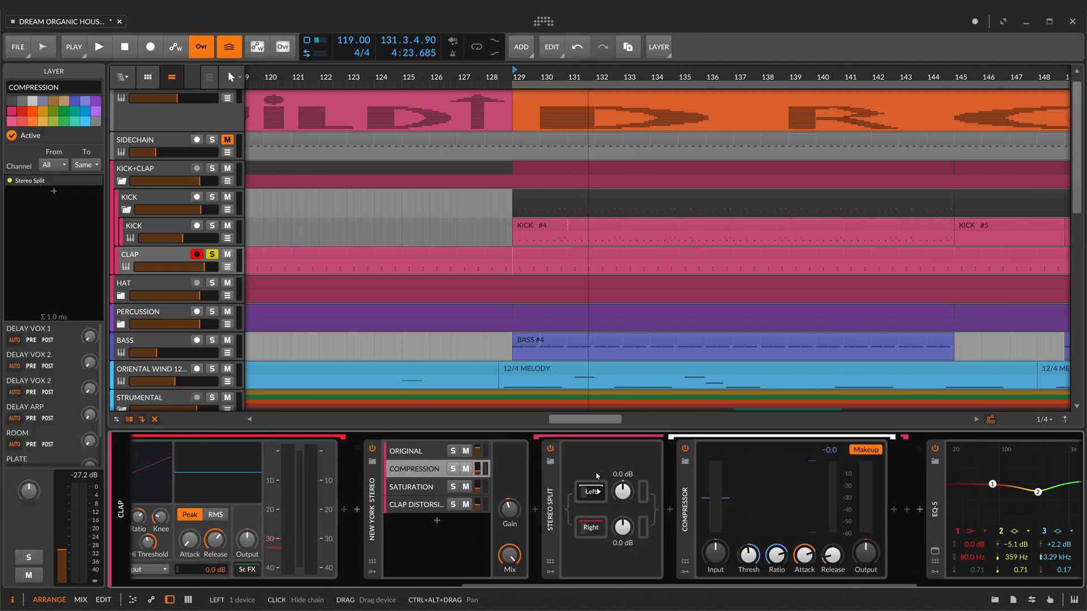
{"action": "left_click", "coordinate": [597, 529]}
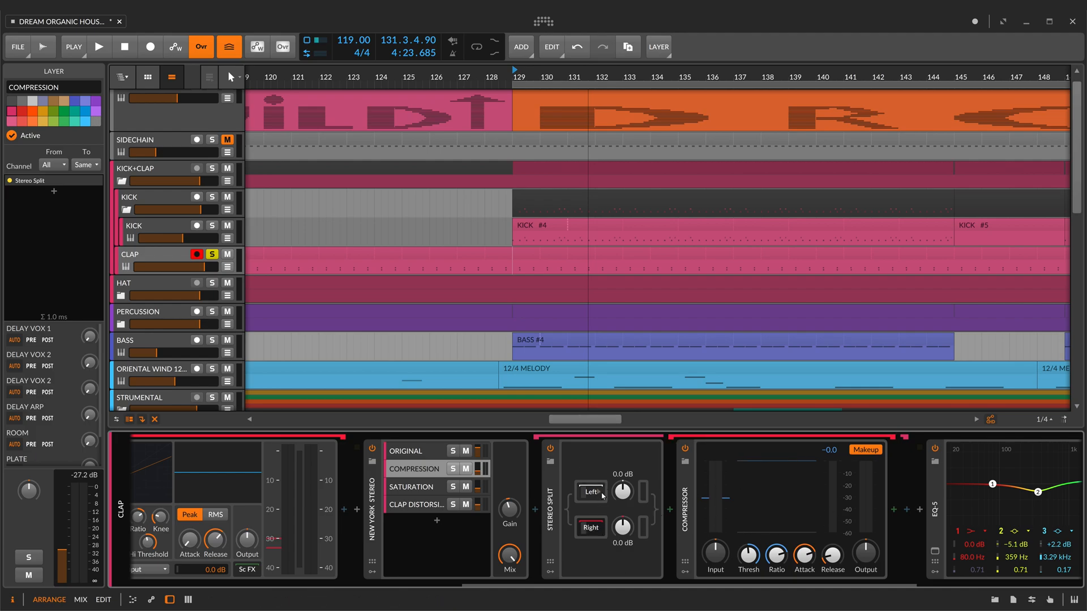
Step: Open the SATURATION layer of the clap's NEW YORK STEREO device and inspect the Compressor and Saturator on its Stereo Split's left and right channels
{"action": "left_click", "coordinate": [423, 487]}
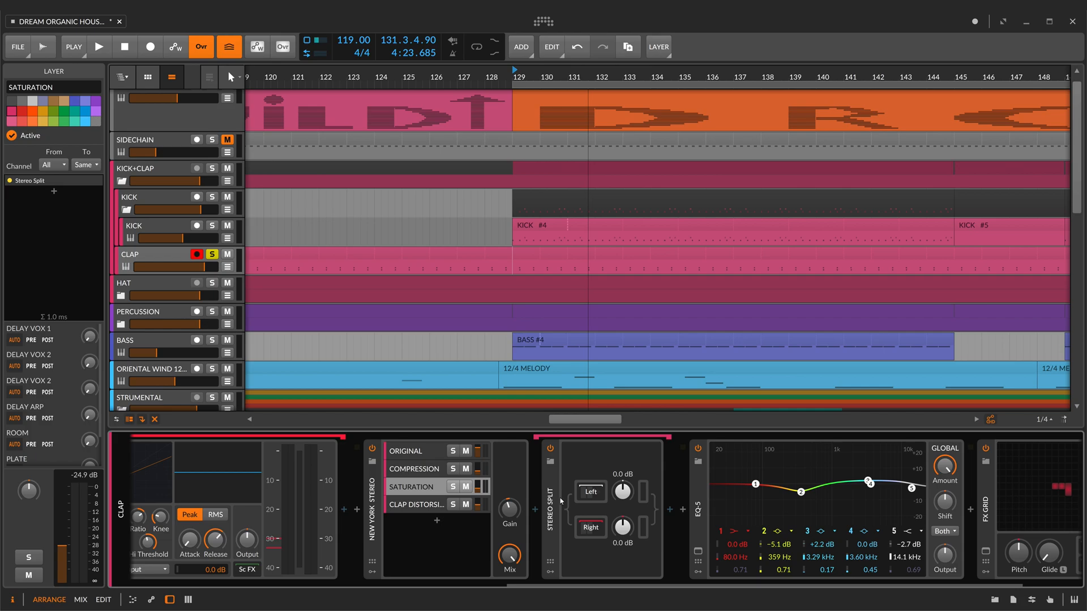
{"action": "left_click", "coordinate": [595, 492]}
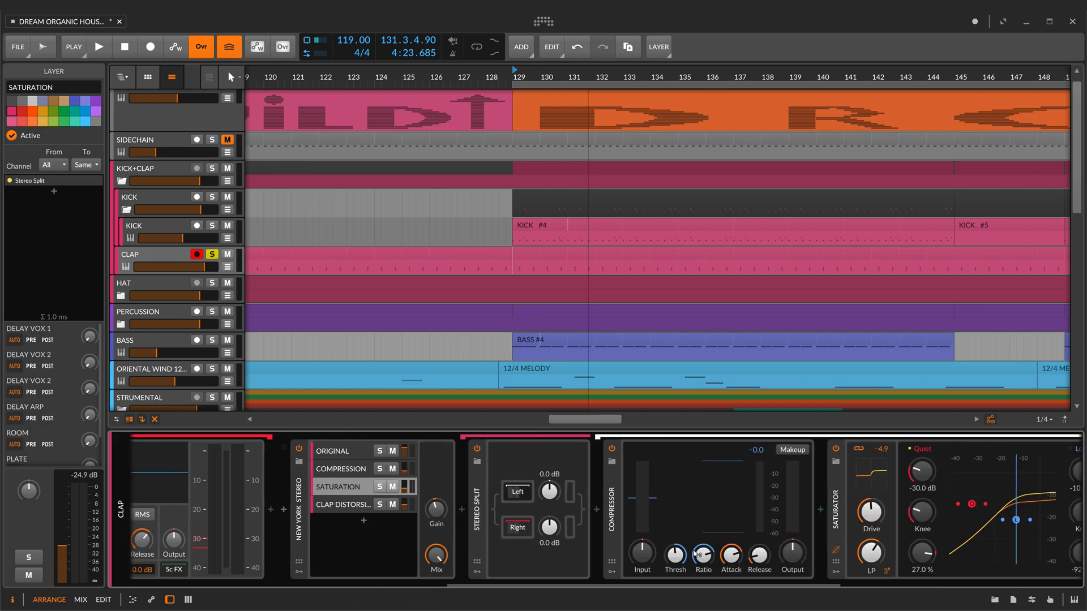
{"action": "left_click", "coordinate": [526, 529]}
{"action": "scroll", "coordinate": [753, 487], "scroll_direction": "right", "scroll_amount": 2}
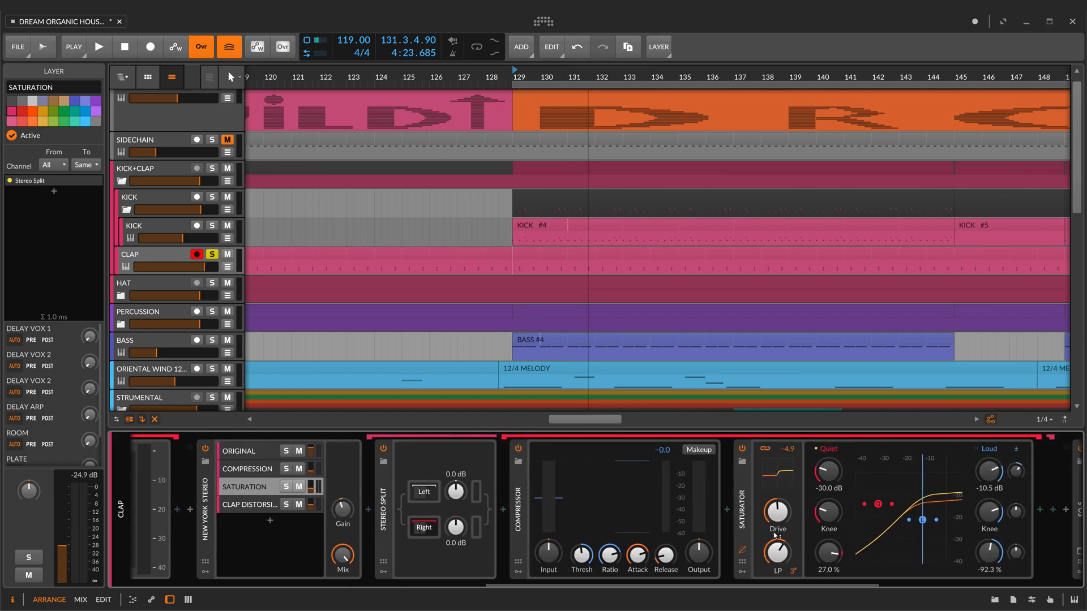
Step: Inspect the clap's distortion layer and EQ-5, look into the CLIPPER FX Grid patch, and return to the arrangement
{"action": "left_click", "coordinate": [248, 505]}
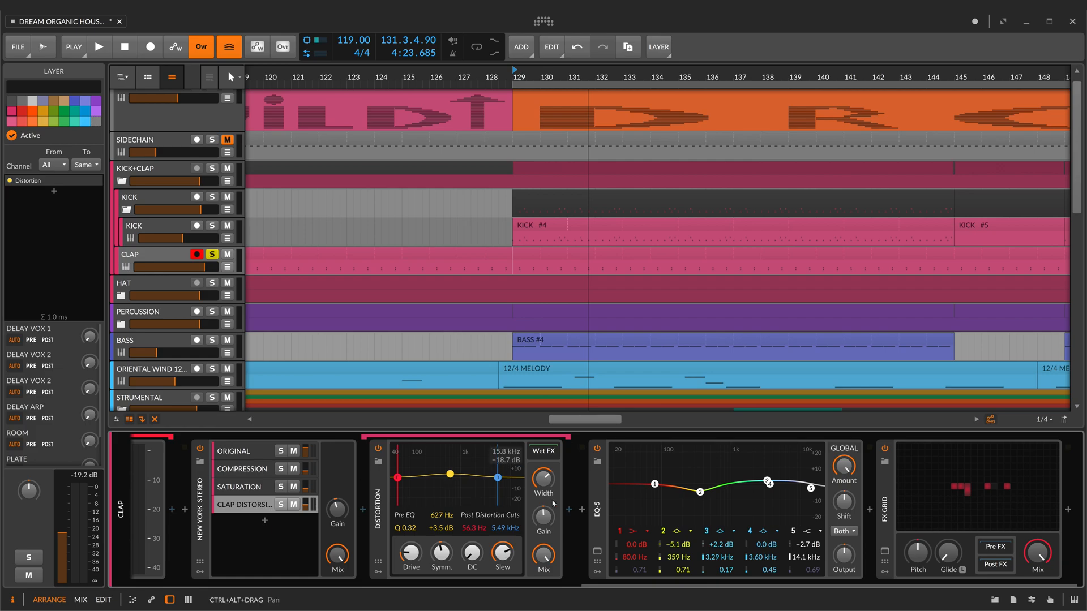
{"action": "left_click", "coordinate": [590, 486]}
{"action": "left_click", "coordinate": [945, 487]}
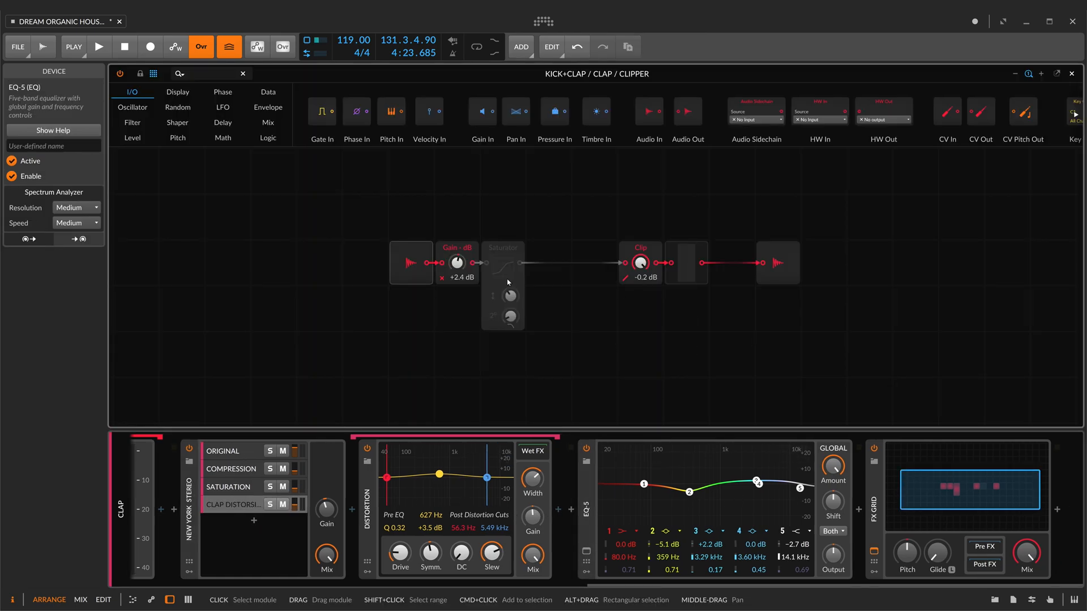
{"action": "left_click", "coordinate": [228, 510]}
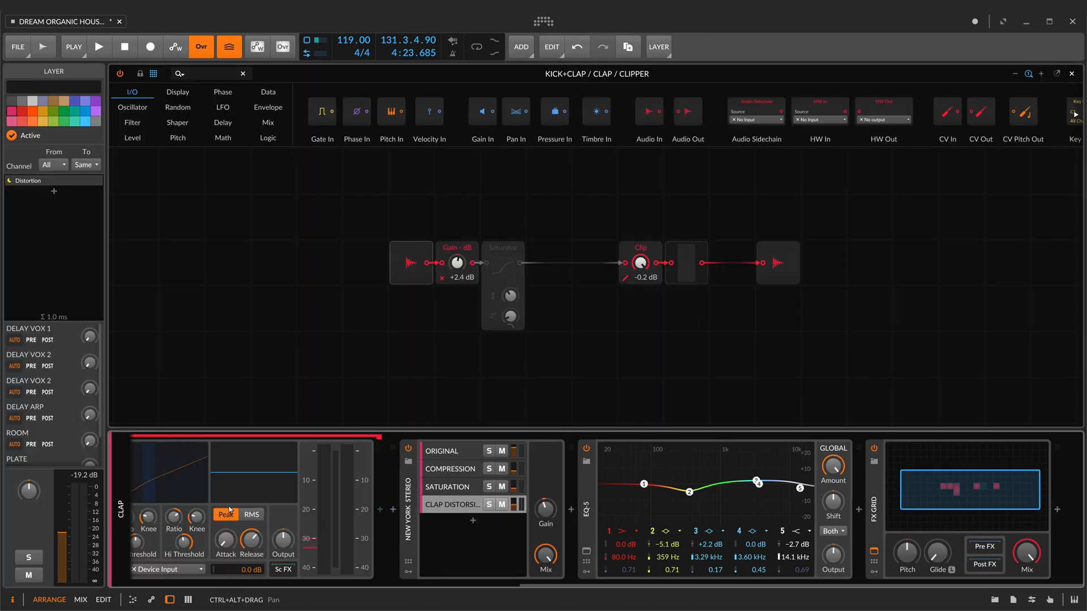
{"action": "key", "text": "Escape"}
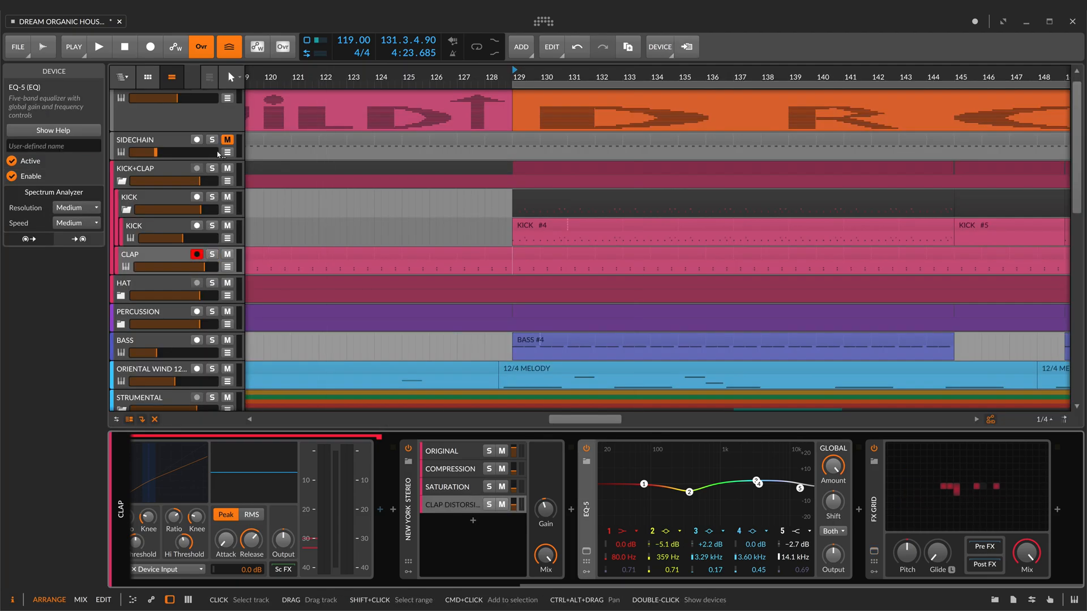
Step: Audition the KICK+CLAP group in solo, and take it out of solo after stopping playback
{"action": "left_click", "coordinate": [212, 168]}
{"action": "key", "text": "space"}
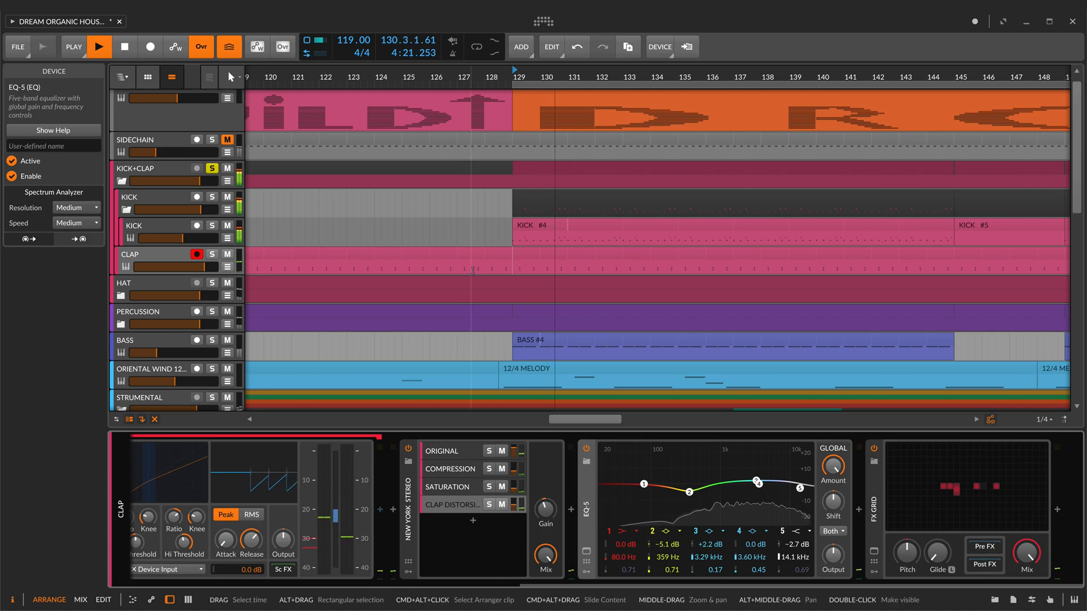
{"action": "key", "text": "space"}
{"action": "left_click", "coordinate": [212, 168]}
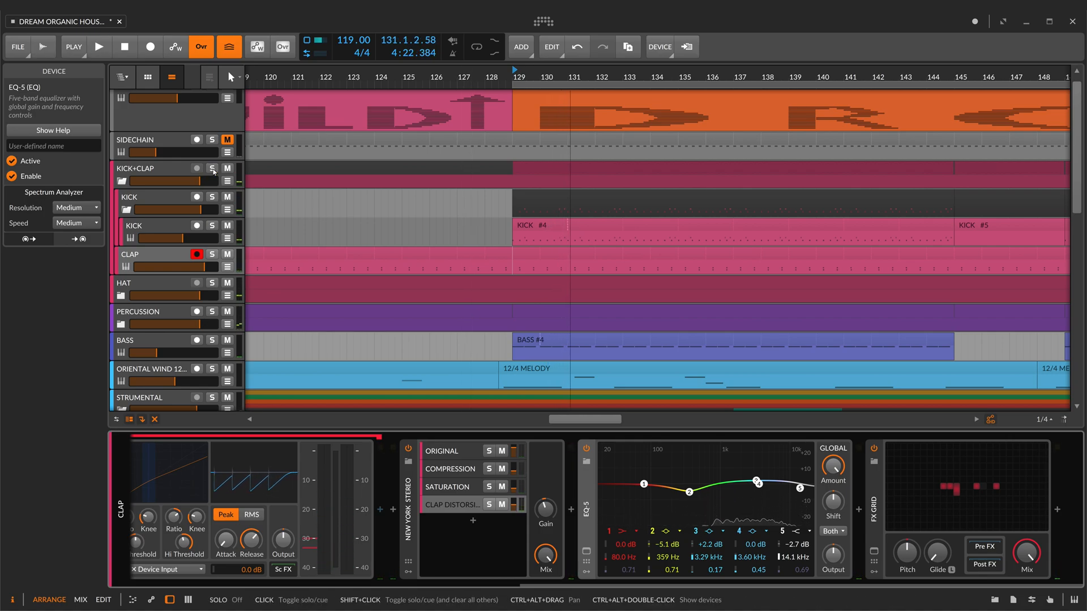
Step: Play the HAT group in solo and unfold its child tracks
{"action": "scroll", "coordinate": [221, 274], "scroll_direction": "down", "scroll_amount": 1}
{"action": "left_click", "coordinate": [213, 250]}
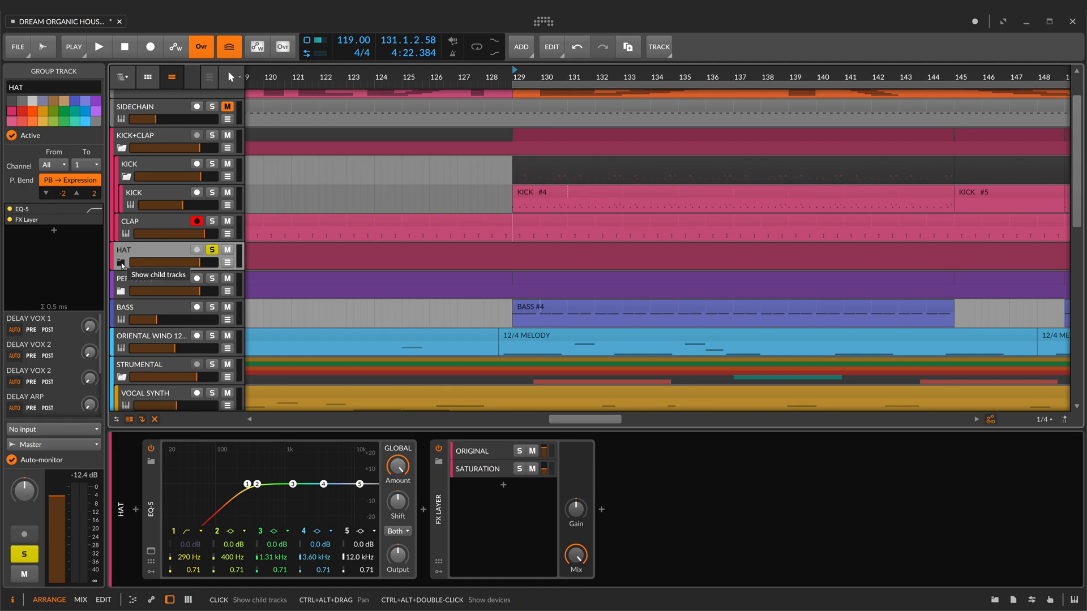
{"action": "key", "text": "space"}
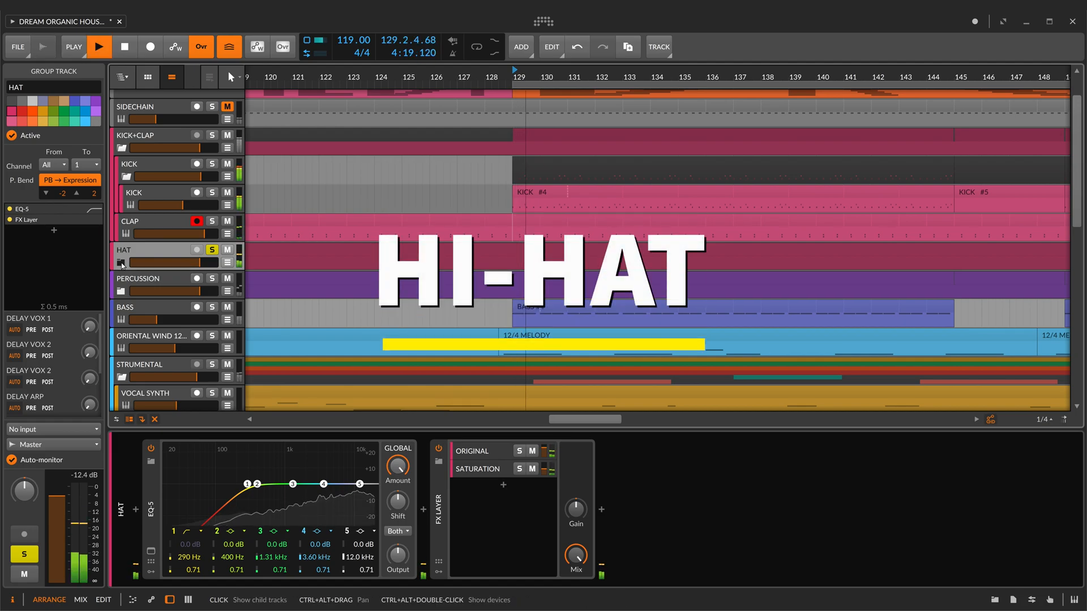
{"action": "left_click", "coordinate": [121, 263]}
{"action": "scroll", "coordinate": [227, 272], "scroll_direction": "down", "scroll_amount": 1}
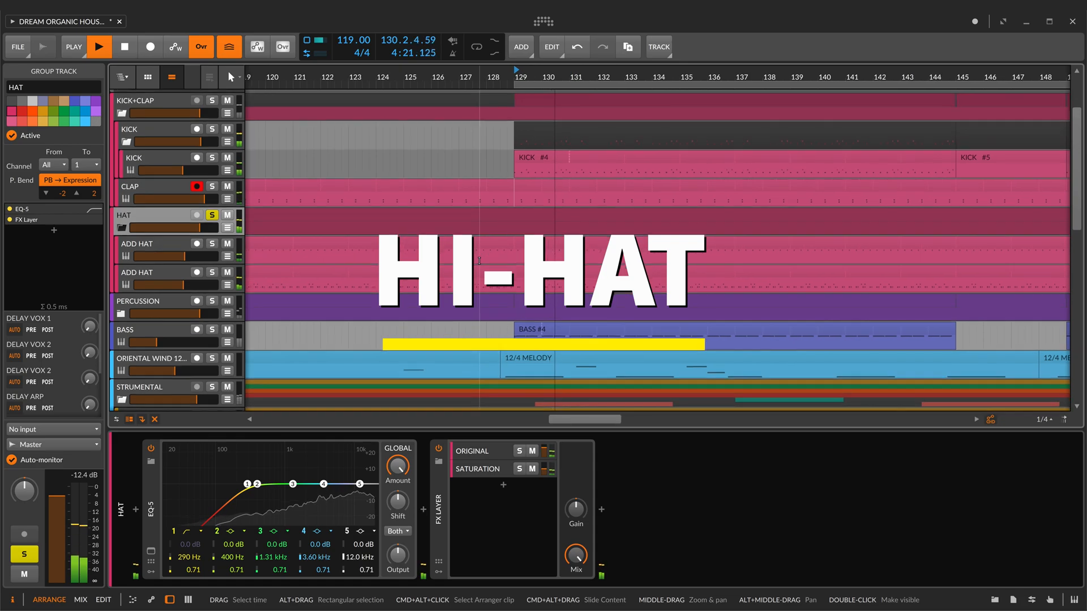
Step: Select the first ADD HAT track, switch the solo from the HAT group to it, and audition it alone
{"action": "left_click", "coordinate": [166, 246]}
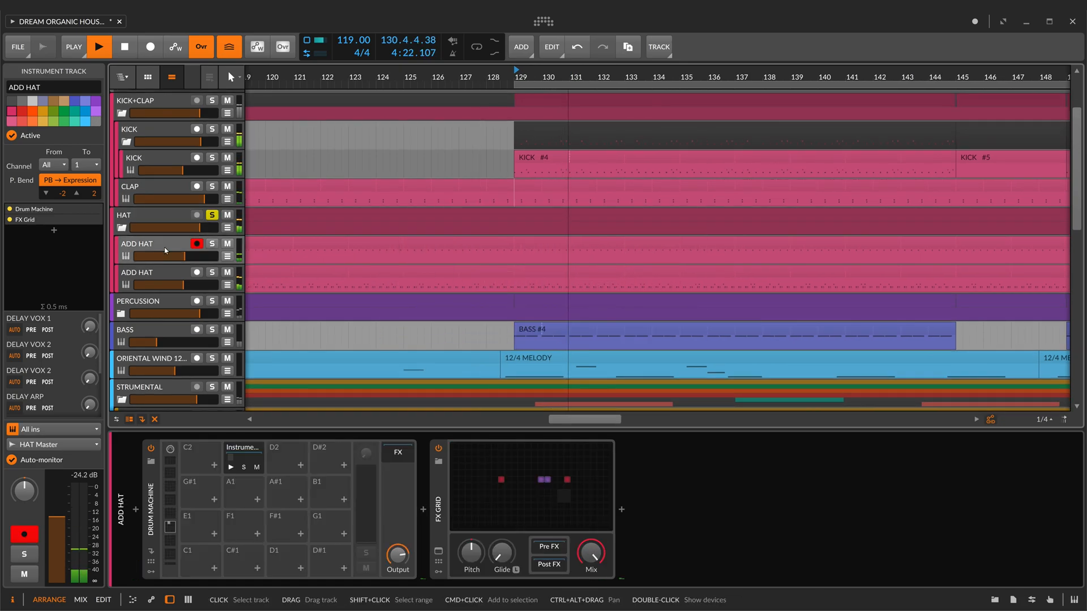
{"action": "left_click", "coordinate": [212, 216]}
{"action": "key", "text": "space"}
{"action": "left_click", "coordinate": [213, 244]}
{"action": "key", "text": "space"}
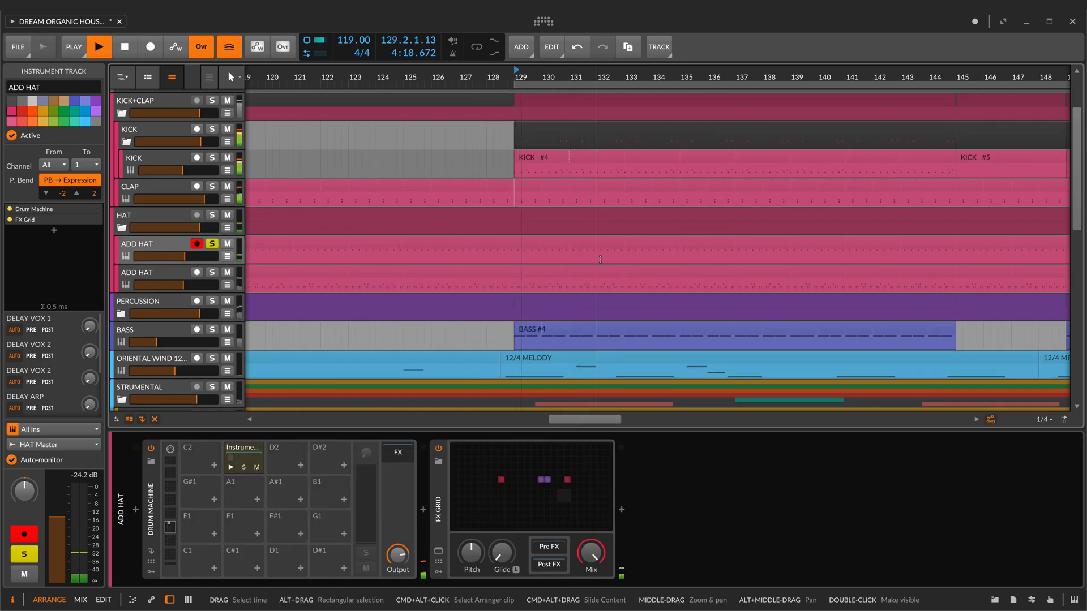
{"action": "key", "text": "space"}
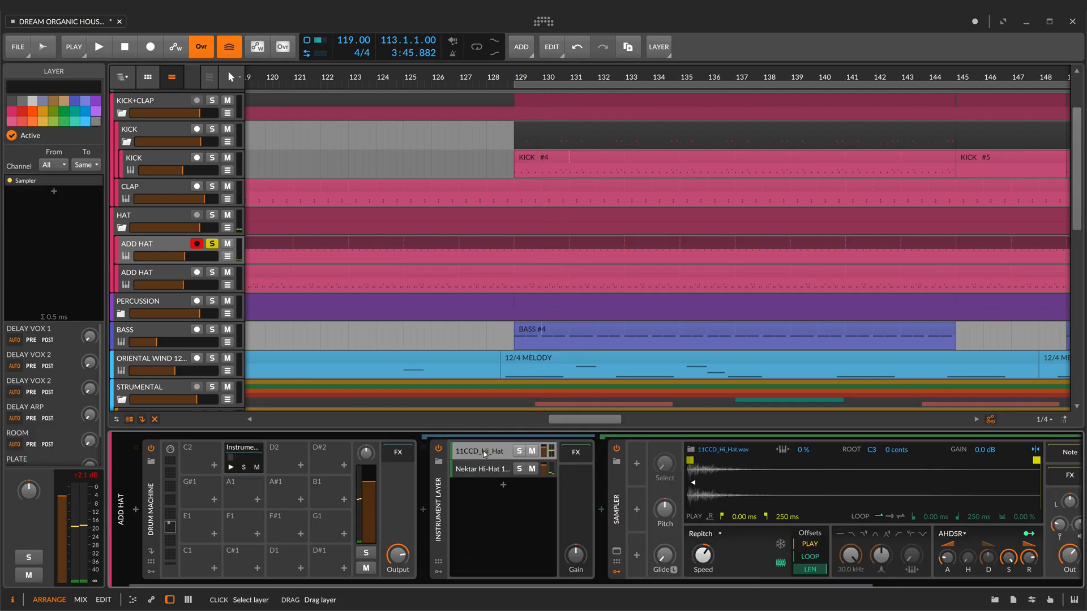
Step: Examine the Samplers of the 11CCD_Hi_Hat and Nektar Hi-Hat layers in the first ADD HAT track's Instrument Layer
{"action": "scroll", "coordinate": [638, 550], "scroll_direction": "right", "scroll_amount": 3}
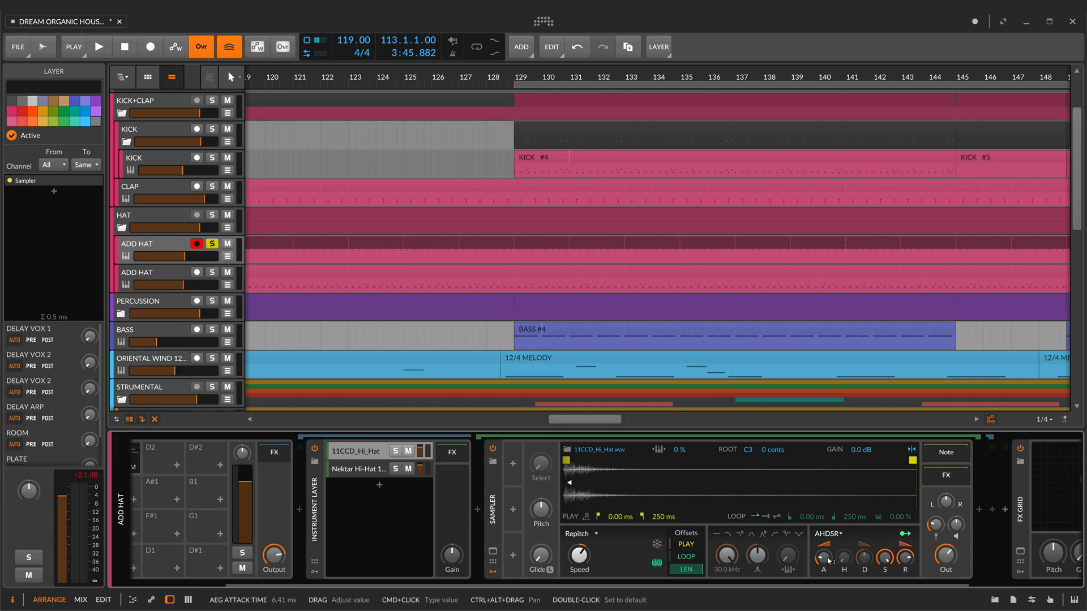
{"action": "left_click", "coordinate": [360, 470]}
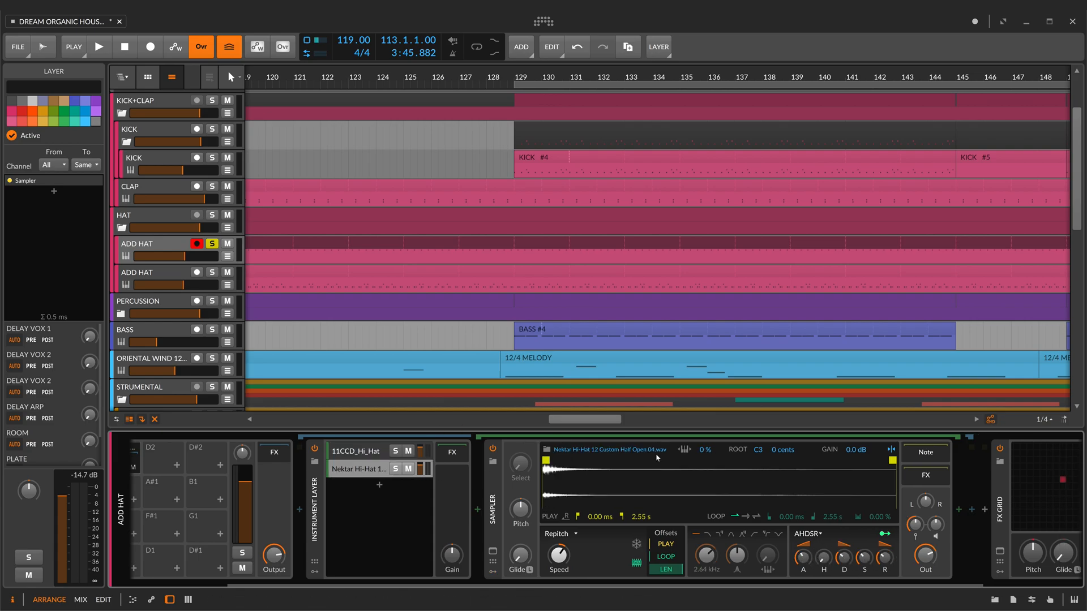
{"action": "double_click", "coordinate": [968, 505]}
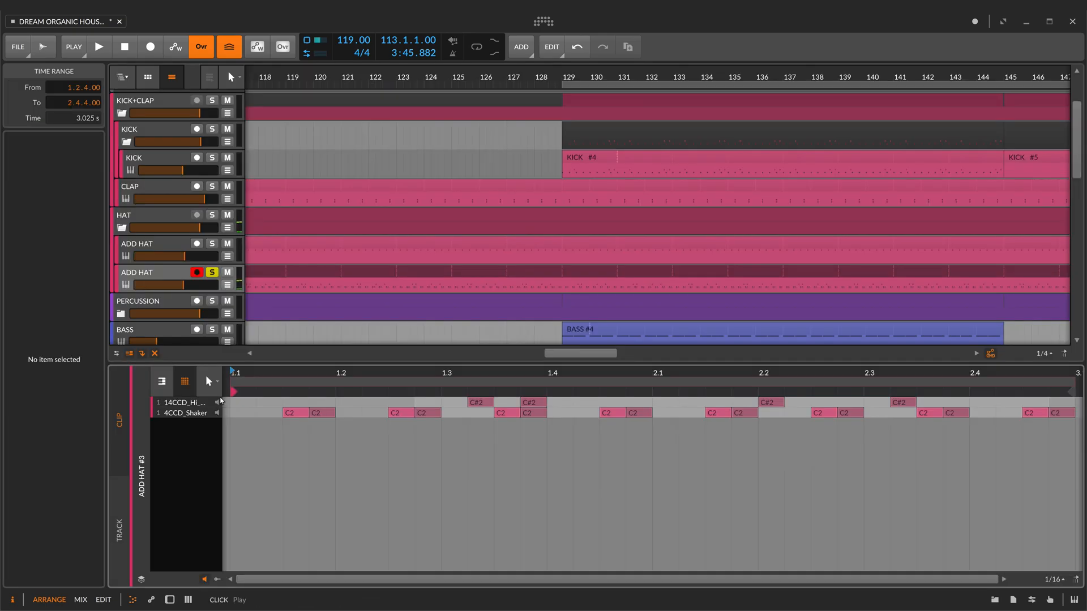
Step: Show the second ADD HAT track's devices and examine the 4CCD_Shaker pad's Sampler and its FX Layer with the ORIGINAL and DELAY layers
{"action": "double_click", "coordinate": [173, 275]}
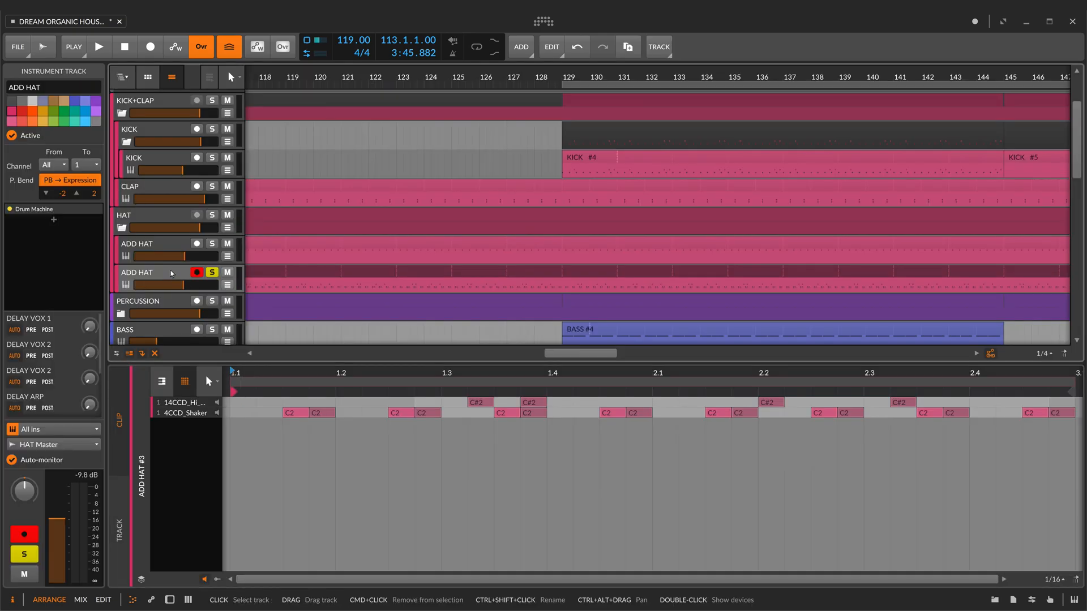
{"action": "left_click", "coordinate": [211, 459]}
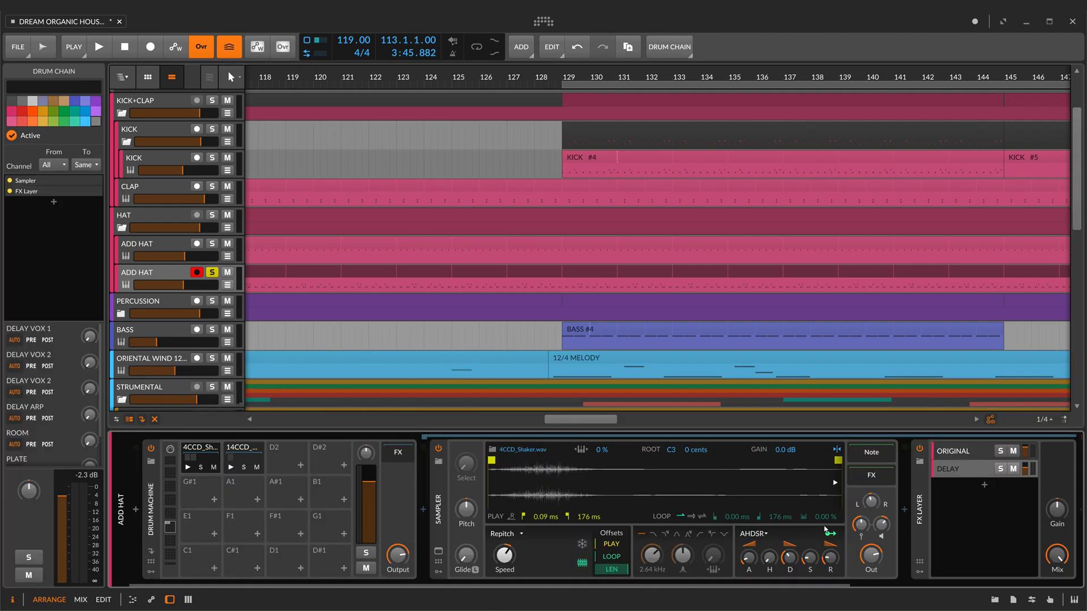
{"action": "scroll", "coordinate": [898, 533], "scroll_direction": "right", "scroll_amount": 3}
{"action": "left_click", "coordinate": [784, 455]}
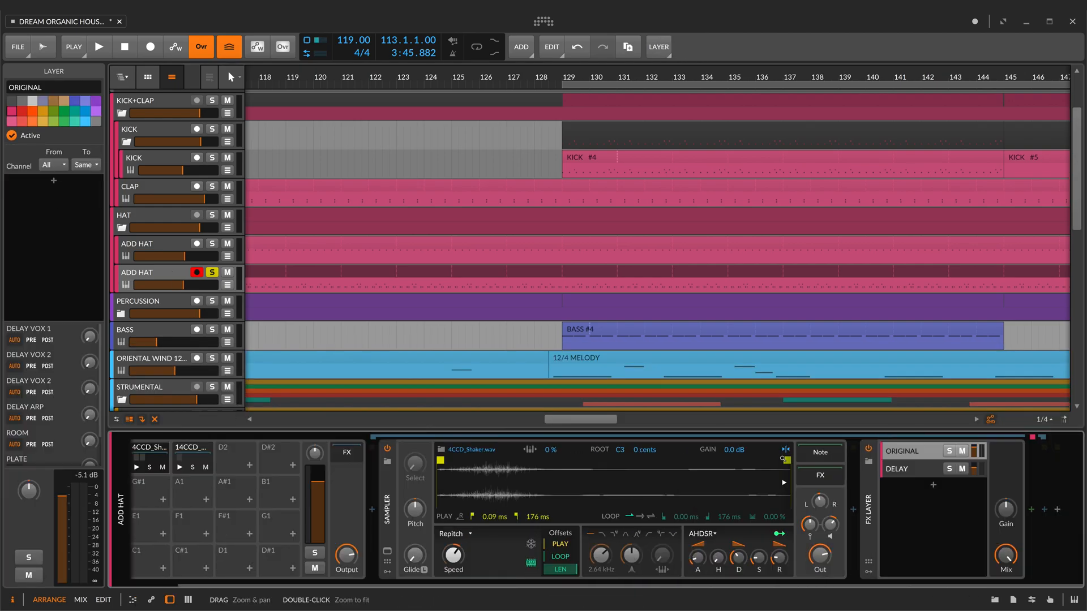
{"action": "scroll", "coordinate": [767, 513], "scroll_direction": "right", "scroll_amount": 1}
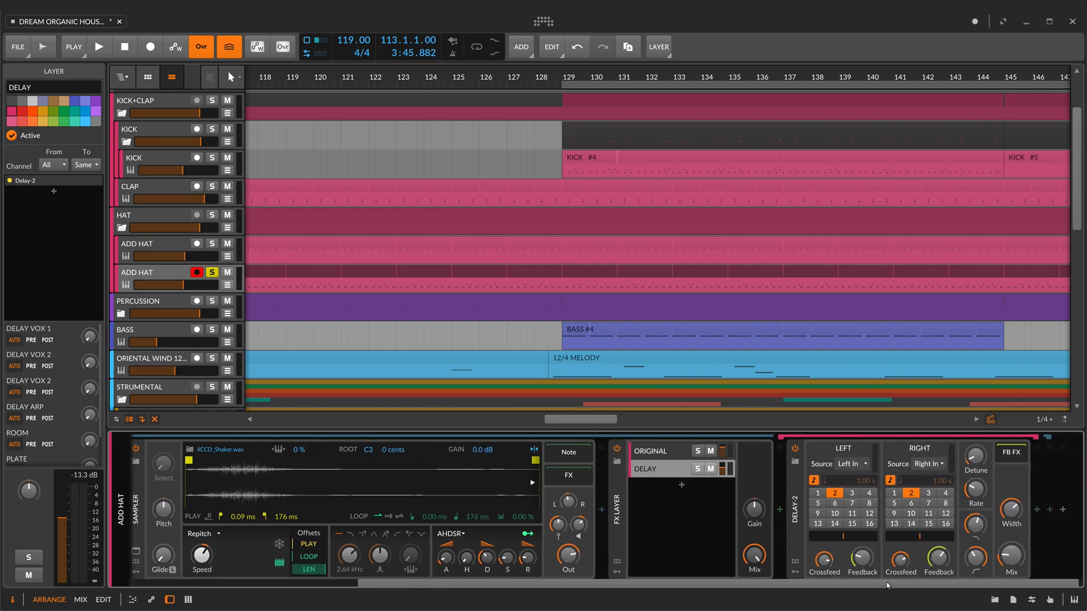
{"action": "scroll", "coordinate": [708, 522], "scroll_direction": "left", "scroll_amount": 5}
{"action": "scroll", "coordinate": [262, 499], "scroll_direction": "left", "scroll_amount": 2}
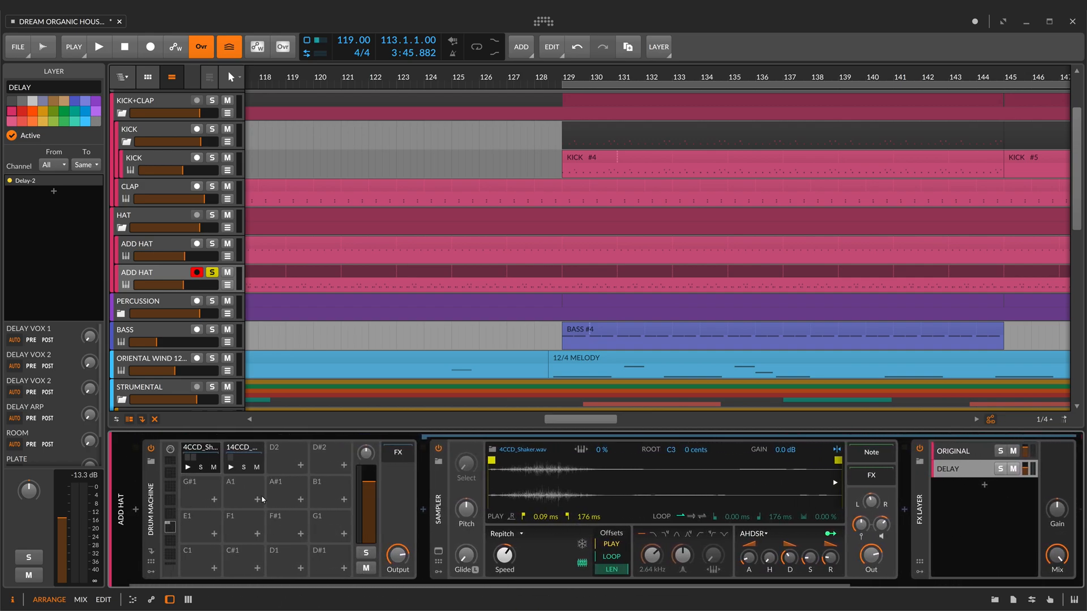
Step: Audition the 4CCD_Shaker and 14CCD hi-hat pads of the second ADD HAT track's Drum Machine several times
{"action": "left_click", "coordinate": [189, 468]}
{"action": "left_click", "coordinate": [189, 467]}
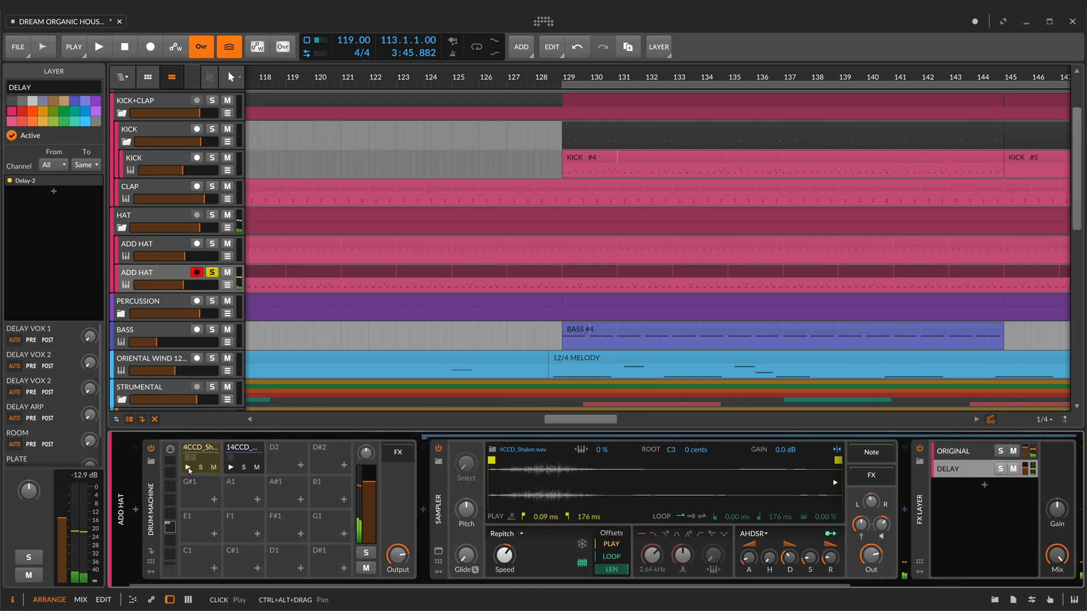
{"action": "left_click", "coordinate": [189, 468]}
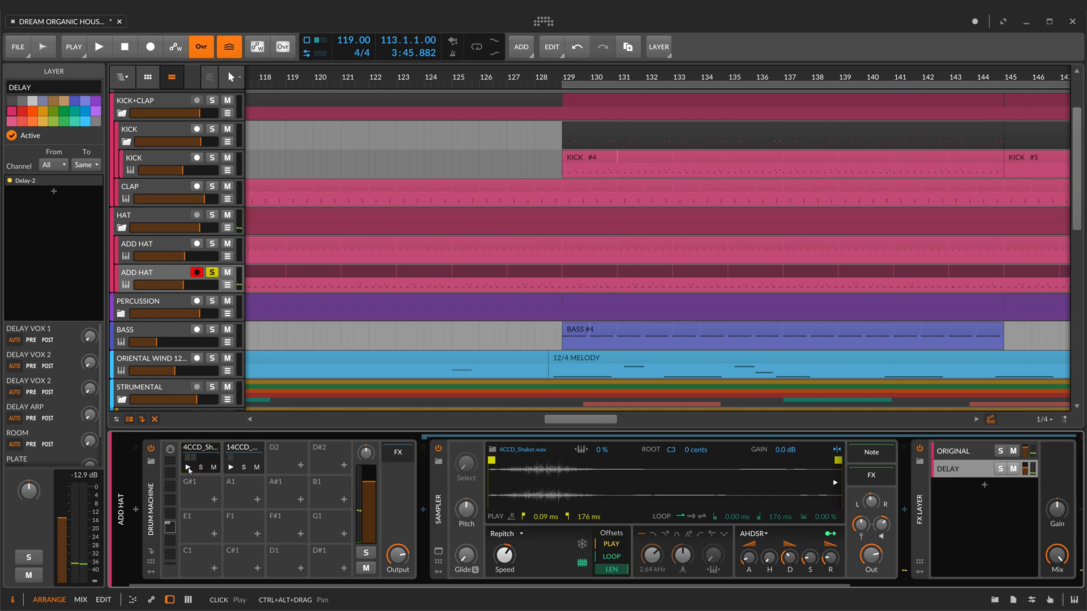
{"action": "left_click", "coordinate": [189, 468]}
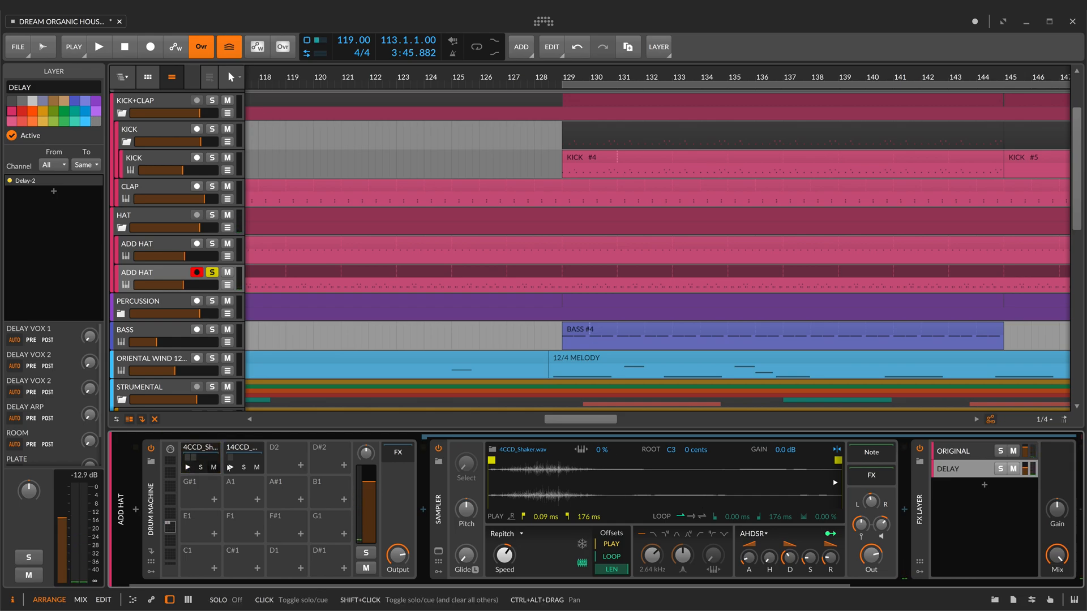
{"action": "left_click", "coordinate": [229, 468]}
{"action": "left_click", "coordinate": [230, 469]}
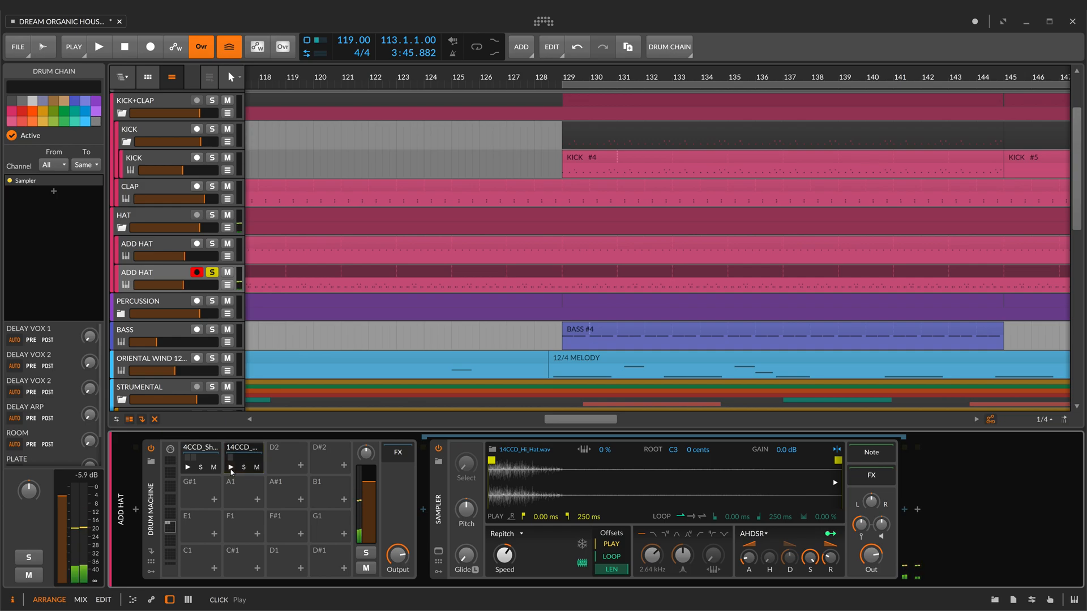
{"action": "left_click", "coordinate": [230, 469]}
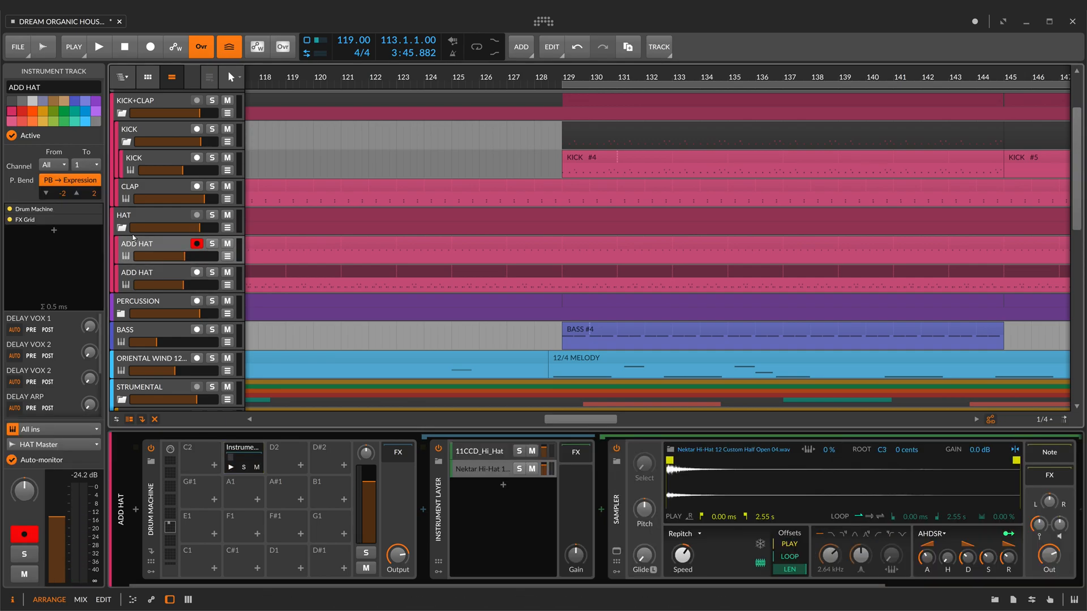
Step: Examine the HAT group's EQ-5 and FX Layer, covering the ORIGINAL layer's Compressor and both Stereo Split channels of the SATURATION layer
{"action": "left_click", "coordinate": [135, 219]}
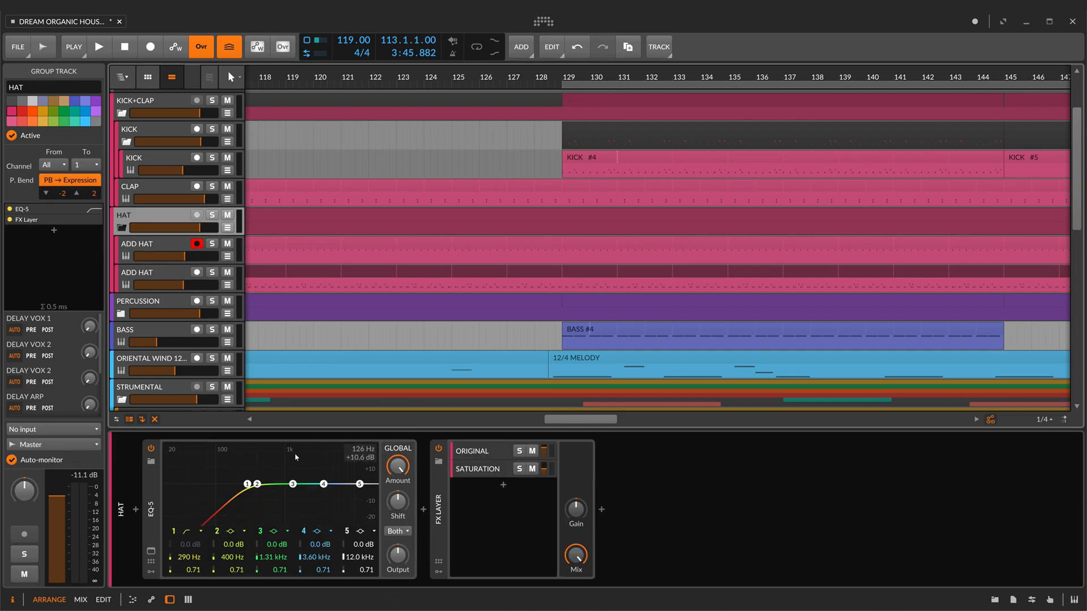
{"action": "left_click", "coordinate": [489, 457]}
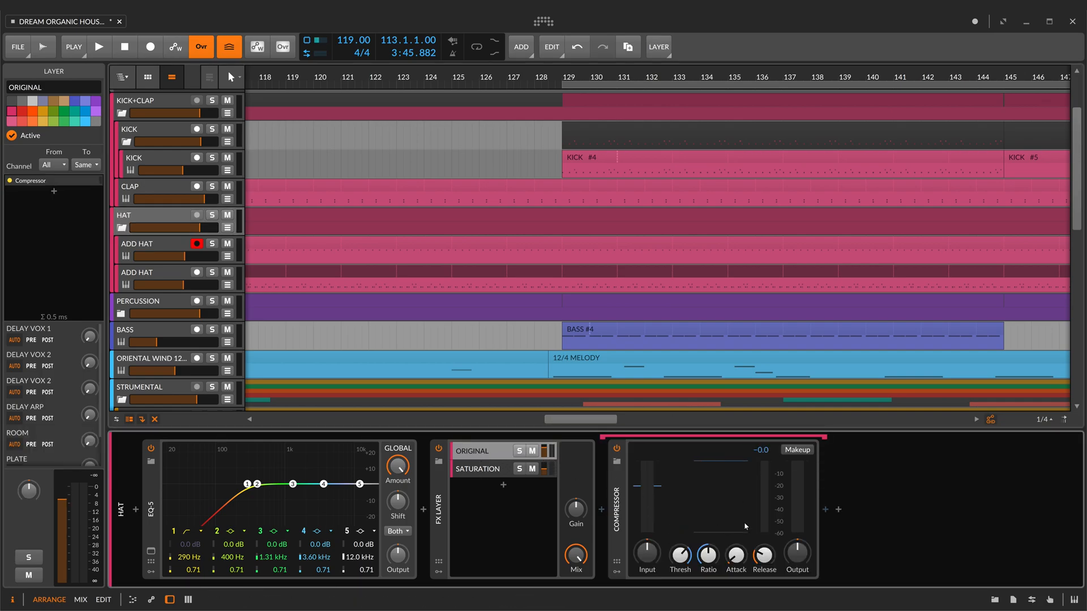
{"action": "left_click", "coordinate": [490, 471]}
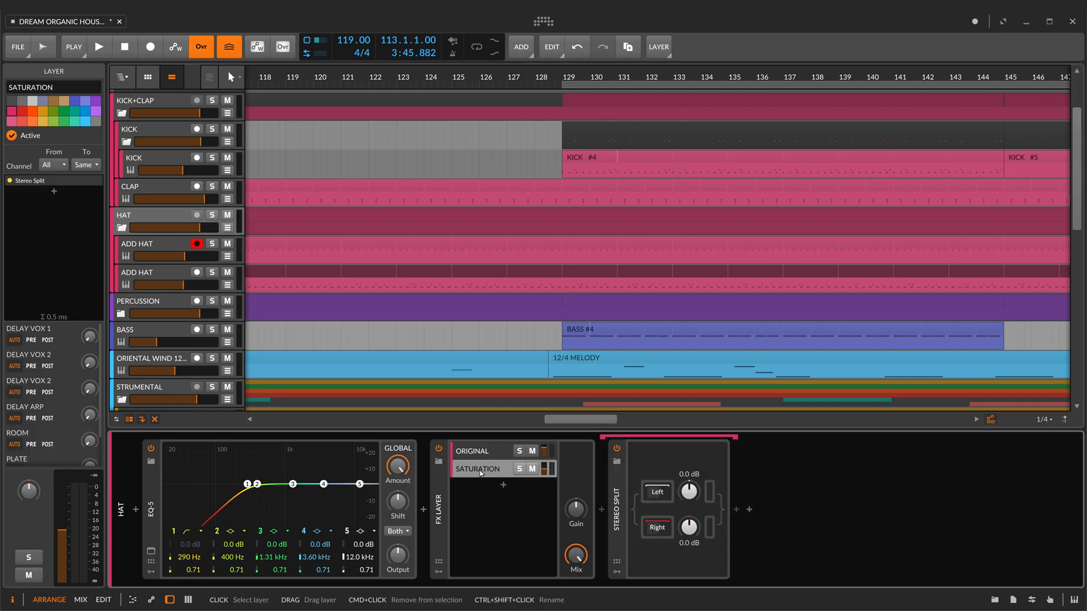
{"action": "left_click", "coordinate": [661, 497]}
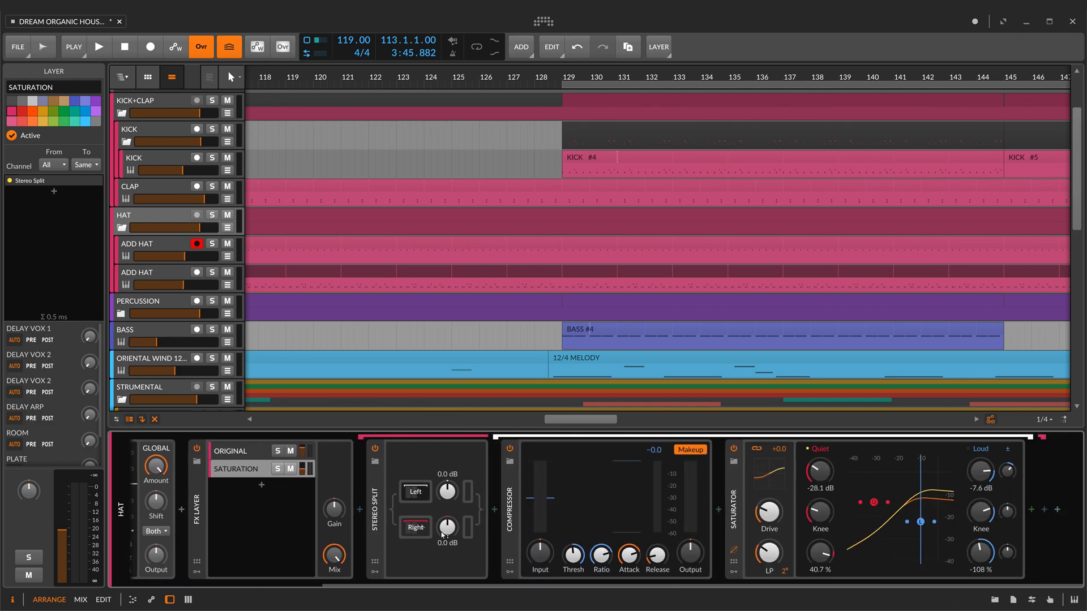
{"action": "left_click", "coordinate": [418, 529]}
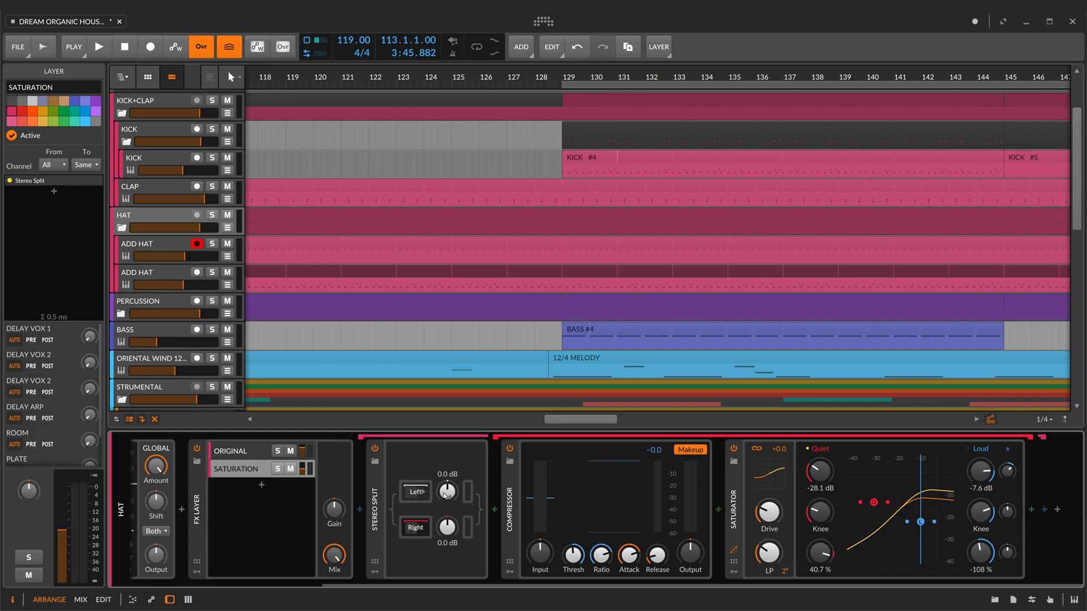
Step: Solo the HAT group, play it with its processing, and stop playback
{"action": "left_click", "coordinate": [212, 215]}
{"action": "key", "text": "space"}
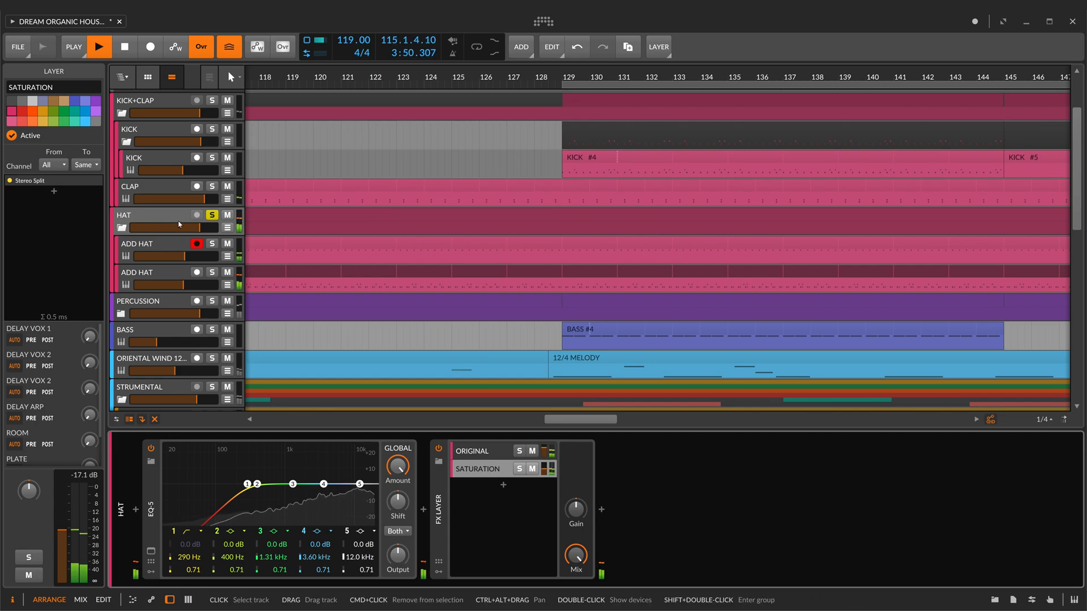
{"action": "key", "text": "space"}
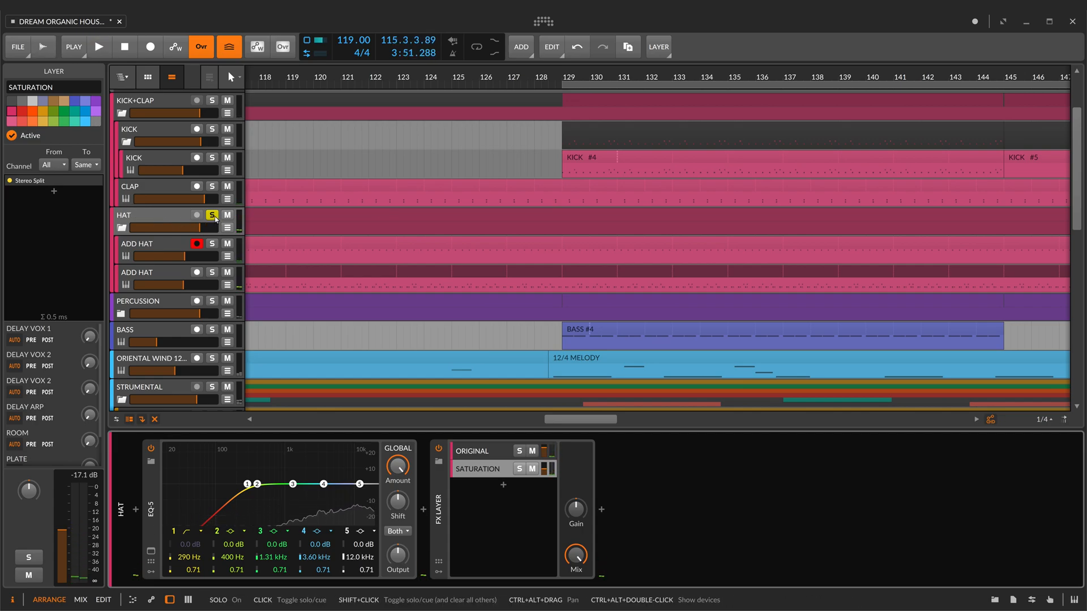
Step: Solo the PERCUSSION group, expand its child tracks, play it from bar 129, and stop playback
{"action": "left_click", "coordinate": [213, 302]}
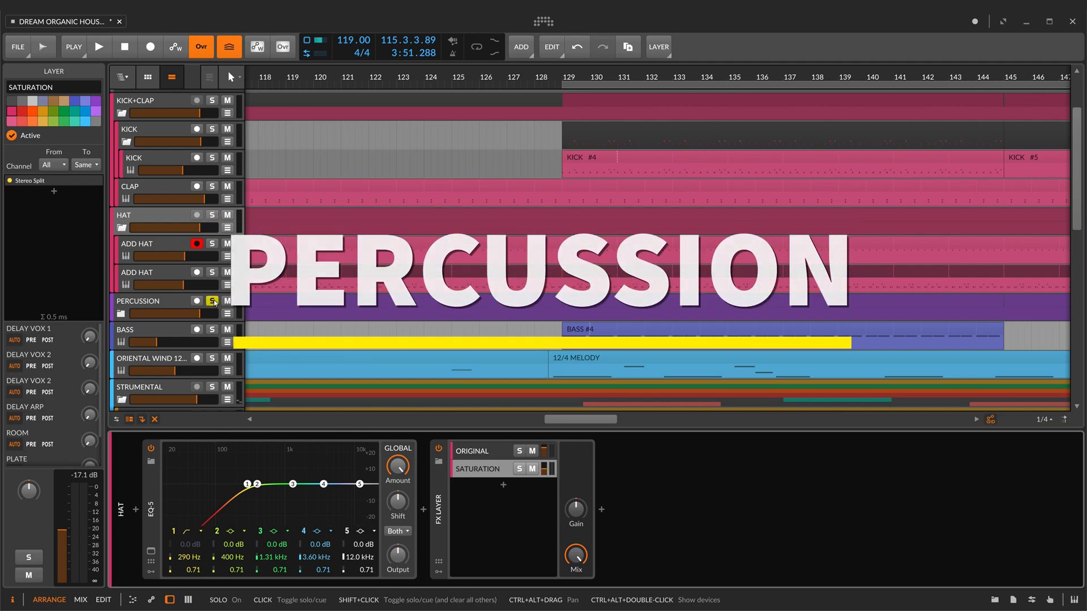
{"action": "left_click", "coordinate": [142, 305]}
{"action": "left_click", "coordinate": [120, 314]}
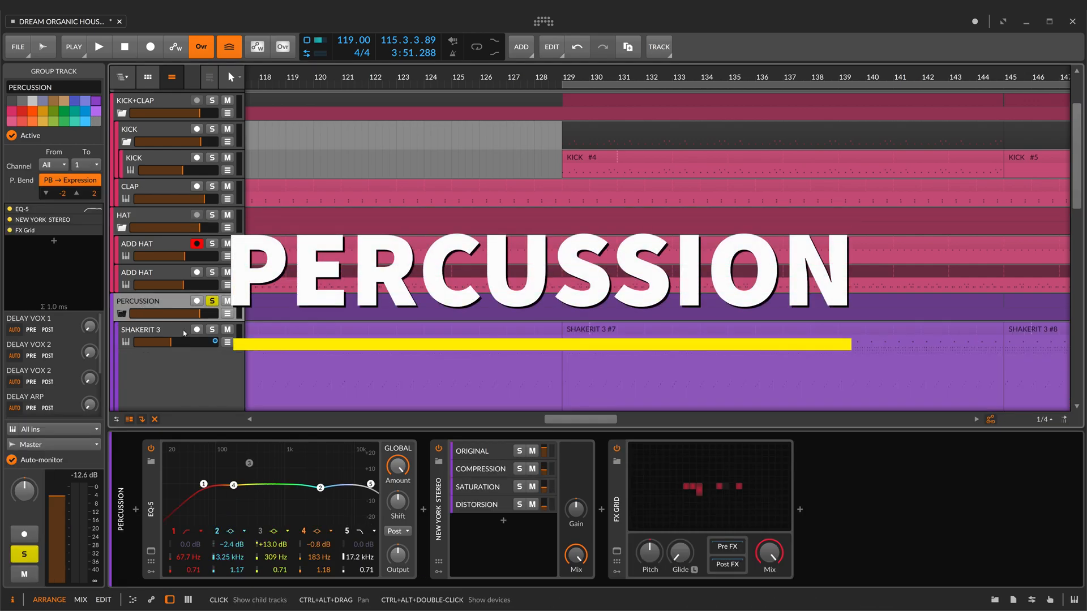
{"action": "scroll", "coordinate": [576, 170], "scroll_direction": "down", "scroll_amount": 2}
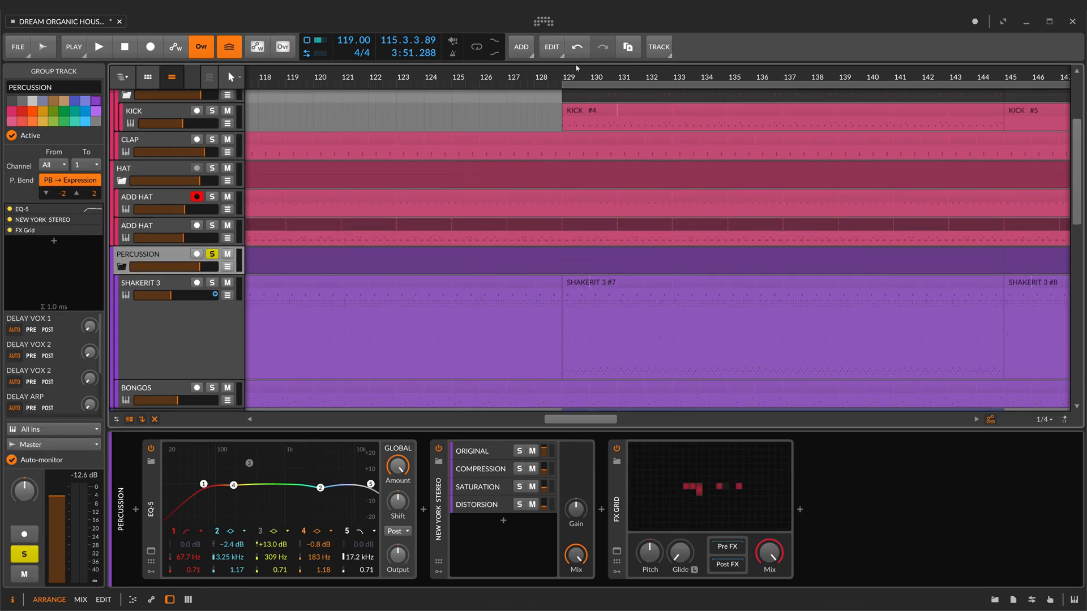
{"action": "key", "text": "space"}
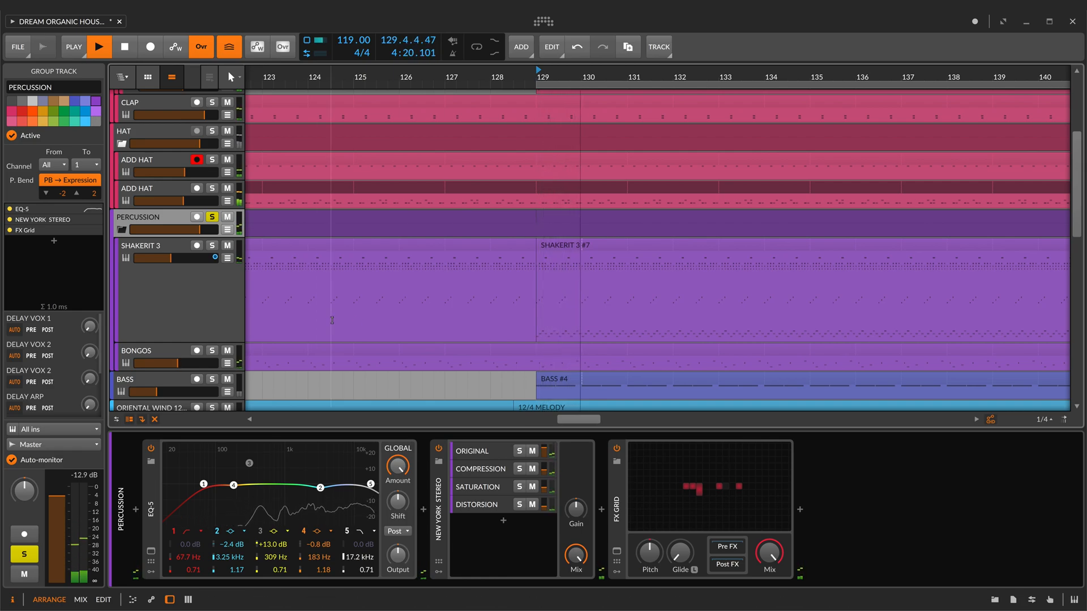
{"action": "scroll", "coordinate": [170, 294], "scroll_direction": "up", "scroll_amount": 2}
{"action": "key", "text": "space"}
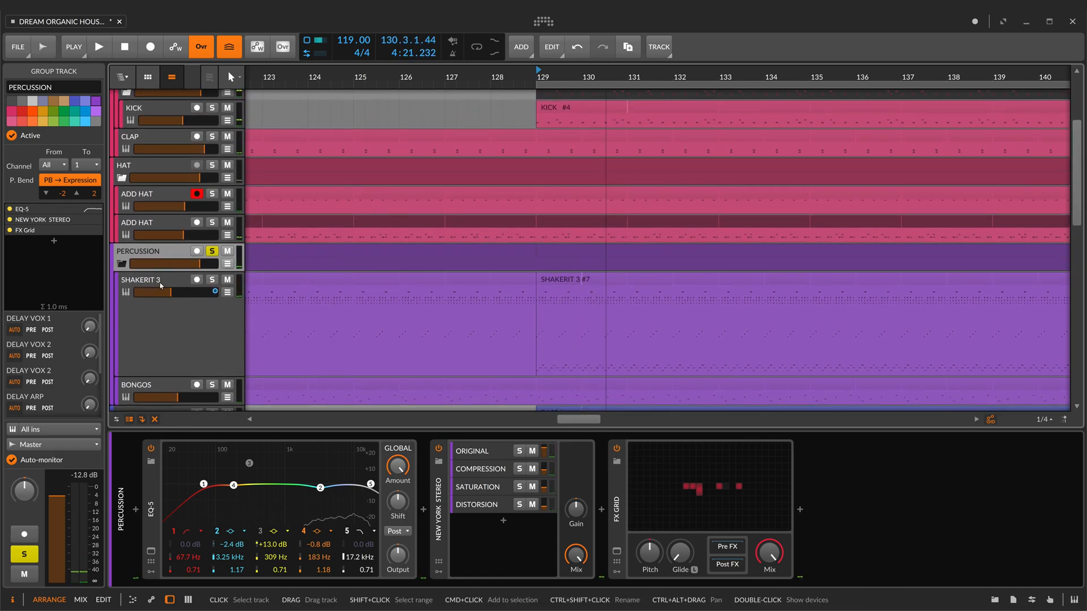
Step: Examine the BONGOS devices and the SHAKERIT 3 Instrument Layer with its three shaker layers, ending on SHAKER 1's Note Filter and Drum Machine
{"action": "left_click", "coordinate": [170, 306]}
{"action": "left_click", "coordinate": [162, 392]}
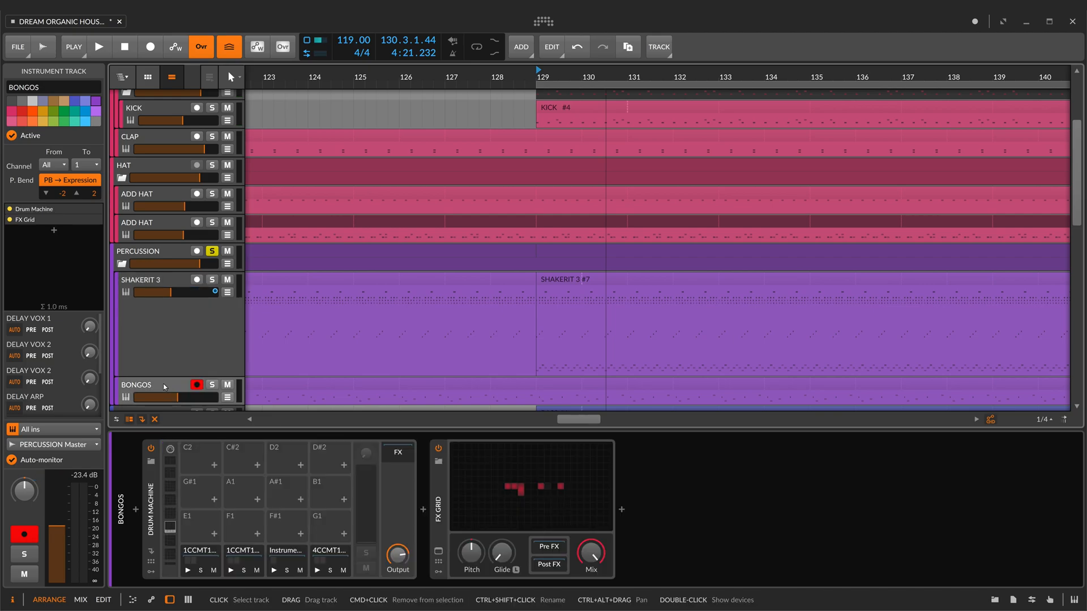
{"action": "left_click", "coordinate": [172, 289]}
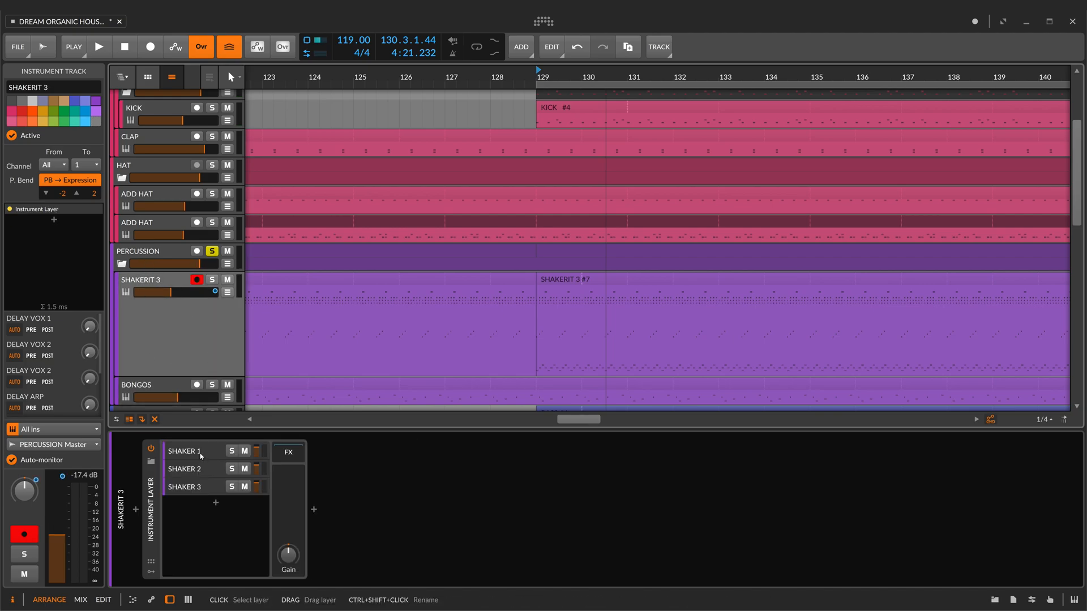
{"action": "left_click", "coordinate": [201, 455]}
{"action": "left_click", "coordinate": [204, 473]}
{"action": "left_click", "coordinate": [205, 490]}
{"action": "left_click", "coordinate": [208, 455]}
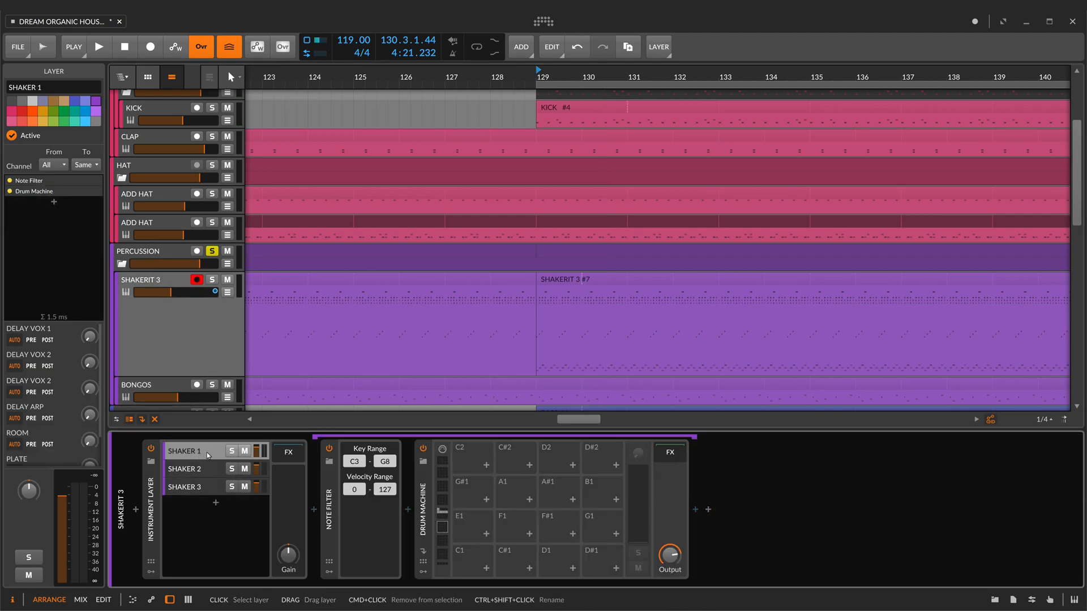
{"action": "left_click", "coordinate": [215, 452]}
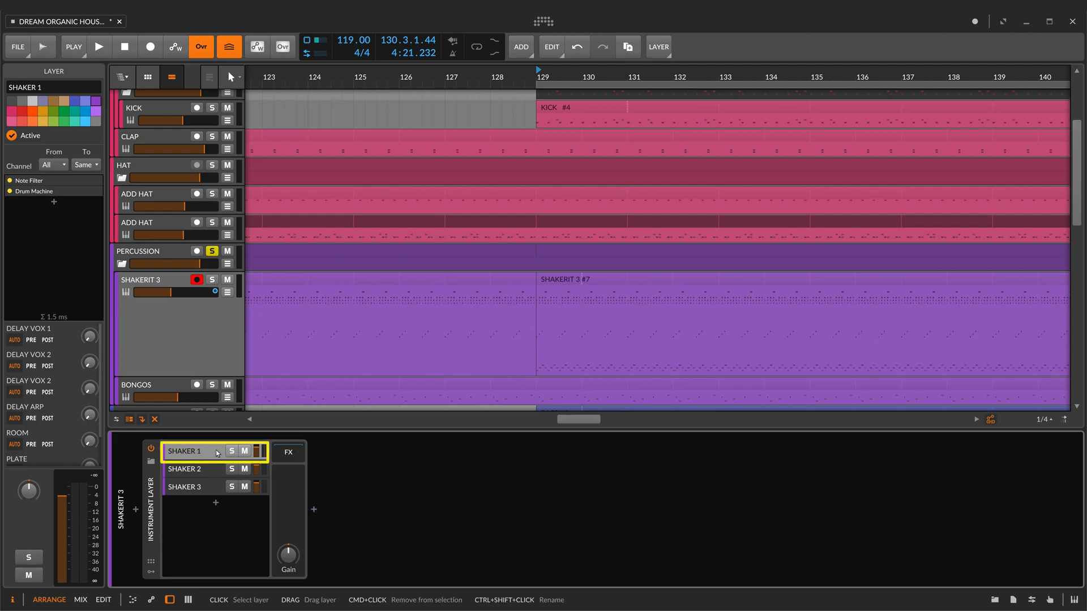
{"action": "left_click", "coordinate": [216, 453]}
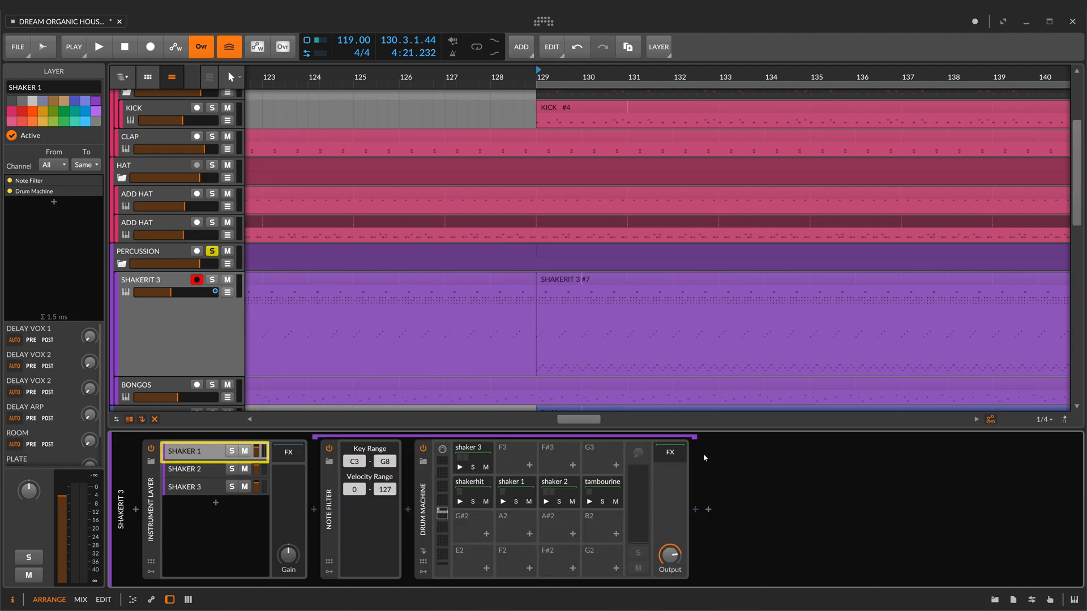
Step: Audition the shakerhit, shaker 1, shaker 2, tambourine and shaker 3 pads of SHAKER 1's Drum Machine
{"action": "left_click", "coordinate": [460, 502]}
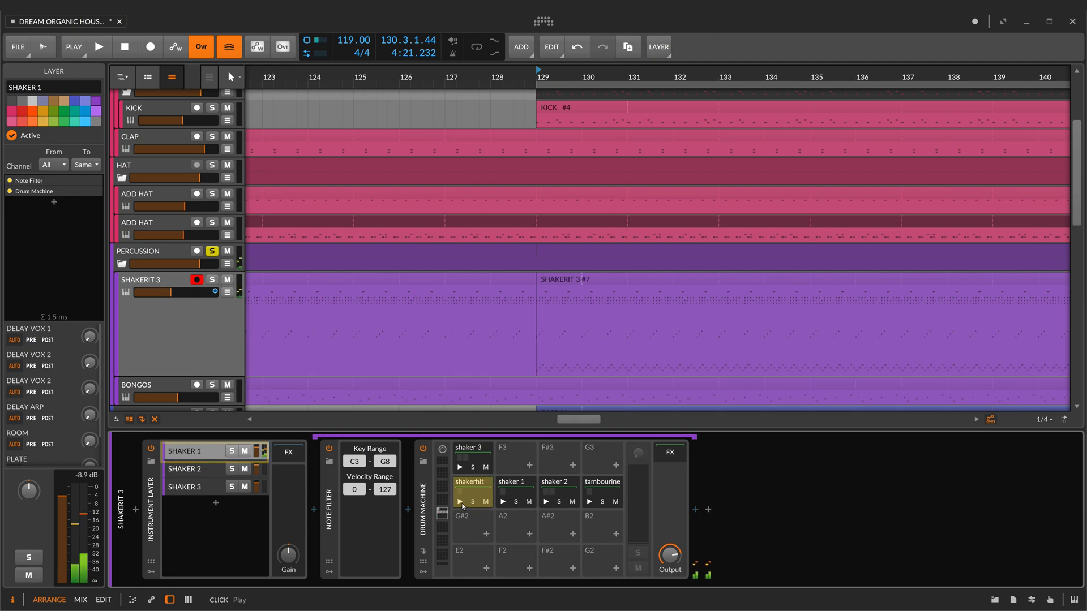
{"action": "left_click", "coordinate": [503, 503]}
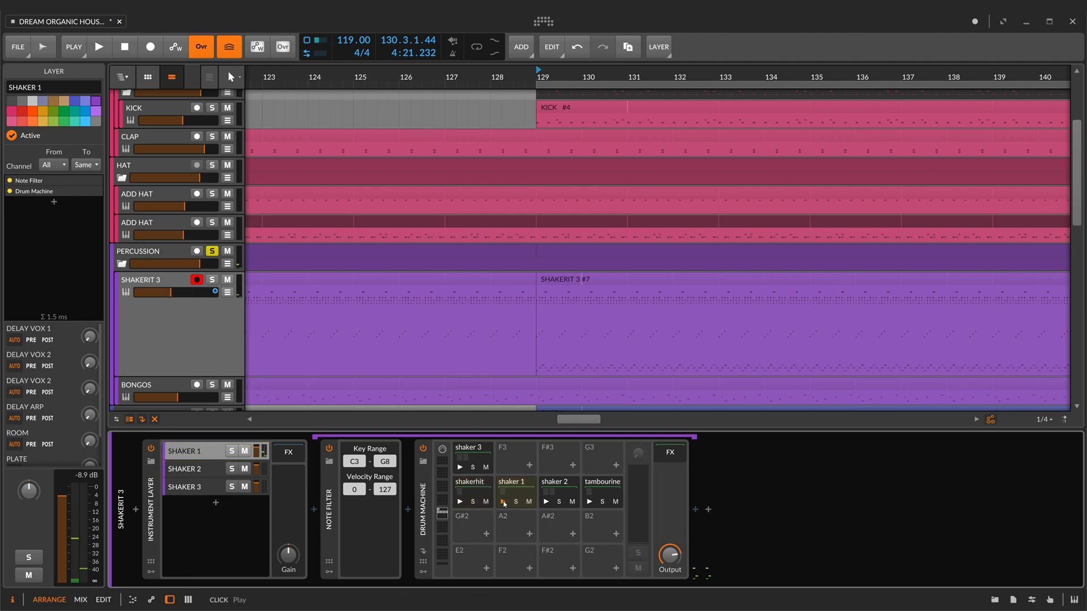
{"action": "left_click", "coordinate": [503, 502]}
{"action": "left_click", "coordinate": [545, 502]}
{"action": "left_click", "coordinate": [546, 502]}
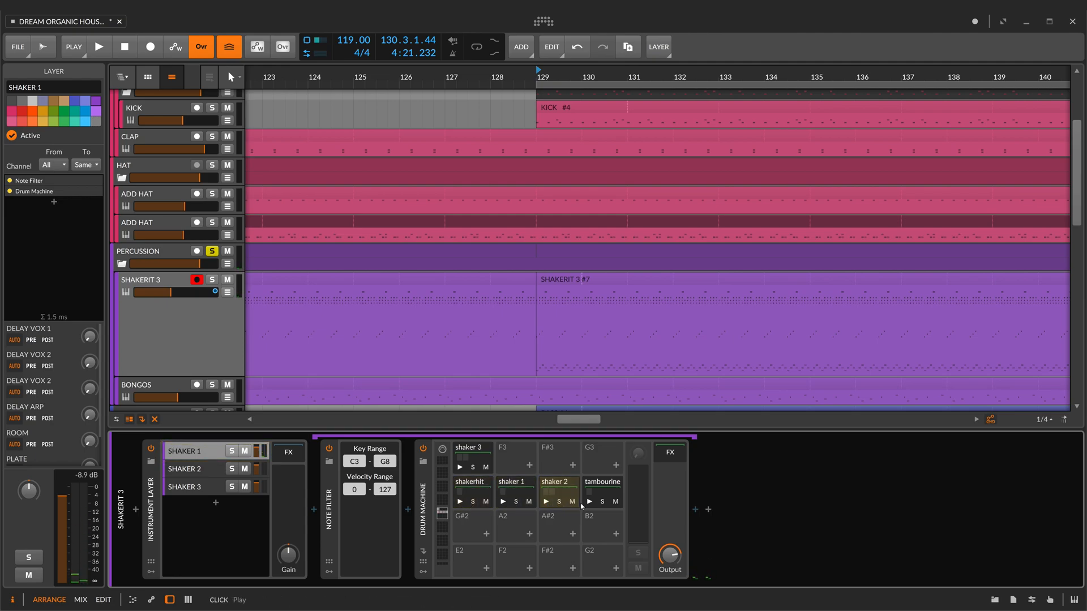
{"action": "left_click", "coordinate": [589, 502]}
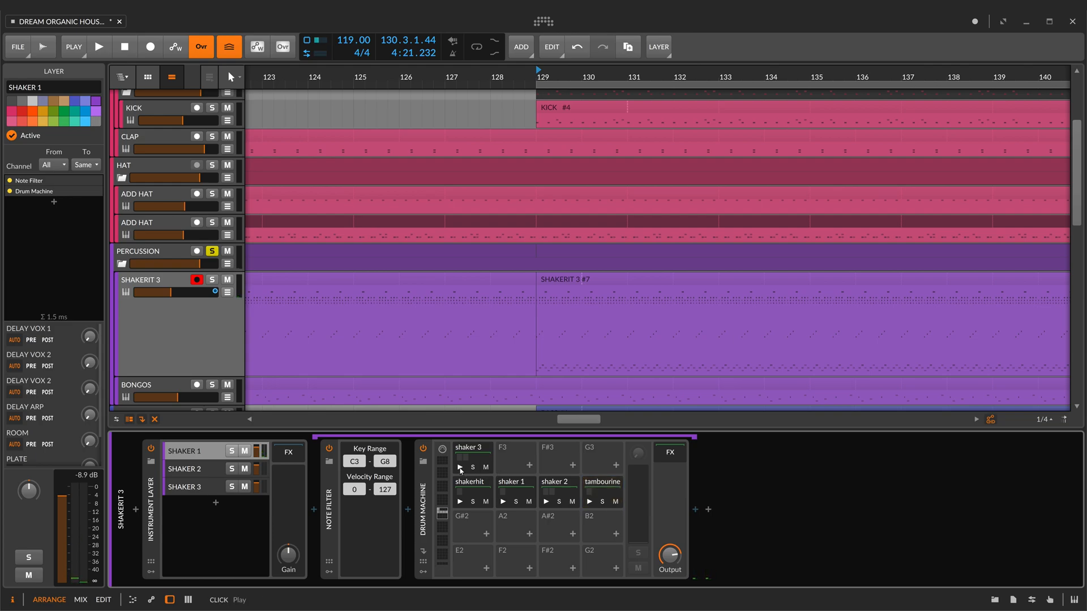
{"action": "left_click", "coordinate": [460, 468]}
{"action": "left_click", "coordinate": [461, 467]}
Step: Open the shakerhit pad's Poly Grid with the whole patch in view and audition the pad repeatedly
{"action": "left_click", "coordinate": [479, 485]}
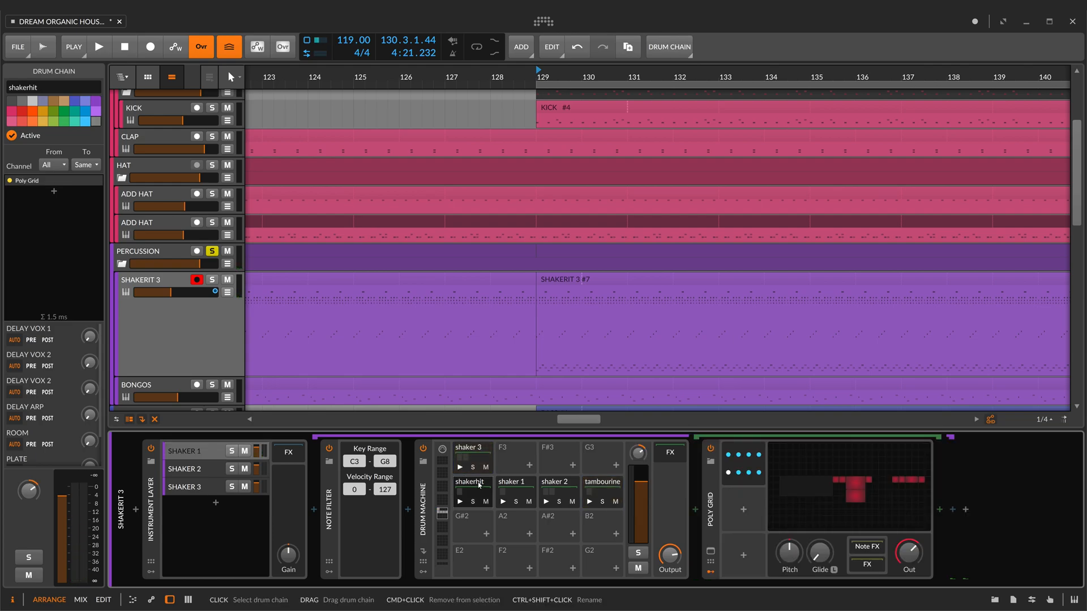
{"action": "left_click", "coordinate": [856, 463]}
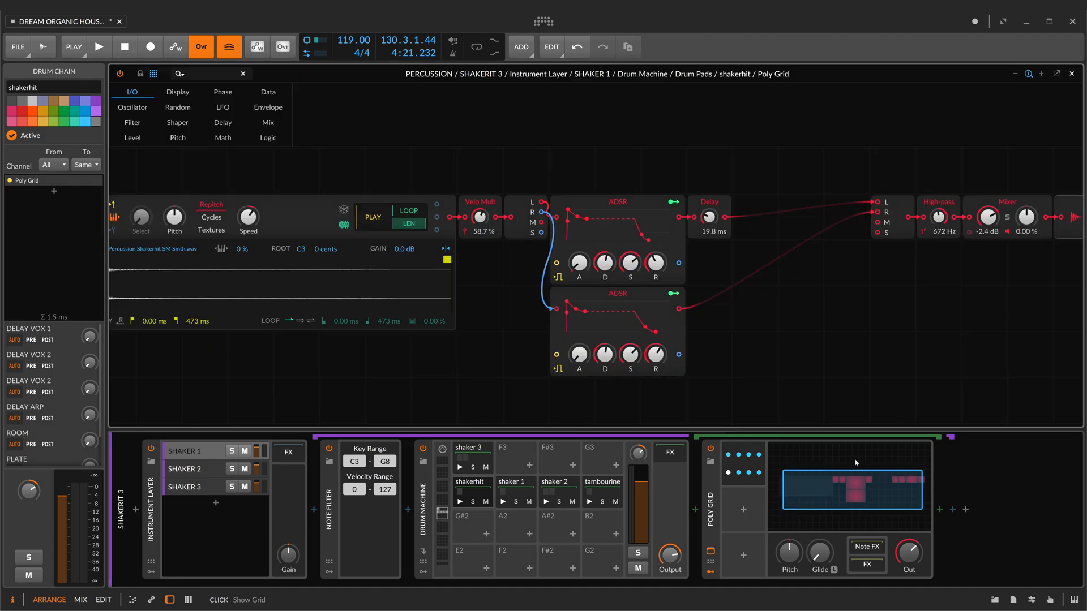
{"action": "left_click", "coordinate": [1018, 74]}
{"action": "left_click", "coordinate": [1018, 74]}
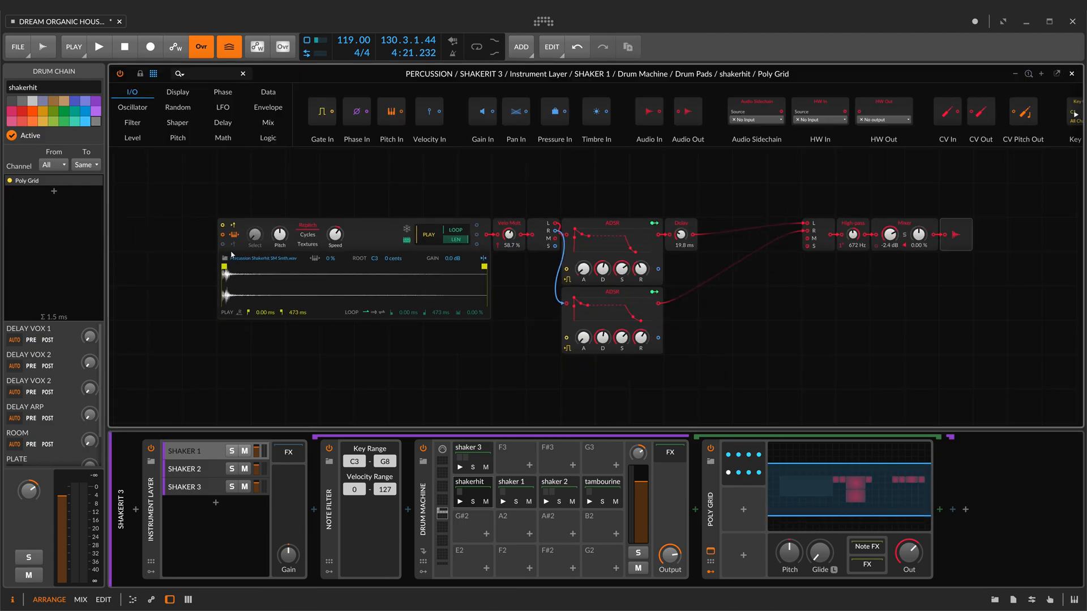
{"action": "left_click", "coordinate": [460, 501]}
{"action": "left_click", "coordinate": [460, 501]}
{"action": "left_click", "coordinate": [460, 501]}
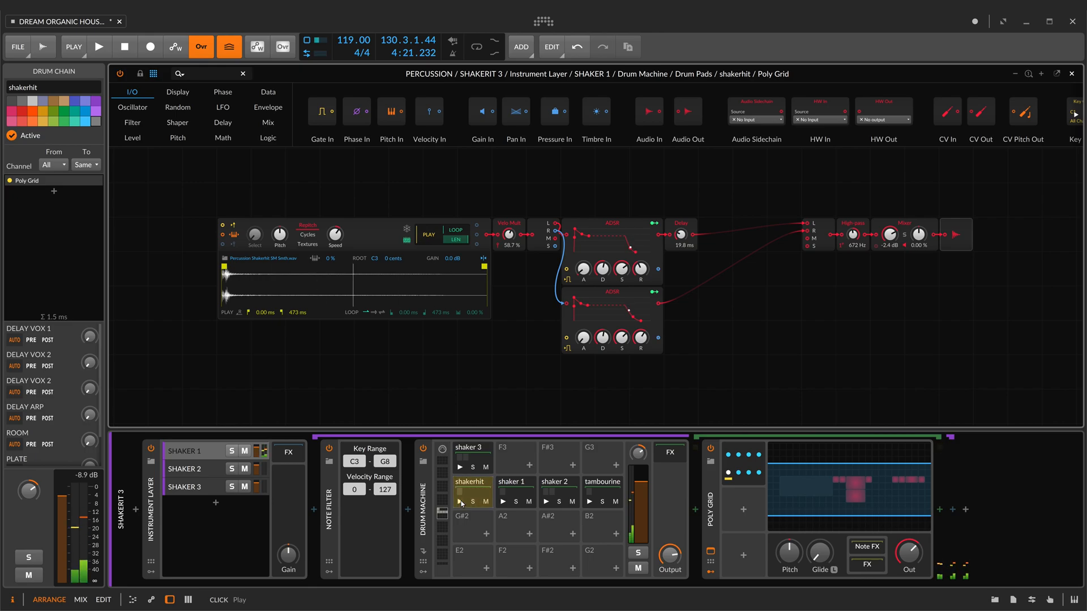
{"action": "left_click", "coordinate": [460, 501]}
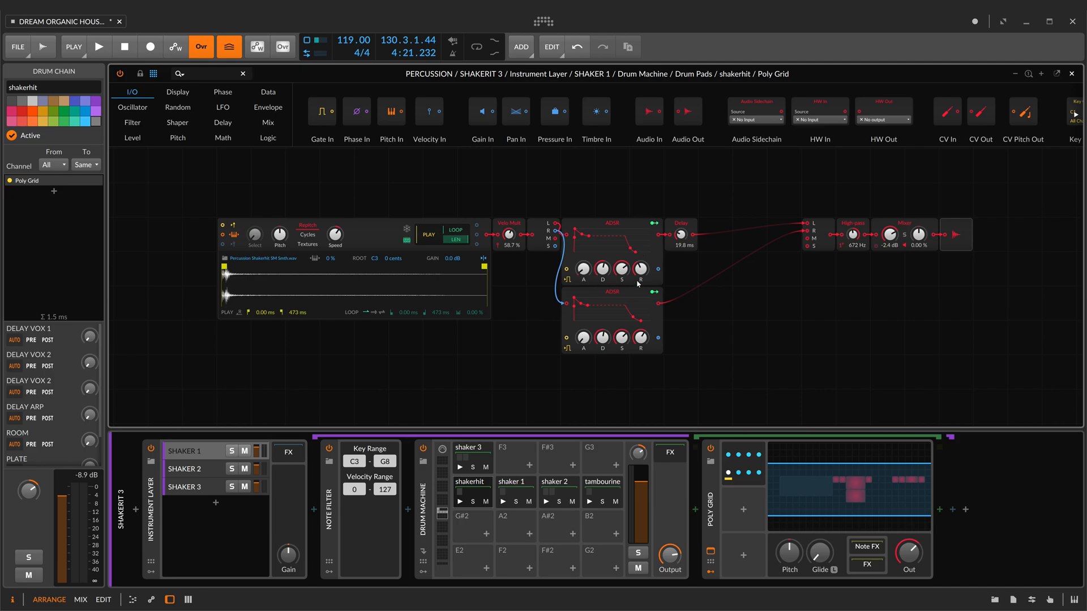
Step: Move the upper ADSR module higher above the lower one in the shakerhit Poly Grid, and close the grid
{"action": "left_click_drag", "start_coordinate": [569, 255], "coordinate": [569, 218]}
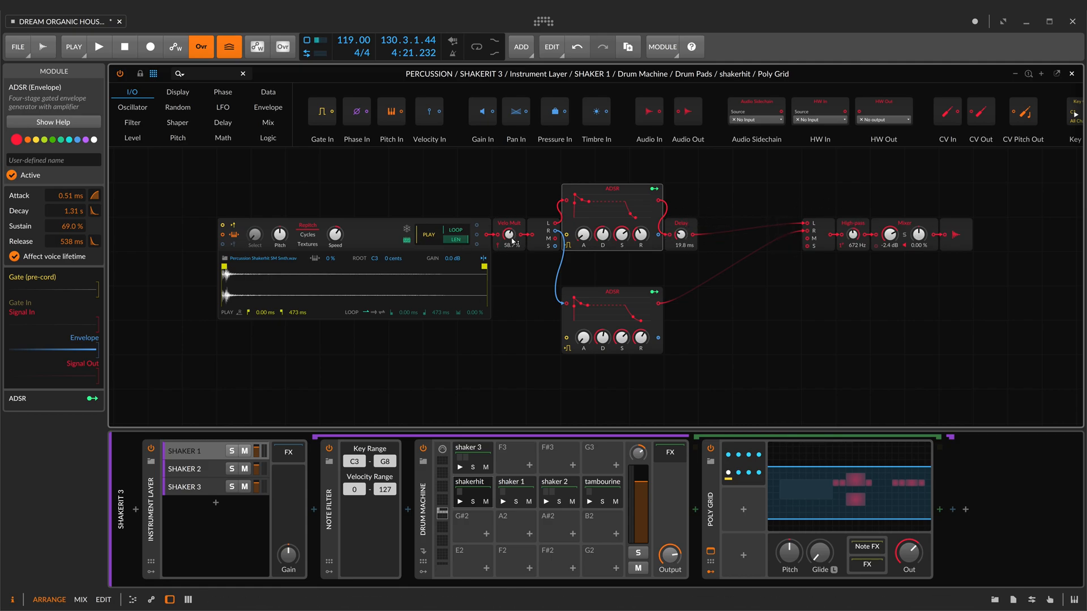
{"action": "key", "text": "d"}
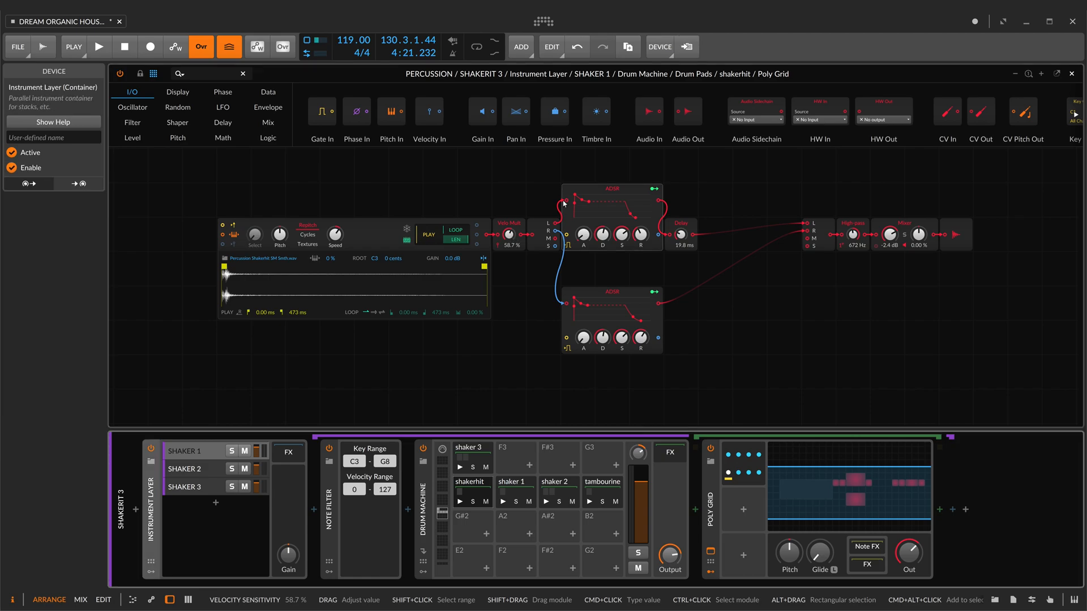
{"action": "key", "text": "Escape"}
Step: Examine the SHAKERIT 3 #7 clip's notes and velocities in the note editor, and return to the track's devices
{"action": "left_click", "coordinate": [589, 283]}
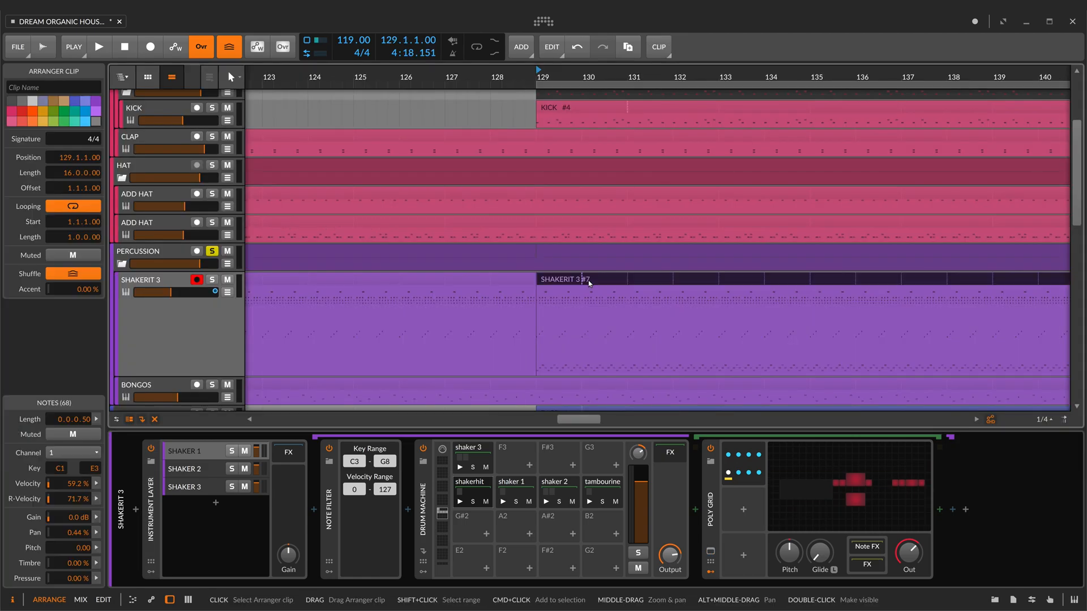
{"action": "key", "text": "e"}
{"action": "left_click", "coordinate": [217, 579]}
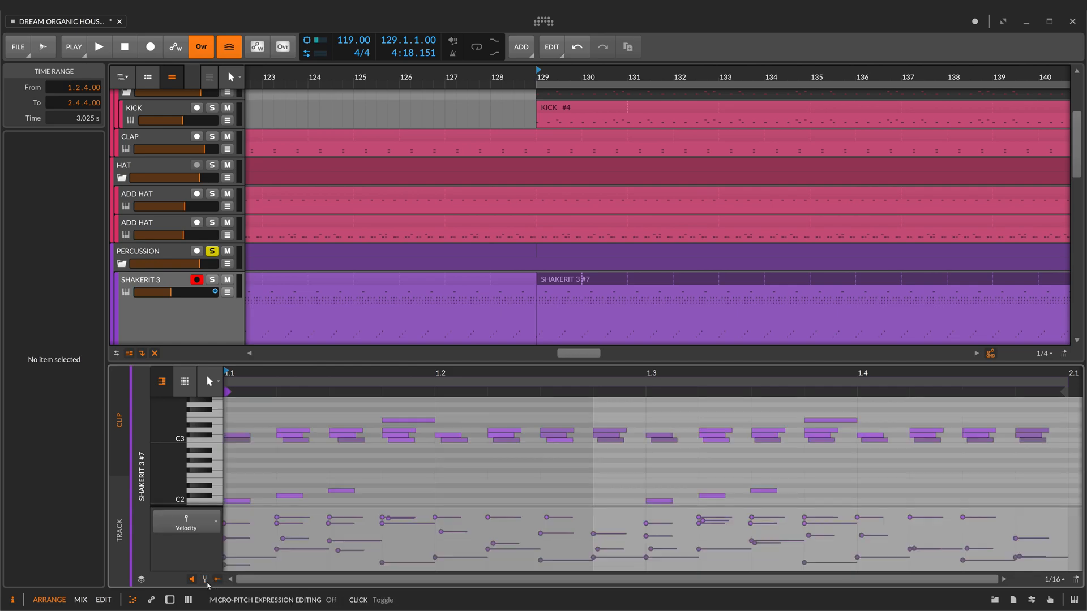
{"action": "key", "text": "d"}
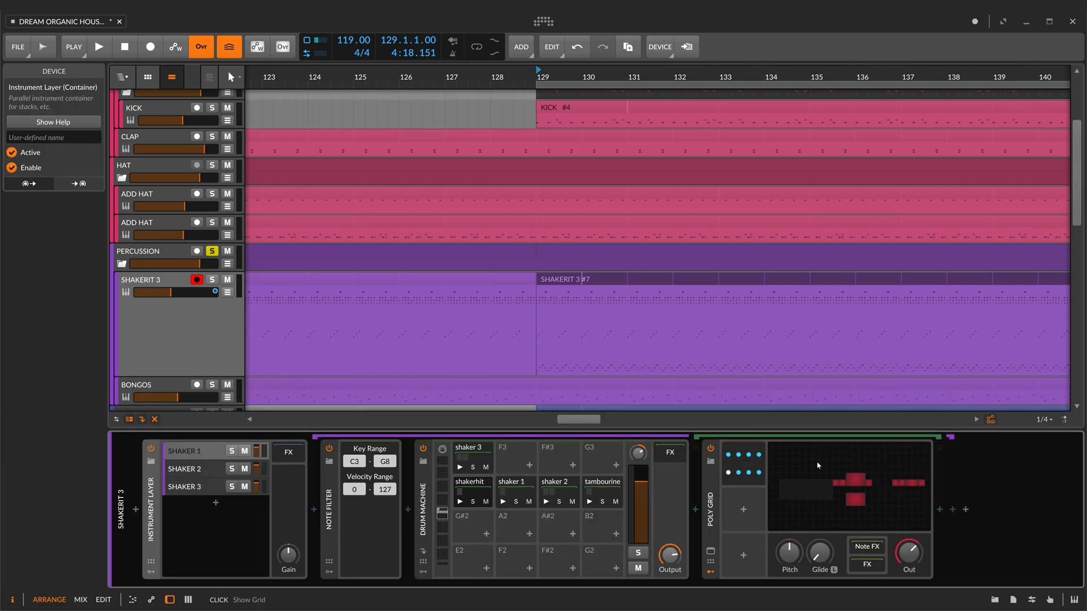
Step: Reopen the shakerhit Poly Grid and examine the ParSeq-8 step modulations of the sampler Speed, both ADSR Attacks and the Delay
{"action": "left_click", "coordinate": [740, 450]}
{"action": "left_click", "coordinate": [741, 449]}
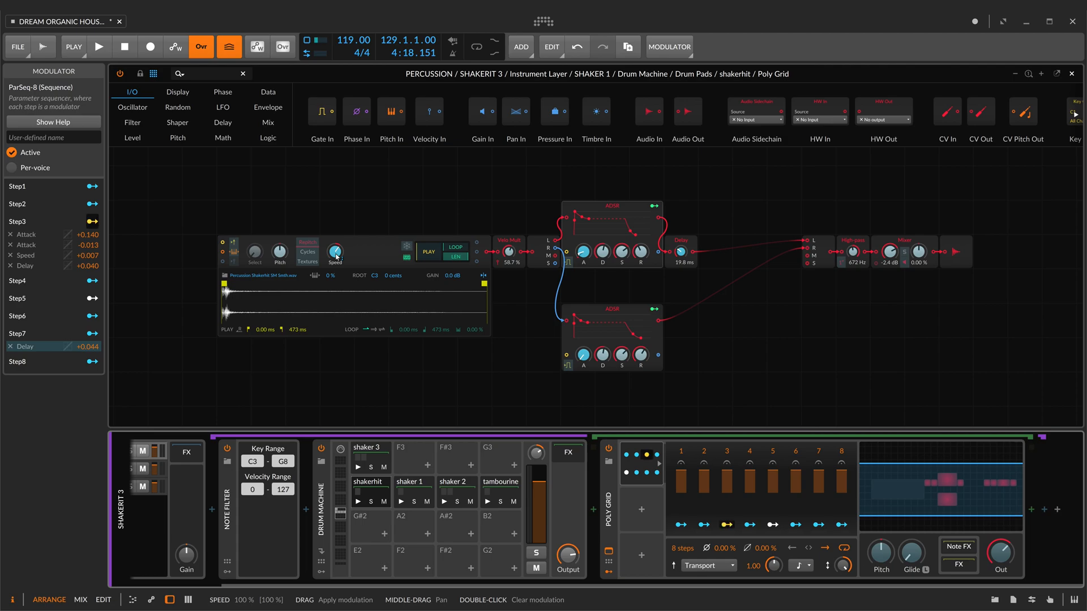
{"action": "left_click_drag", "start_coordinate": [336, 256], "coordinate": [336, 254]}
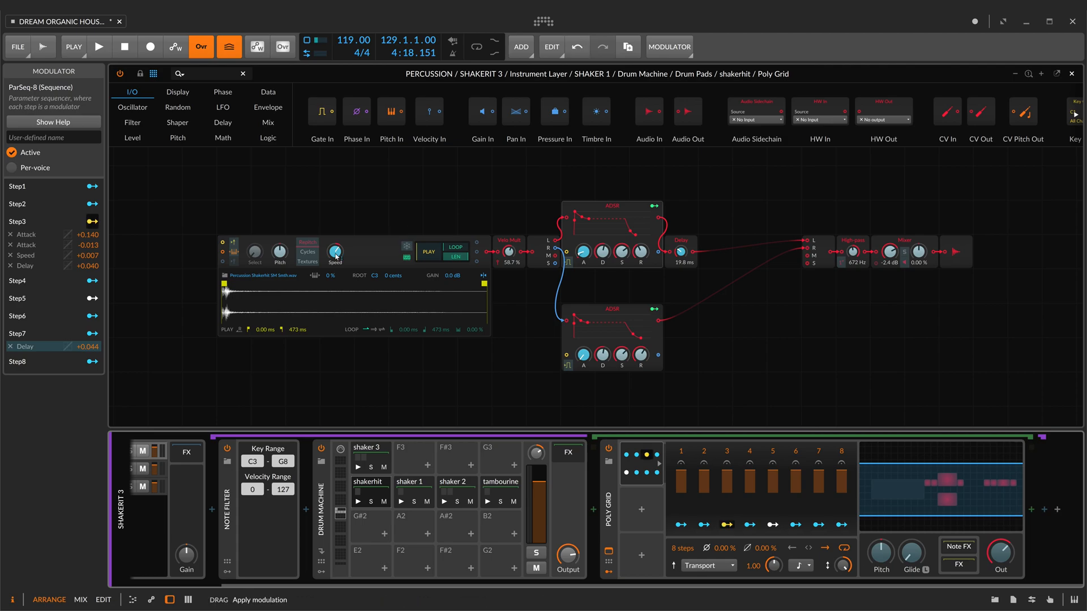
{"action": "left_click_drag", "start_coordinate": [586, 254], "coordinate": [586, 254]}
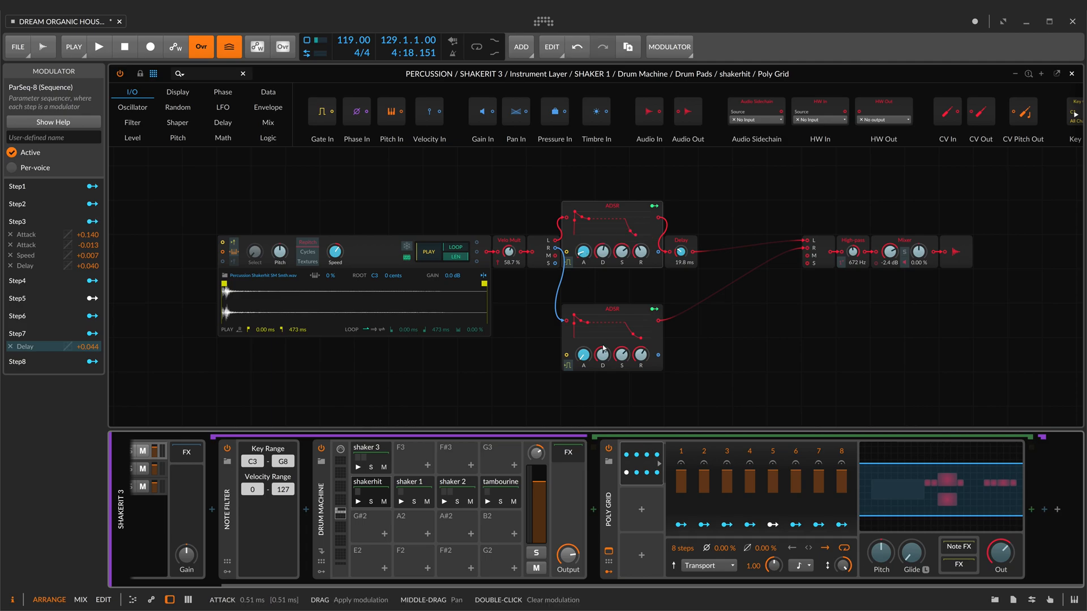
{"action": "left_click_drag", "start_coordinate": [583, 355], "coordinate": [583, 355]}
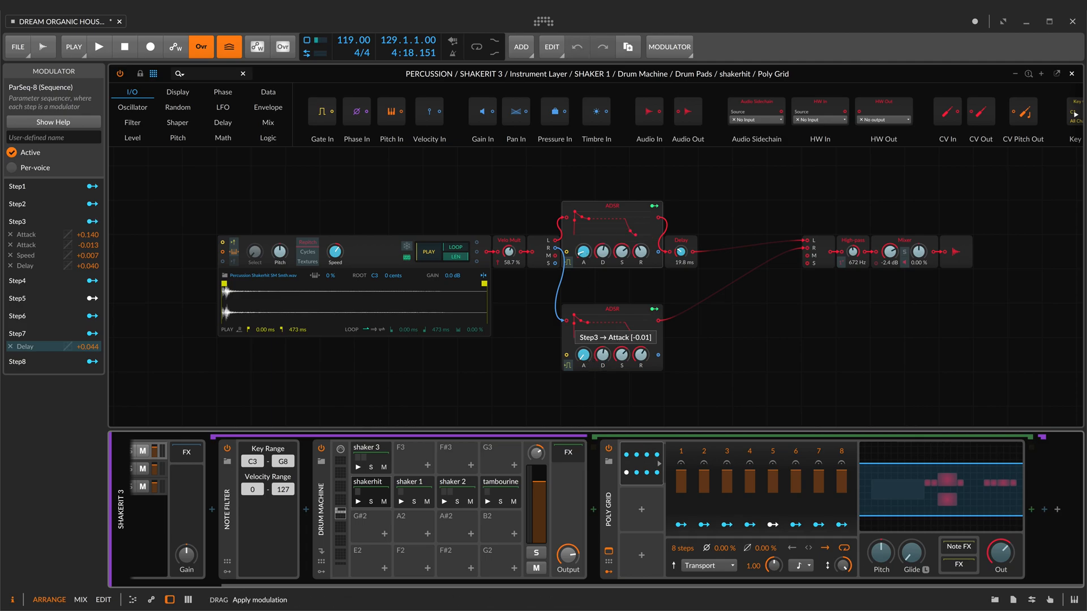
{"action": "left_click_drag", "start_coordinate": [583, 355], "coordinate": [586, 358]}
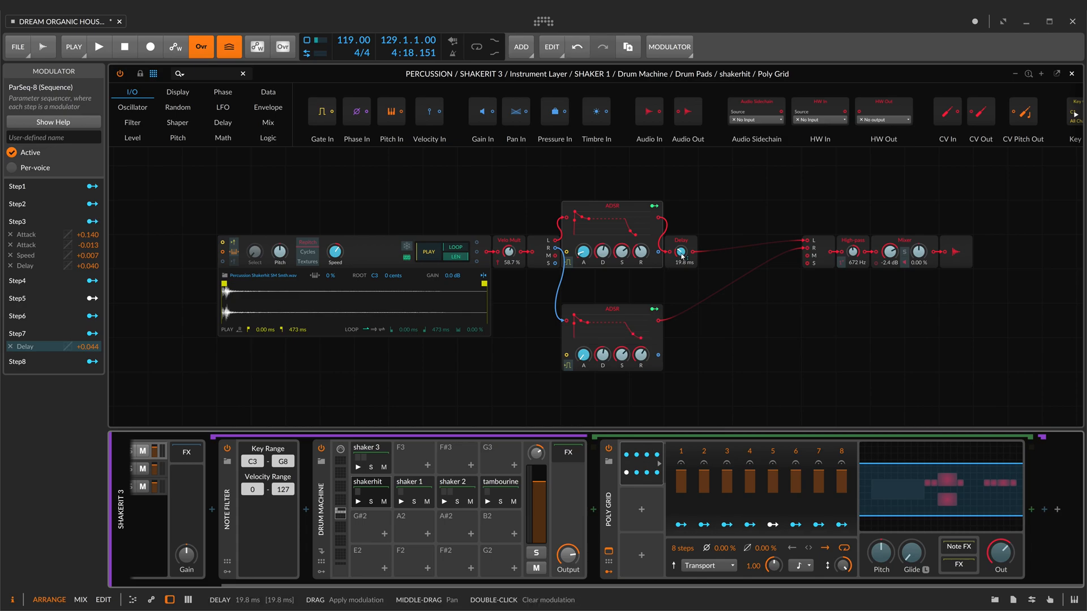
{"action": "left_click_drag", "start_coordinate": [682, 255], "coordinate": [681, 256]}
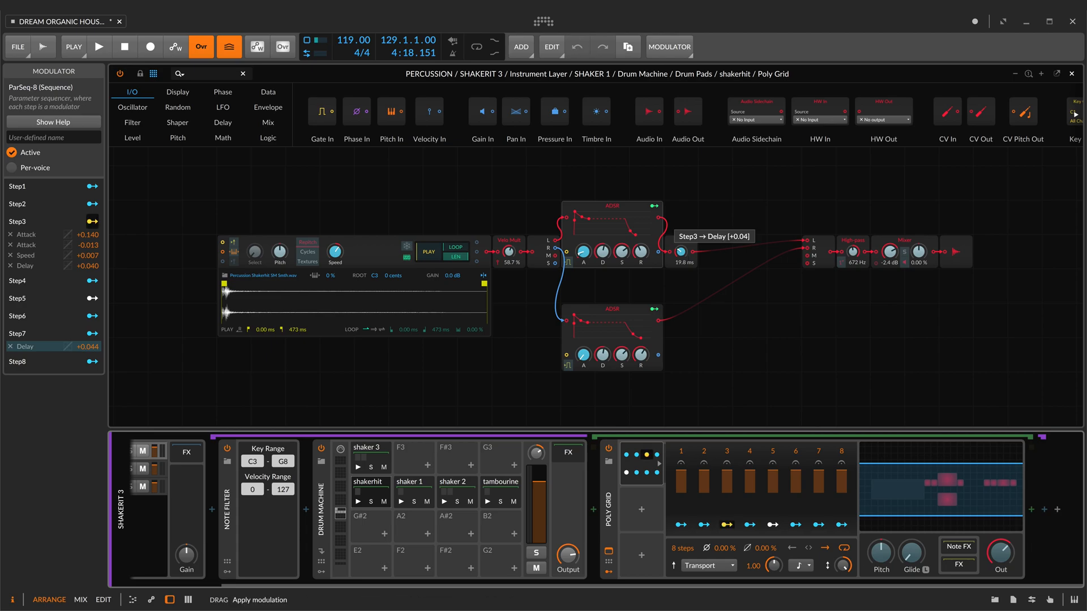
{"action": "left_click_drag", "start_coordinate": [682, 255], "coordinate": [682, 256]}
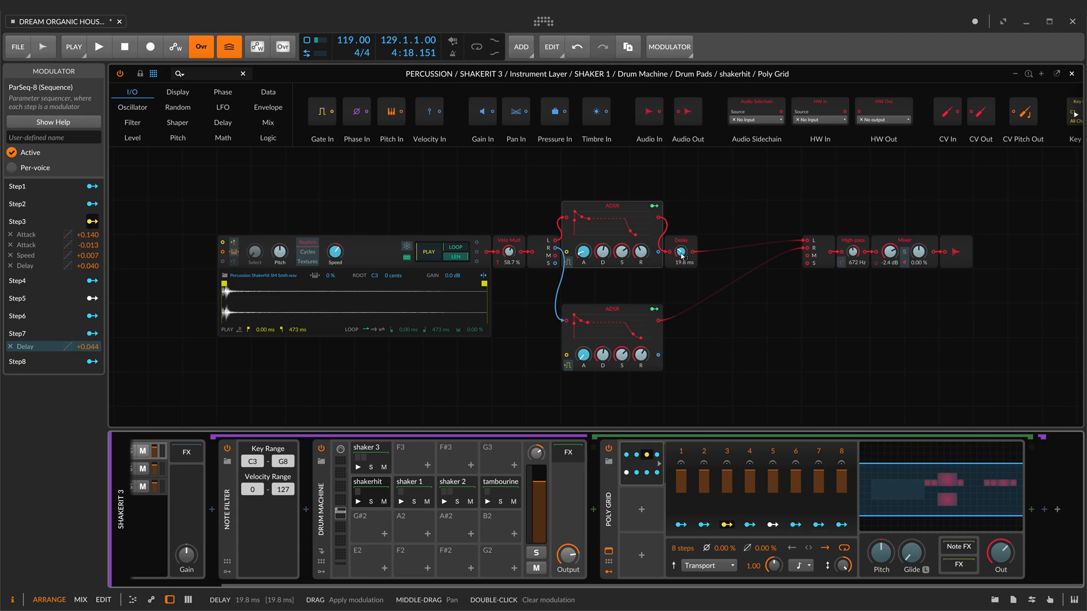
Step: Play the soloed shakerhit pad with its ParSeq-8 modulator deactivated, and reactivate the modulator to compare the sound
{"action": "key", "text": "space"}
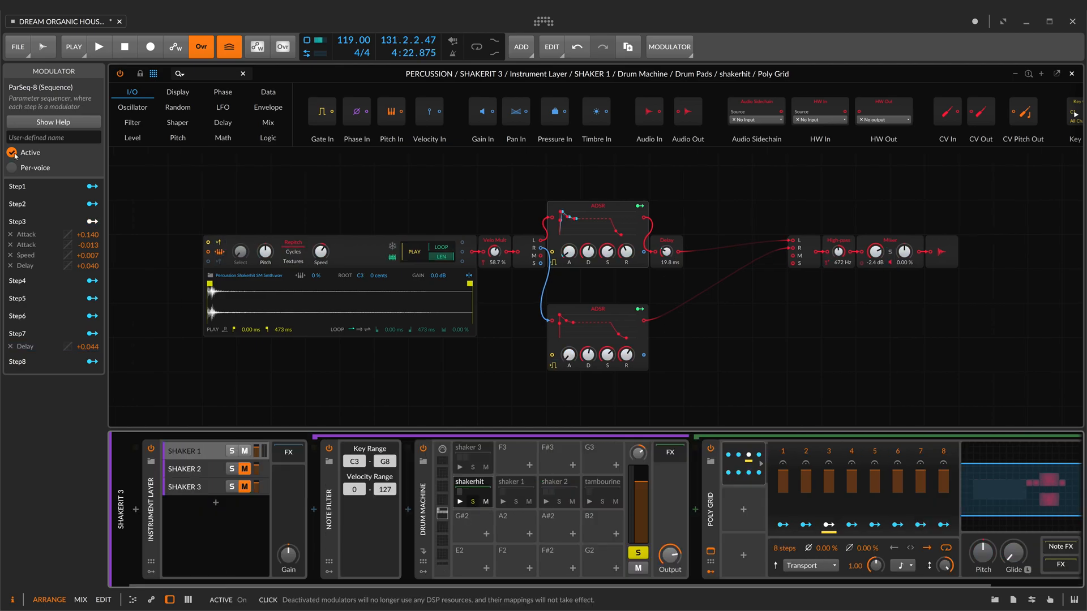
{"action": "left_click", "coordinate": [11, 153]}
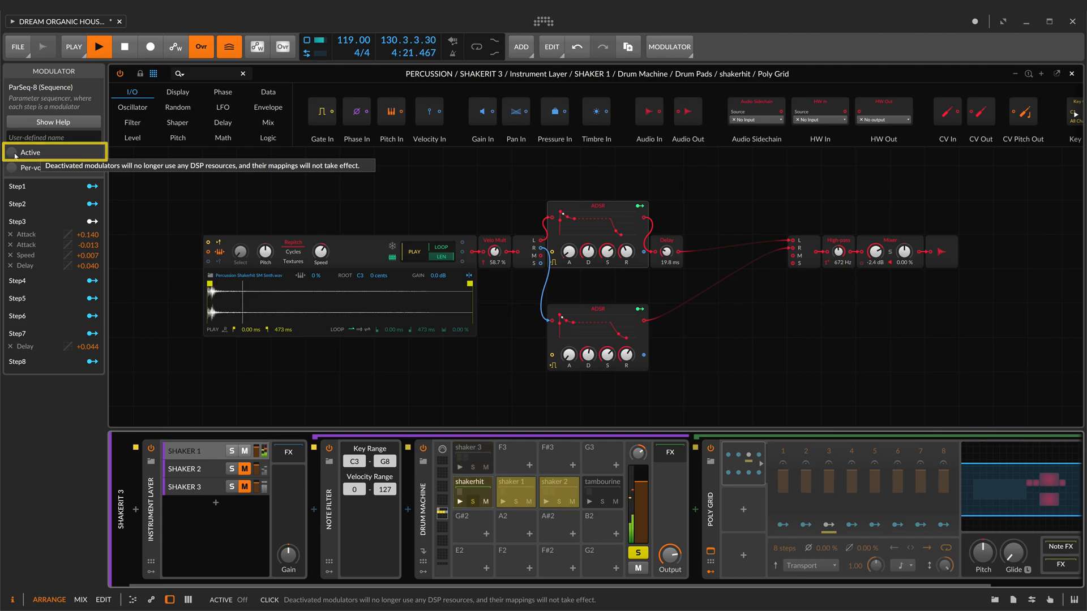
{"action": "left_click", "coordinate": [12, 153]}
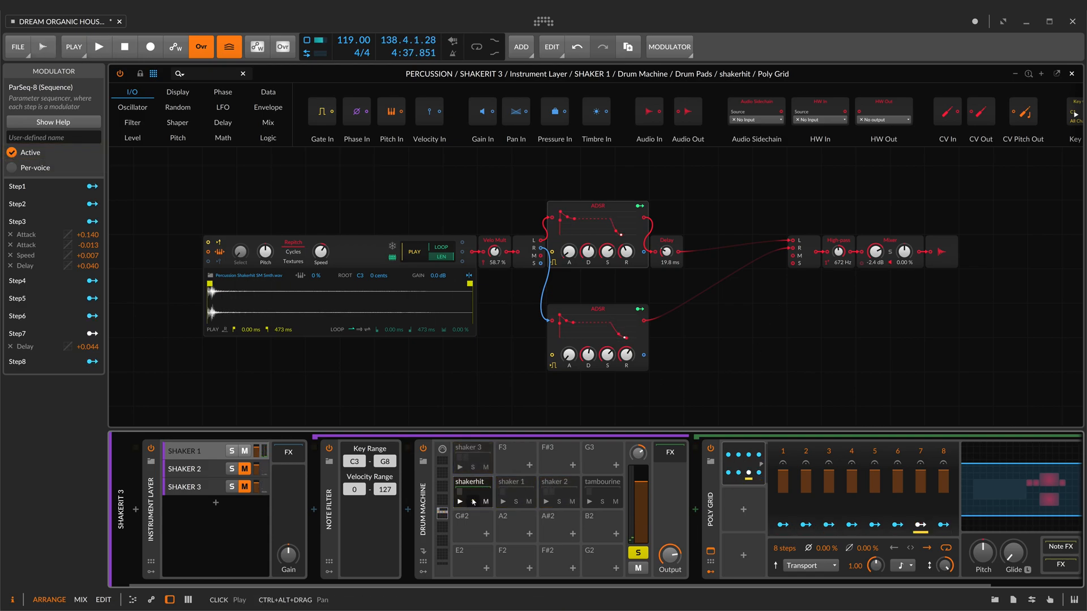
Step: Solo the shaker 1 pad and examine the ParSeq-8 step modulations in its Poly Grid
{"action": "left_click", "coordinate": [515, 495]}
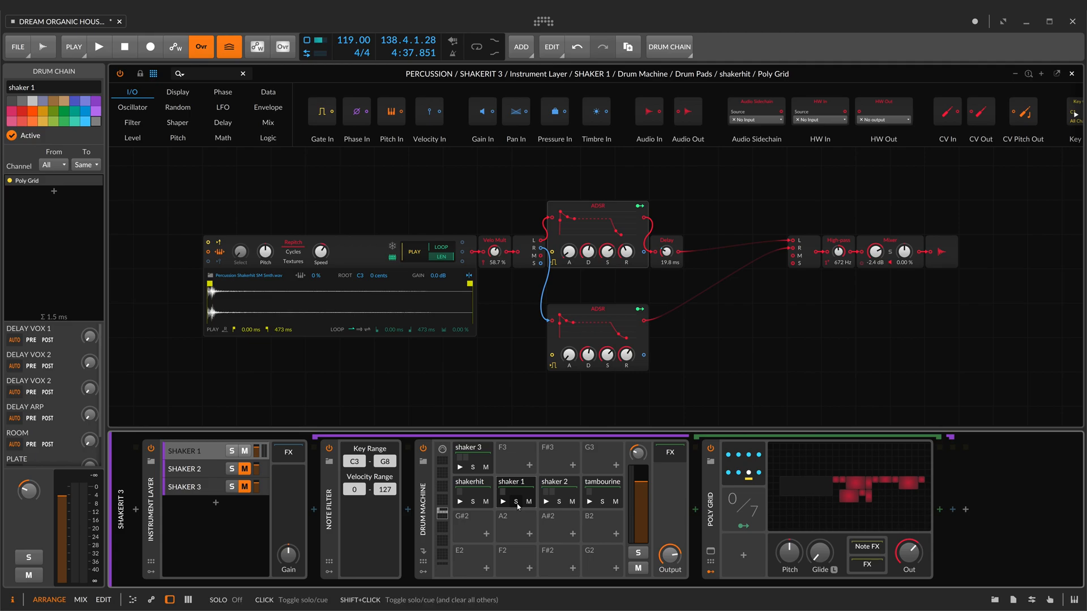
{"action": "left_click", "coordinate": [516, 502]}
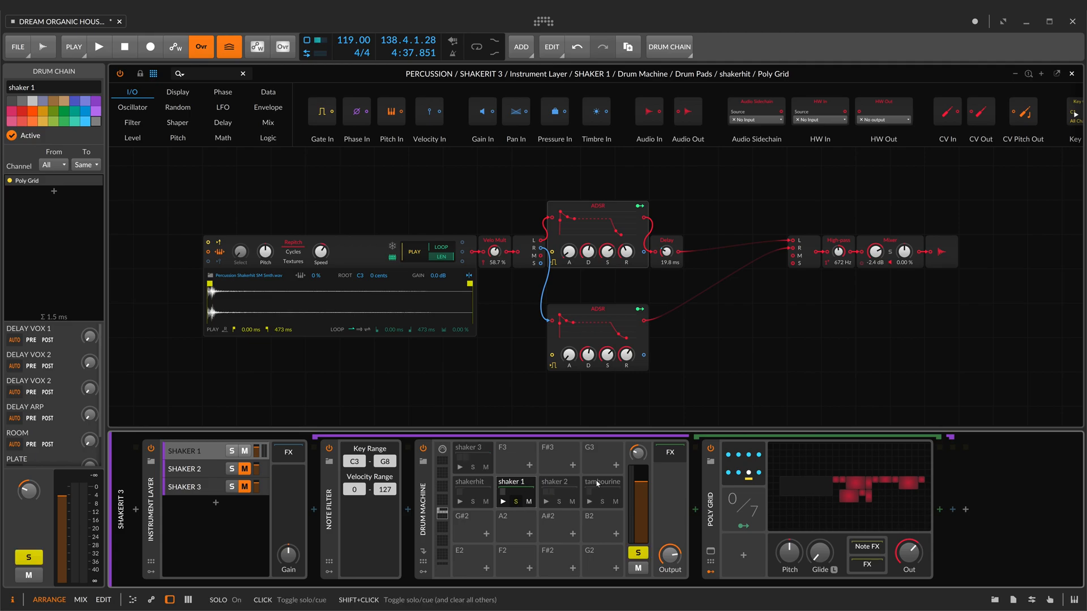
{"action": "left_click", "coordinate": [743, 461]}
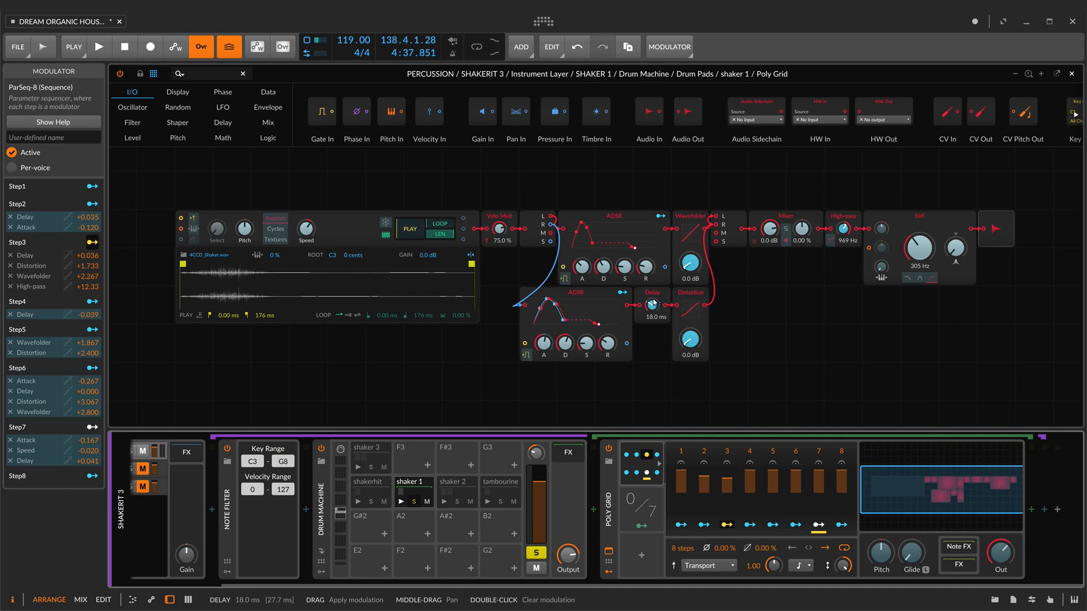
Step: Play the soloed shaker 1 pad with its ParSeq-8 modulator active and deactivated to compare the sound, and reactivate the modulator
{"action": "key", "text": "space"}
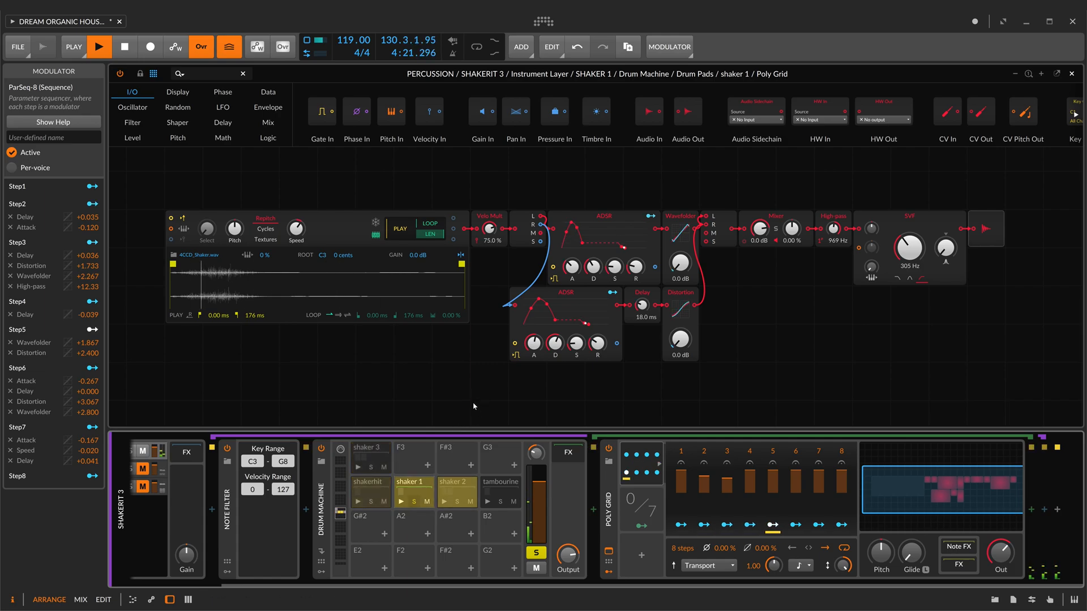
{"action": "key", "text": "space"}
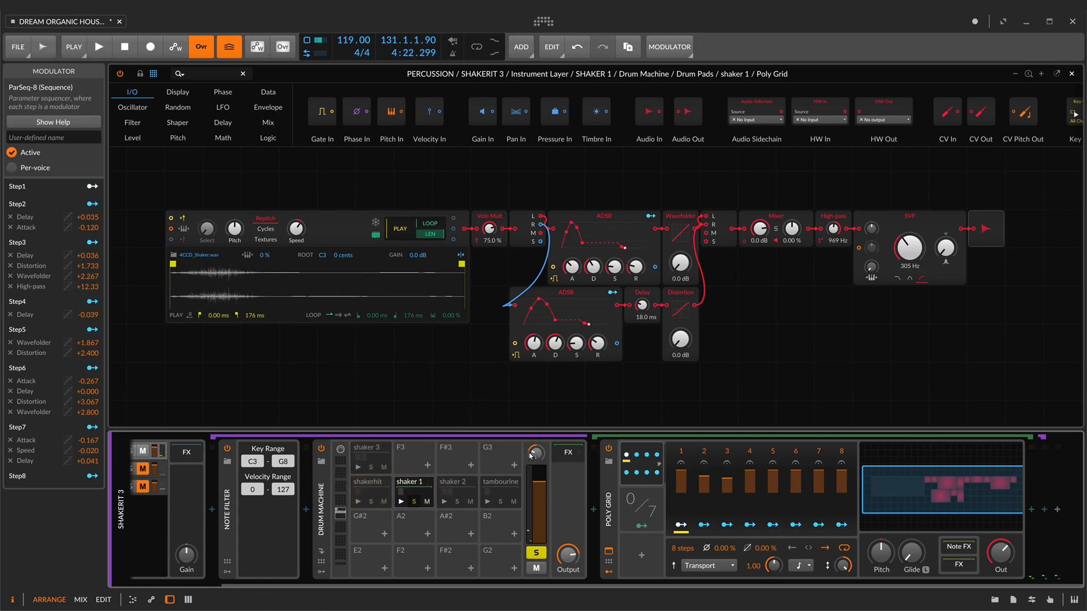
{"action": "left_click", "coordinate": [12, 154]}
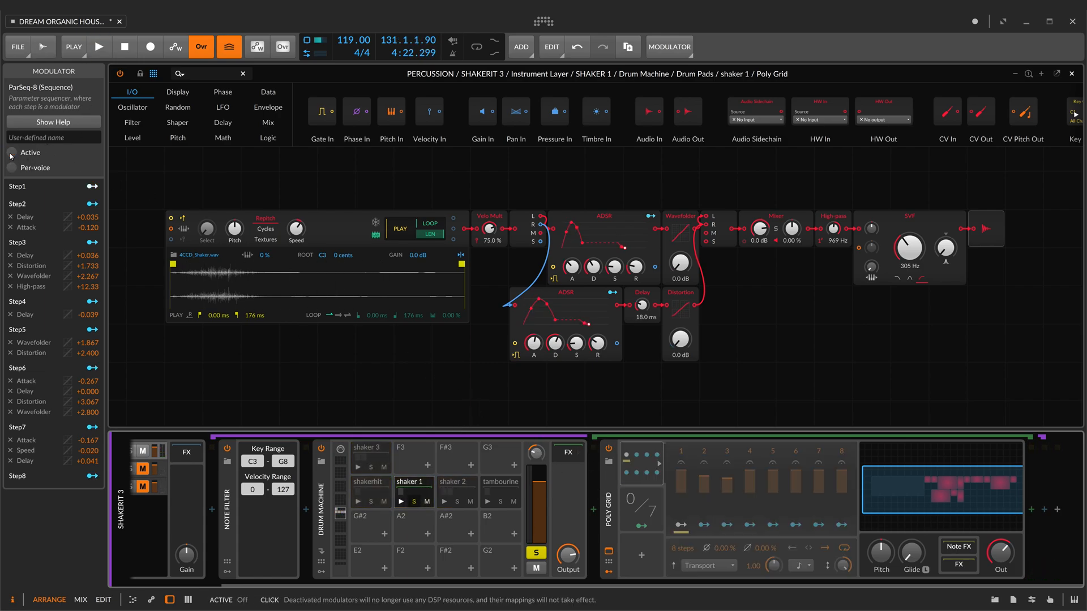
{"action": "key", "text": "space"}
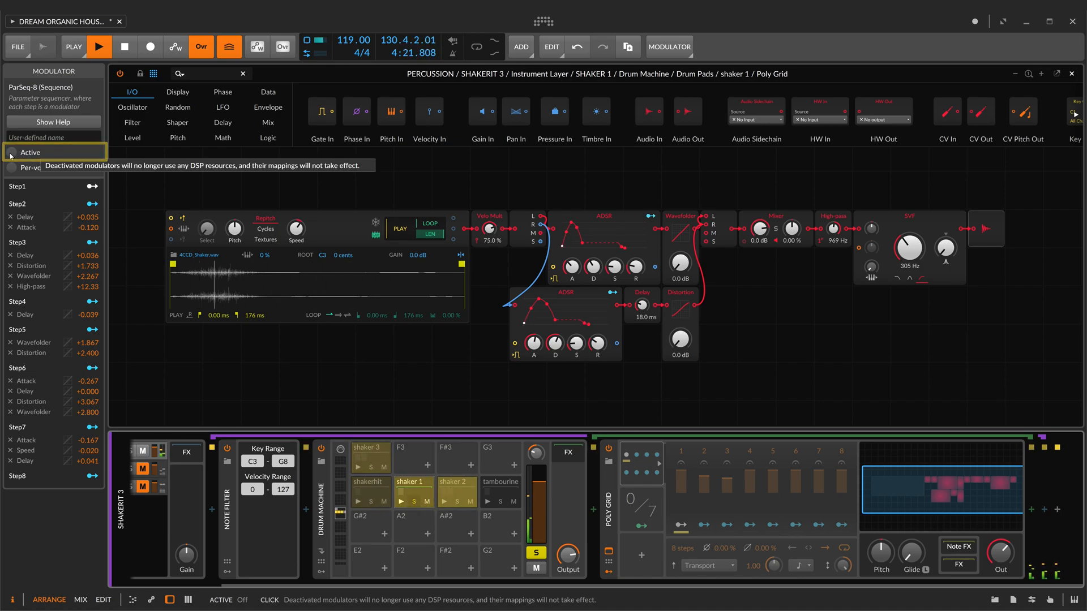
{"action": "left_click", "coordinate": [11, 154]}
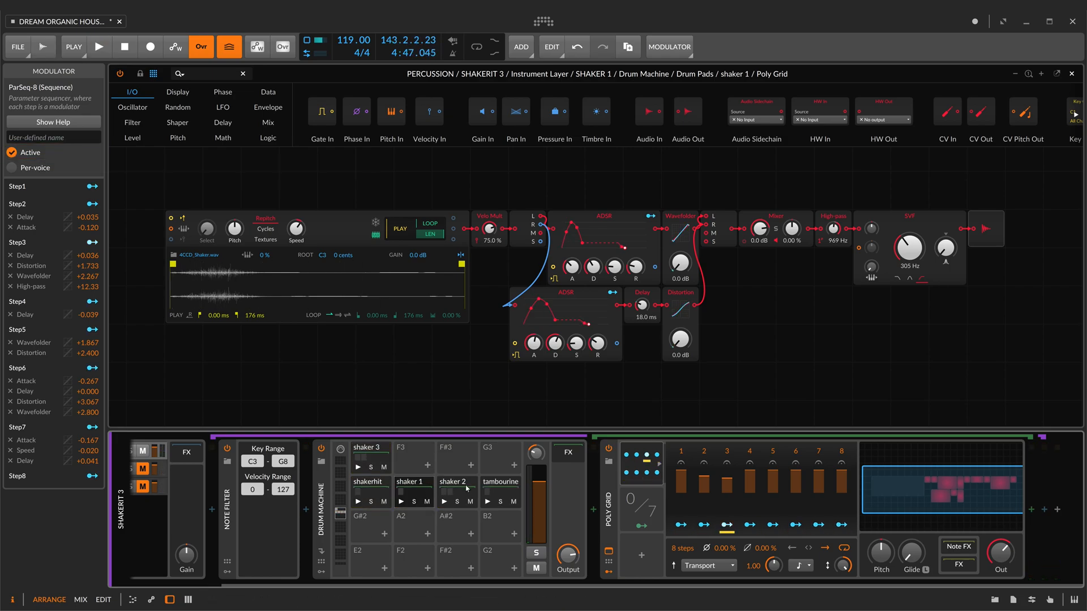
Step: Solo the shaker 2 pad and examine how the E-Hat's Note Counter modulates Decay and Attack, along with its velocity expression
{"action": "left_click", "coordinate": [460, 486]}
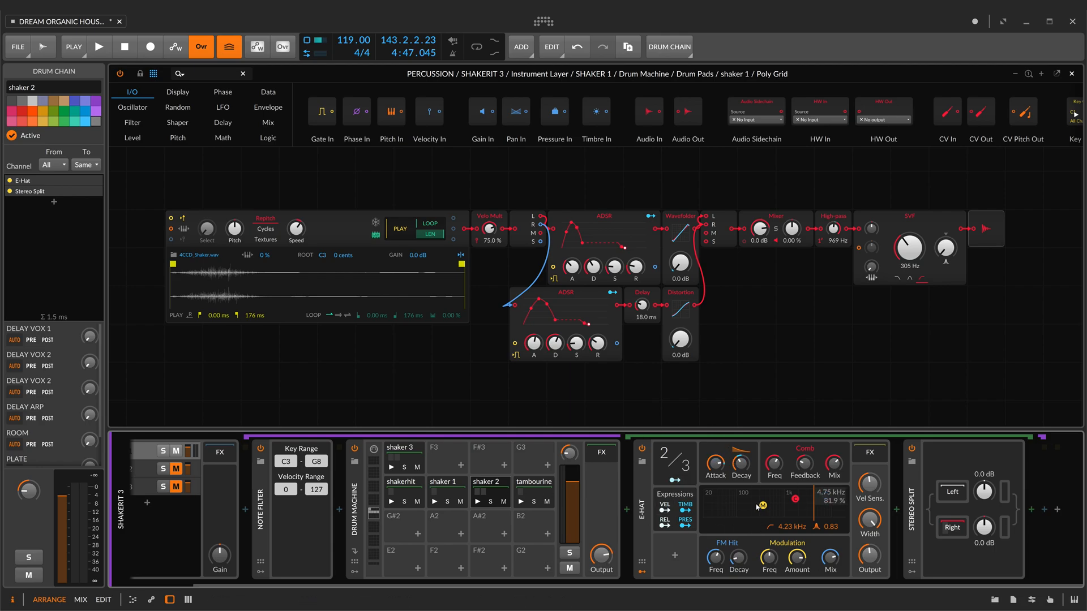
{"action": "left_click", "coordinate": [491, 503]}
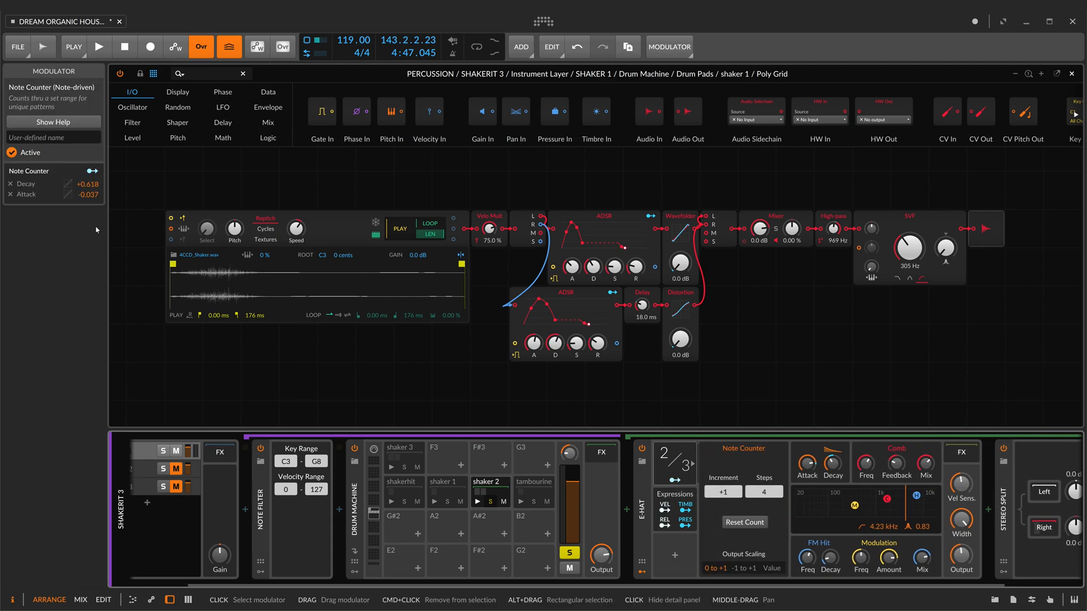
{"action": "left_click", "coordinate": [675, 480]}
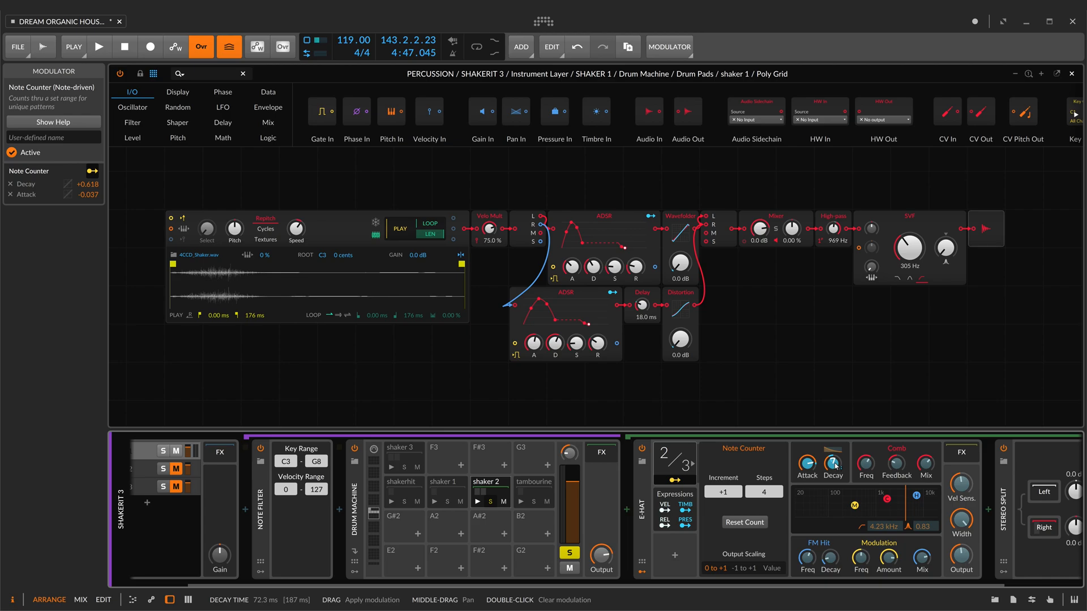
{"action": "left_click", "coordinate": [665, 512]}
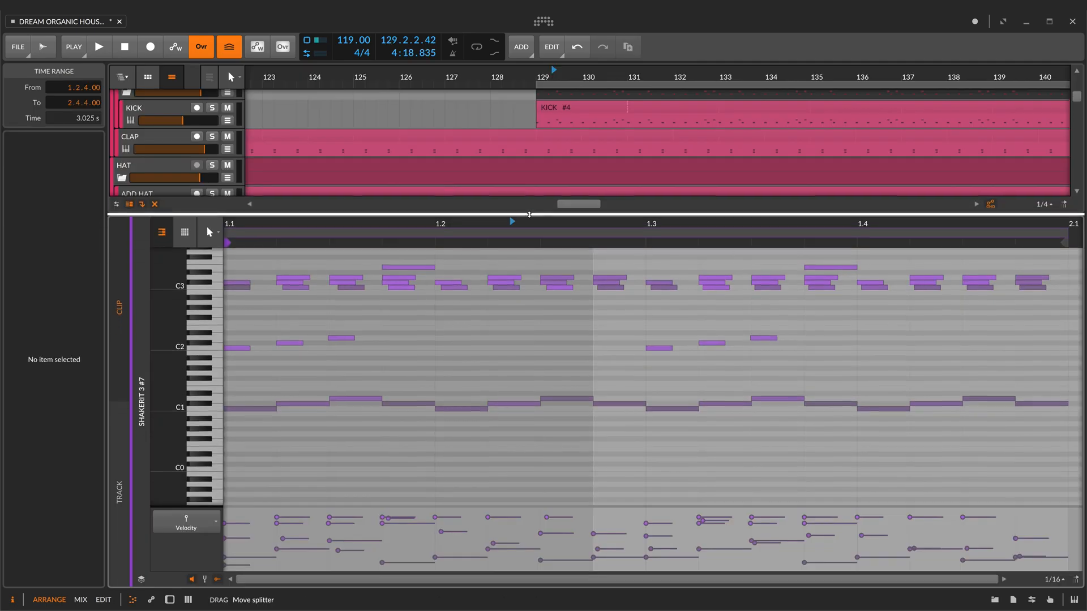
Step: Examine the stacked C3, C#3 and D3 notes of the SHAKERIT 3 #7 clip in the note editor, and return to the devices
{"action": "scroll", "coordinate": [328, 331], "scroll_direction": "up", "scroll_amount": 5}
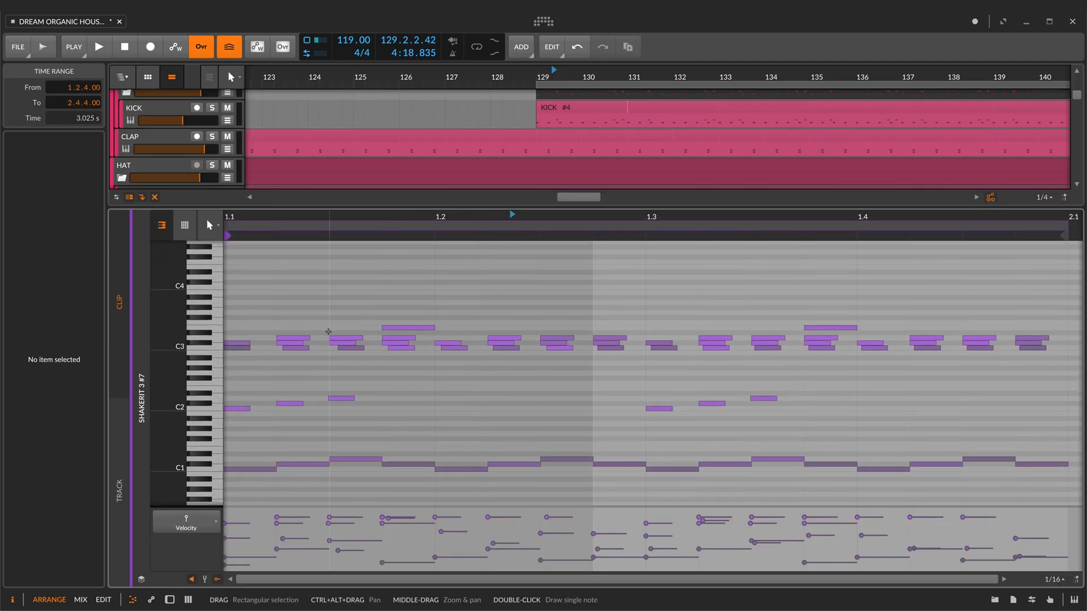
{"action": "left_click_drag", "start_coordinate": [170, 334], "coordinate": [207, 334]}
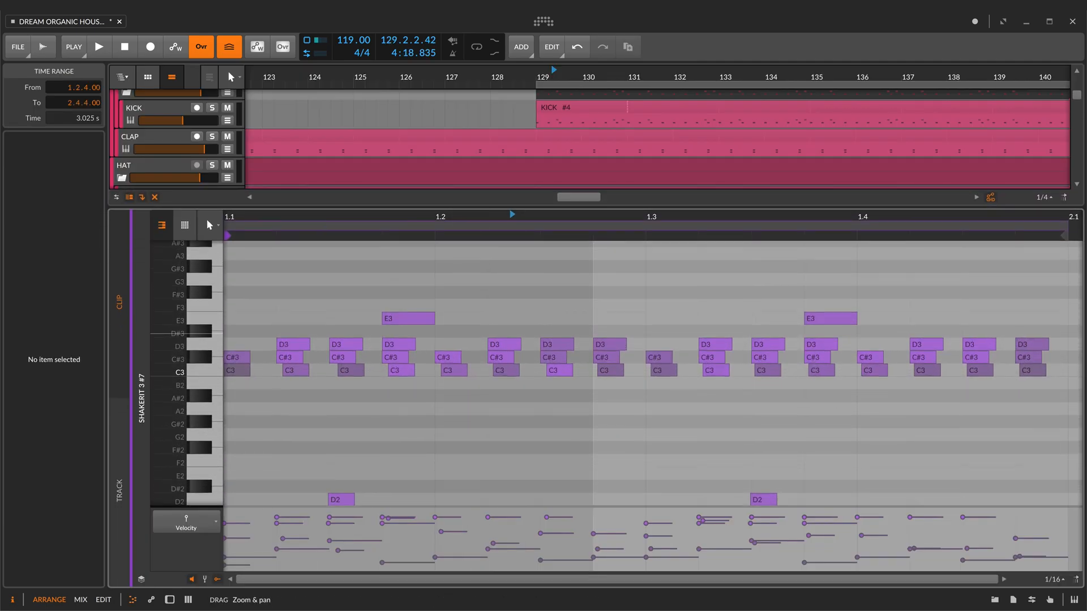
{"action": "key", "text": "d"}
Step: Play the soloed shaker 2 pad with the E-Hat's Note Counter active and deactivated to compare the sound, leaving the modulator active
{"action": "key", "text": "space"}
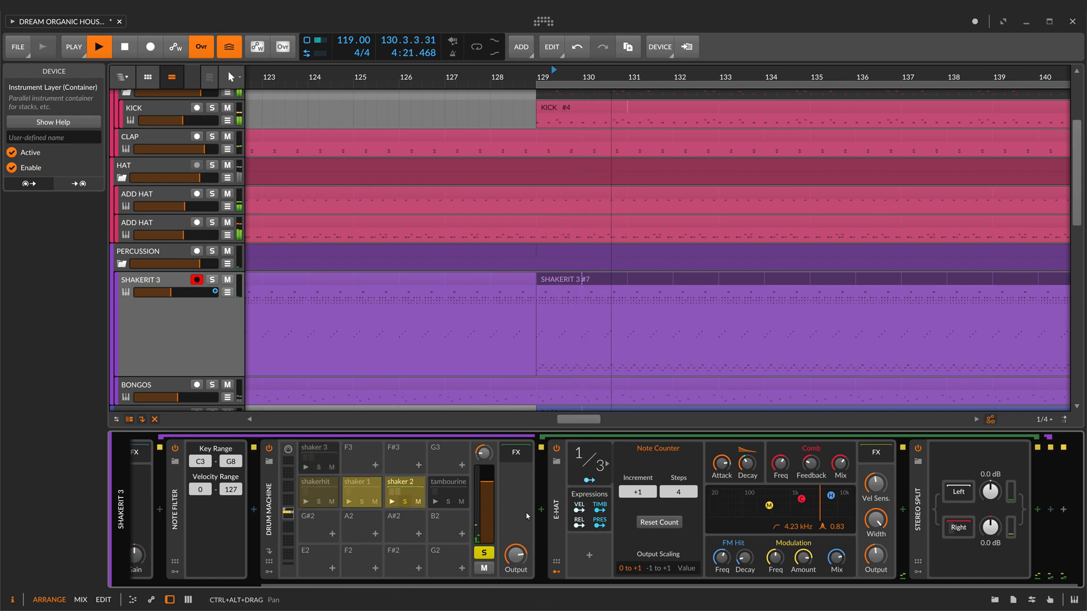
{"action": "left_click", "coordinate": [417, 484]}
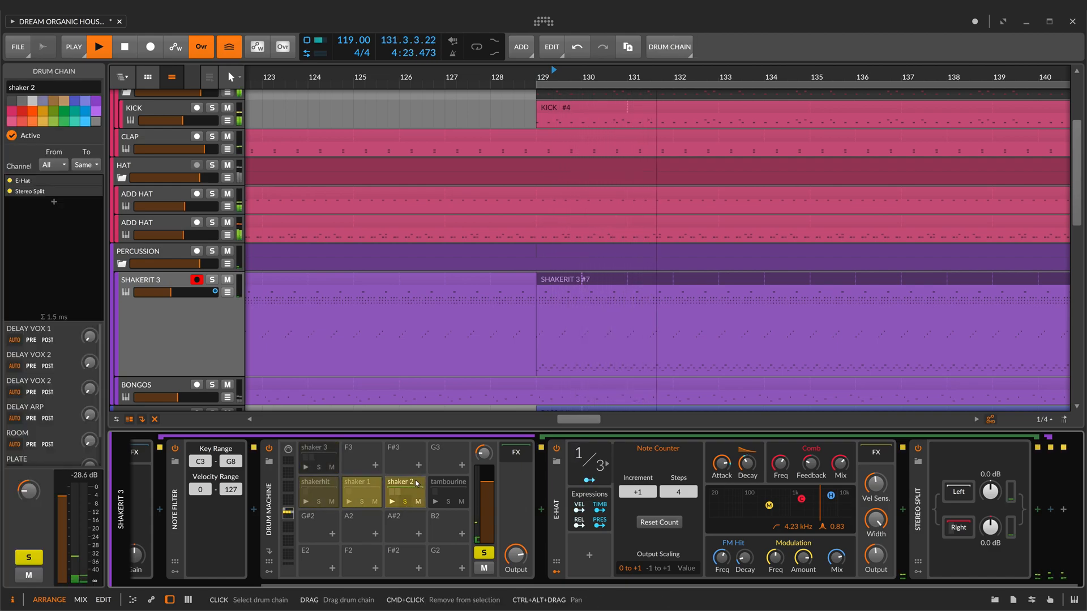
{"action": "key", "text": "space"}
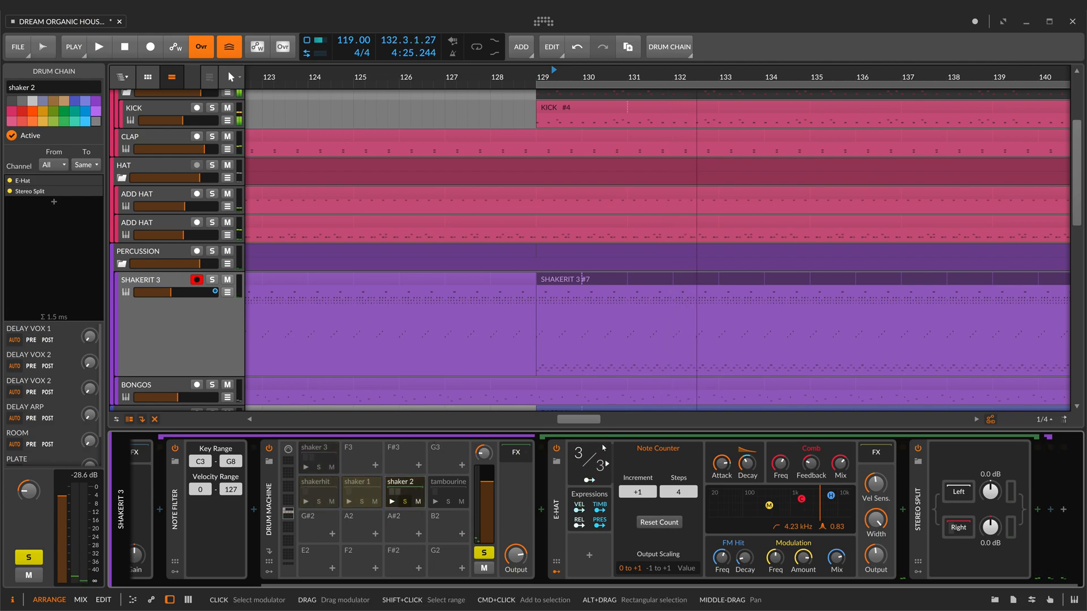
{"action": "left_click", "coordinate": [604, 448]}
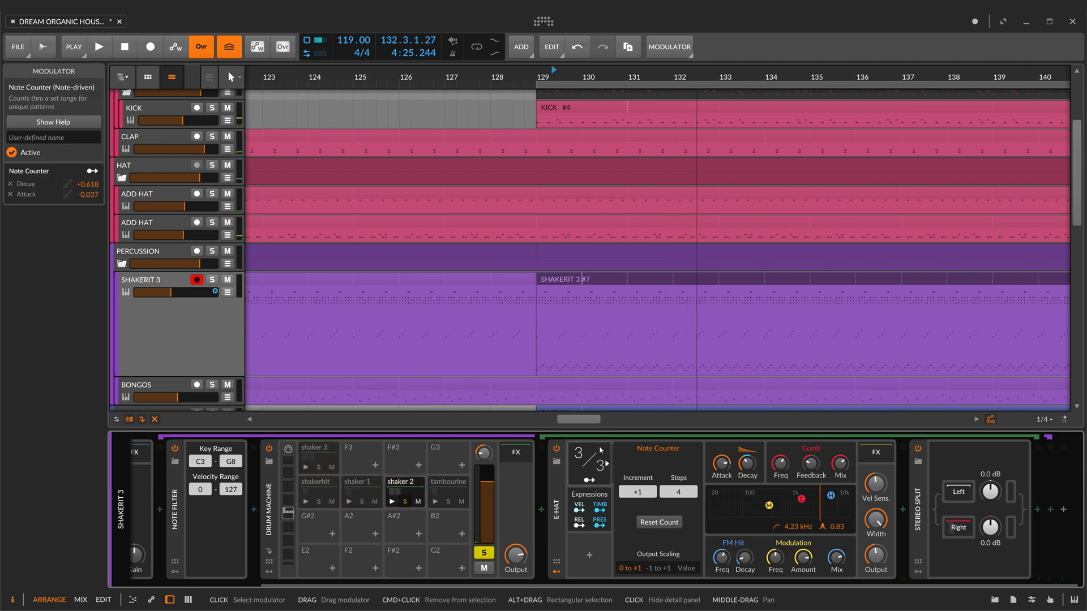
{"action": "left_click", "coordinate": [12, 153]}
{"action": "key", "text": "space"}
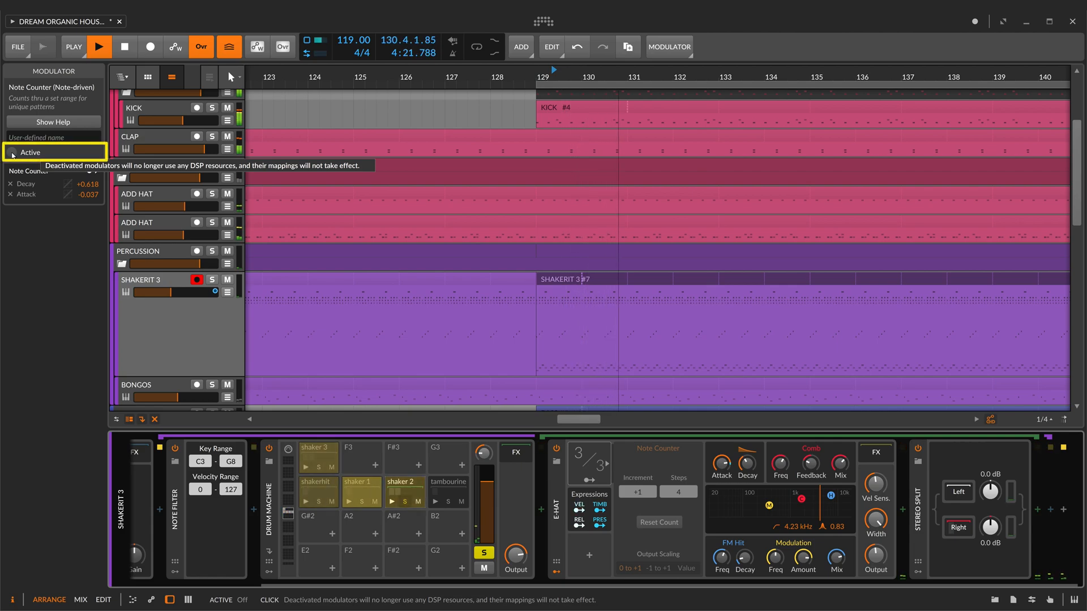
{"action": "left_click", "coordinate": [12, 153]}
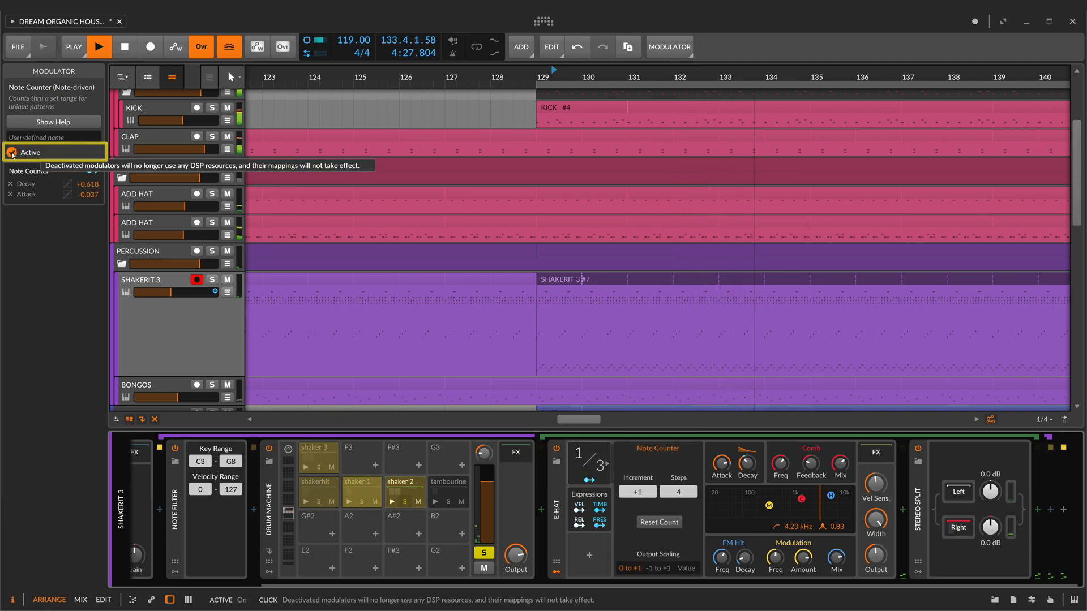
{"action": "key", "text": "space"}
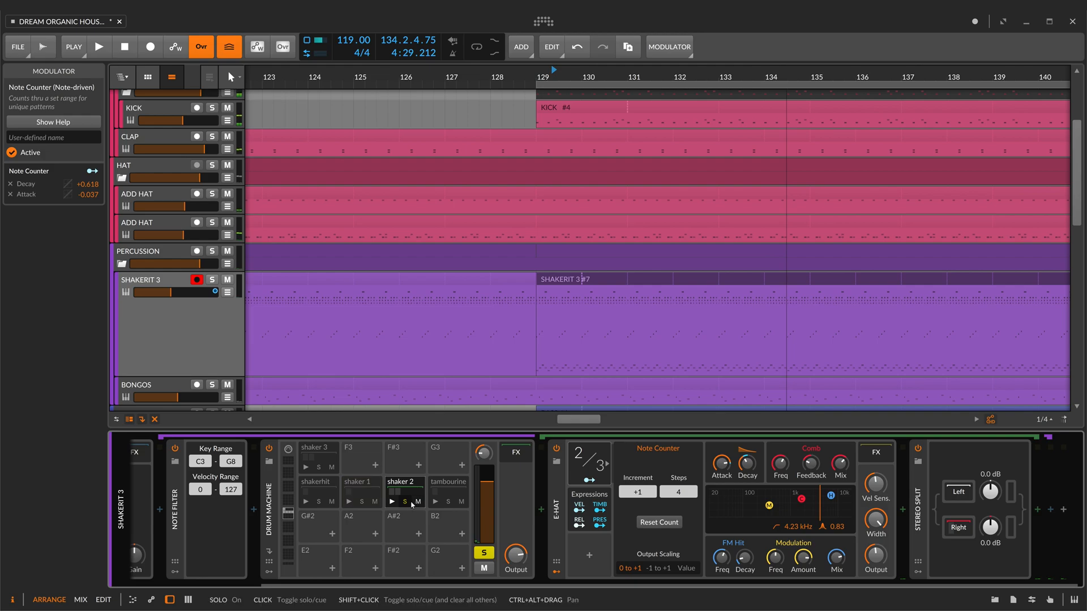
Step: Move the solo from the shaker 2 pad to the tambourine pad, and open the tambourine's Poly Grid with its whole patch in view
{"action": "left_click", "coordinate": [406, 502]}
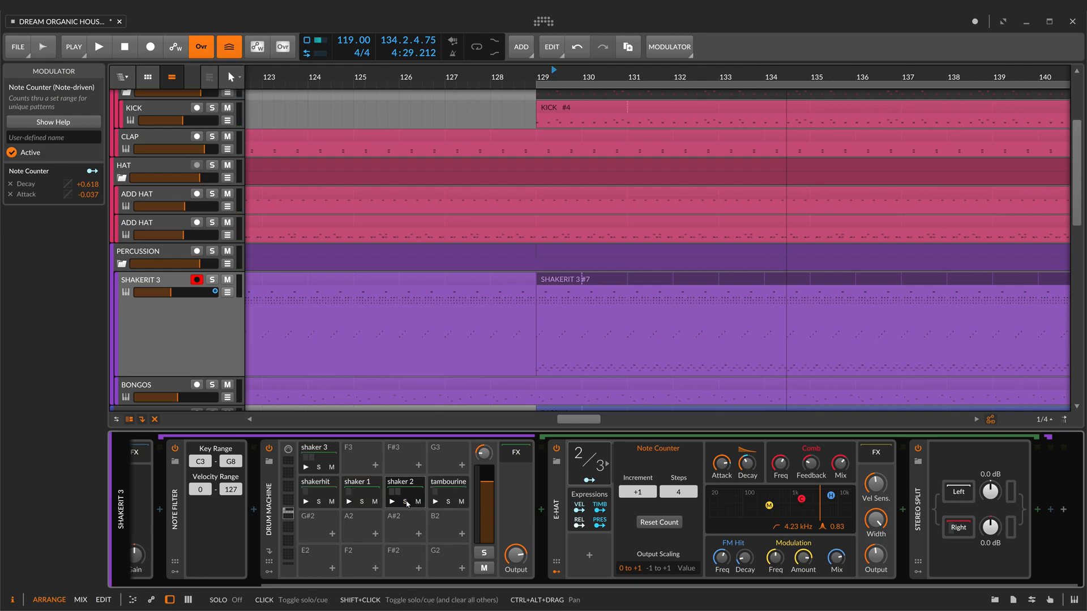
{"action": "left_click", "coordinate": [456, 488]}
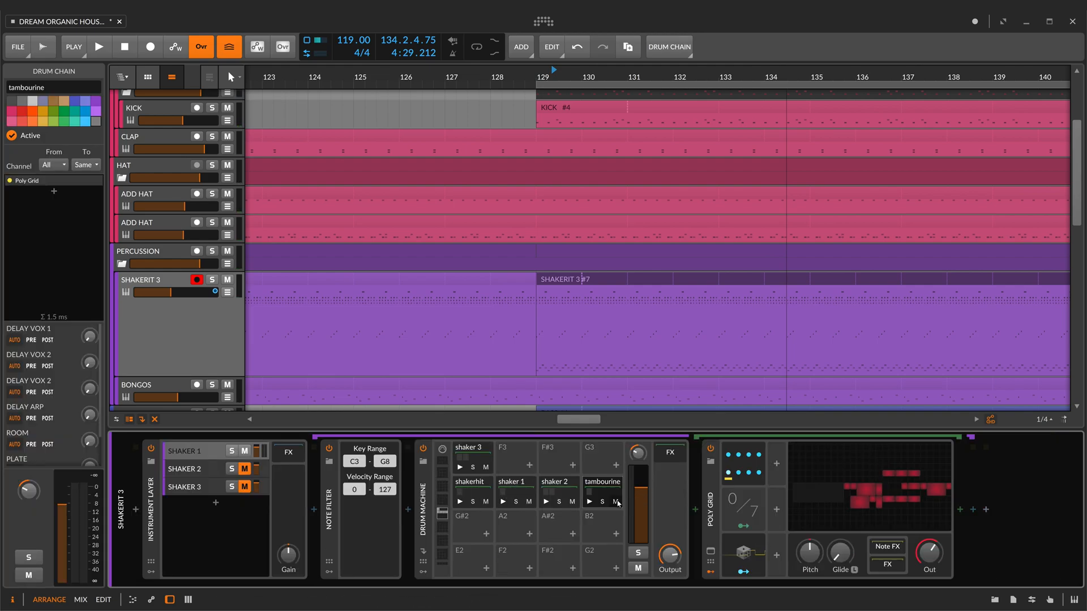
{"action": "left_click", "coordinate": [603, 502]}
{"action": "left_click", "coordinate": [871, 489]}
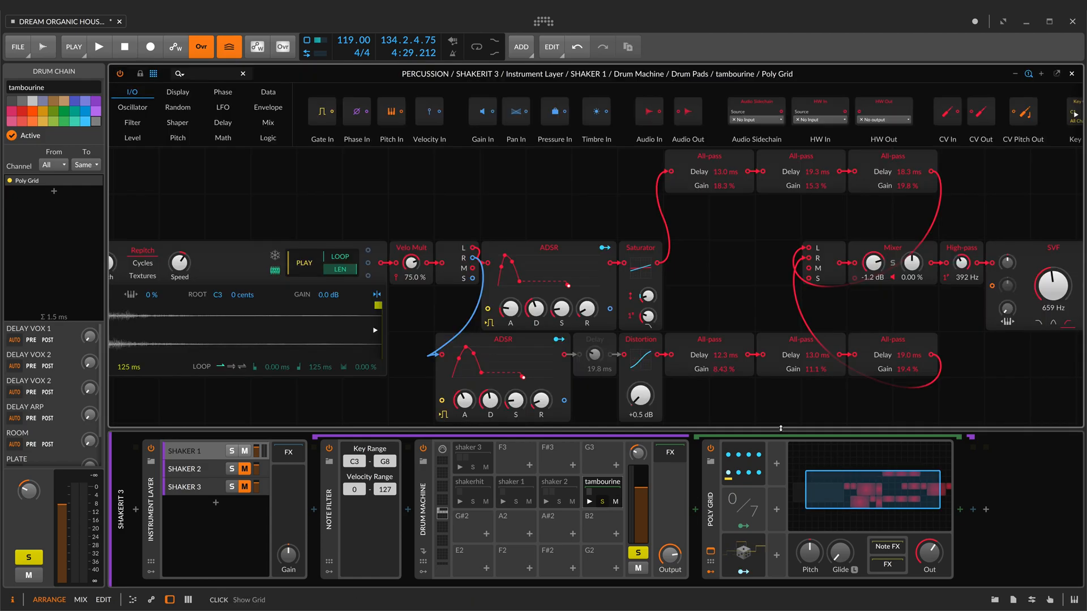
{"action": "left_click", "coordinate": [1016, 74]}
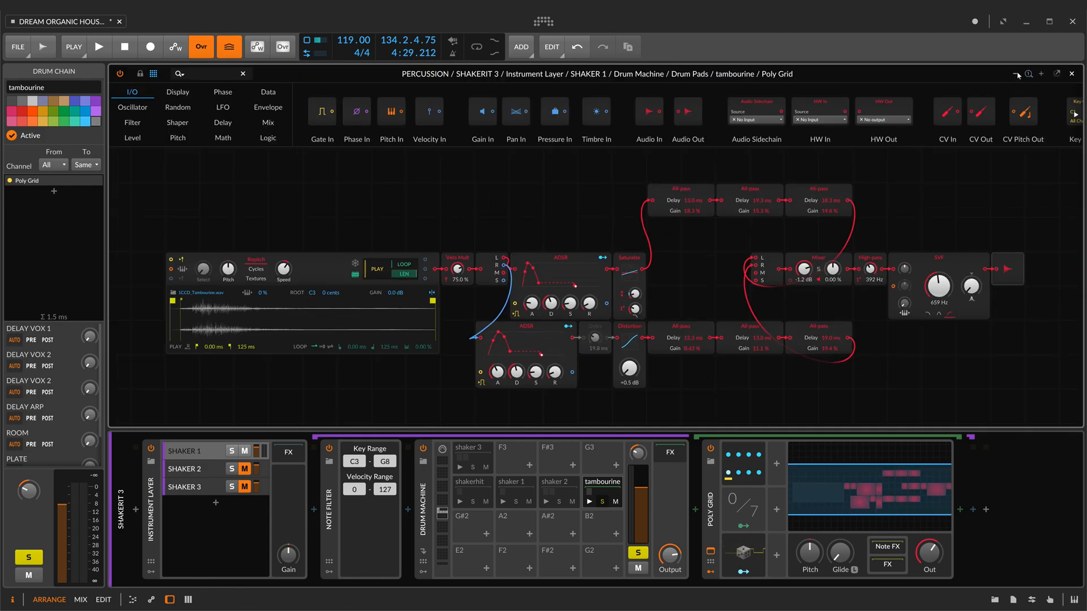
Step: Examine the tambourine grid's ParSeq-8 step modulations and the Random modulator's targets on the All-pass delay times
{"action": "left_click", "coordinate": [754, 449]}
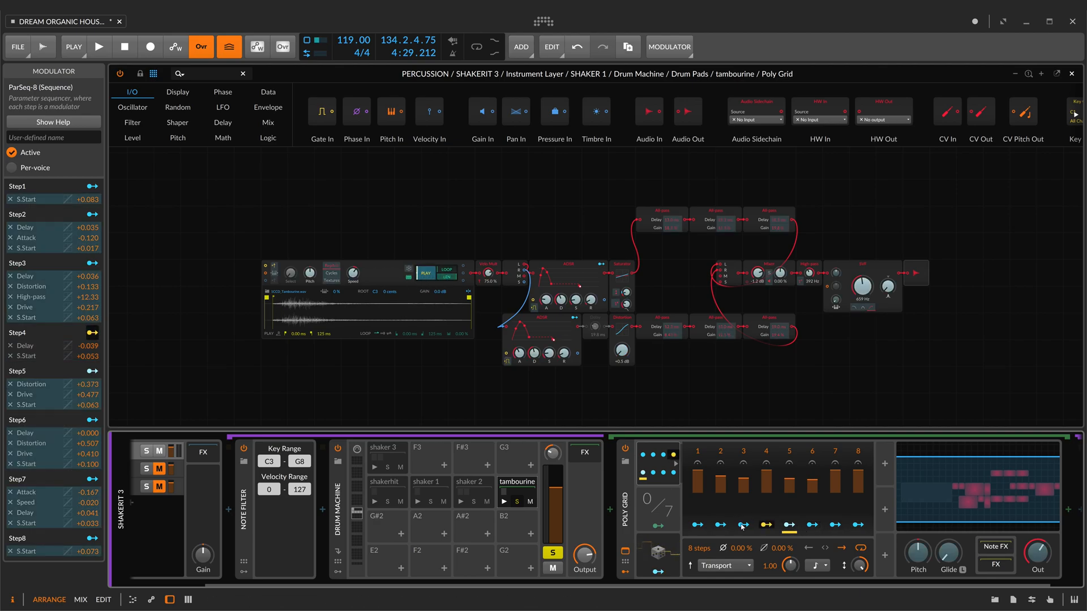
{"action": "left_click", "coordinate": [791, 529]}
{"action": "left_click", "coordinate": [656, 552]}
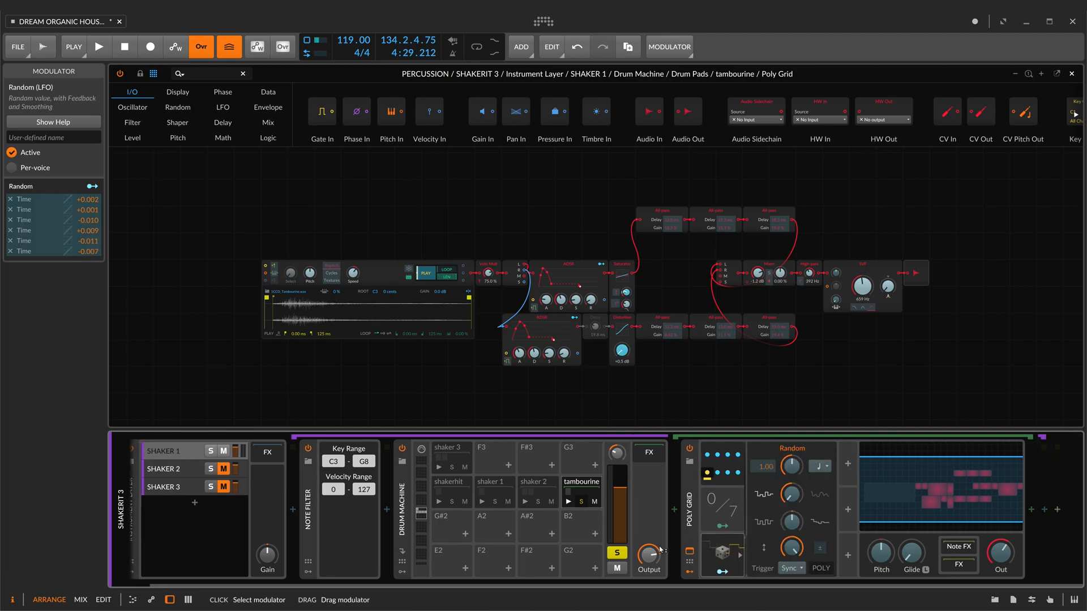
{"action": "left_click", "coordinate": [729, 546]}
{"action": "left_click", "coordinate": [728, 546]}
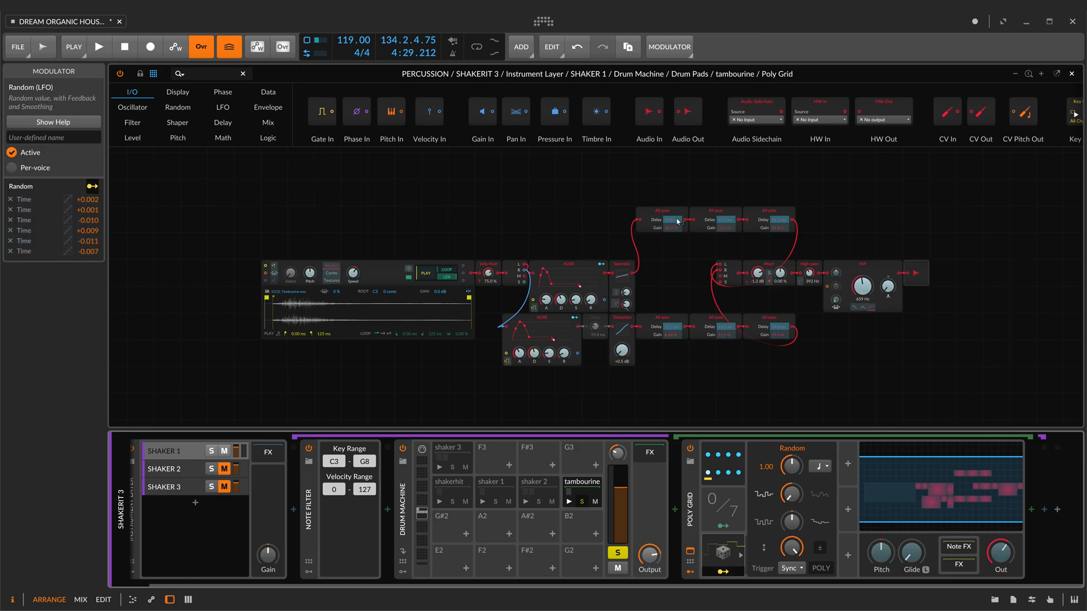
{"action": "left_click", "coordinate": [673, 329]}
Step: Play the soloed tambourine pad with its ParSeq-8 modulator deactivated, and reactivate the modulator to compare the sound
{"action": "left_click", "coordinate": [724, 465]}
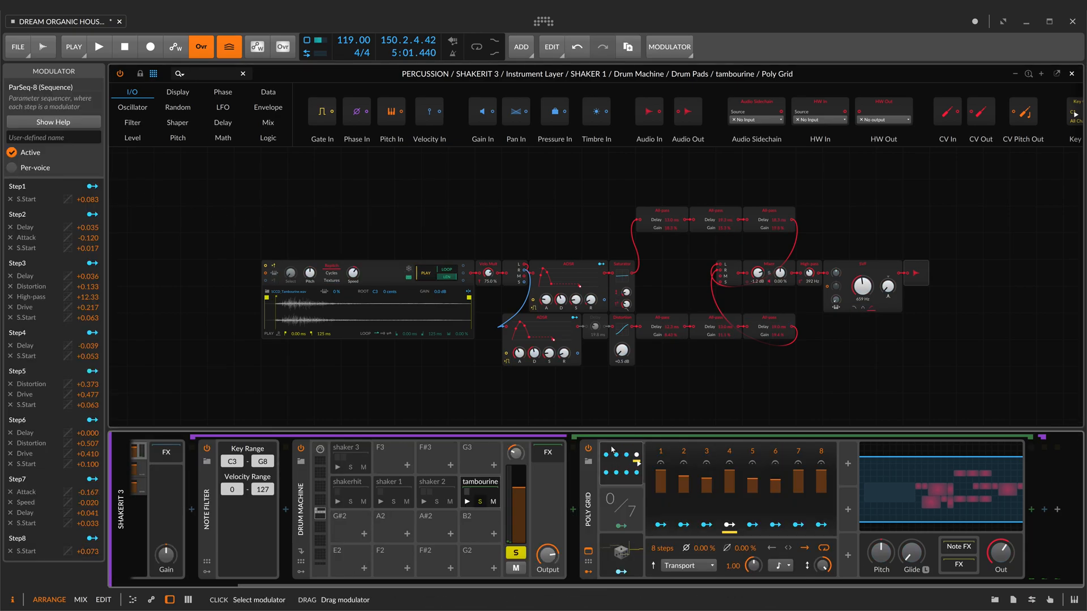
{"action": "left_click", "coordinate": [13, 154]}
{"action": "key", "text": "space"}
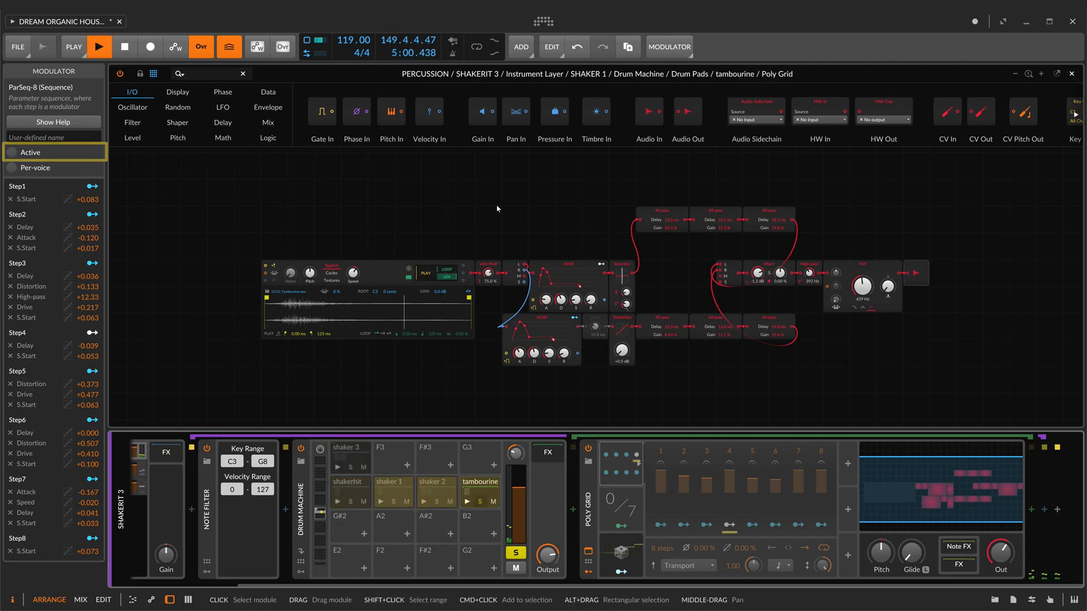
{"action": "key", "text": "space"}
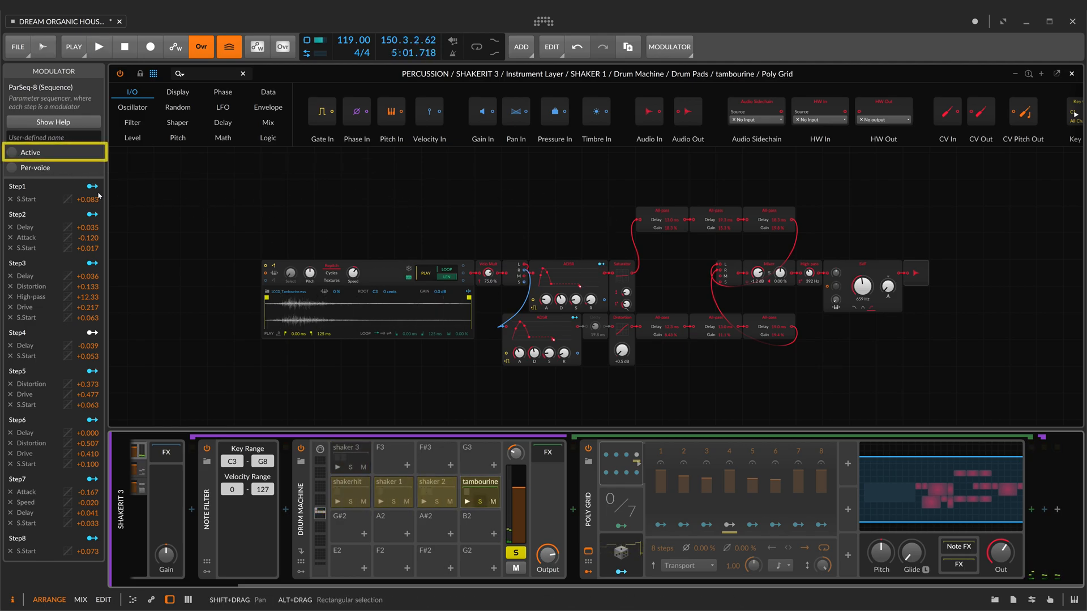
{"action": "left_click", "coordinate": [14, 154]}
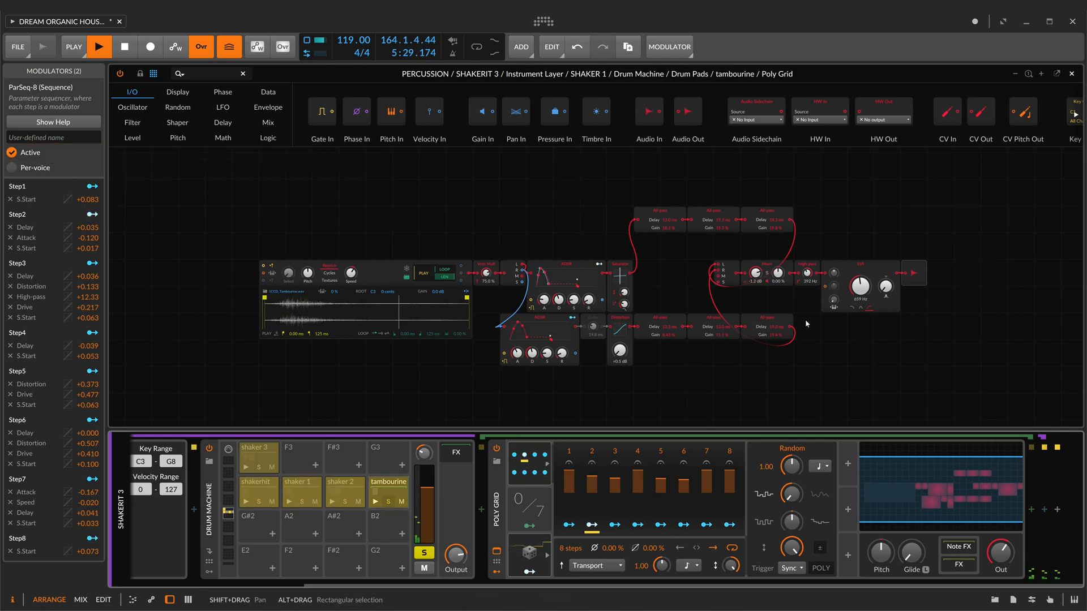
{"action": "key", "text": "space"}
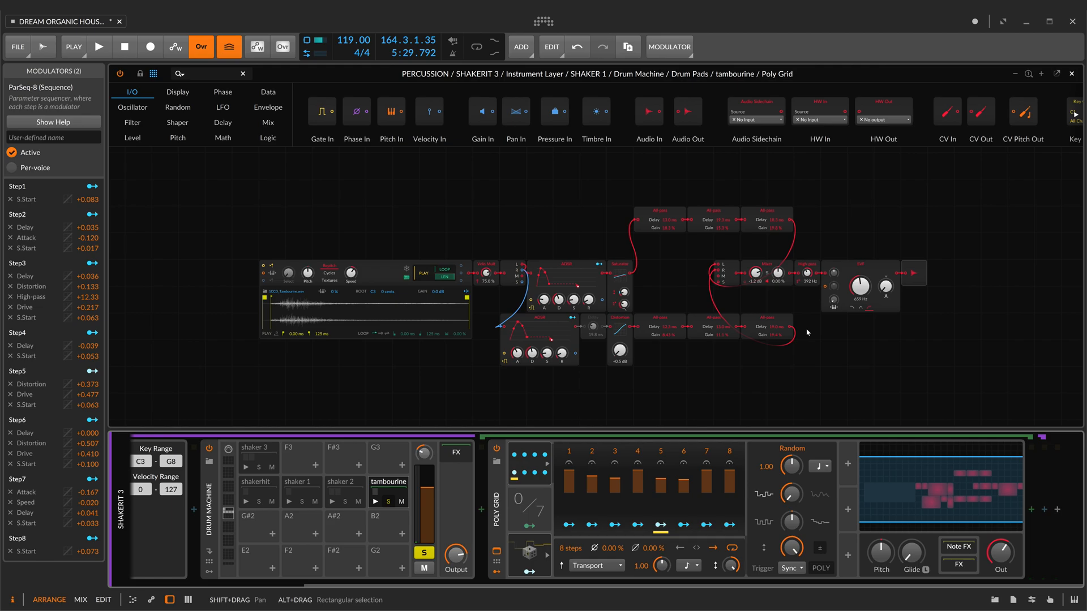
Step: Move the solo from the tambourine pad to the shaker 3 pad and open the shaker 3 Poly Grid
{"action": "left_click", "coordinate": [387, 502]}
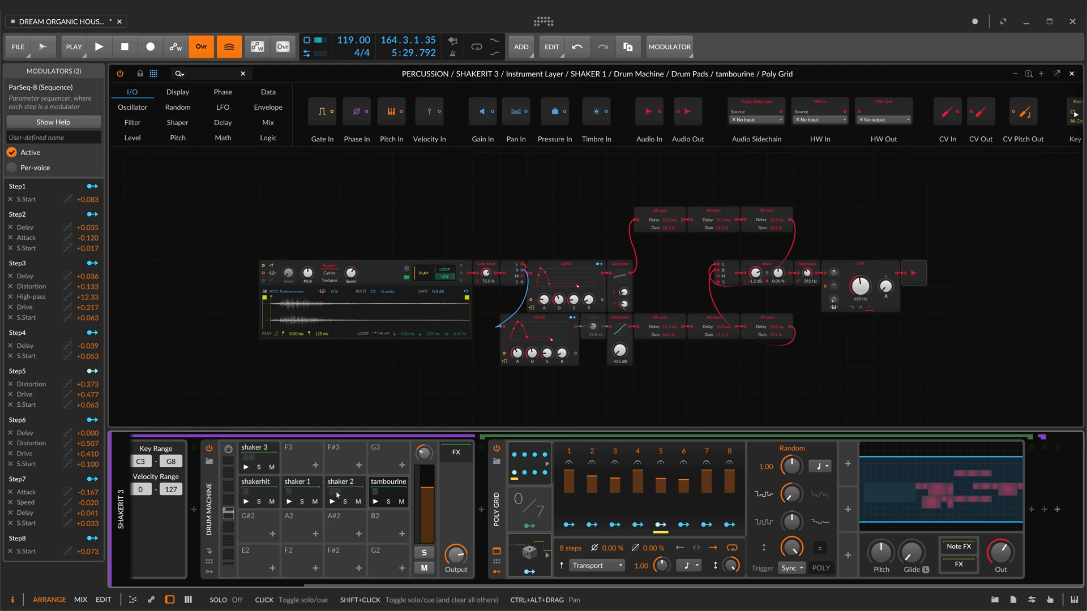
{"action": "left_click", "coordinate": [260, 467]}
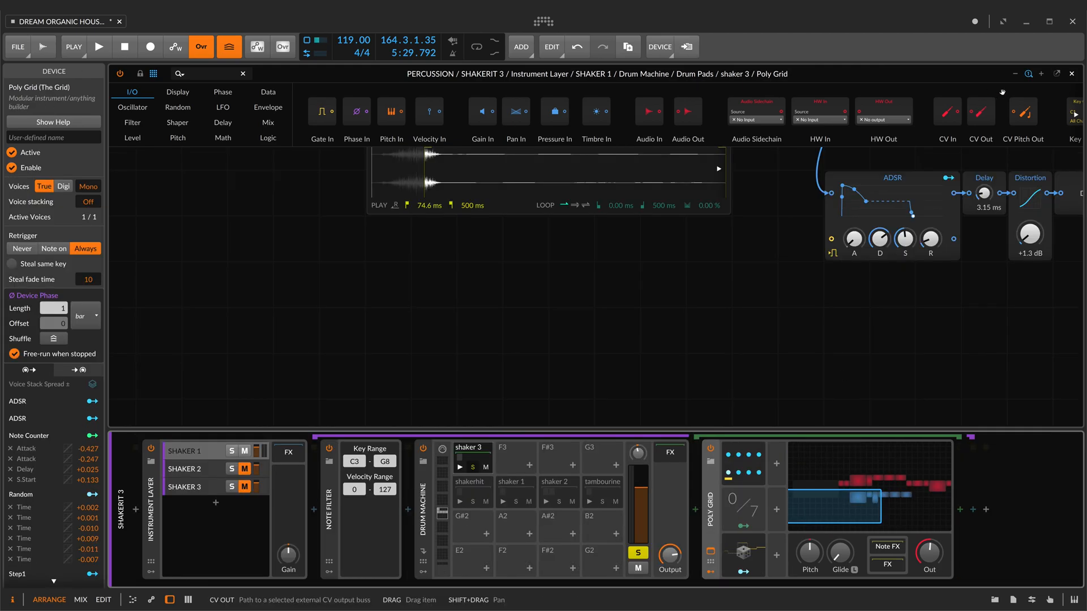
Step: Bring the whole shaker 3 grid patch into view and examine its ParSeq-8 step modulations
{"action": "left_click_drag", "start_coordinate": [842, 501], "coordinate": [860, 483]}
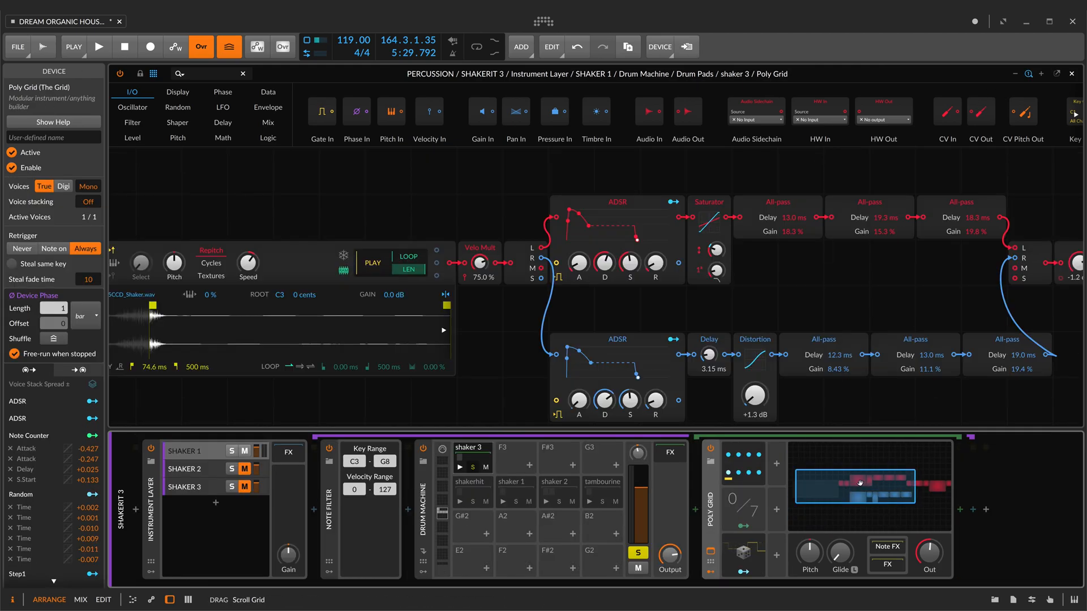
{"action": "left_click", "coordinate": [1016, 74]}
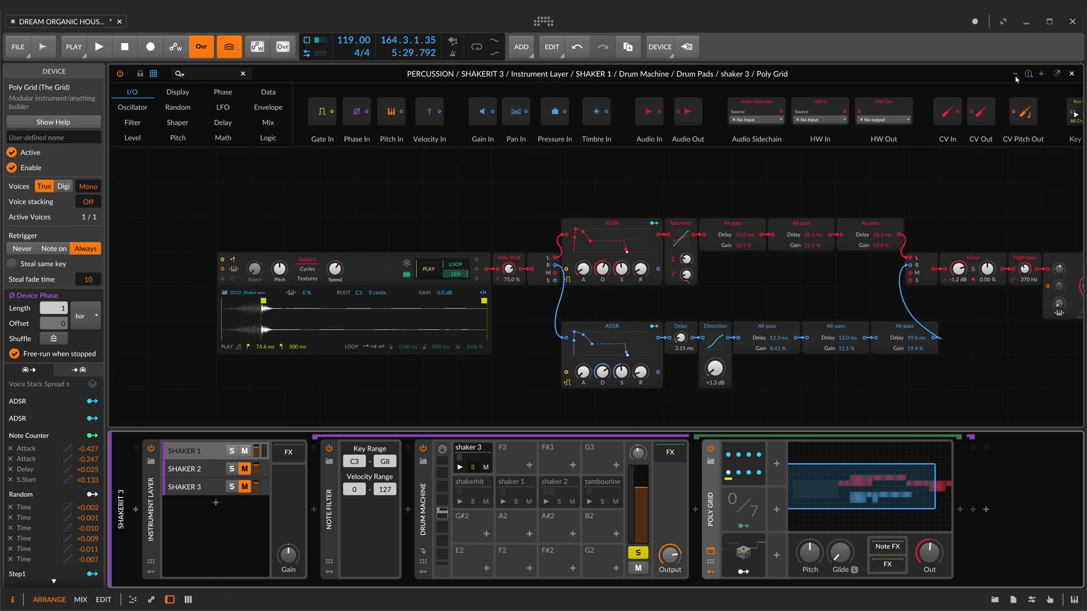
{"action": "left_click", "coordinate": [760, 464]}
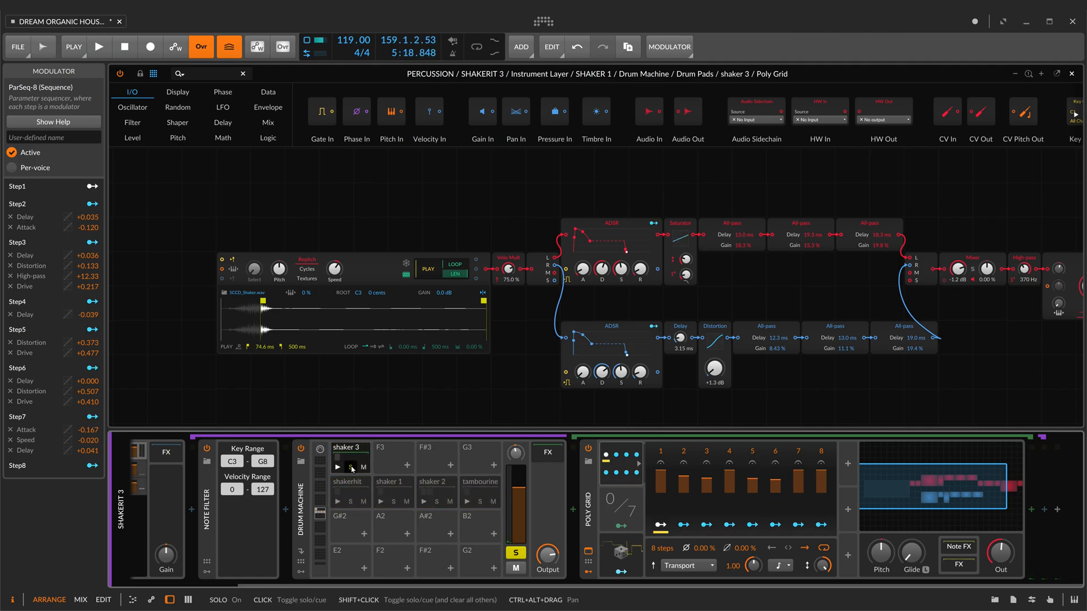
Step: Unsolo the shaker 3 pad and close its Poly Grid to return to the arranger
{"action": "left_click", "coordinate": [351, 468]}
{"action": "scroll", "coordinate": [352, 469], "scroll_direction": "up", "scroll_amount": 5}
{"action": "scroll", "coordinate": [218, 486], "scroll_direction": "up", "scroll_amount": 1}
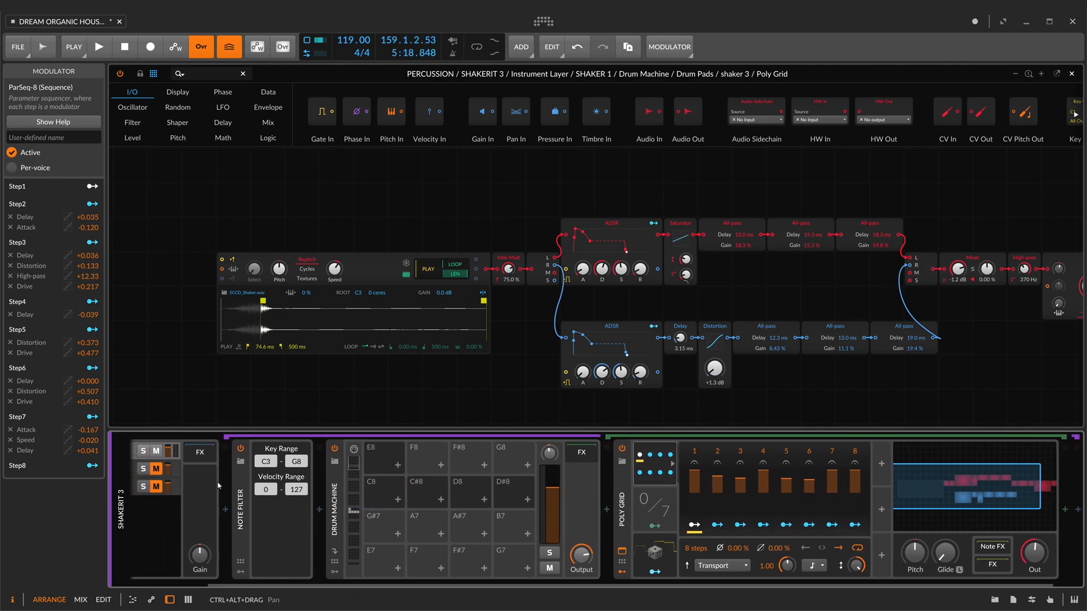
{"action": "mouse_move", "coordinate": [158, 476]}
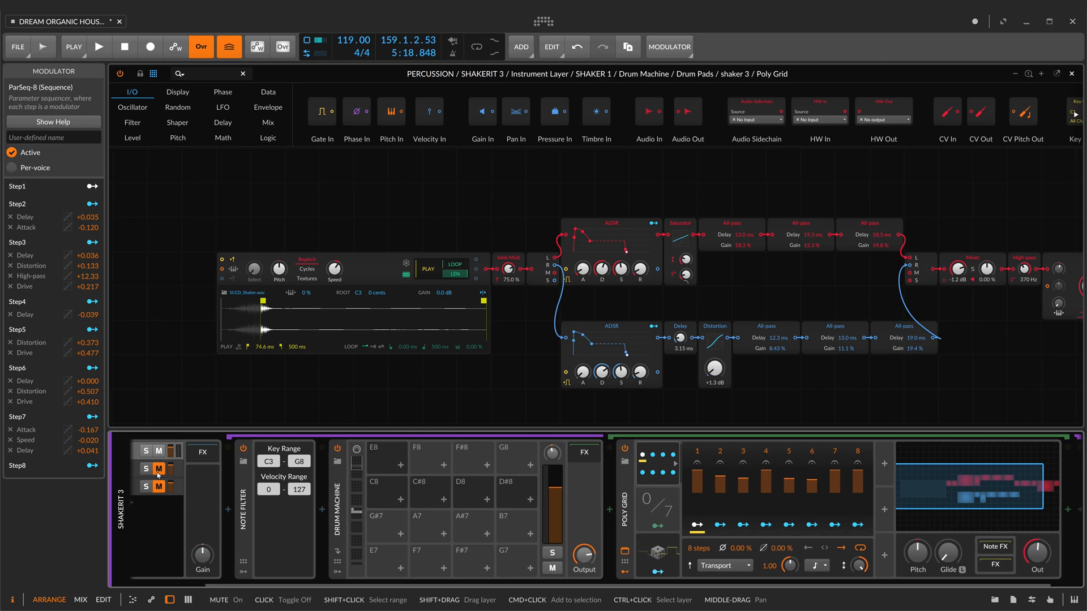
{"action": "left_click", "coordinate": [1073, 74]}
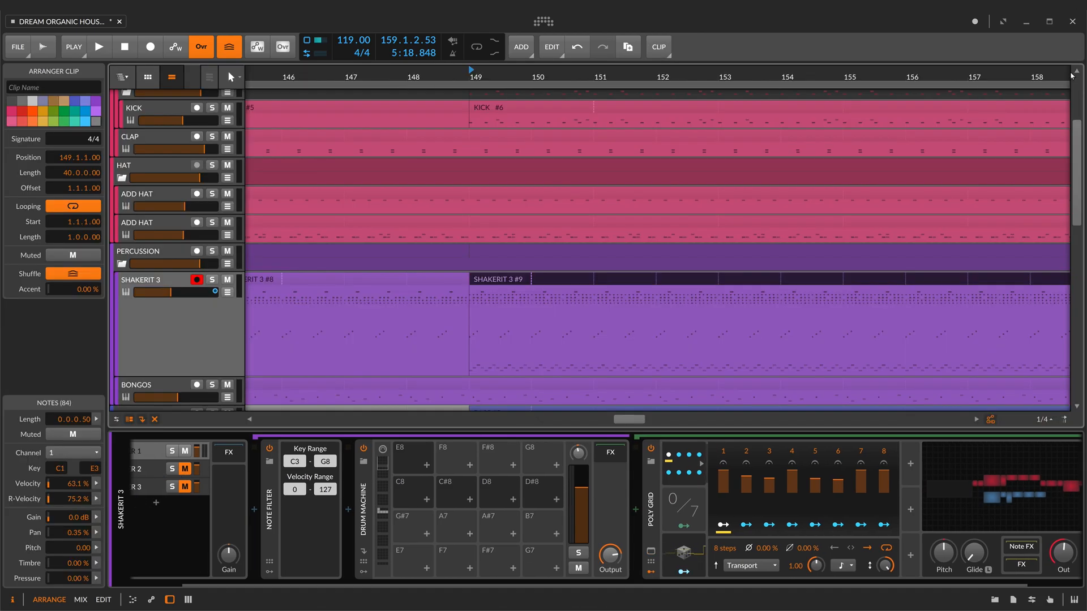
Step: Solo the SHAKERIT 3 and PERCUSSION tracks and play the SHAKER 1 layer with all its drum pads
{"action": "left_click", "coordinate": [214, 281]}
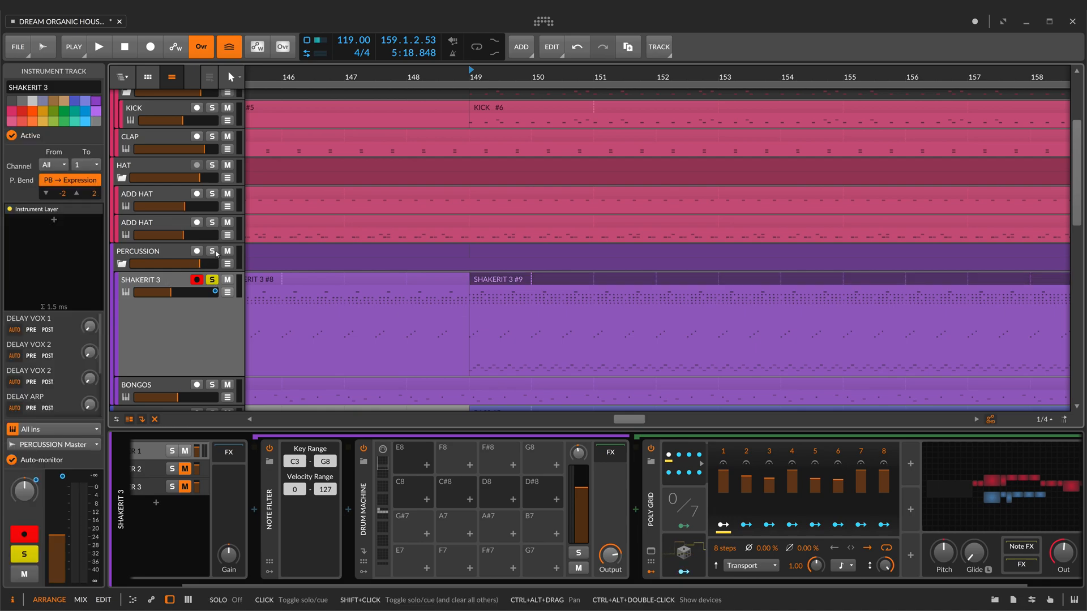
{"action": "key", "text": "space"}
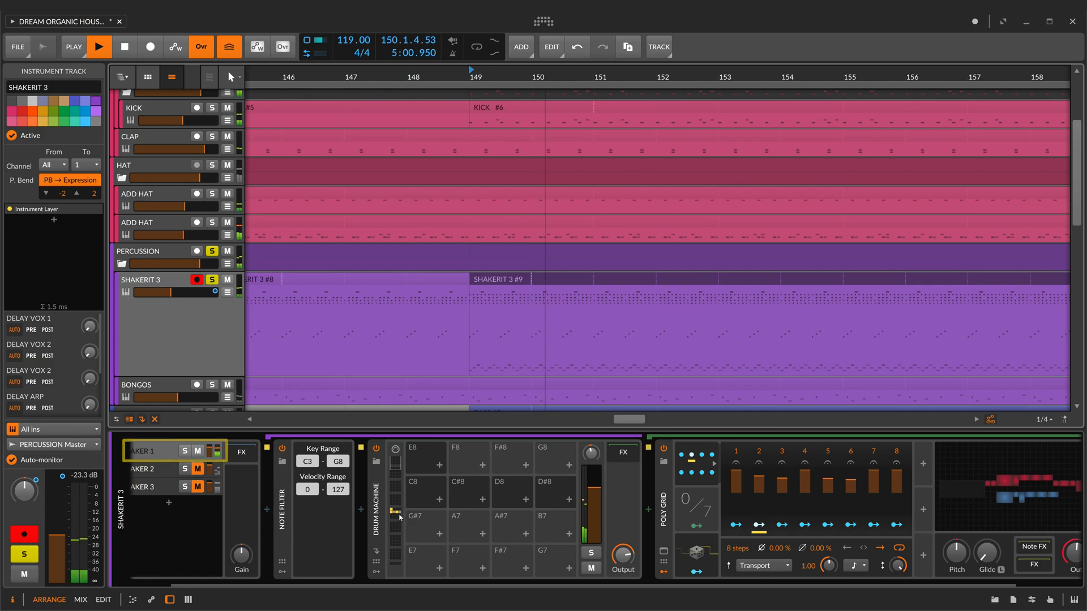
{"action": "scroll", "coordinate": [481, 510], "scroll_direction": "down", "scroll_amount": 5}
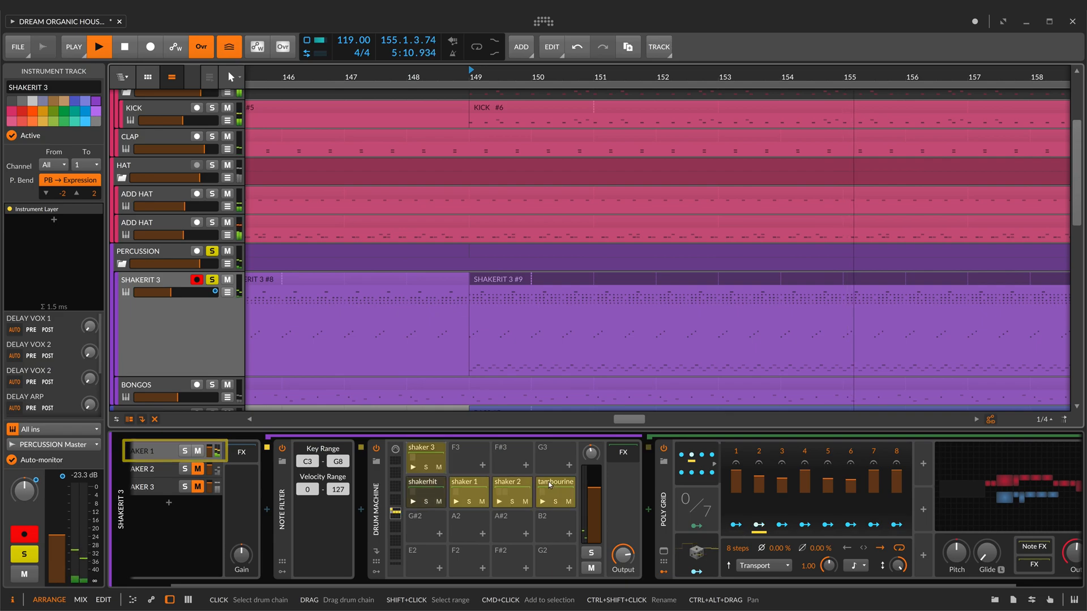
{"action": "scroll", "coordinate": [551, 487], "scroll_direction": "left", "scroll_amount": 2}
{"action": "key", "text": "space"}
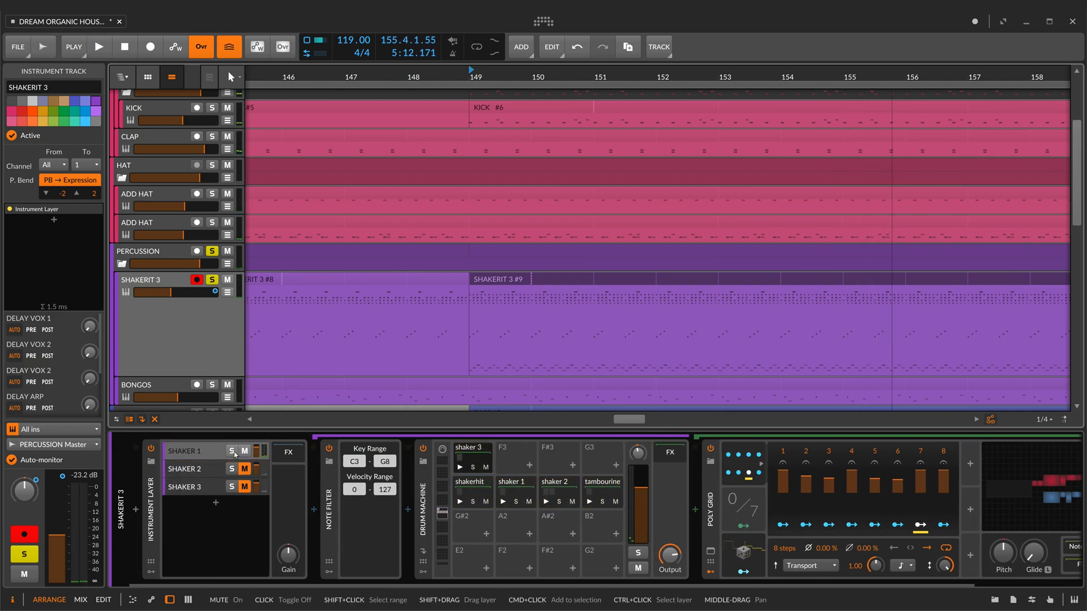
Step: Switch from the SHAKER 1 to the SHAKER 2 layer, and audition its 0CCD_Shaker.wav pad while viewing the Sampler
{"action": "left_click", "coordinate": [202, 469]}
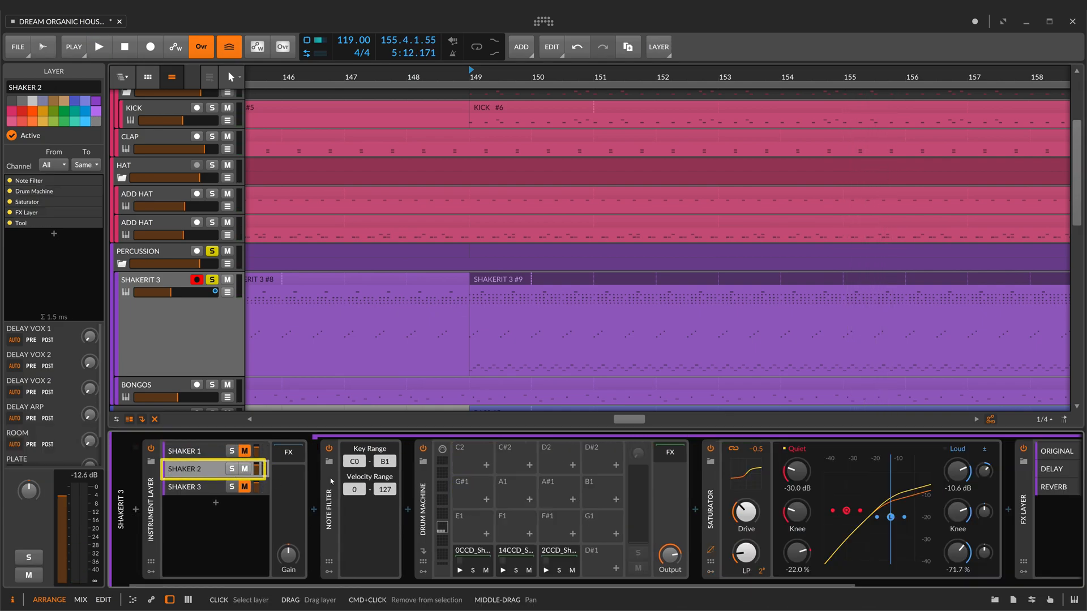
{"action": "left_click", "coordinate": [473, 556]}
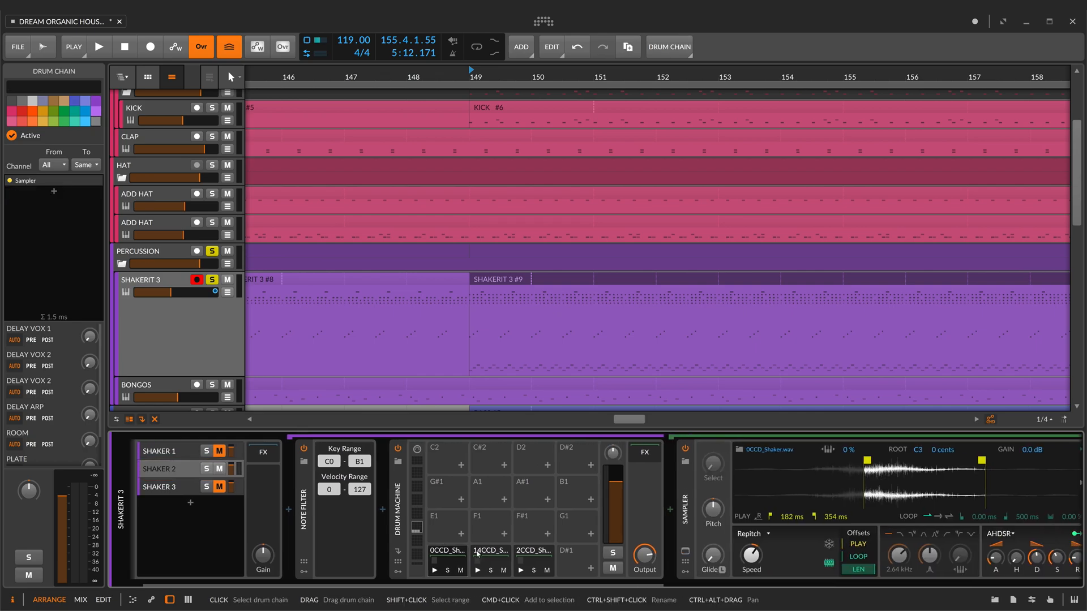
{"action": "left_click", "coordinate": [435, 570]}
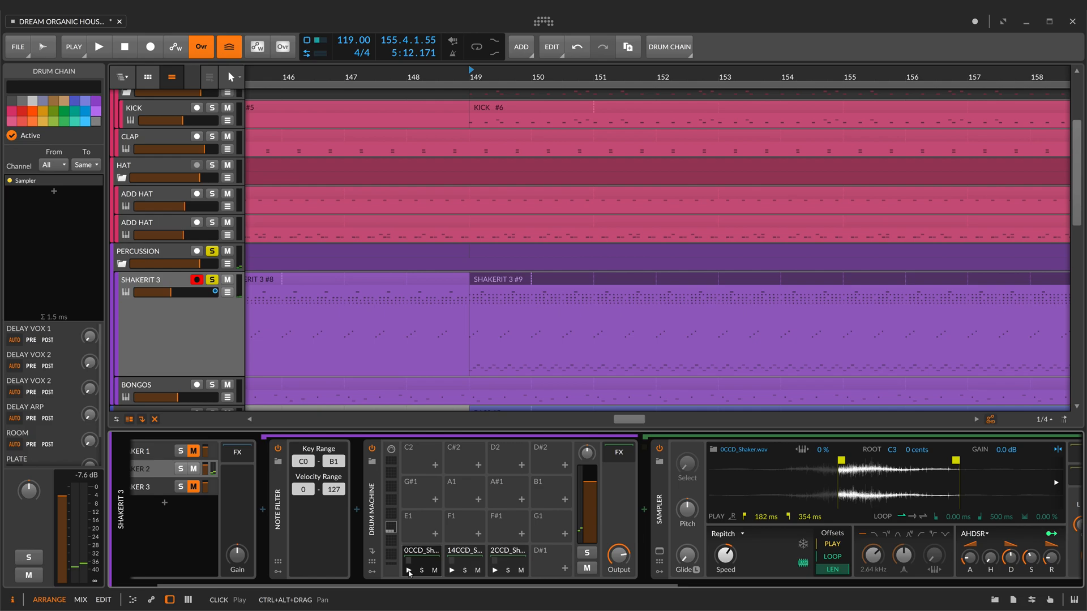
{"action": "scroll", "coordinate": [504, 550], "scroll_direction": "right", "scroll_amount": 6}
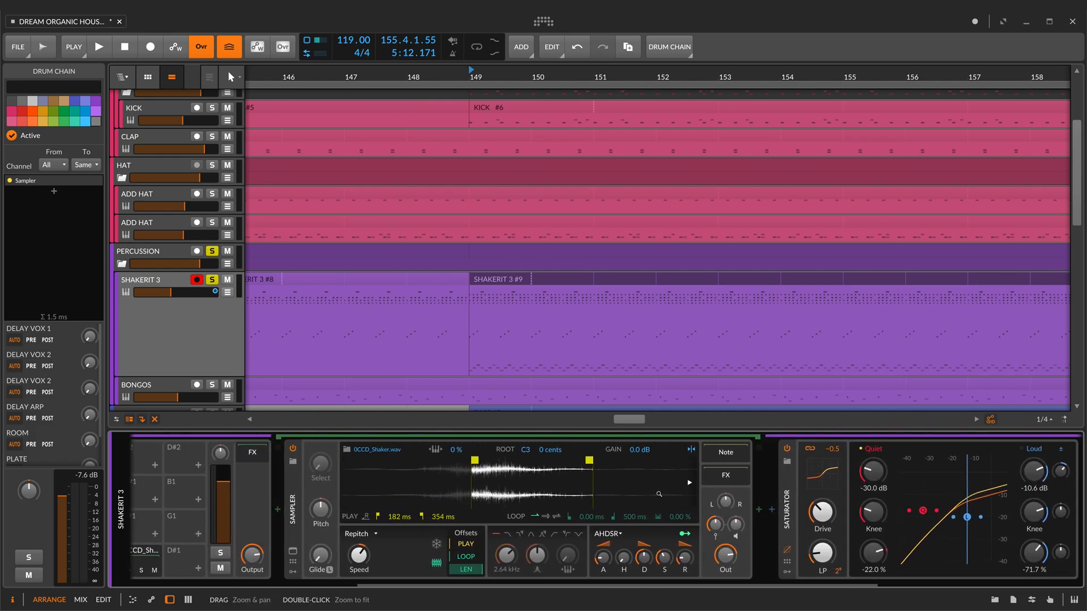
Step: Audition the 14CCD_Shaker.wav and 2CCD_Shaker.wav pads of the SHAKER 2 drum machine
{"action": "scroll", "coordinate": [509, 538], "scroll_direction": "left", "scroll_amount": 3}
{"action": "left_click", "coordinate": [248, 571]}
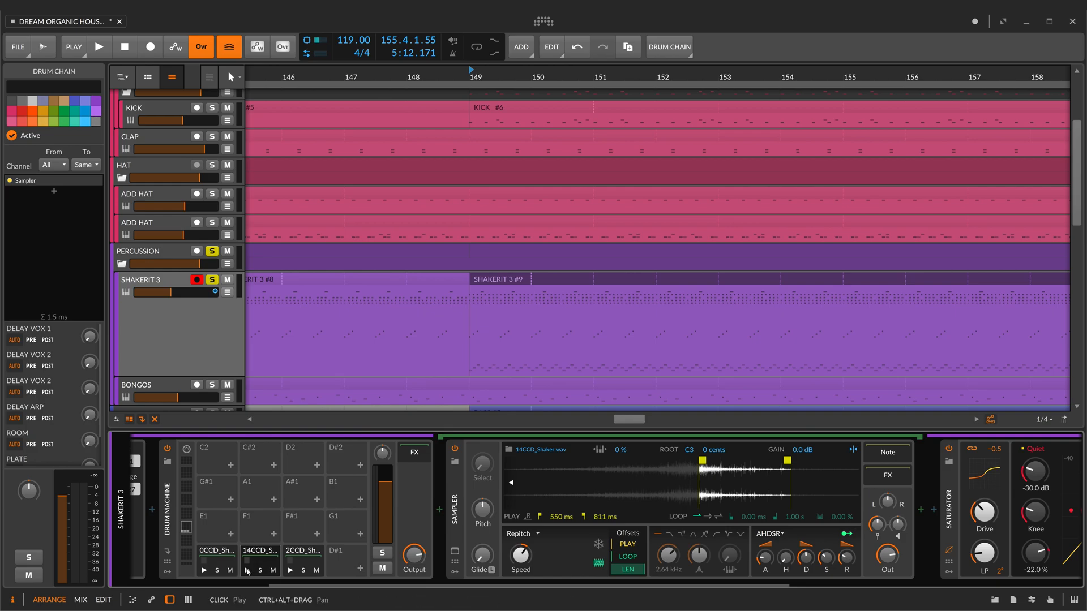
{"action": "left_click", "coordinate": [247, 570]}
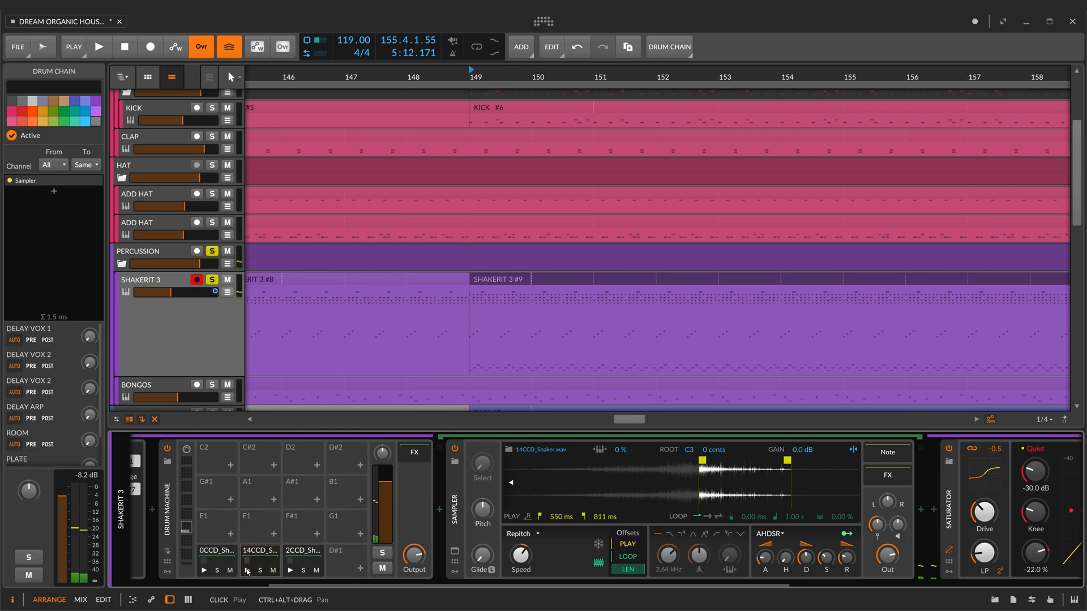
{"action": "left_click", "coordinate": [311, 565]}
{"action": "left_click", "coordinate": [291, 570]}
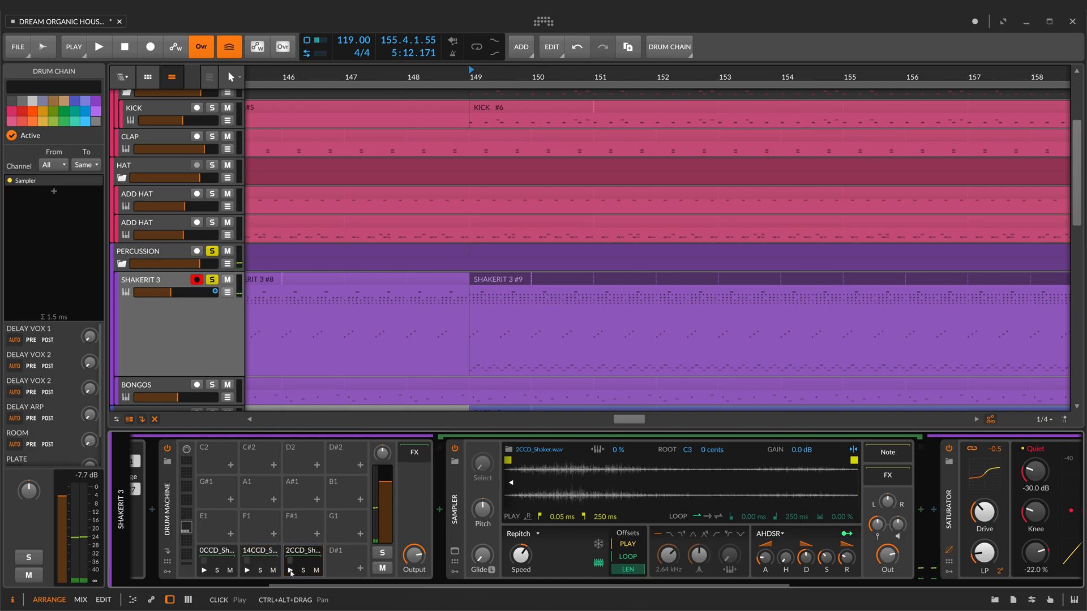
{"action": "left_click", "coordinate": [291, 570]}
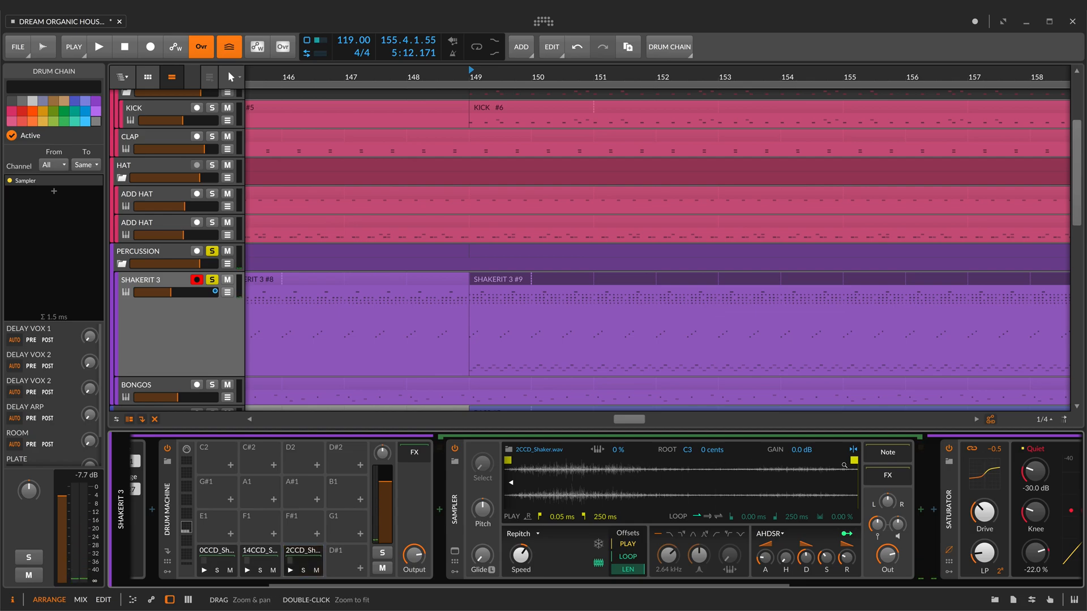
Step: Examine SHAKER 2's Saturator and the REVERB chain in its FX Layer, and play the layer briefly
{"action": "scroll", "coordinate": [848, 465], "scroll_direction": "down", "scroll_amount": 5}
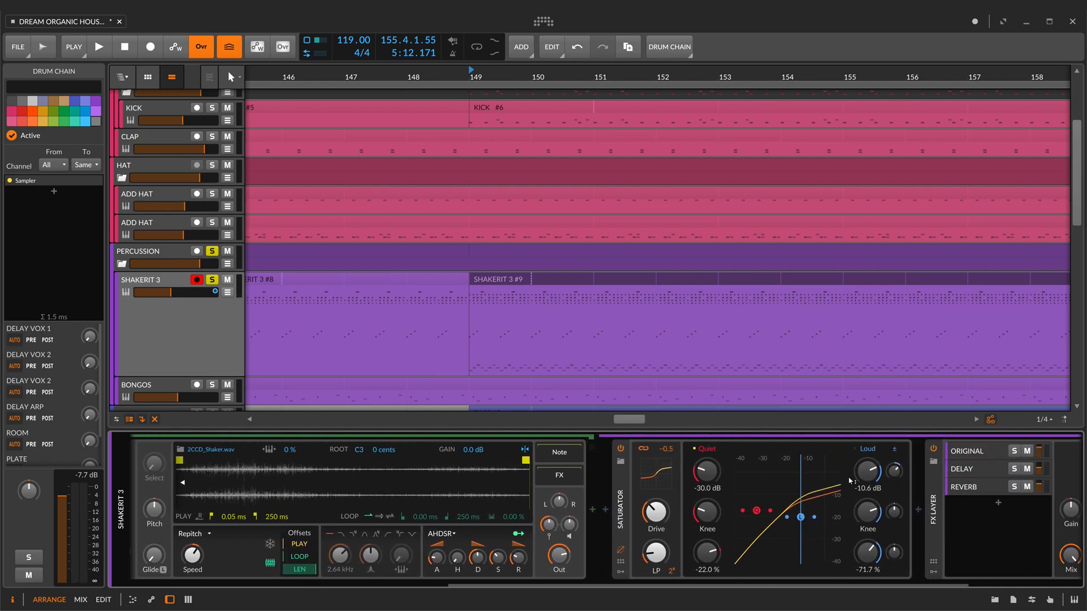
{"action": "scroll", "coordinate": [849, 482], "scroll_direction": "up", "scroll_amount": 5}
{"action": "key", "text": "space"}
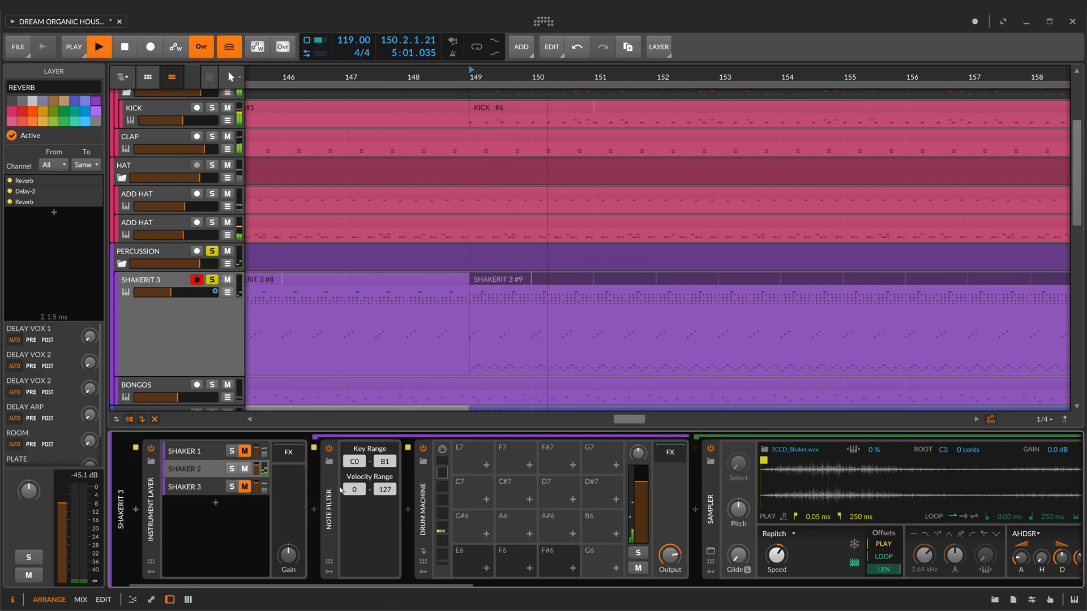
{"action": "key", "text": "space"}
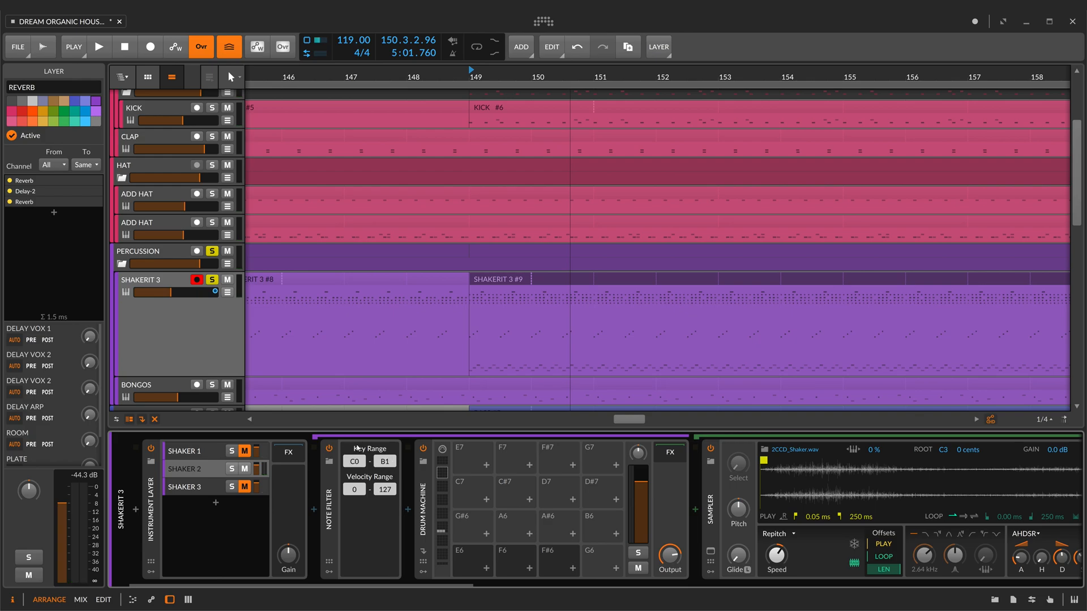
Step: Open the SHAKERIT 3 #9 clip and select the first four notes in the C1 to D1 range
{"action": "double_click", "coordinate": [555, 277]}
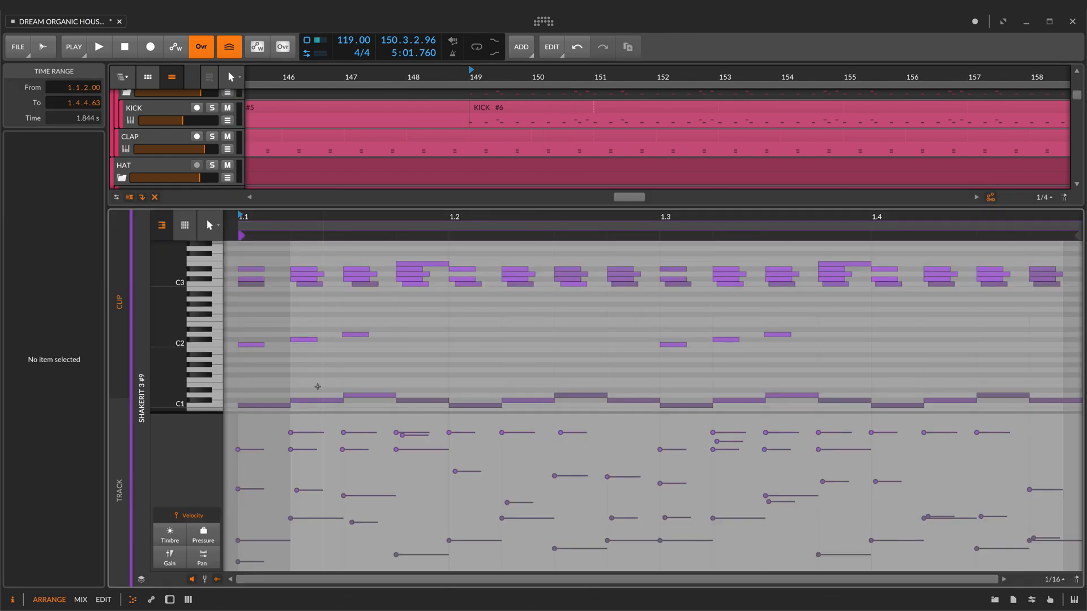
{"action": "left_click_drag", "start_coordinate": [242, 313], "coordinate": [436, 376]}
{"action": "scroll", "coordinate": [278, 351], "scroll_direction": "up", "scroll_amount": 1}
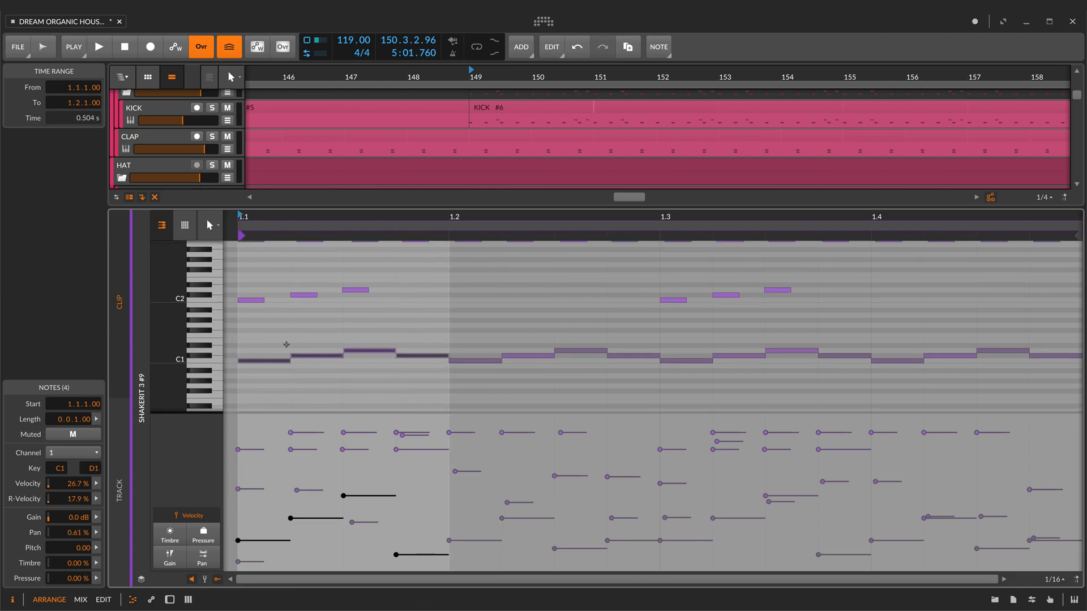
Step: Return to the device chain and play the SHAKER 1 and SHAKER 2 layers together with SHAKER 1 unmuted
{"action": "key", "text": "d"}
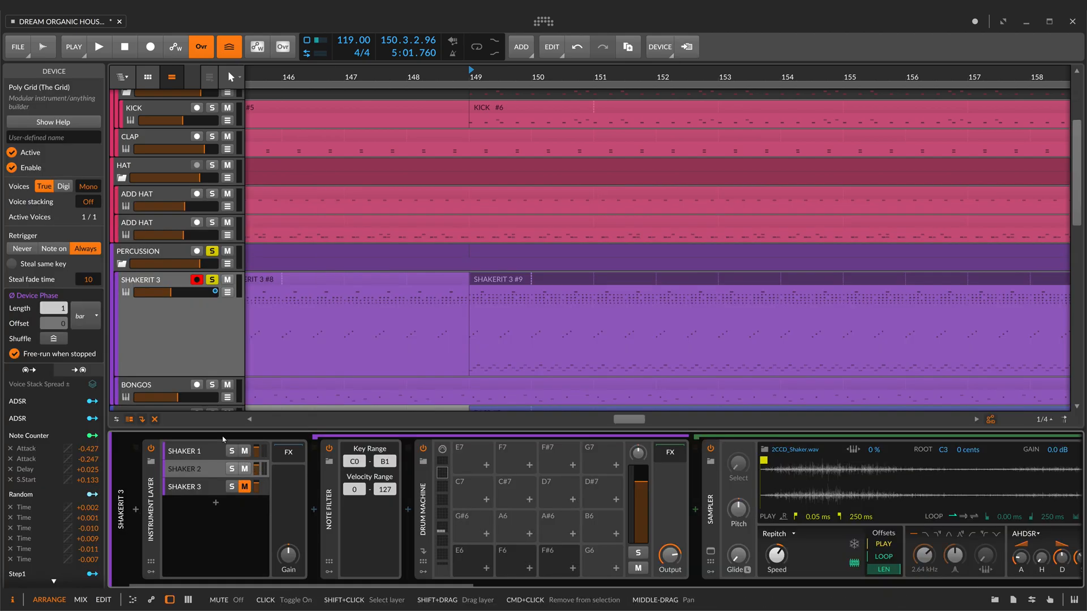
{"action": "key", "text": "space"}
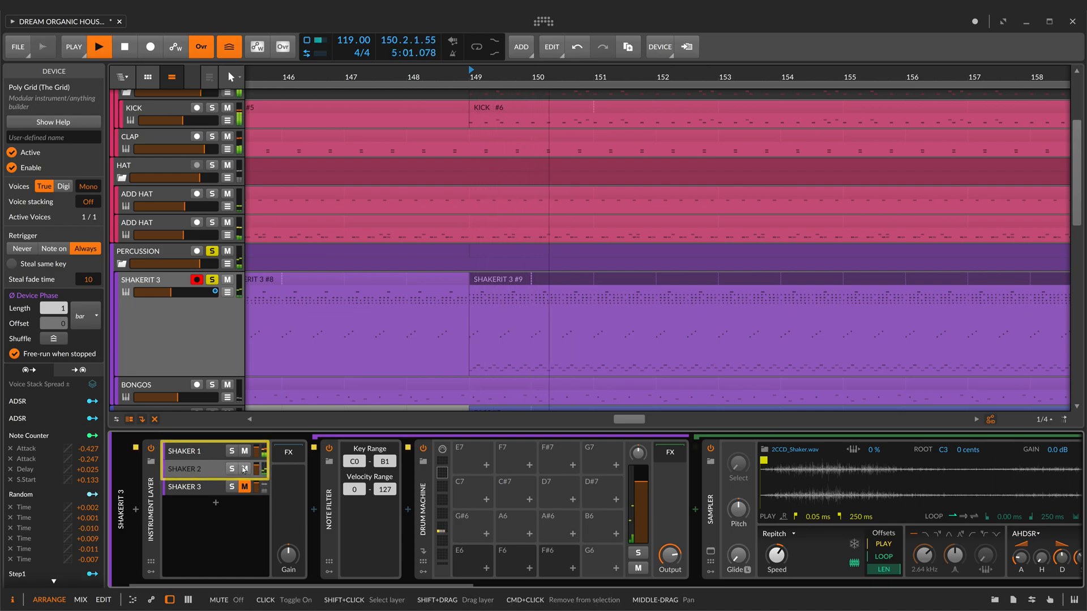
{"action": "key", "text": "space"}
Step: Mute the SHAKER 1 and SHAKER 2 layers, and play the unmuted SHAKER 3 layer alone
{"action": "left_click", "coordinate": [243, 490]}
{"action": "left_click", "coordinate": [244, 469]}
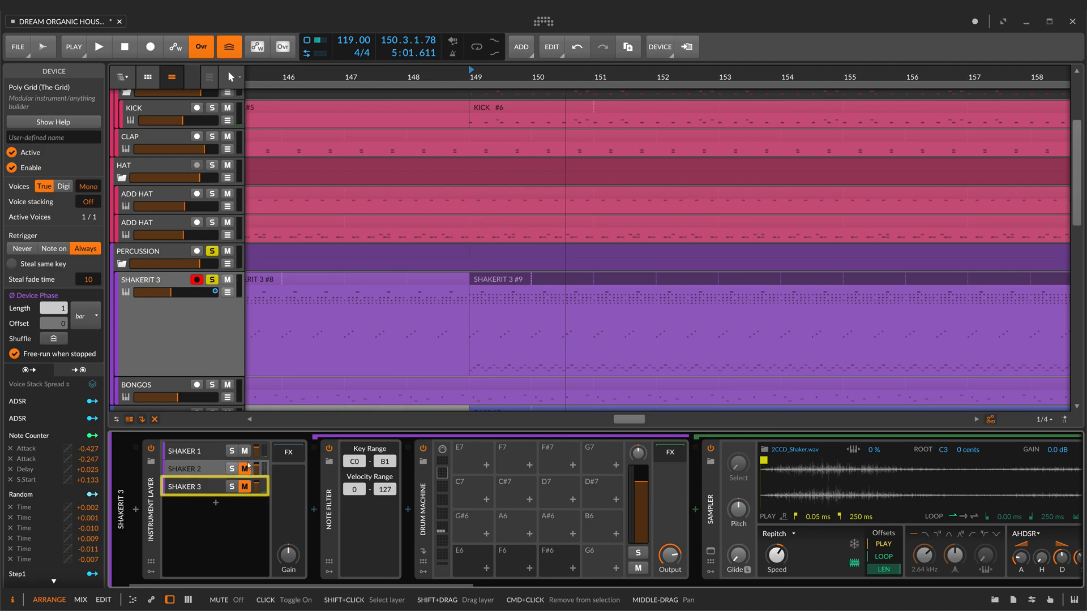
{"action": "left_click", "coordinate": [244, 452]}
{"action": "left_click", "coordinate": [195, 487]}
{"action": "key", "text": "space"}
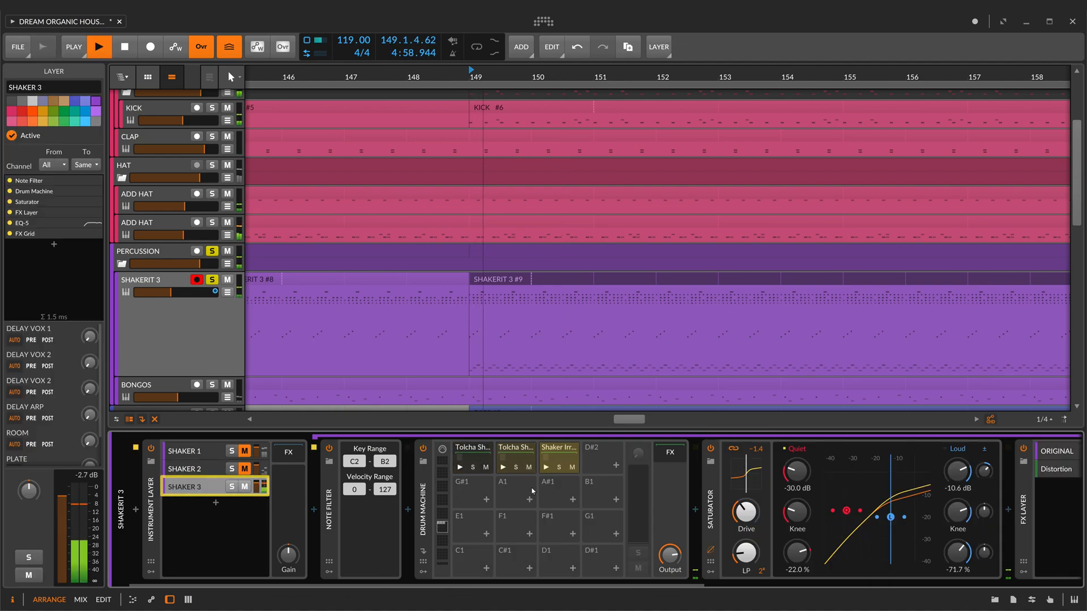
{"action": "key", "text": "space"}
Step: Audition the two Tolcha Shaker pads and the Shaker Irrupt pad of SHAKER 3, viewing each one's Sampler
{"action": "left_click", "coordinate": [460, 467]}
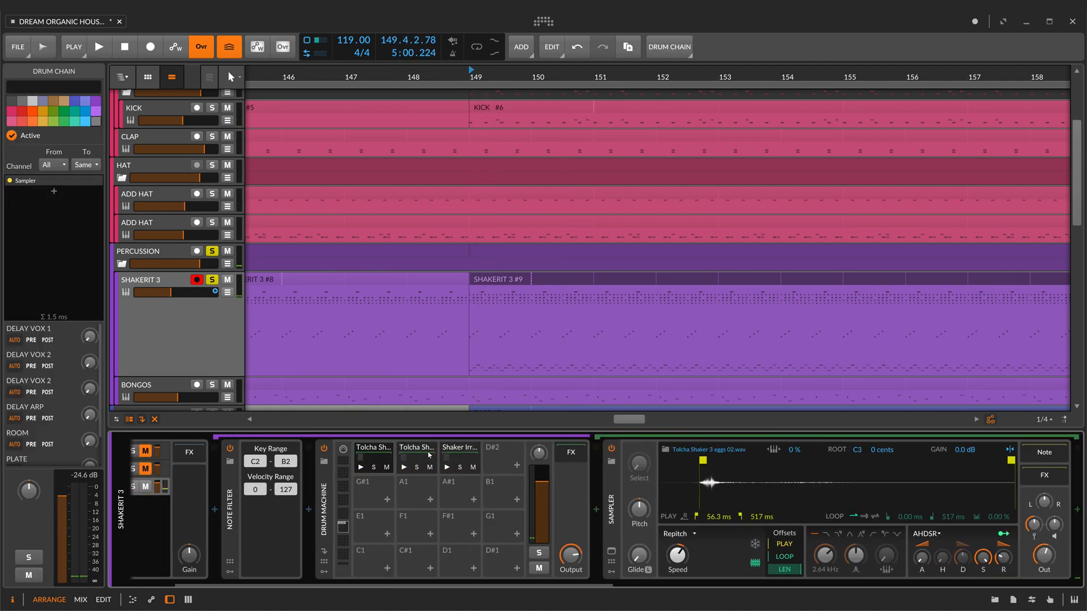
{"action": "left_click", "coordinate": [423, 460]}
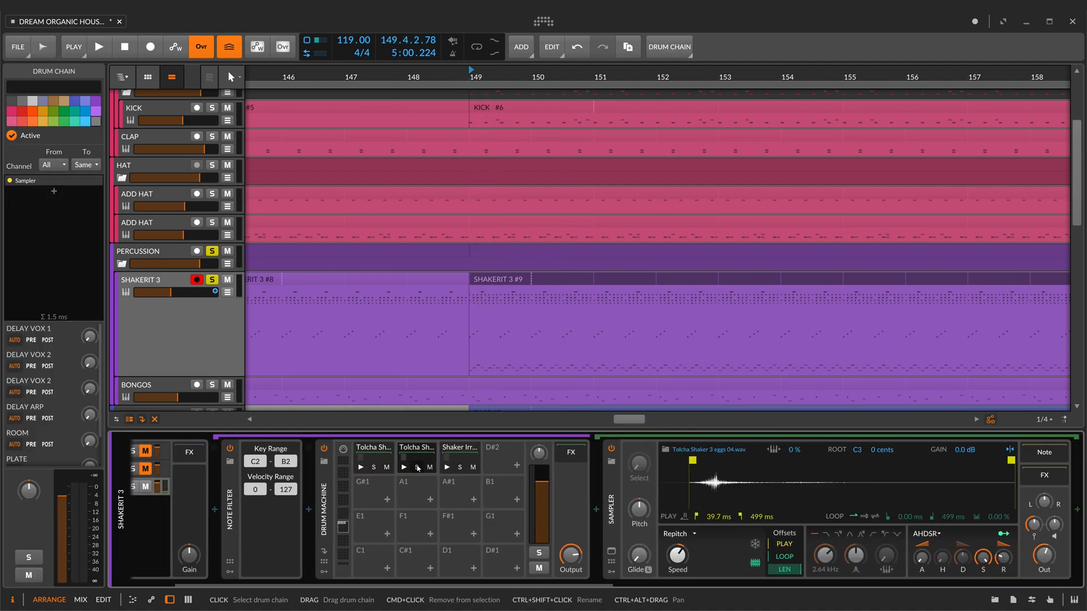
{"action": "left_click", "coordinate": [454, 470]}
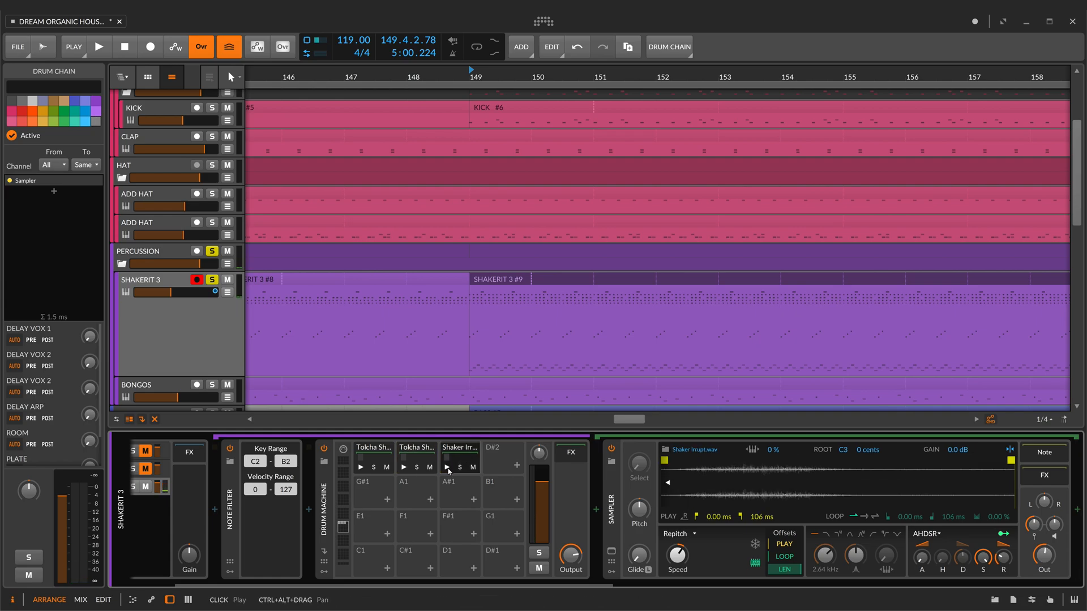
{"action": "left_click", "coordinate": [448, 469]}
{"action": "scroll", "coordinate": [493, 471], "scroll_direction": "right", "scroll_amount": 3}
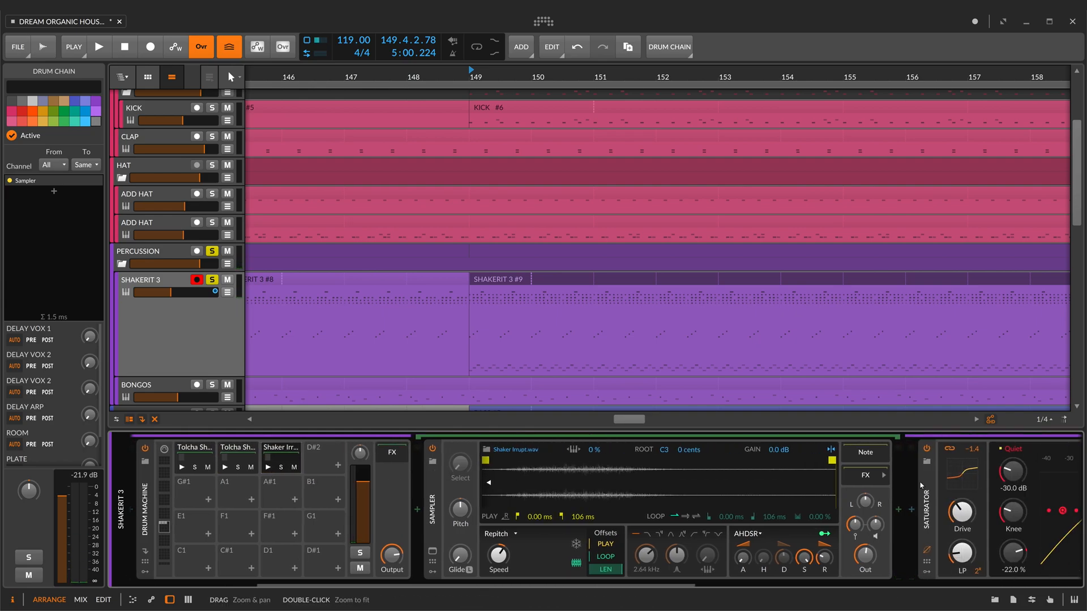
Step: Select SHAKER 3's six notes around C2 in the SHAKERIT 3 #9 clip, and return to the device chain
{"action": "key", "text": "e"}
{"action": "left_click_drag", "start_coordinate": [240, 322], "coordinate": [824, 365]}
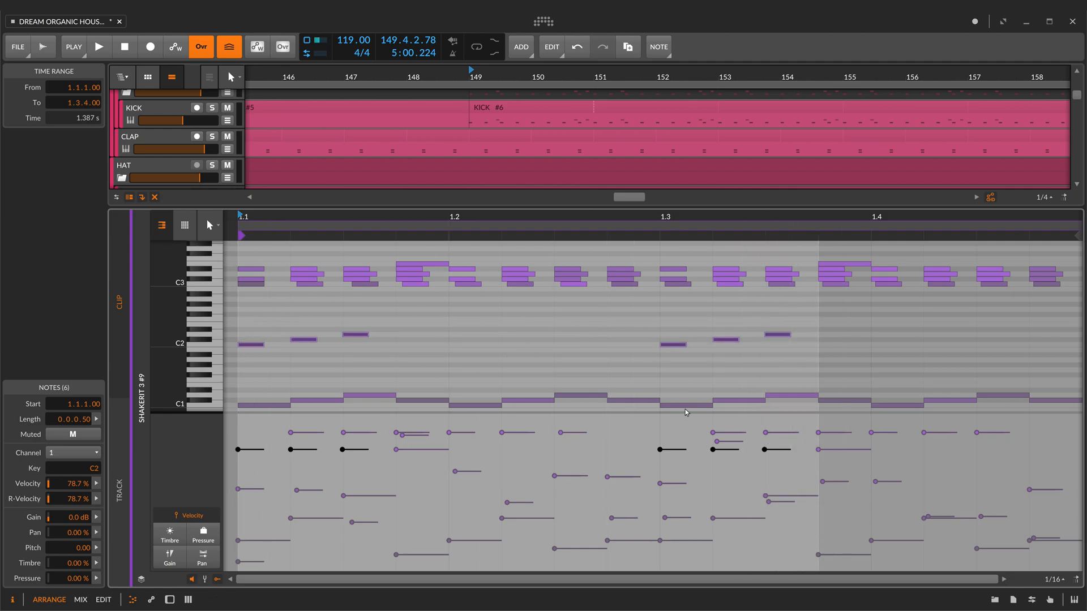
{"action": "key", "text": "d"}
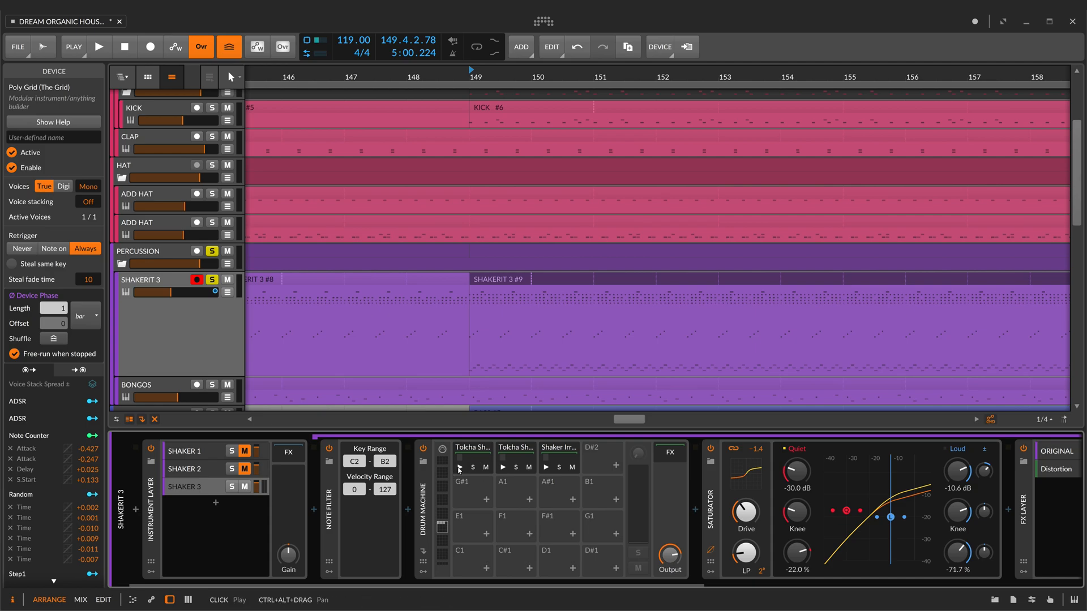
Step: Unmute the SHAKER 1 and SHAKER 2 layers, solo all three shaker layers, and play them together
{"action": "left_click", "coordinate": [470, 451]}
{"action": "key", "text": "space"}
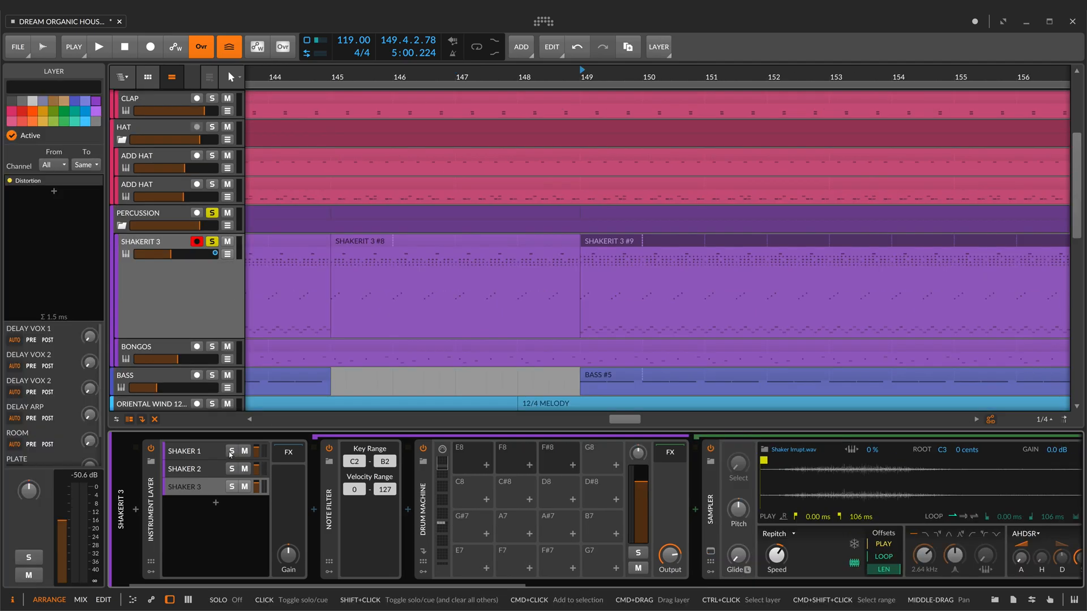
{"action": "left_click", "coordinate": [237, 499]}
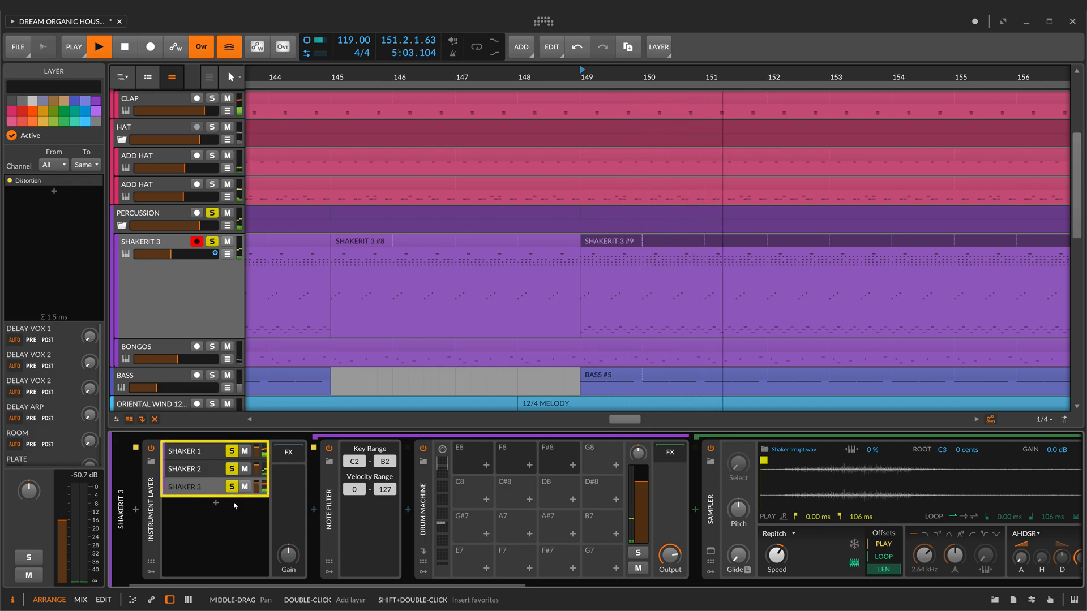
Step: Stop playback, replace the SHAKERIT 3 solo with a BONGOS solo, mute SHAKERIT 3, and return to the BONGOS device chain
{"action": "key", "text": "space"}
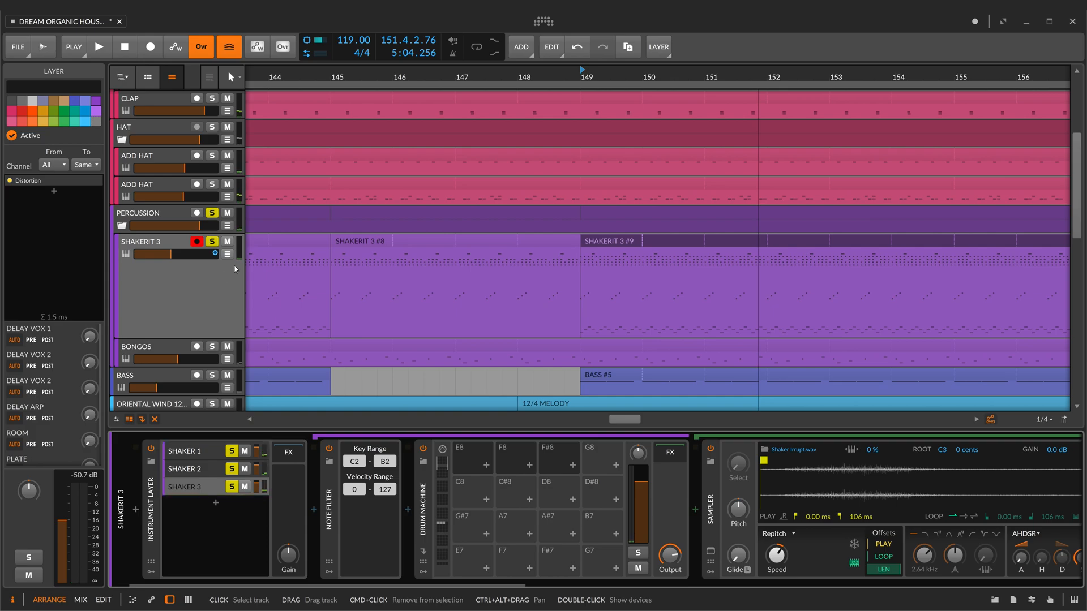
{"action": "left_click", "coordinate": [211, 242]}
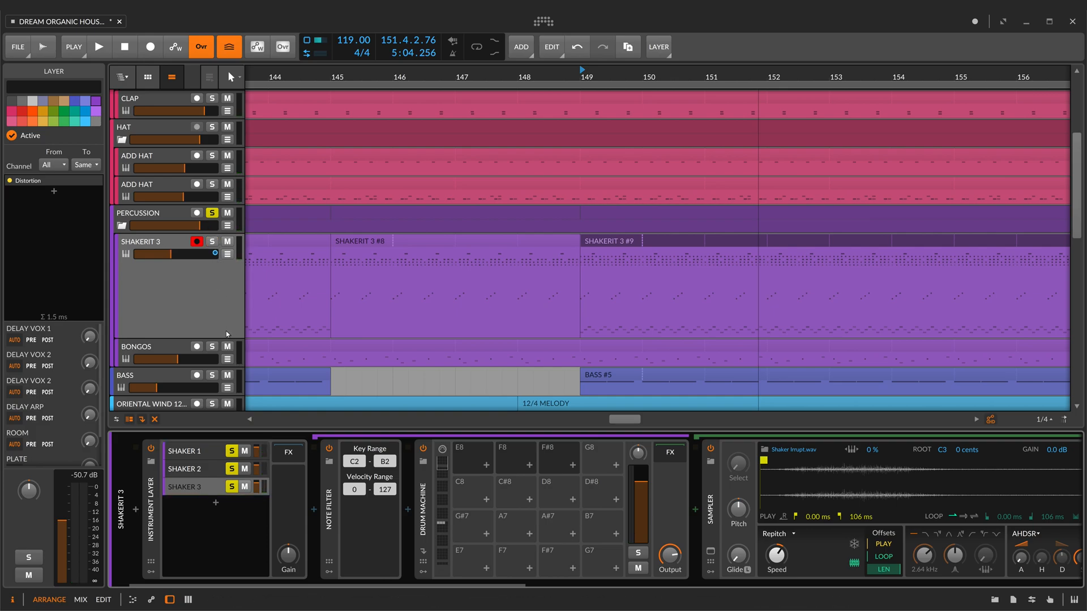
{"action": "left_click", "coordinate": [212, 347]}
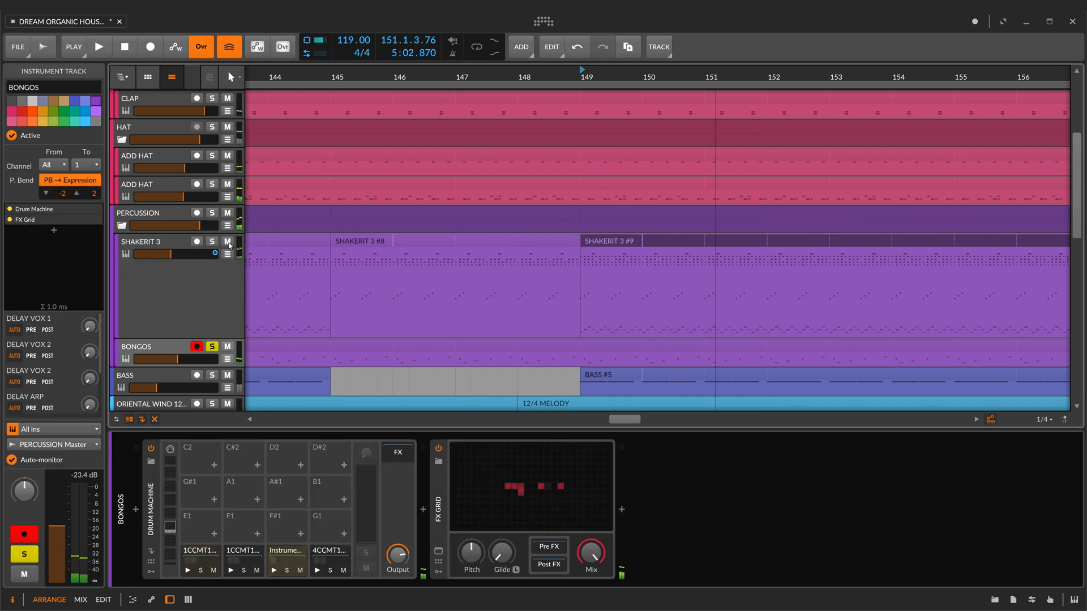
{"action": "left_click", "coordinate": [228, 242]}
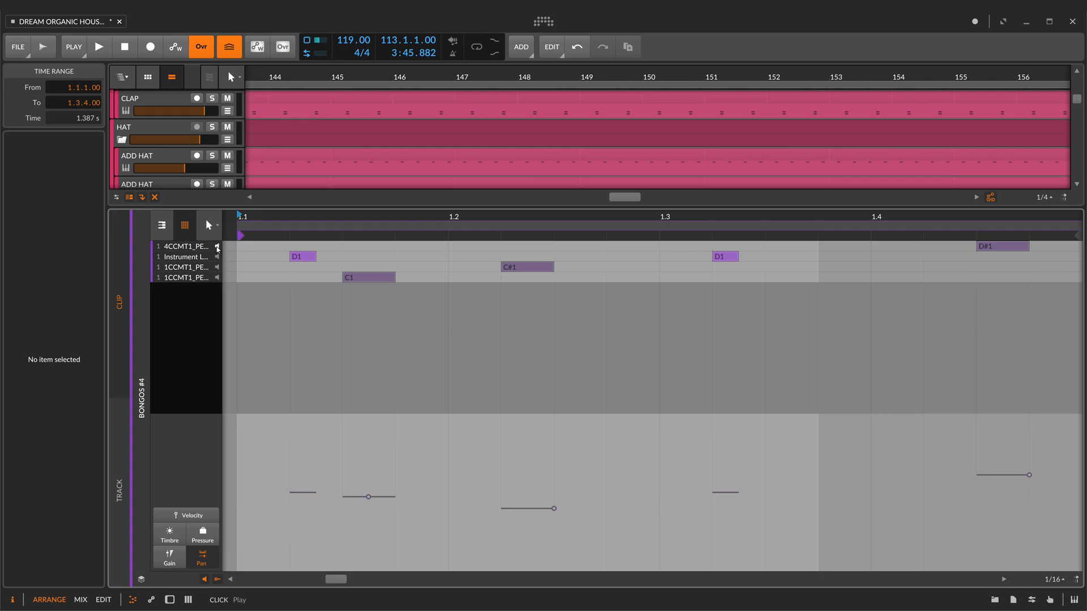
{"action": "key", "text": "d"}
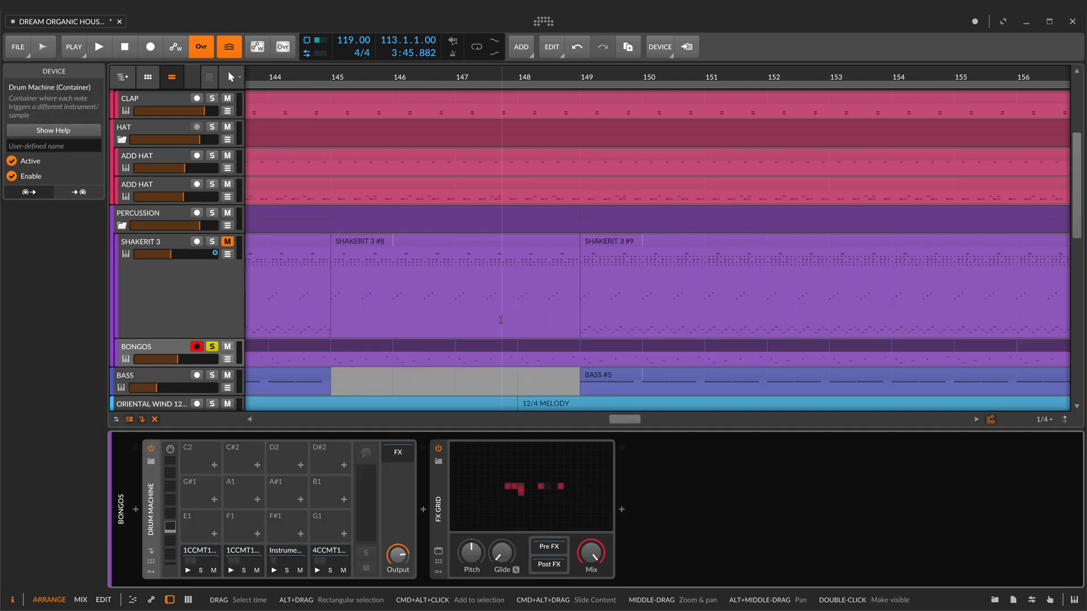
Step: Audition the 1CCMT1 percussion pads of BONGOS, viewing the Sampler and the ORIGINAL and DELAY layers of the FX Layer
{"action": "left_click", "coordinate": [200, 551]}
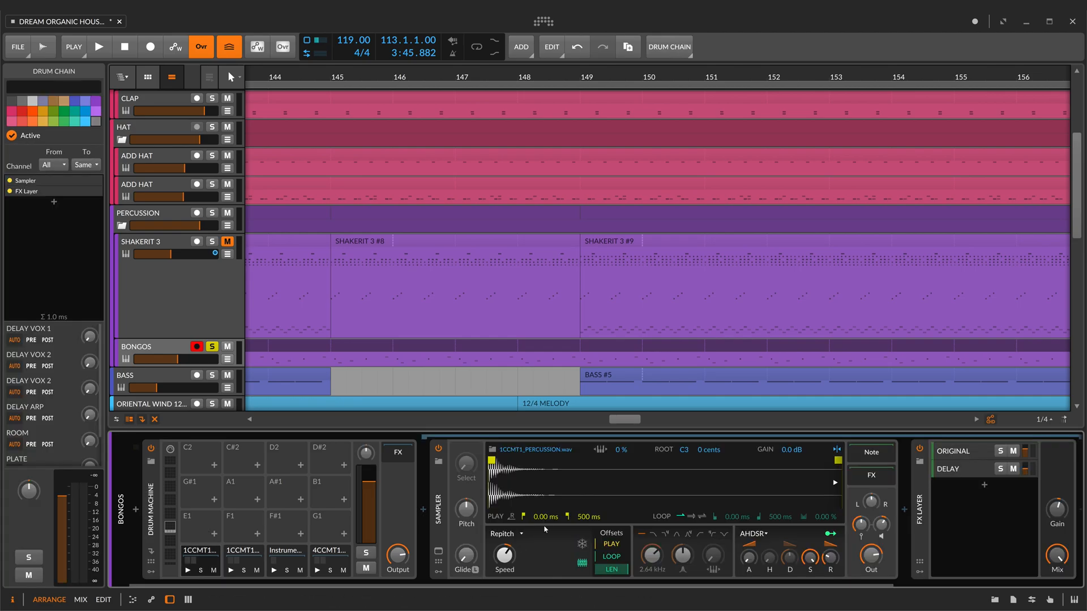
{"action": "scroll", "coordinate": [541, 535], "scroll_direction": "right", "scroll_amount": 4}
{"action": "scroll", "coordinate": [503, 536], "scroll_direction": "left", "scroll_amount": 3}
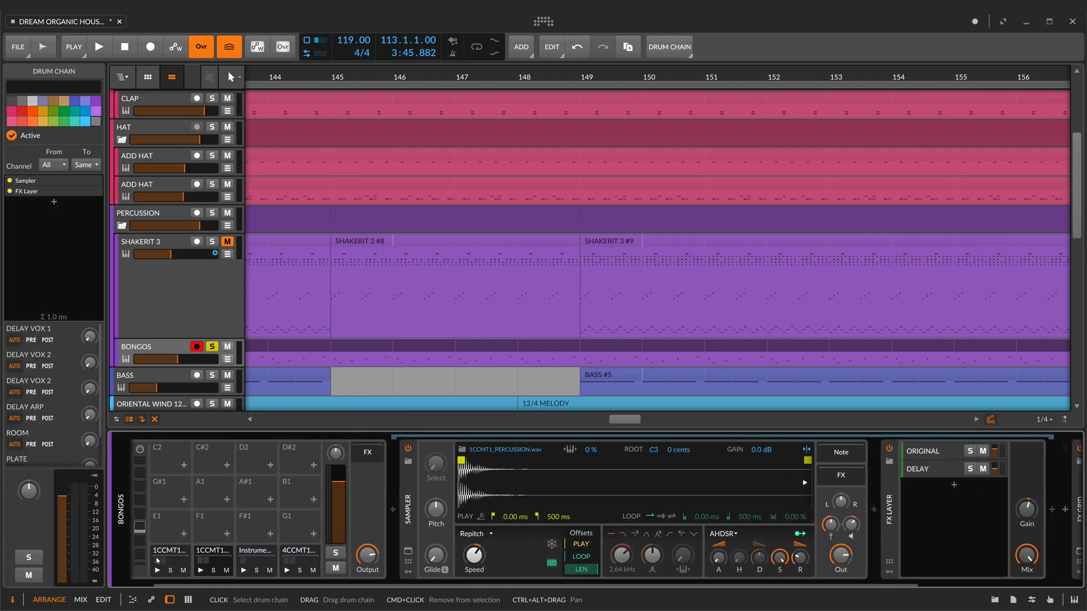
{"action": "left_click", "coordinate": [207, 574]}
{"action": "left_click", "coordinate": [207, 573]}
{"action": "scroll", "coordinate": [623, 510], "scroll_direction": "right", "scroll_amount": 3}
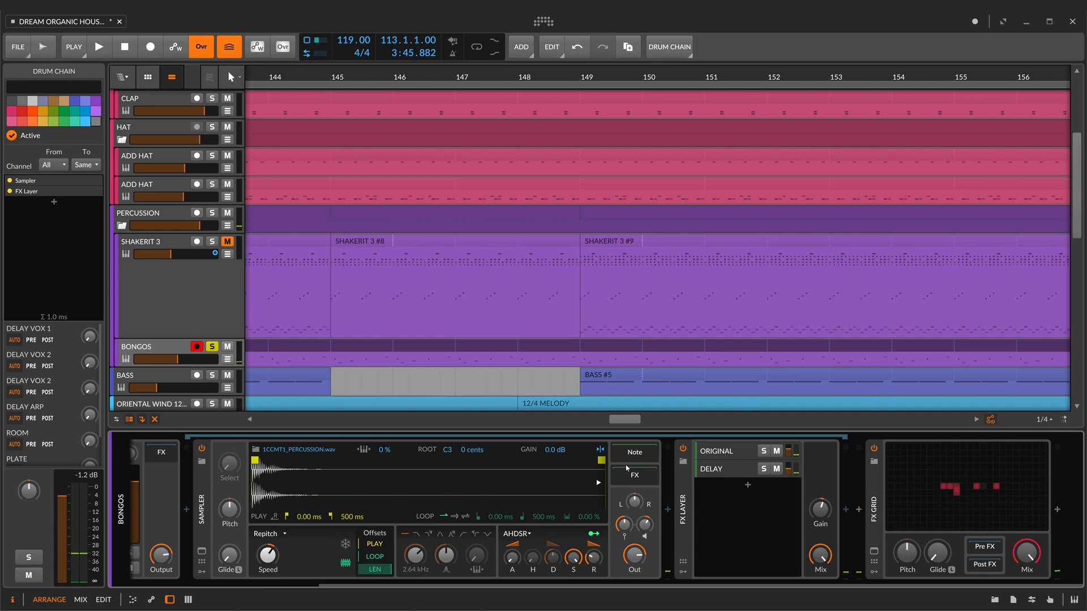
{"action": "left_click", "coordinate": [716, 459]}
{"action": "left_click", "coordinate": [715, 469]}
Step: Audition the Instrument Layer pad of BONGOS and view its Perc 6 Irrupt device chain
{"action": "scroll", "coordinate": [510, 527], "scroll_direction": "left", "scroll_amount": 4}
{"action": "left_click", "coordinate": [286, 558]}
{"action": "left_click", "coordinate": [276, 570]}
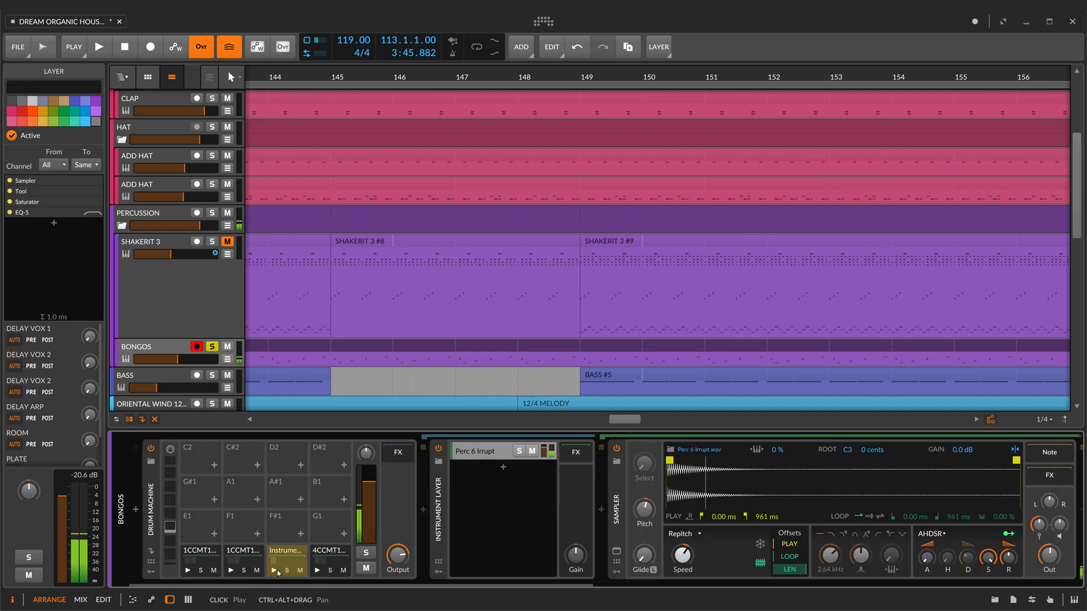
{"action": "scroll", "coordinate": [638, 535], "scroll_direction": "right", "scroll_amount": 5}
{"action": "scroll", "coordinate": [510, 538], "scroll_direction": "left", "scroll_amount": 5}
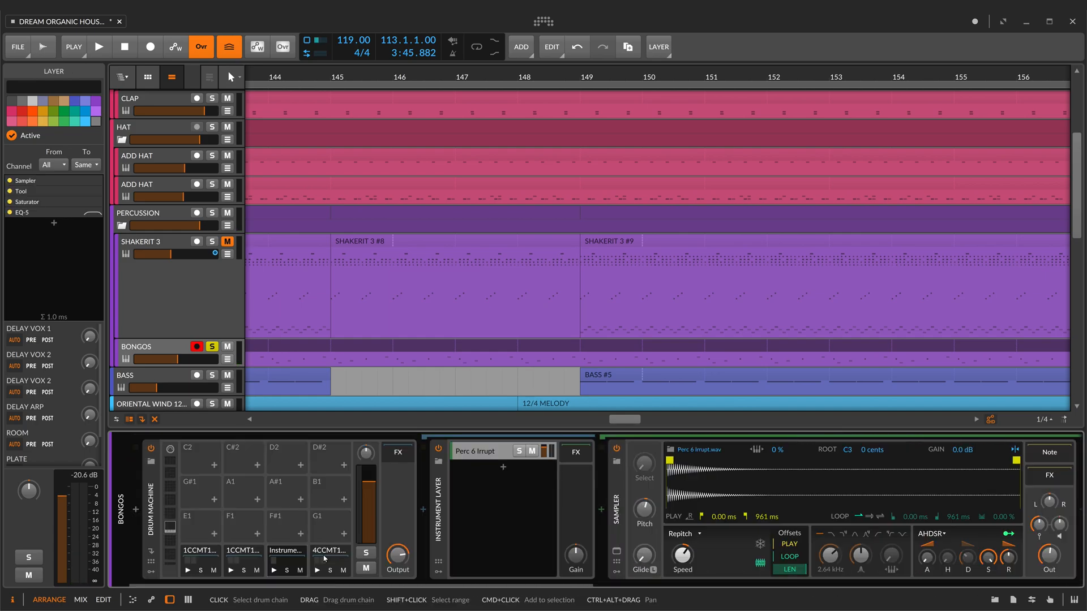
Step: Audition the 4CCMT1 percussion pad of BONGOS, viewing its Sampler and the ORIGINAL and DELAY layers
{"action": "left_click", "coordinate": [318, 571]}
{"action": "scroll", "coordinate": [874, 514], "scroll_direction": "right", "scroll_amount": 4}
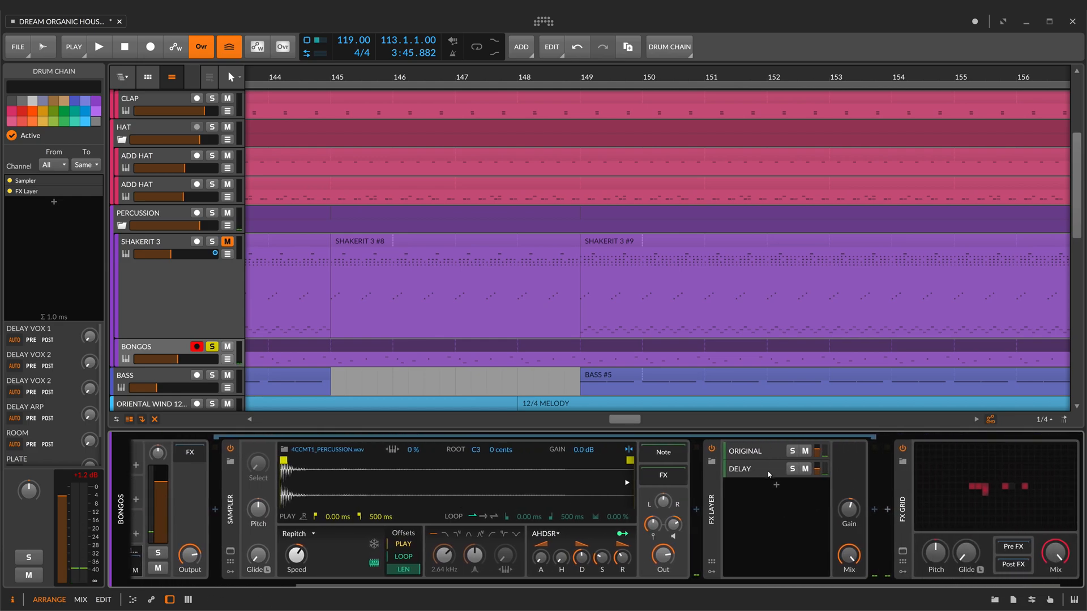
{"action": "left_click", "coordinate": [754, 453]}
{"action": "left_click", "coordinate": [760, 469]}
{"action": "left_click", "coordinate": [758, 453]}
{"action": "scroll", "coordinate": [566, 521], "scroll_direction": "left", "scroll_amount": 5}
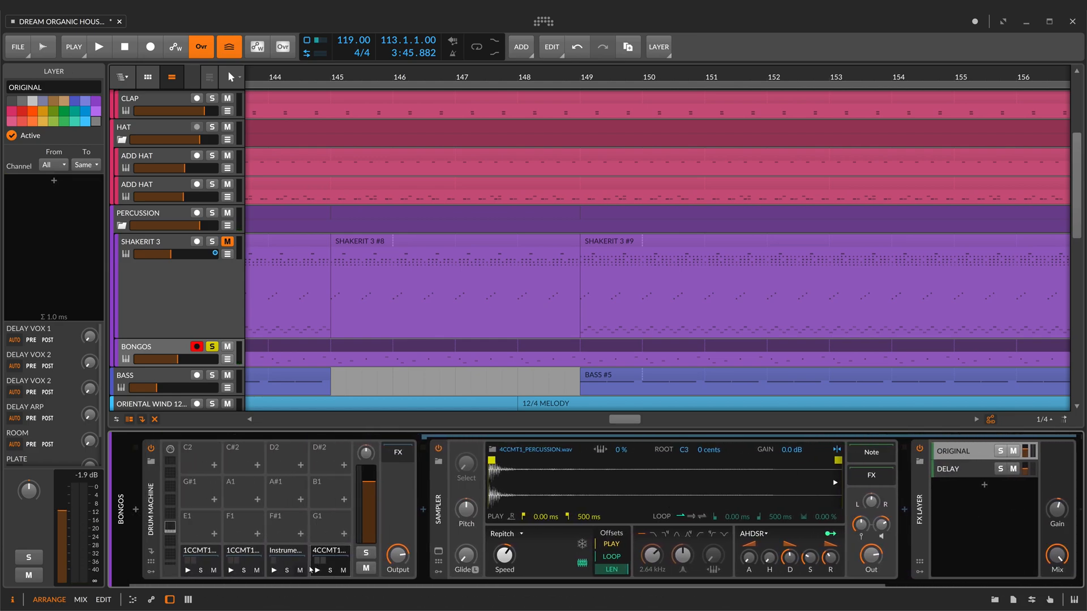
Step: View the CLIPPER patch inside the FX Grid at the end of the BONGOS chain, and close it
{"action": "left_click", "coordinate": [330, 557]}
{"action": "left_click", "coordinate": [535, 490]}
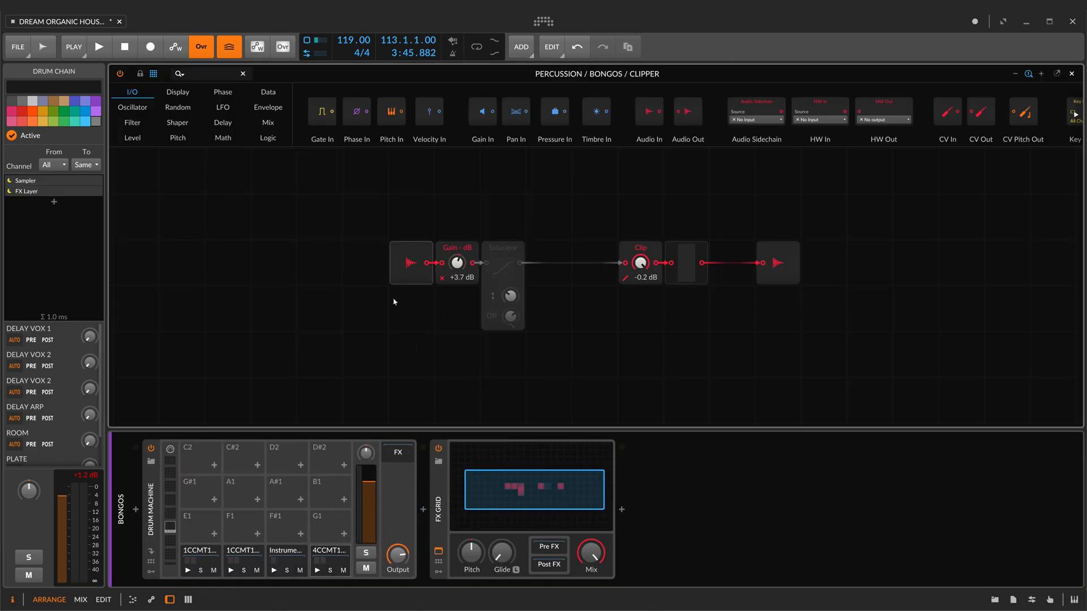
{"action": "left_click", "coordinate": [1071, 73]}
Step: View the PERCUSSION group's NEW YORK STEREO layers ORIGINAL and COMPRESSION, including the compressors on the Stereo Split's left and right channels
{"action": "scroll", "coordinate": [509, 227], "scroll_direction": "up", "scroll_amount": 1}
{"action": "left_click", "coordinate": [168, 226]}
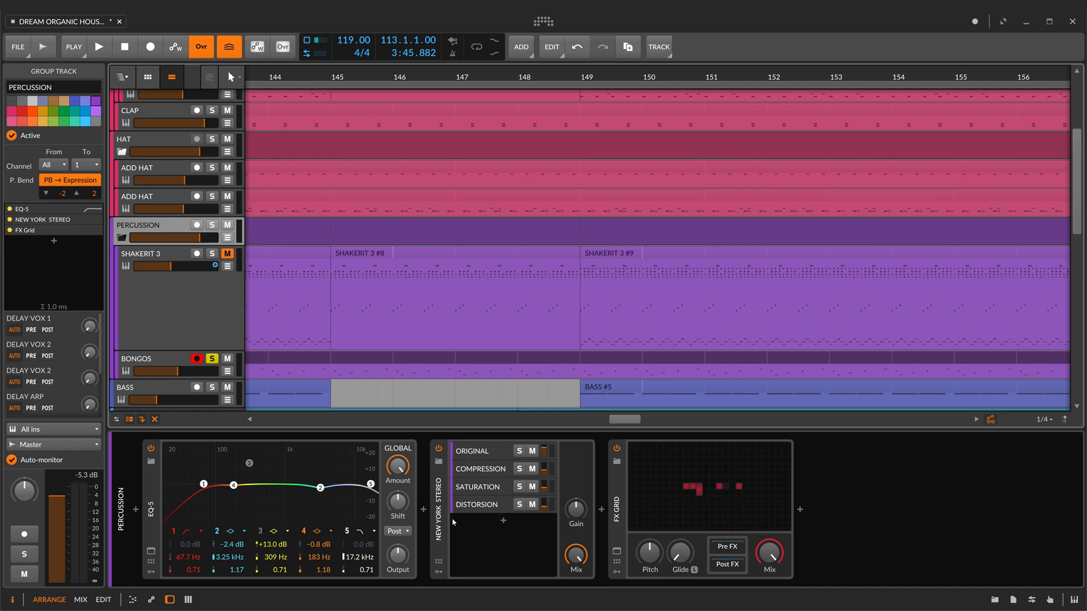
{"action": "left_click", "coordinate": [478, 453]}
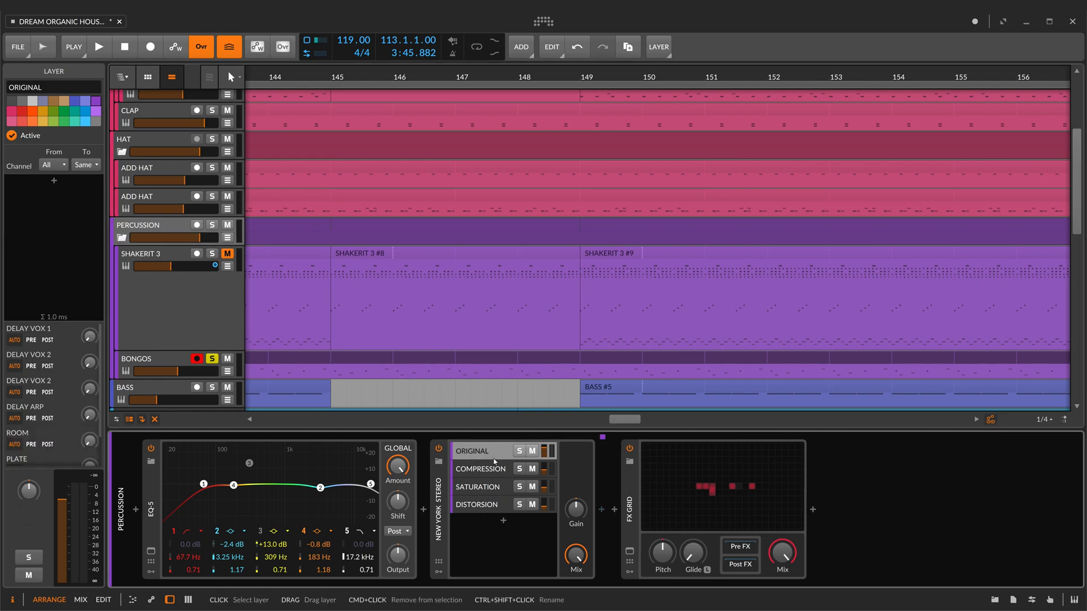
{"action": "left_click", "coordinate": [492, 469]}
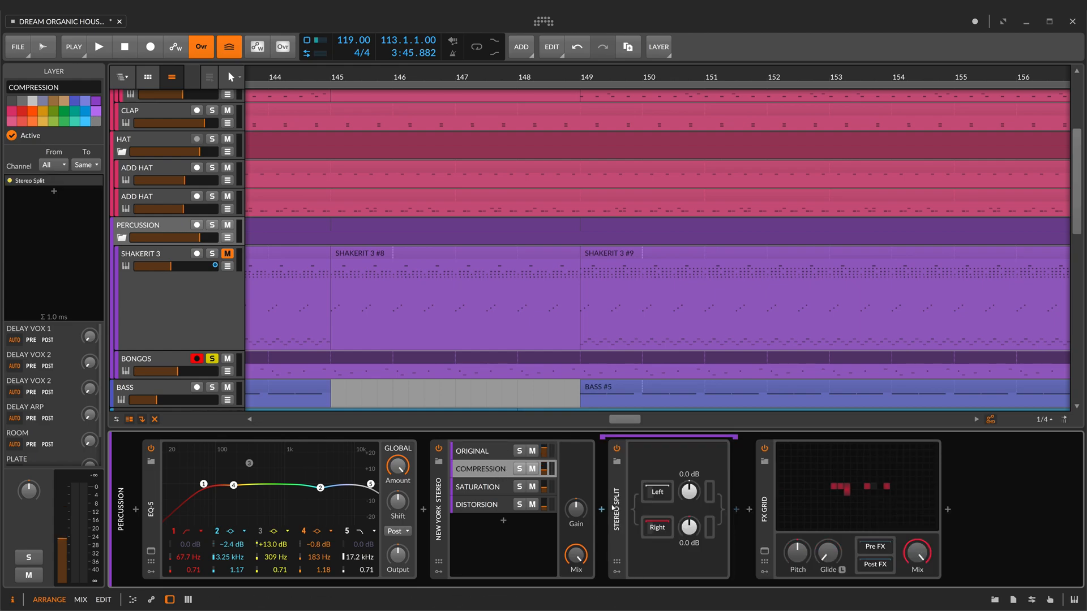
{"action": "left_click", "coordinate": [660, 494]}
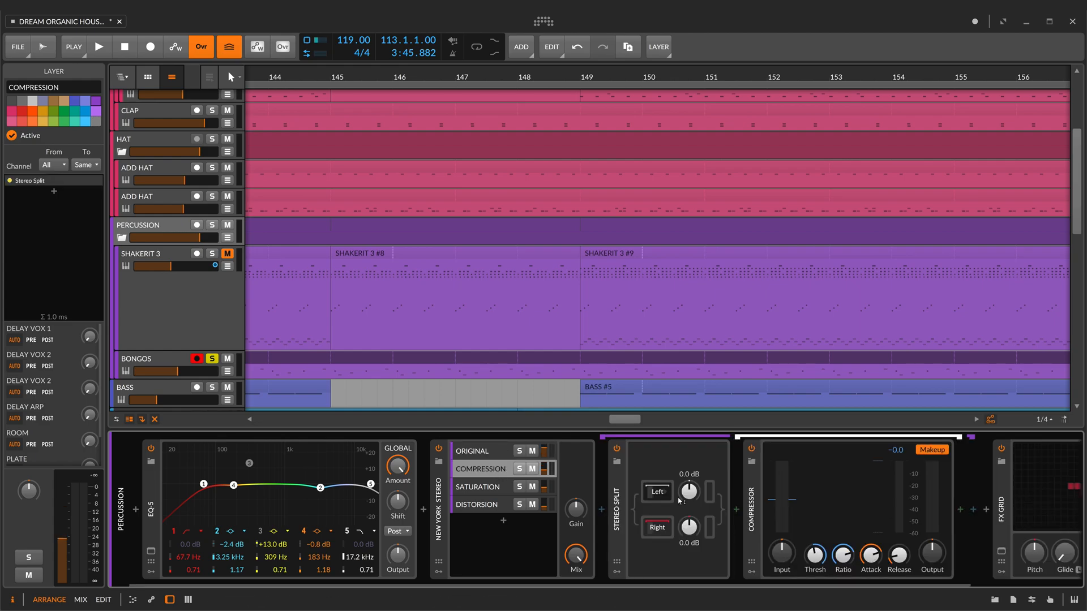
{"action": "left_click", "coordinate": [666, 528]}
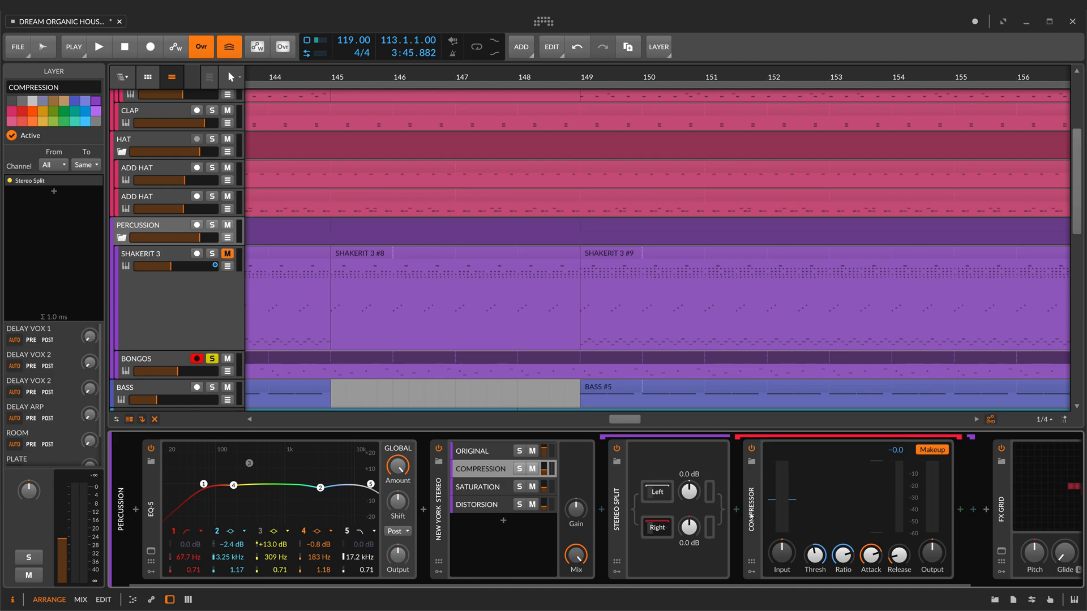
Step: View the SATURATION layer of NEW YORK STEREO with the left and right chains of its Stereo Split
{"action": "left_click", "coordinate": [495, 489]}
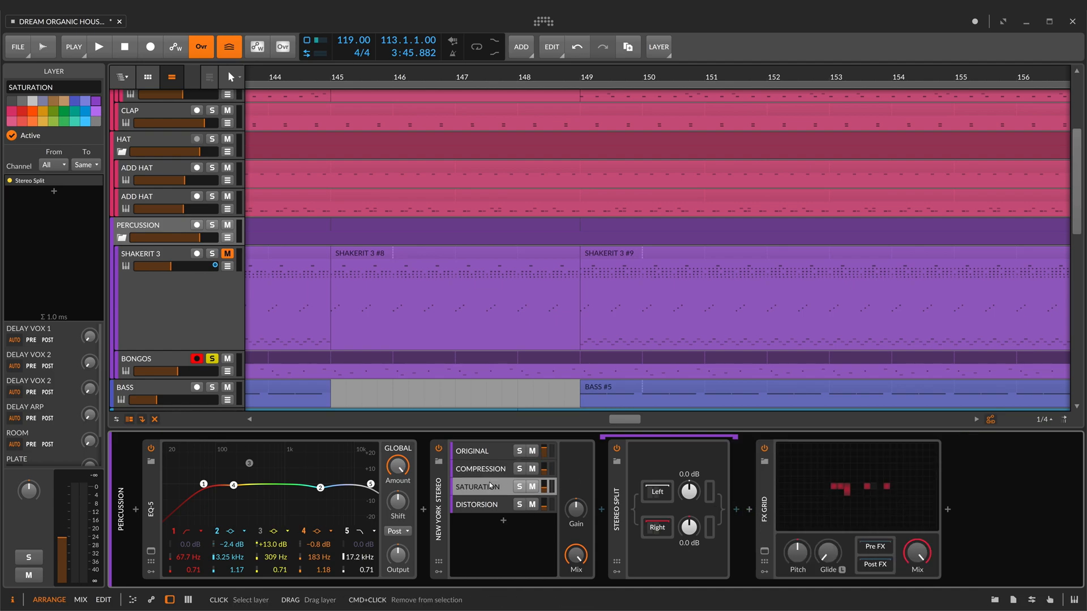
{"action": "left_click", "coordinate": [654, 492]}
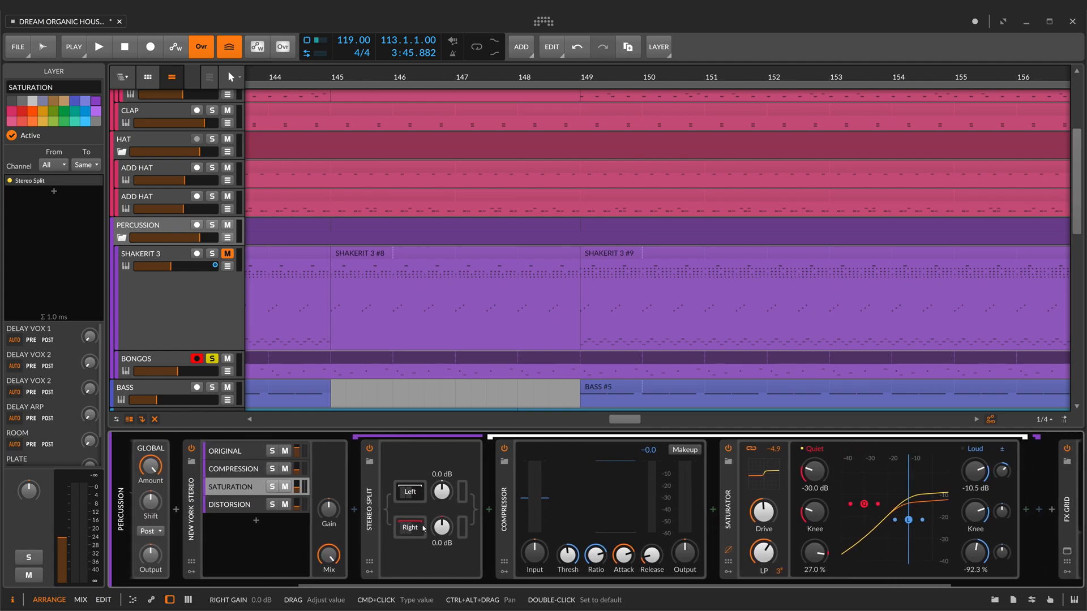
{"action": "left_click", "coordinate": [423, 529]}
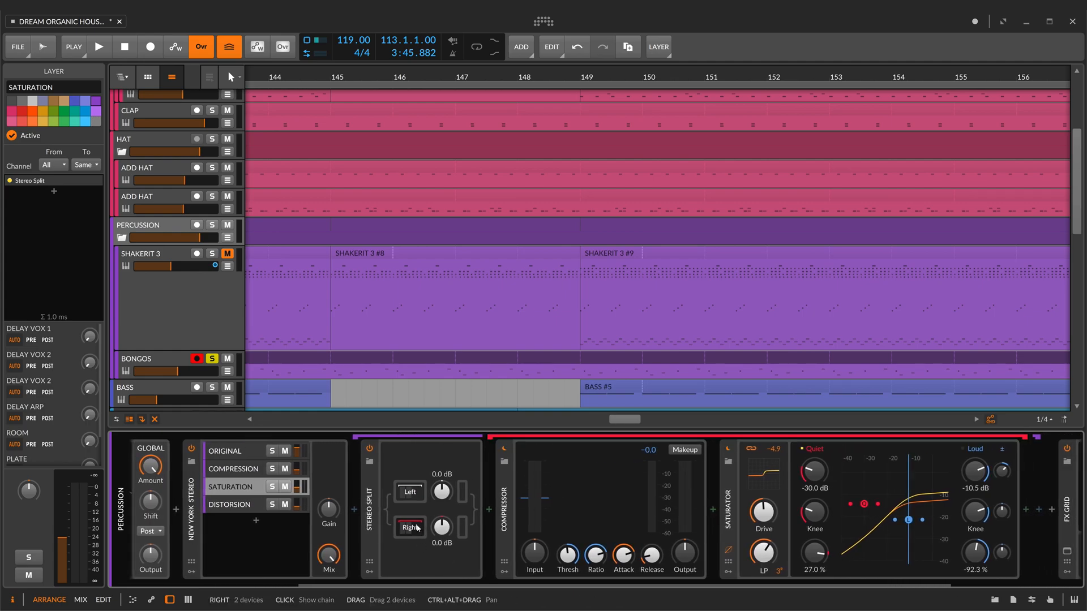
Step: View the DISTORSION layer's Distortion device and the PERCUSSION group's CLIPPER patch, and close the patch
{"action": "left_click", "coordinate": [265, 508]}
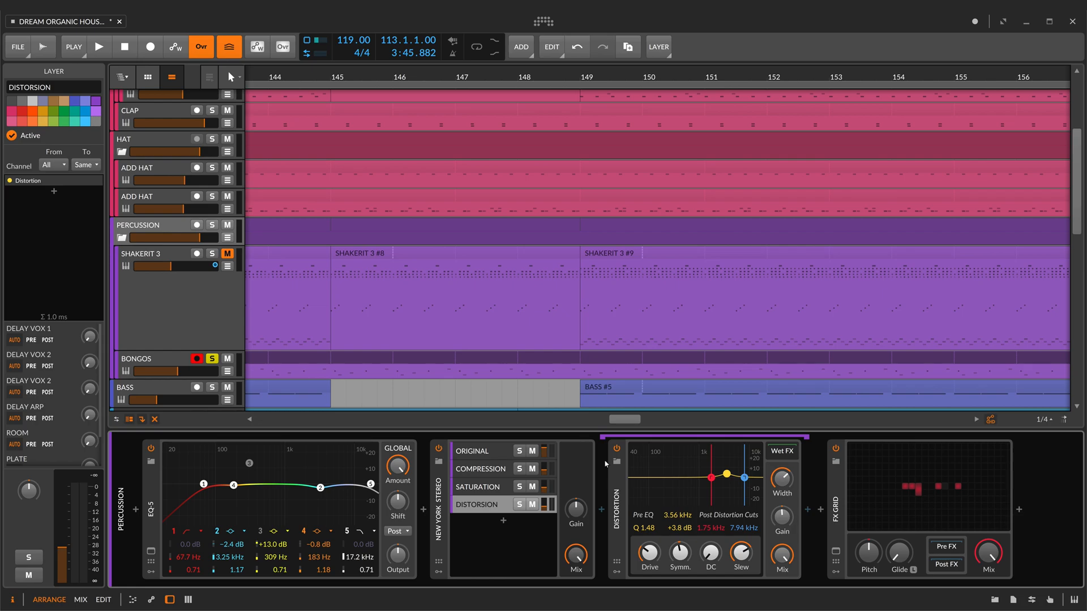
{"action": "double_click", "coordinate": [910, 506]}
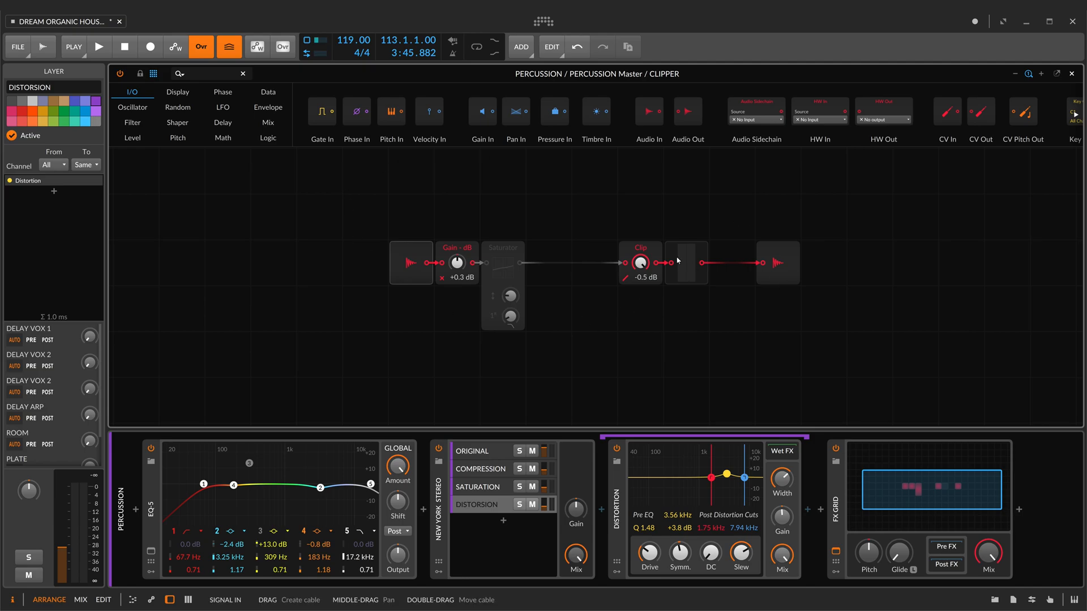
{"action": "left_click", "coordinate": [1070, 74]}
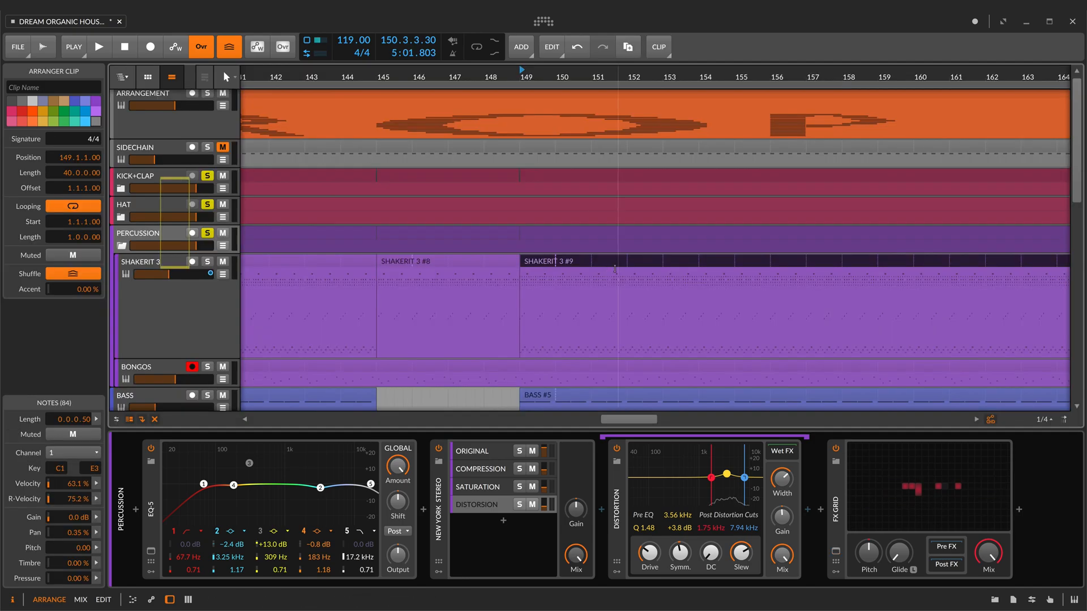
Step: Play the soloed KICK+CLAP, HAT and PERCUSSION groups together, collapse the PERCUSSION group, and stop playback
{"action": "key", "text": "space"}
{"action": "scroll", "coordinate": [611, 266], "scroll_direction": "down", "scroll_amount": 1}
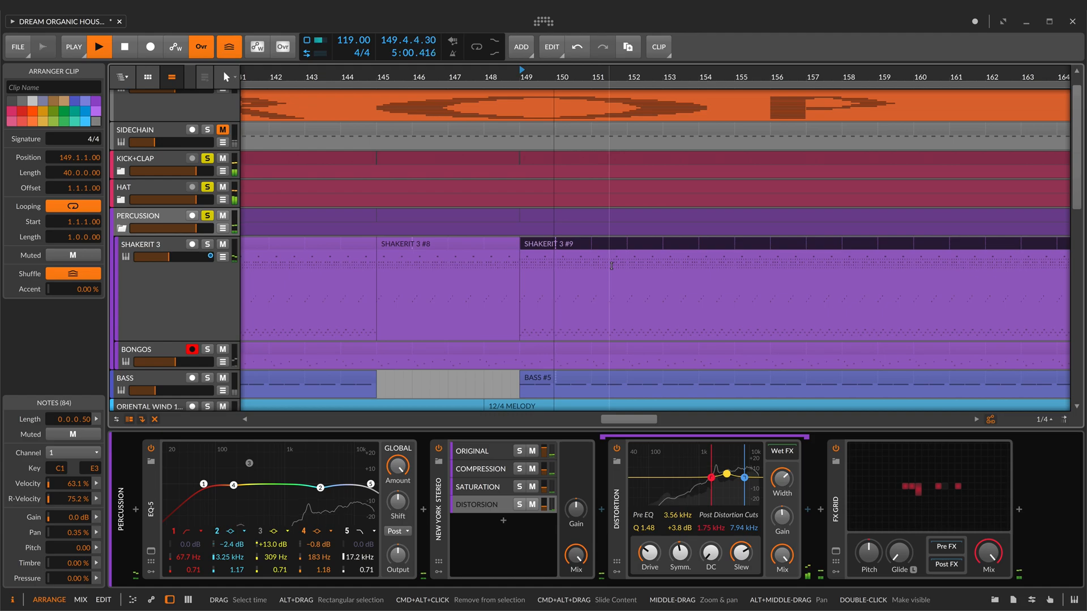
{"action": "scroll", "coordinate": [612, 267], "scroll_direction": "down", "scroll_amount": 1}
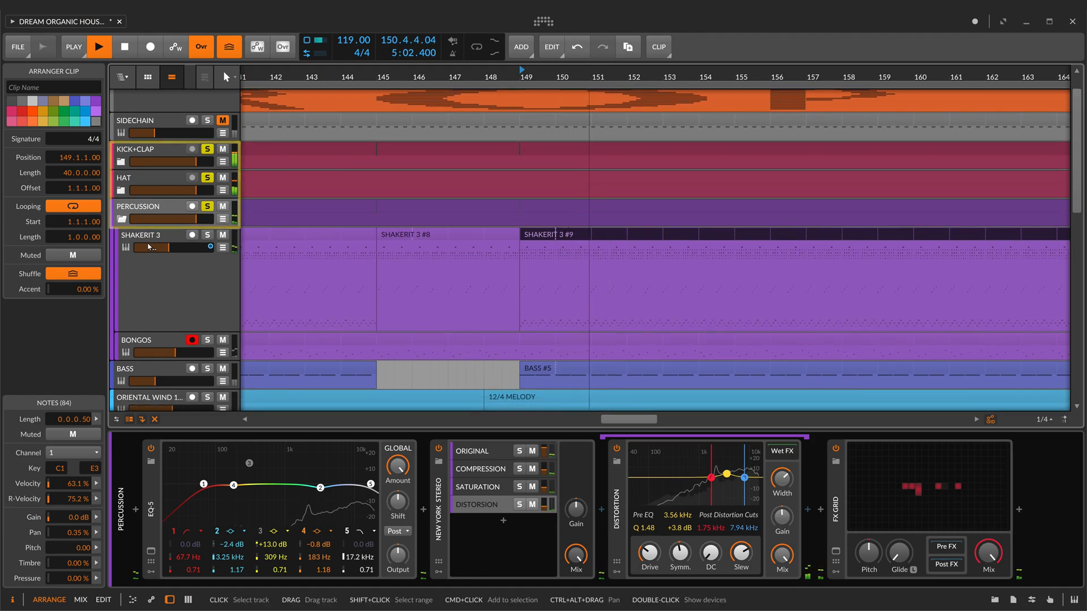
{"action": "left_click", "coordinate": [121, 220]}
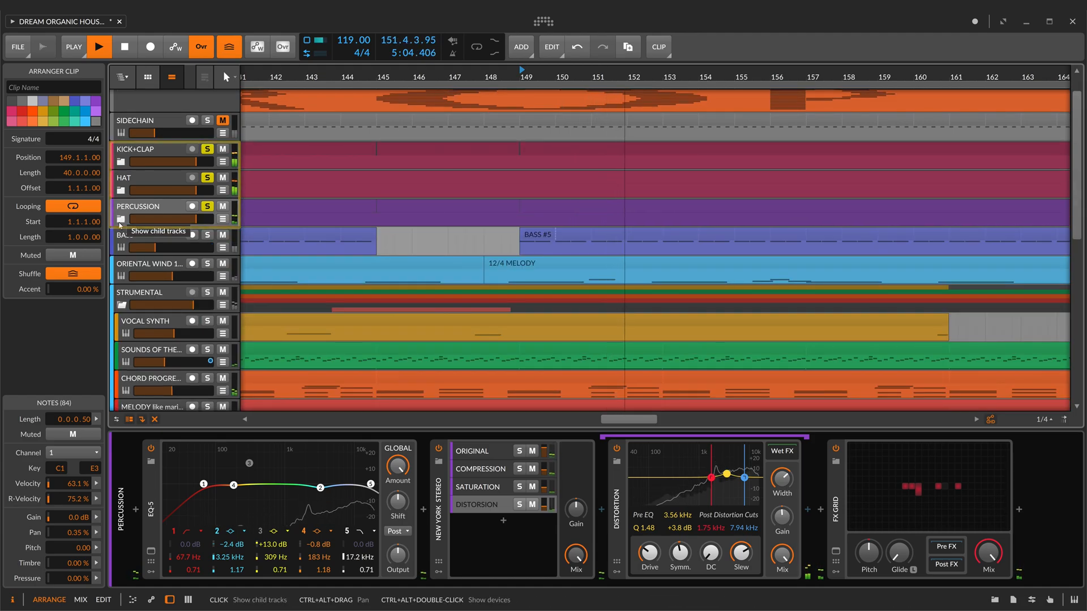
{"action": "key", "text": "space"}
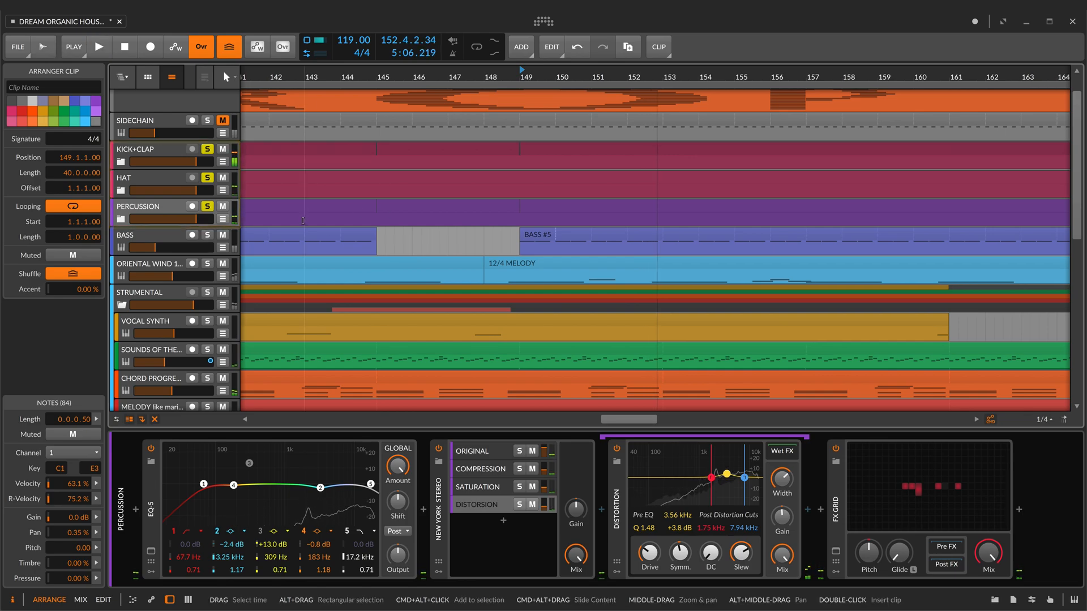
Step: Solo the BASS track, play it, and show its device chain
{"action": "left_click", "coordinate": [164, 237]}
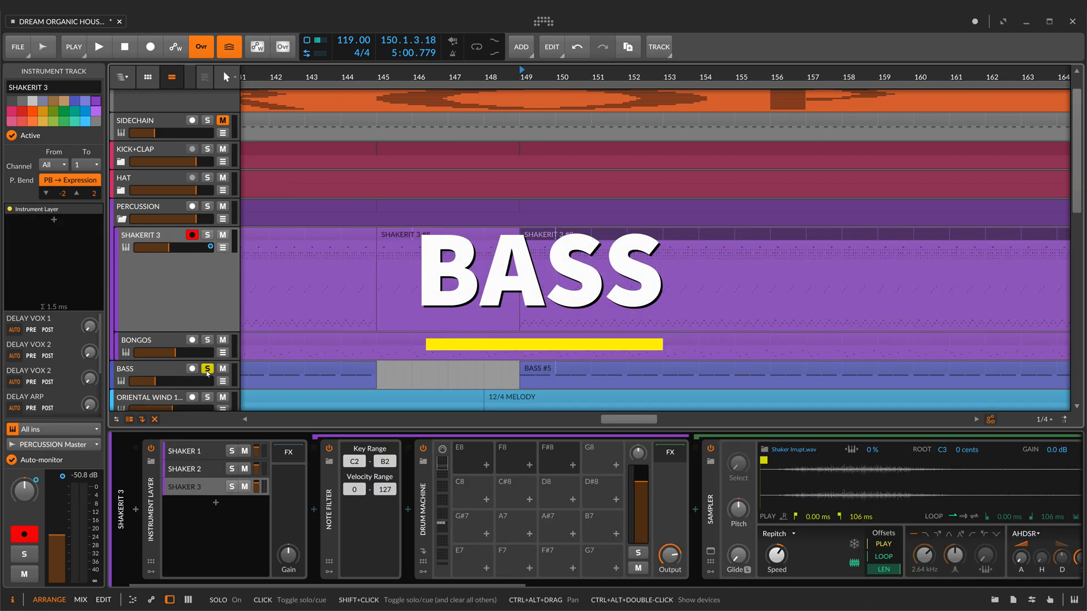
{"action": "key", "text": "space"}
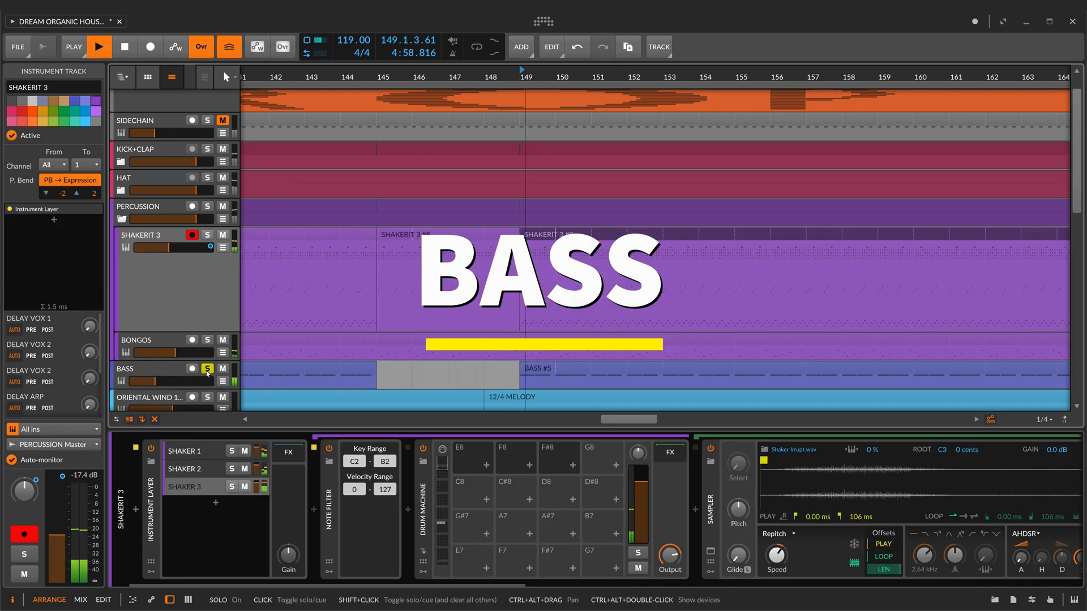
{"action": "left_click", "coordinate": [148, 366]}
{"action": "key", "text": "space"}
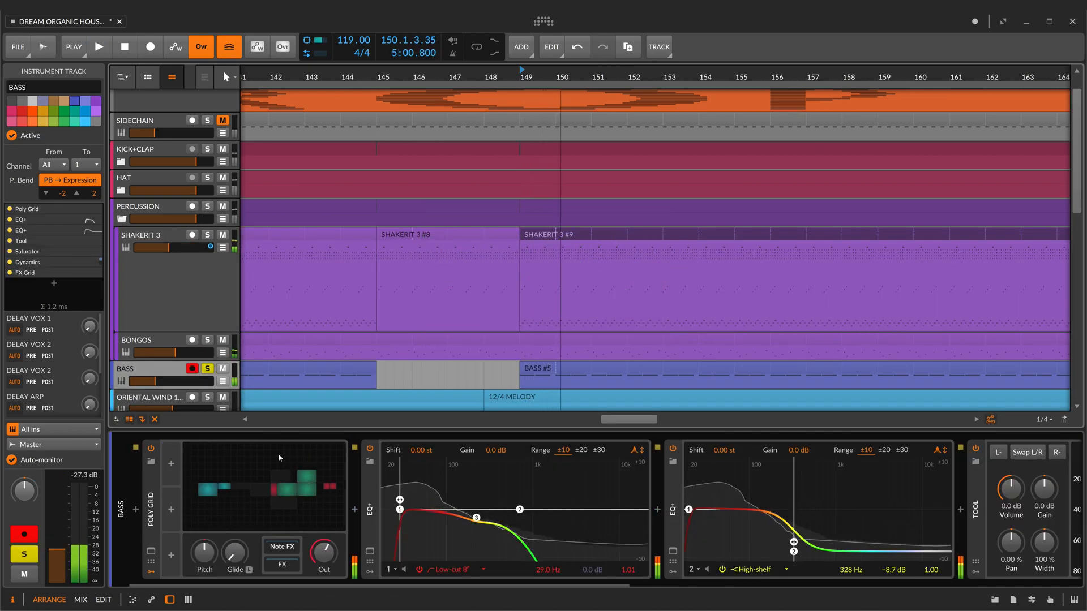
Step: Open the BASS track's Poly Grid patch and play the track to examine its modules
{"action": "left_click", "coordinate": [220, 455]}
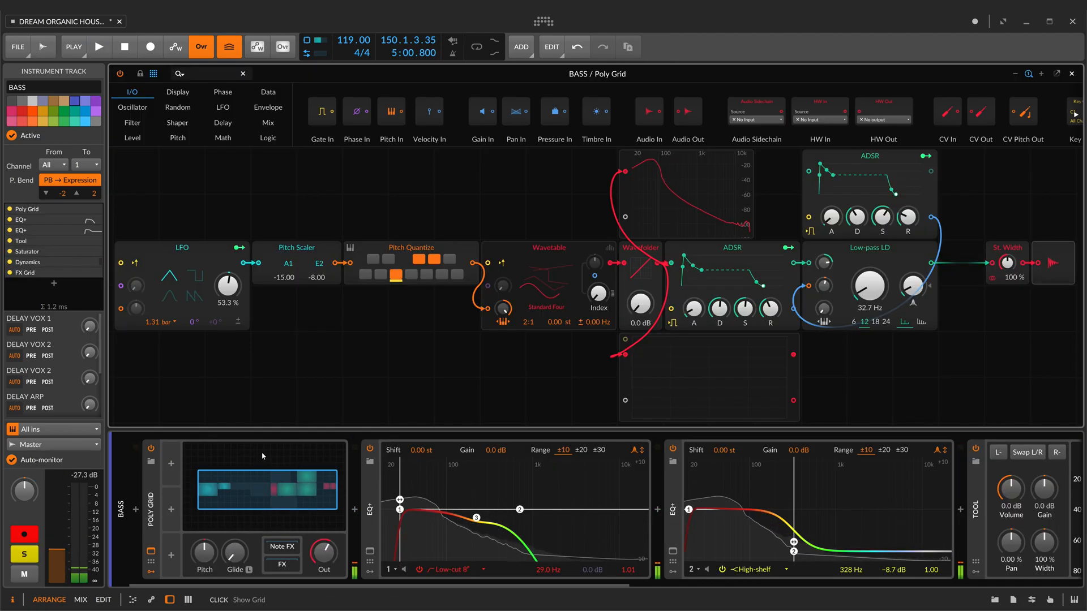
{"action": "left_click", "coordinate": [1015, 74]}
{"action": "left_click", "coordinate": [1015, 74]}
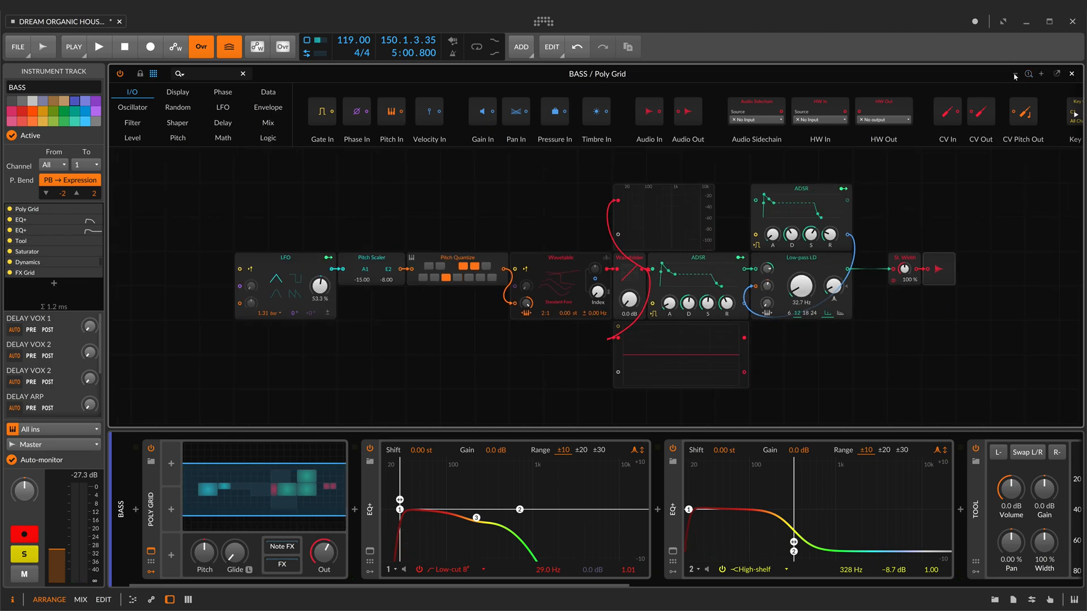
{"action": "left_click", "coordinate": [1015, 75]}
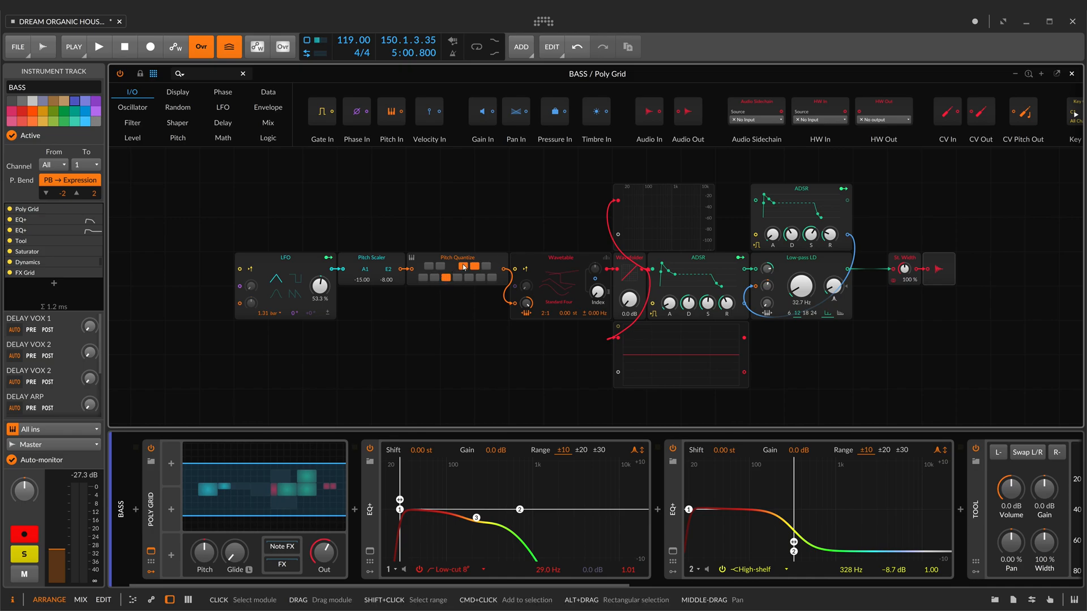
{"action": "key", "text": "space"}
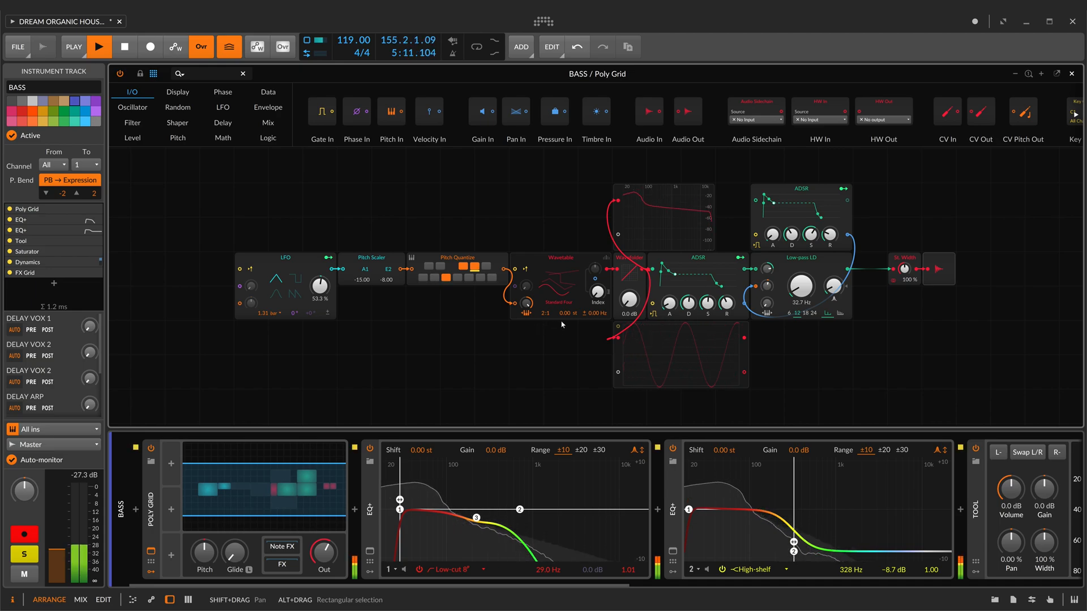
Step: Examine the oscillator, envelope and filter modules in the BASS Poly Grid patch during playback, and stop the transport
{"action": "scroll", "coordinate": [572, 306], "scroll_direction": "right", "scroll_amount": 3}
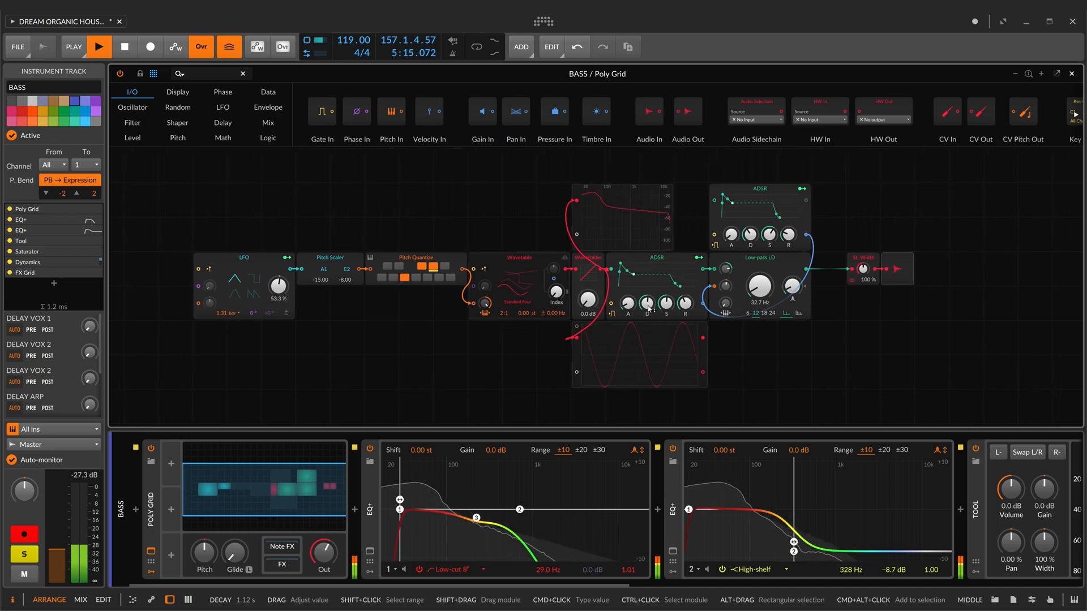
{"action": "scroll", "coordinate": [623, 297], "scroll_direction": "right", "scroll_amount": 2}
{"action": "key", "text": "space"}
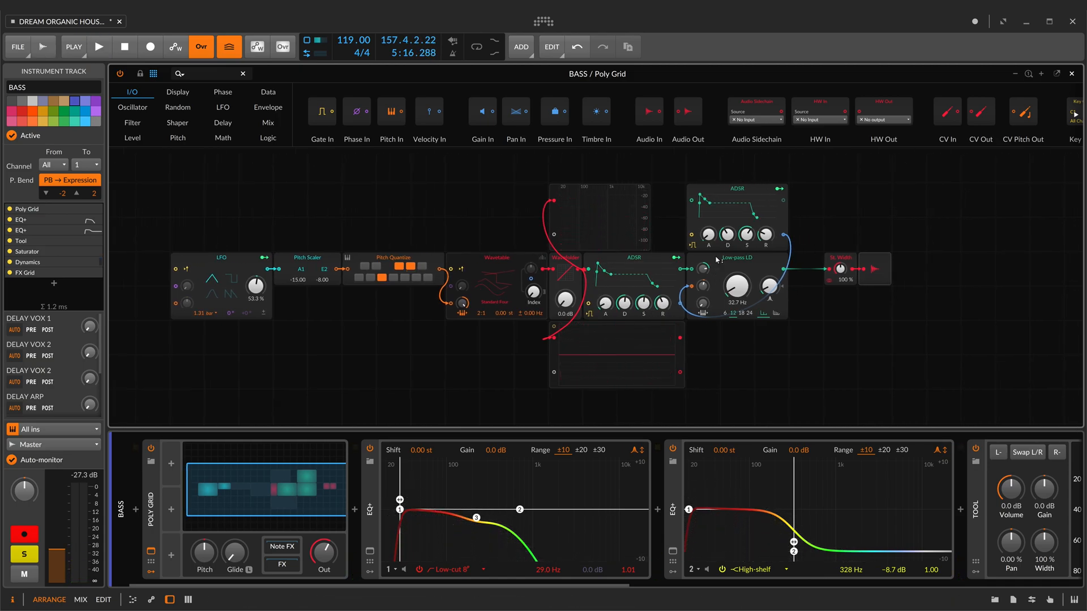
Step: Try adjusting the cutoff of the BASS patch's Low-pass LD module and undo the change
{"action": "left_click", "coordinate": [702, 269]}
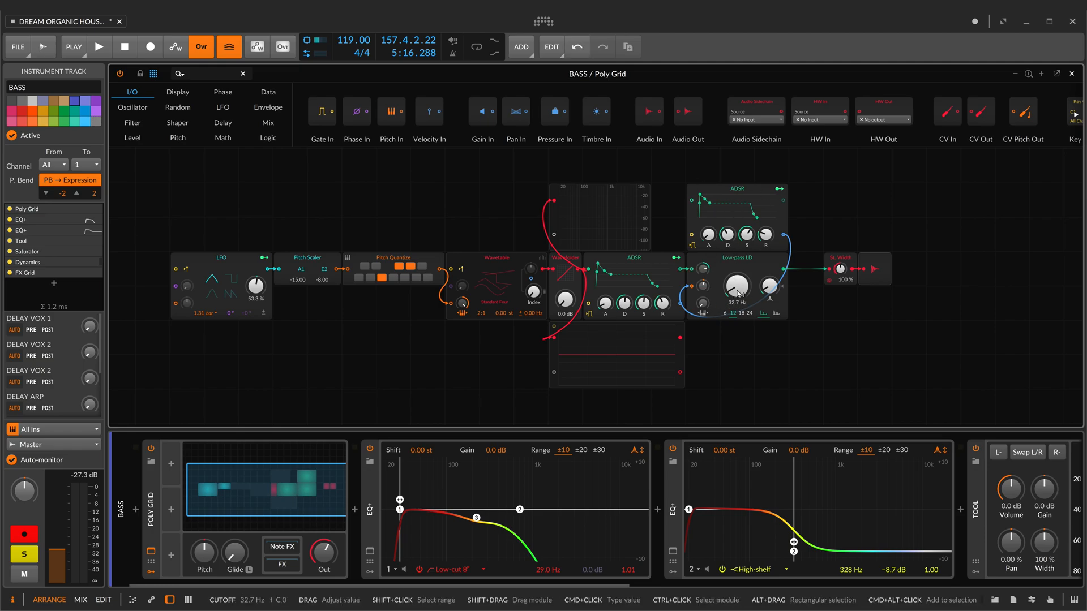
{"action": "left_click_drag", "start_coordinate": [740, 294], "coordinate": [740, 278]}
{"action": "key", "text": "ctrl+z"}
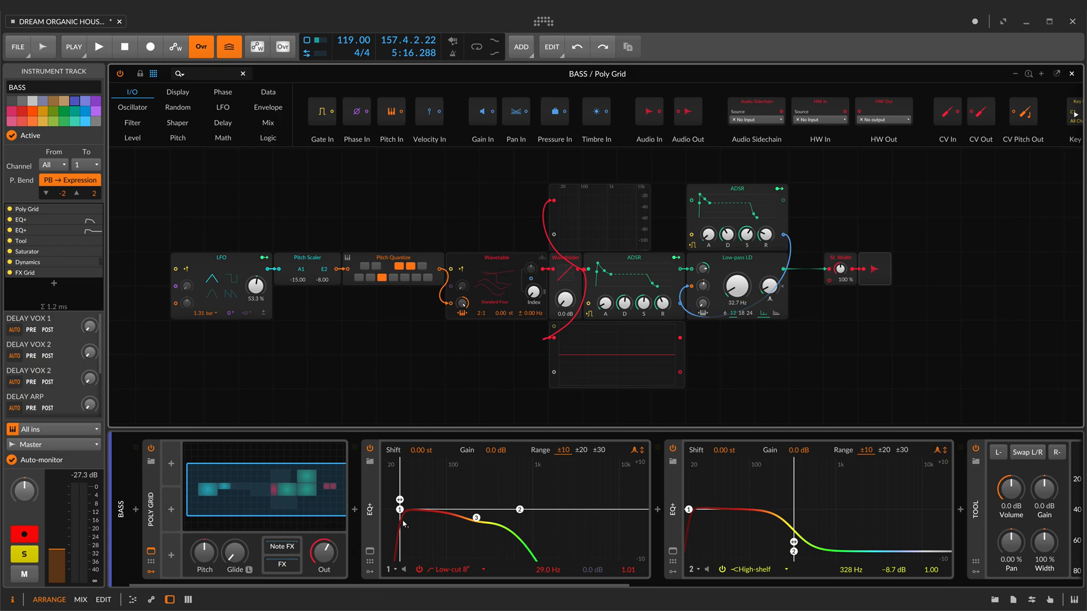
Step: Look through the BASS effects from EQ+ to FX Grid, close the Poly Grid patch, and play the track
{"action": "scroll", "coordinate": [403, 524], "scroll_direction": "right", "scroll_amount": 10}
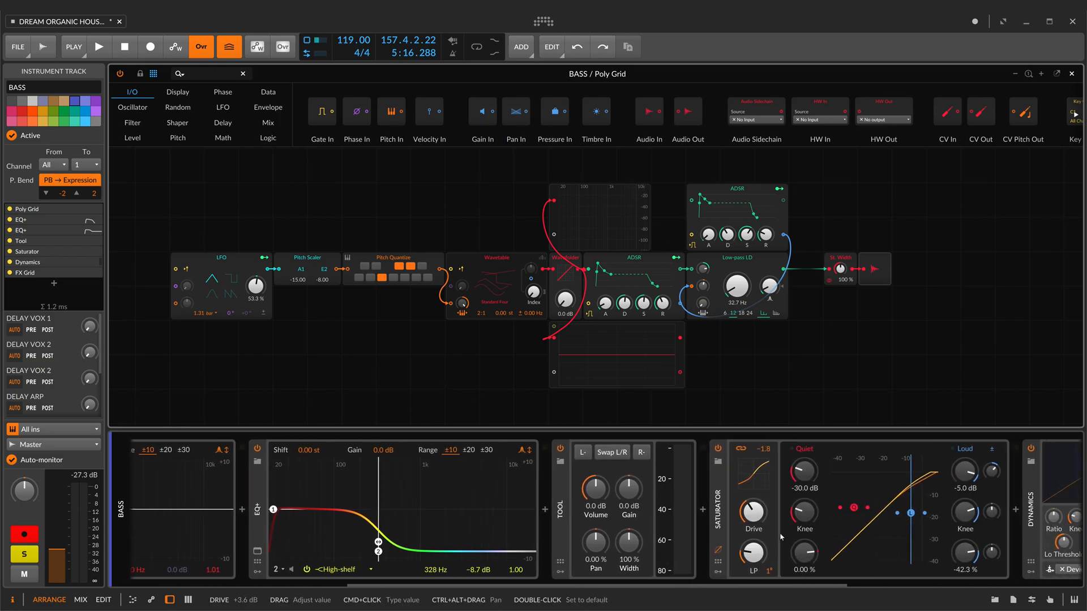
{"action": "scroll", "coordinate": [782, 537], "scroll_direction": "right", "scroll_amount": 10}
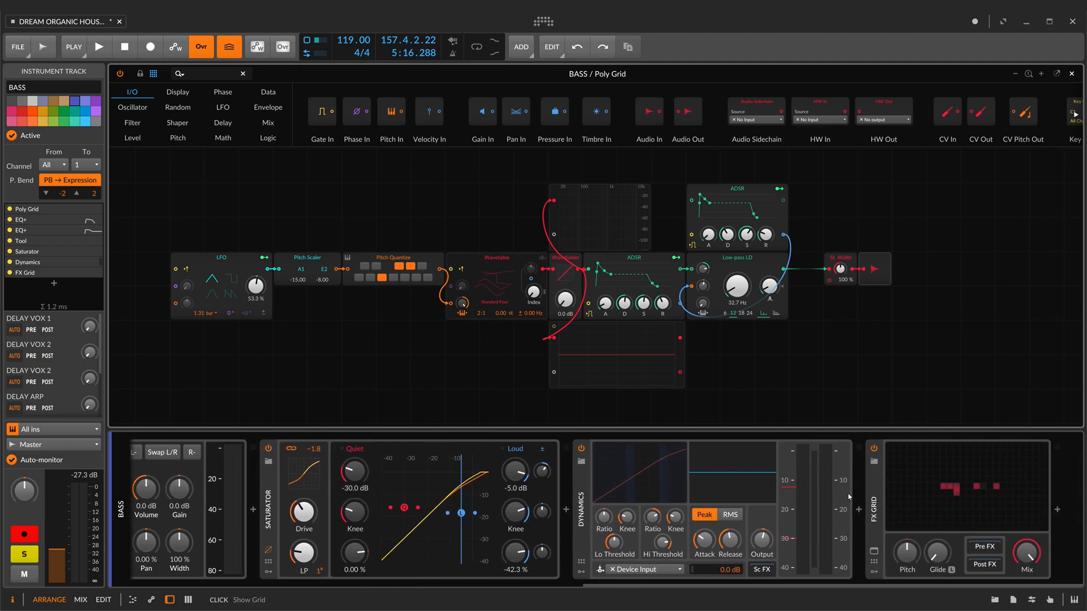
{"action": "key", "text": "Escape"}
{"action": "key", "text": "space"}
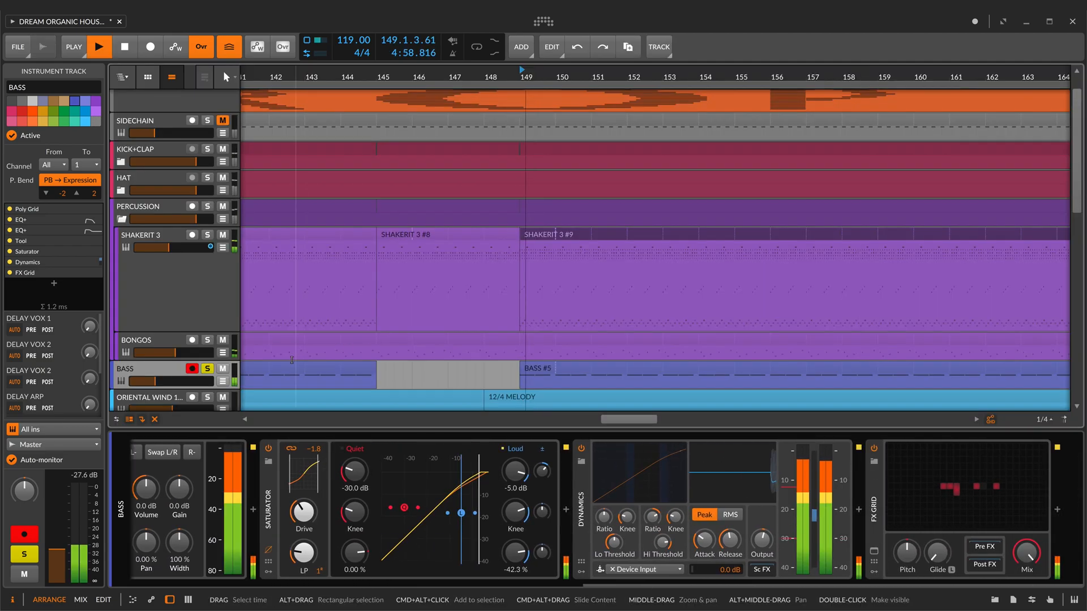
Step: Play BASS with the KICK+CLAP, HAT and PERCUSSION groups soloed, view the BASS #5 clip and device chain, and stop playback
{"action": "key", "text": "space"}
{"action": "left_click", "coordinate": [207, 149]}
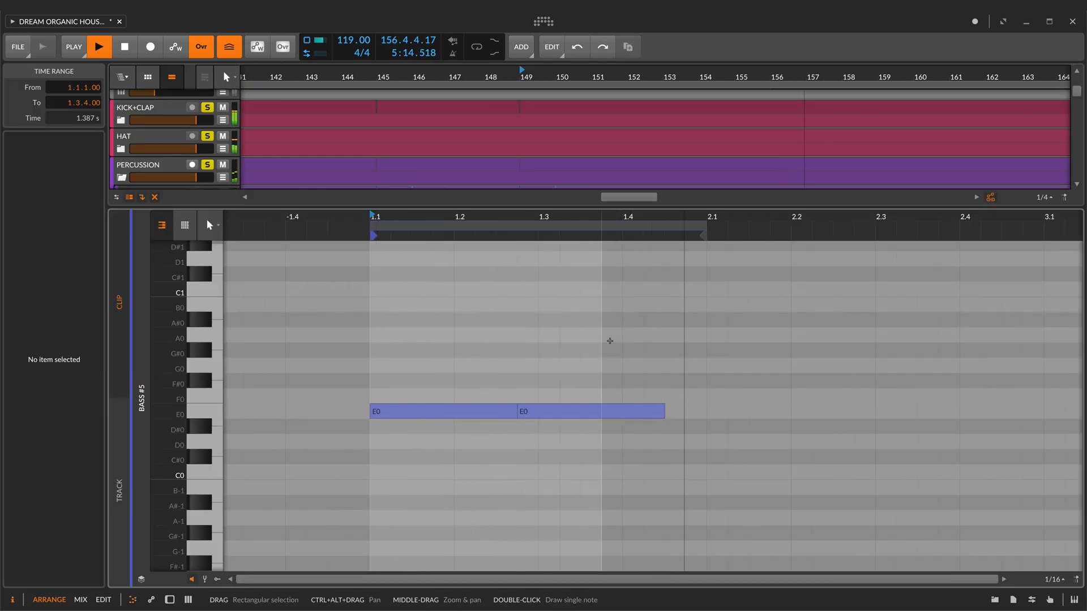
{"action": "key", "text": "d"}
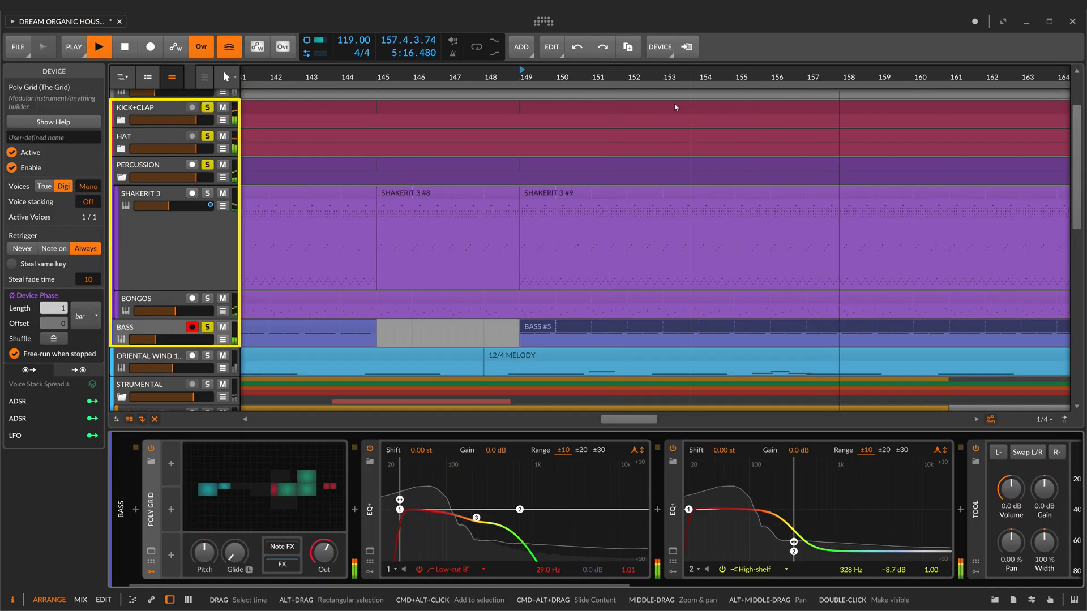
{"action": "left_click_drag", "start_coordinate": [628, 77], "coordinate": [541, 64]}
{"action": "key", "text": "space"}
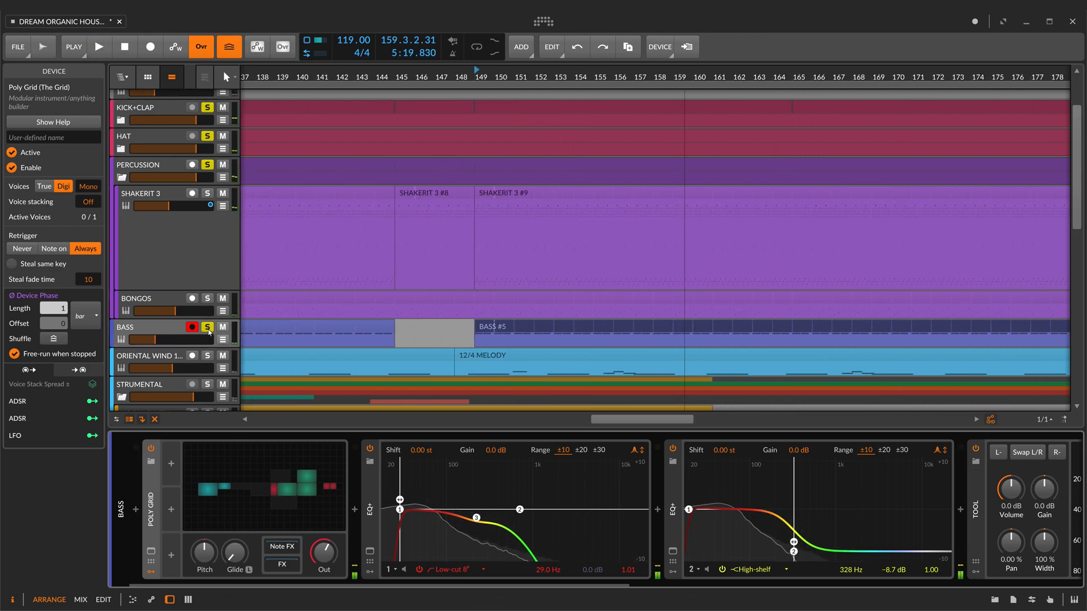
Step: Show the ORIENTAL WIND 12/4 track's devices, play its 12/4 MELODY clip with only this track soloed, and stop playback
{"action": "left_click", "coordinate": [143, 357]}
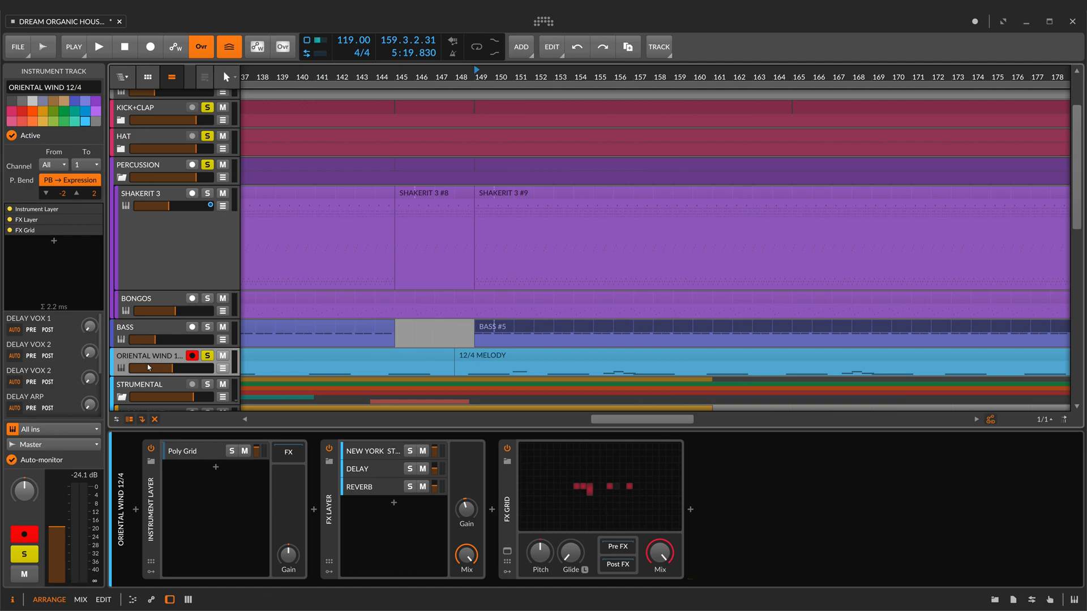
{"action": "left_click", "coordinate": [524, 358]}
{"action": "key", "text": "space"}
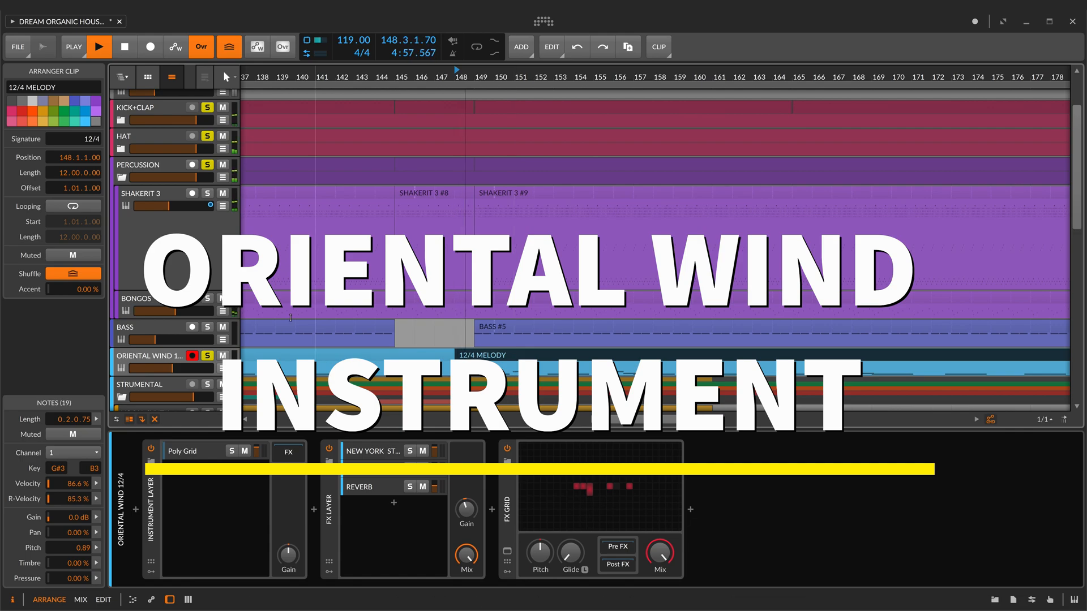
{"action": "key", "text": "space"}
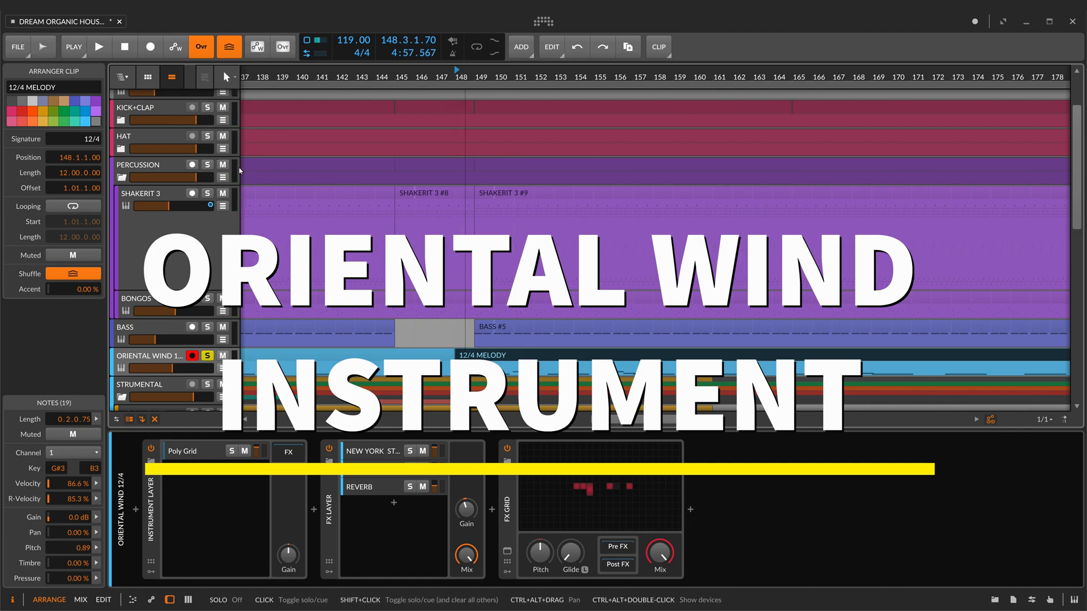
{"action": "key", "text": "space"}
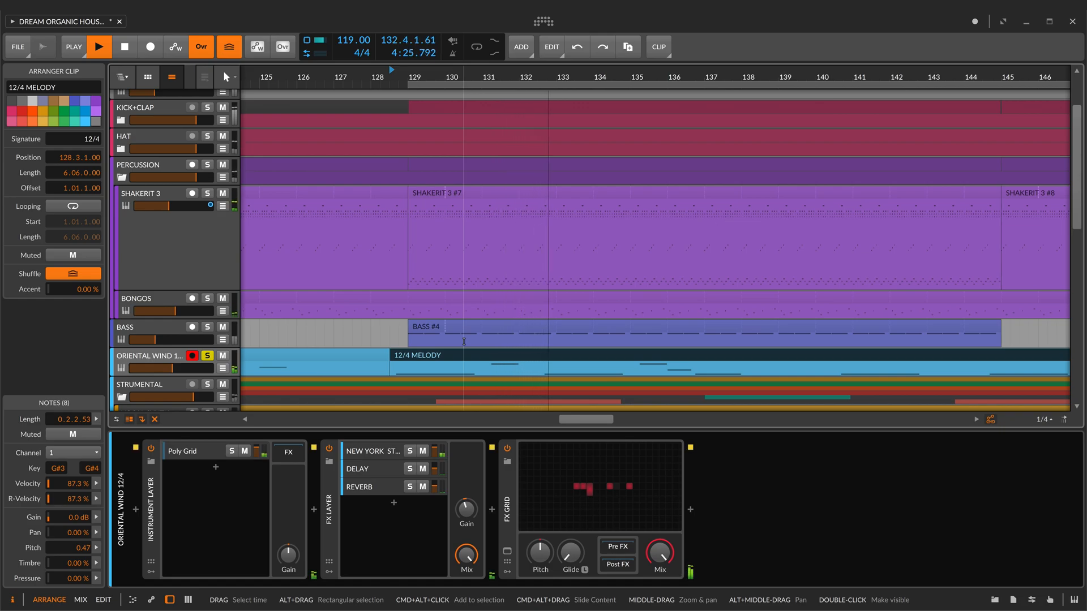
{"action": "key", "text": "space"}
Step: Open the Poly Grid patch inside ORIENTAL WIND 12/4's Instrument Layer and examine its sources, filter section and delay modules
{"action": "left_click", "coordinate": [199, 453]}
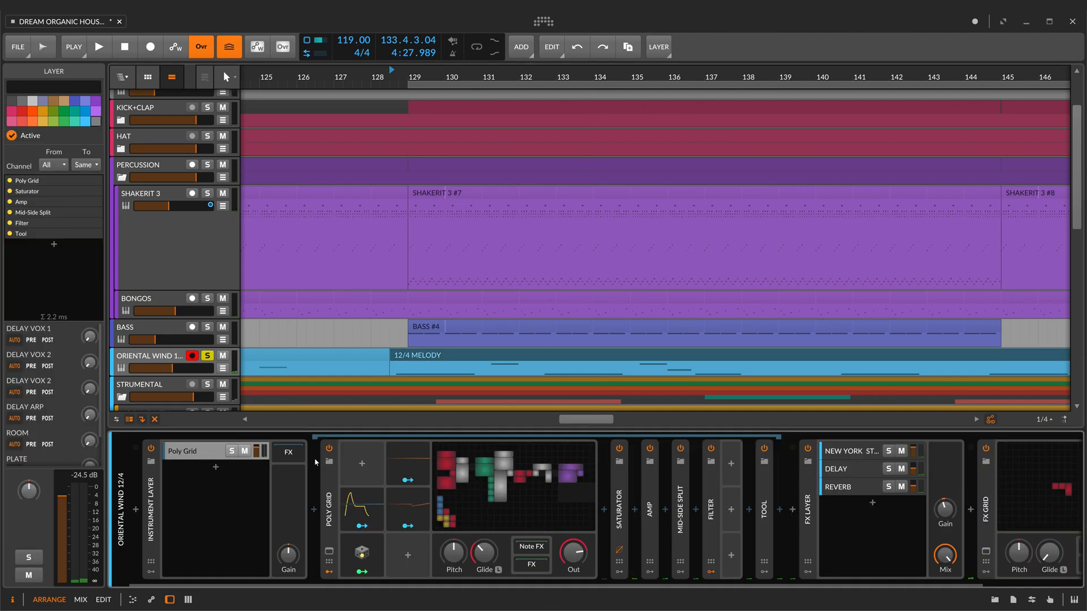
{"action": "left_click", "coordinate": [548, 512]}
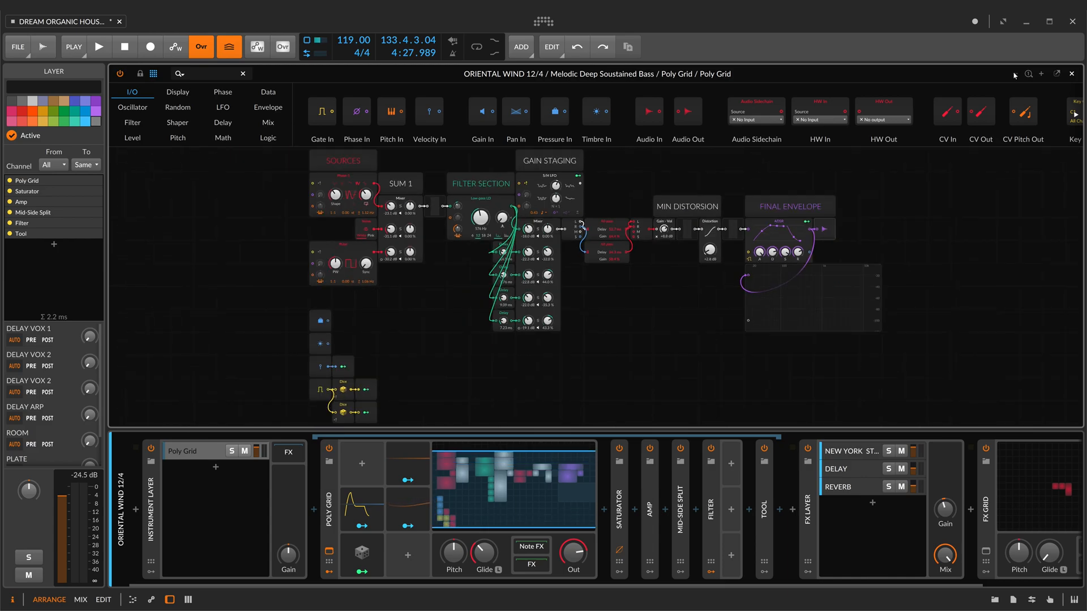
{"action": "left_click_drag", "start_coordinate": [288, 175], "coordinate": [376, 264]}
{"action": "left_click", "coordinate": [368, 229]}
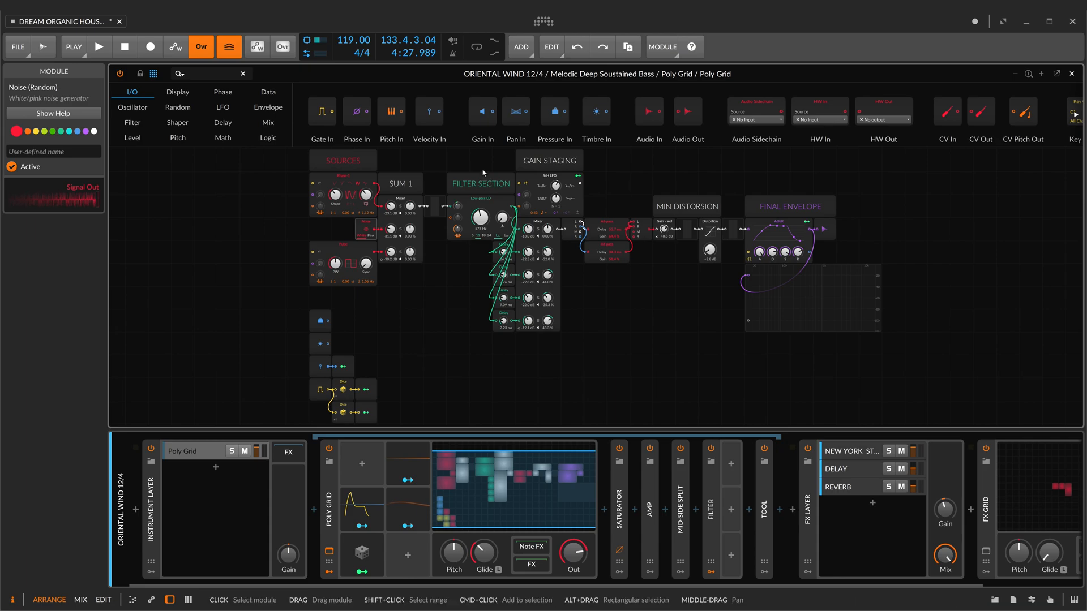
{"action": "left_click", "coordinate": [475, 184]}
{"action": "left_click_drag", "start_coordinate": [503, 358], "coordinate": [502, 252]}
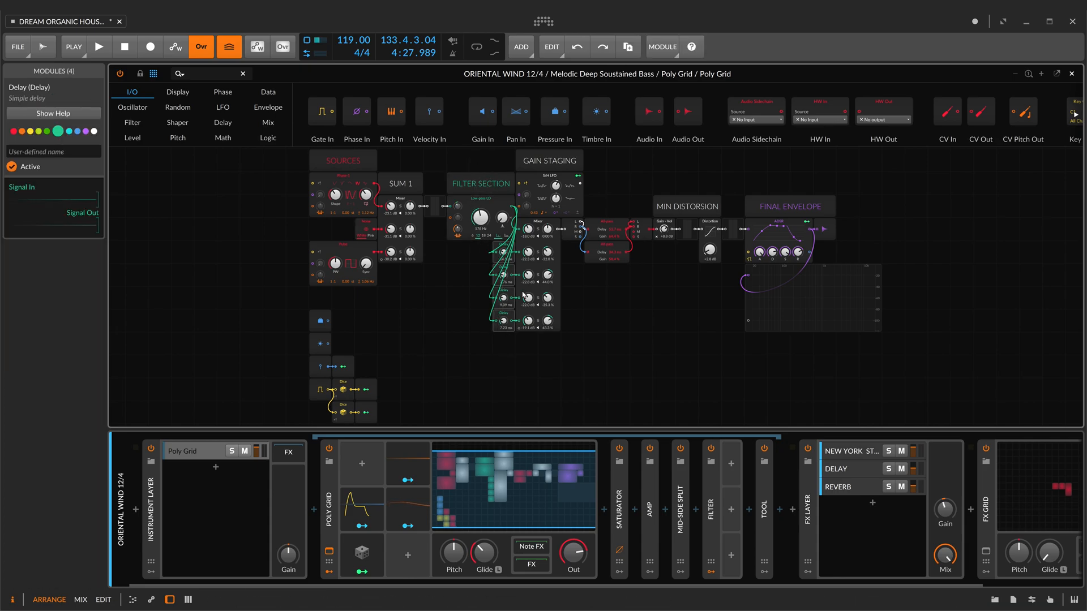
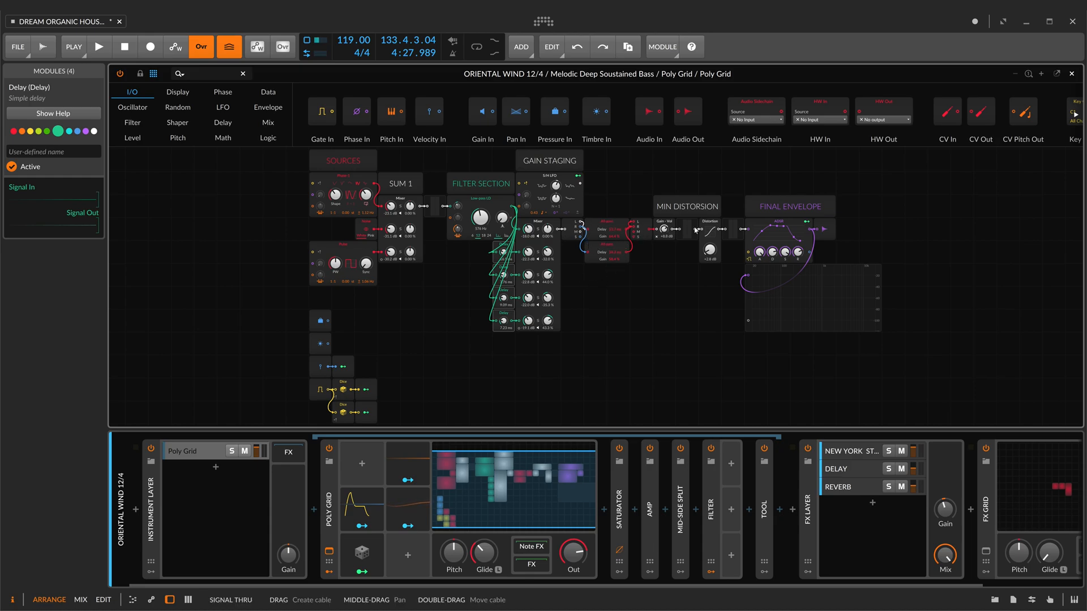
Step: Inspect the patch's three Modulator Out modules and their Attack, Decay and Cutoff mappings
{"action": "scroll", "coordinate": [397, 334], "scroll_direction": "down", "scroll_amount": 1}
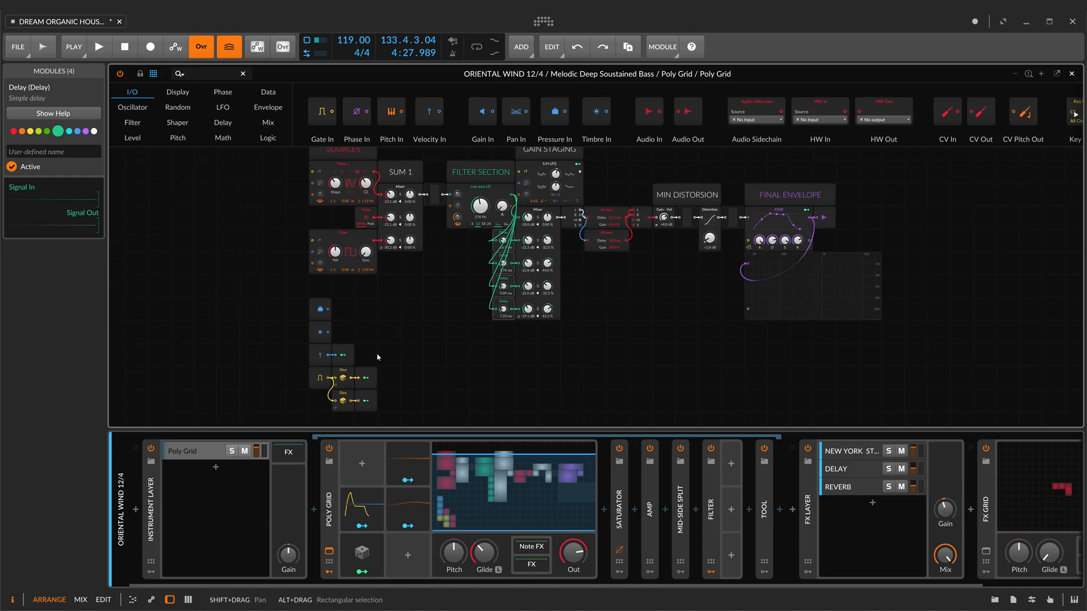
{"action": "left_click", "coordinate": [346, 354]}
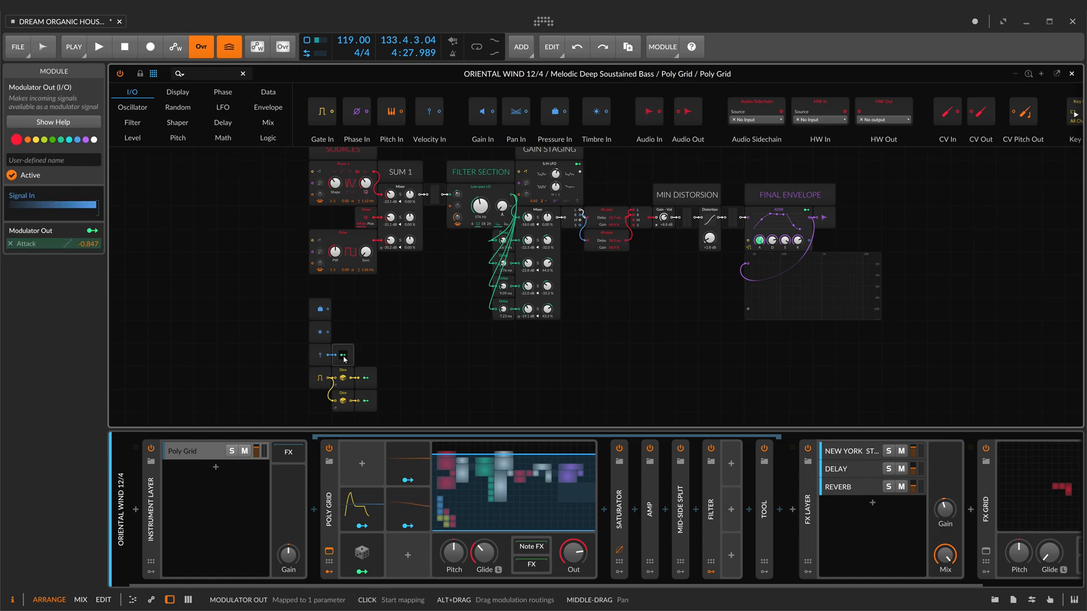
{"action": "left_click", "coordinate": [344, 356]}
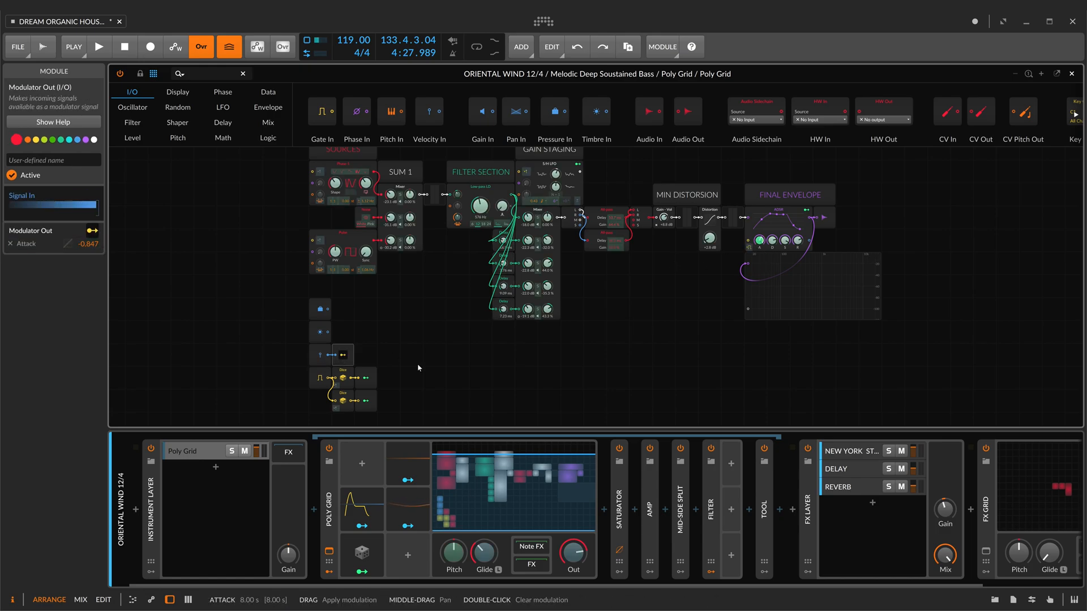
{"action": "left_click", "coordinate": [369, 379]}
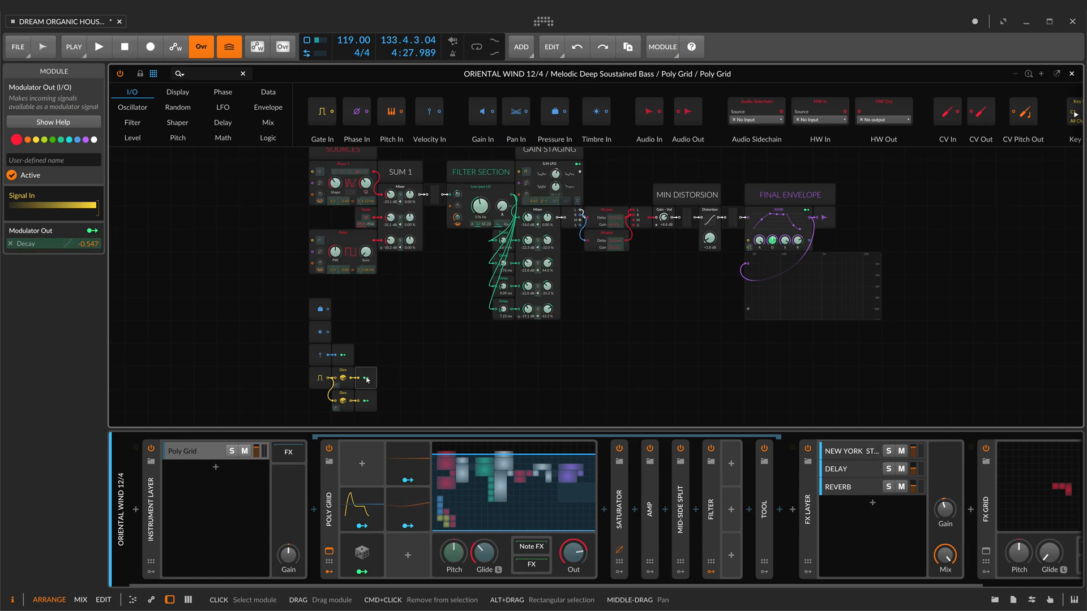
{"action": "left_click", "coordinate": [368, 404]}
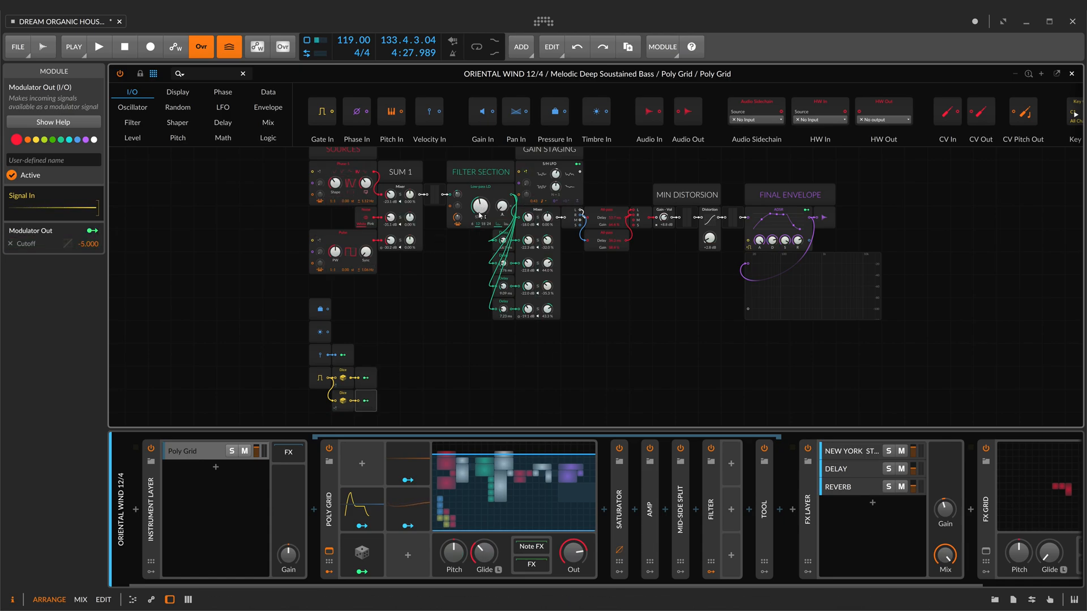
{"action": "left_click", "coordinate": [457, 380]}
Step: Inspect the Poly Grid device's Classic LFO 1, envelope, Random and Classic LFO 2 modulators, and hide their detail panel
{"action": "left_click", "coordinate": [418, 479]}
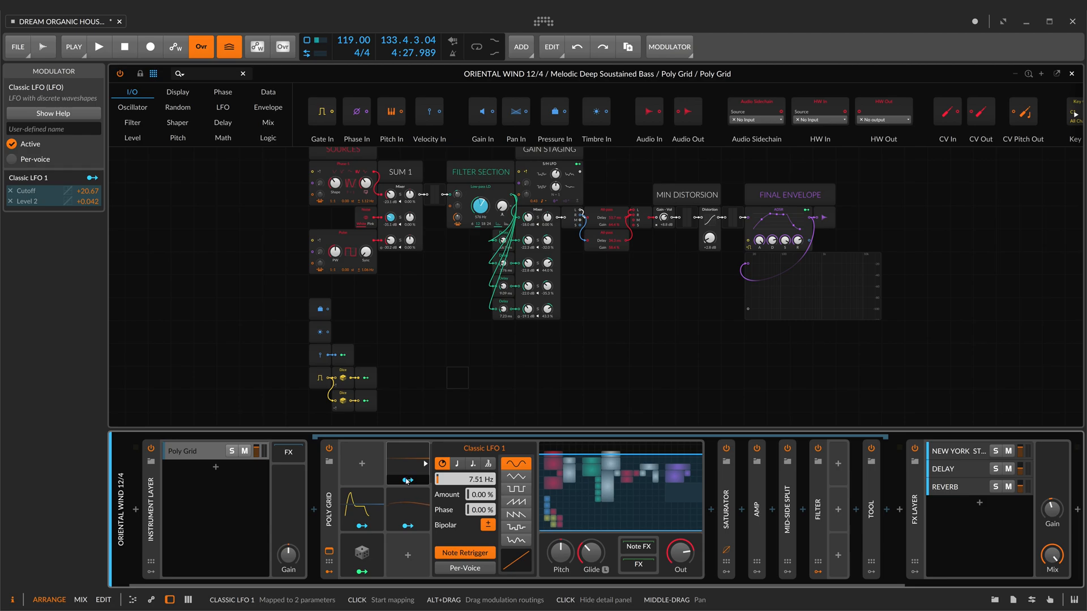
{"action": "left_click", "coordinate": [362, 507]}
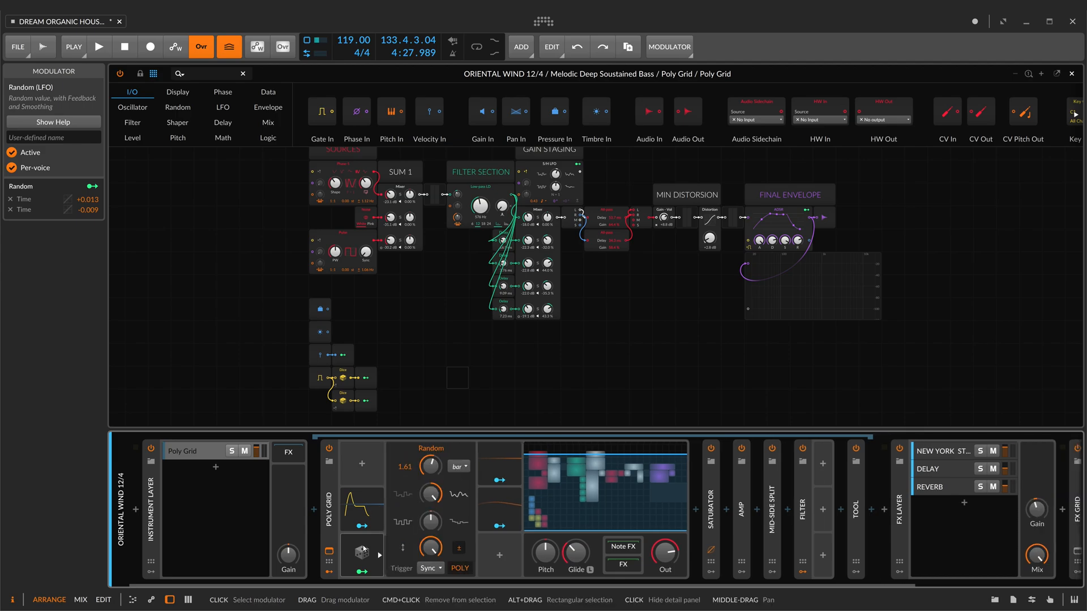
{"action": "left_click", "coordinate": [362, 557]}
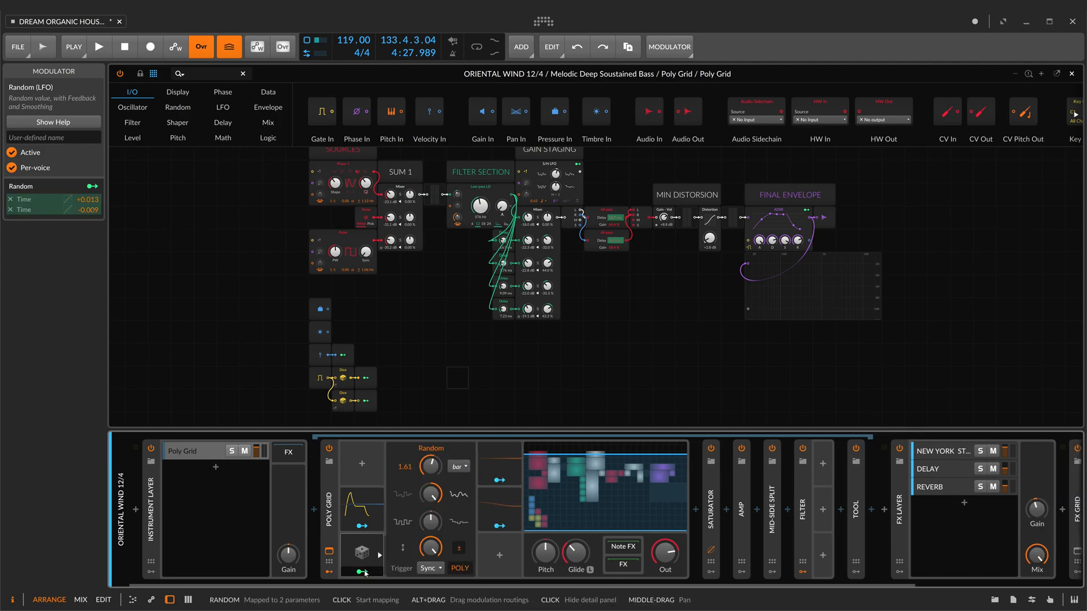
{"action": "left_click", "coordinate": [506, 498]}
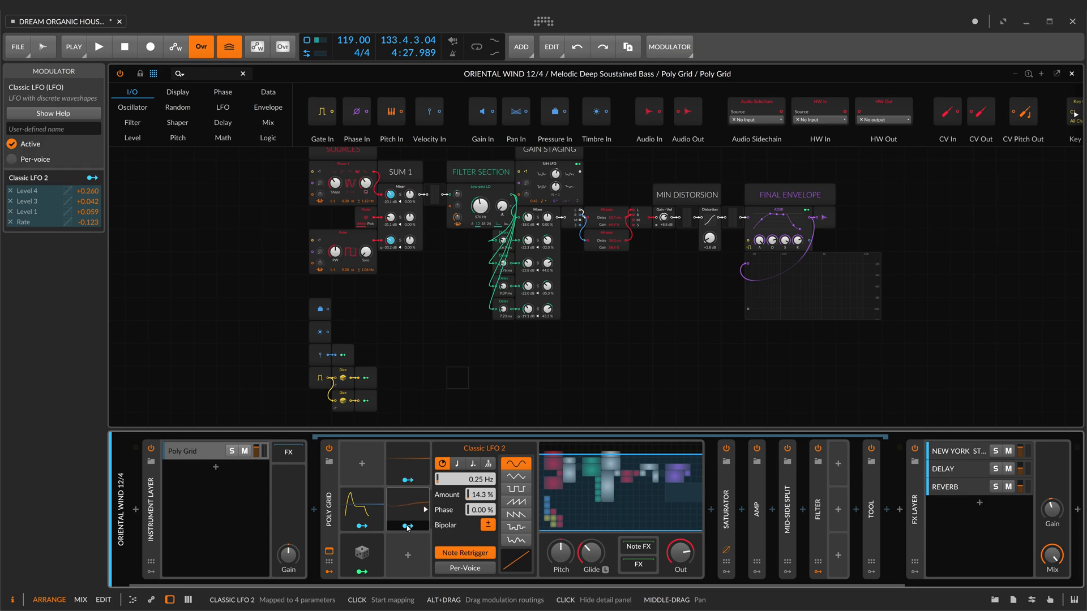
{"action": "left_click", "coordinate": [408, 500]}
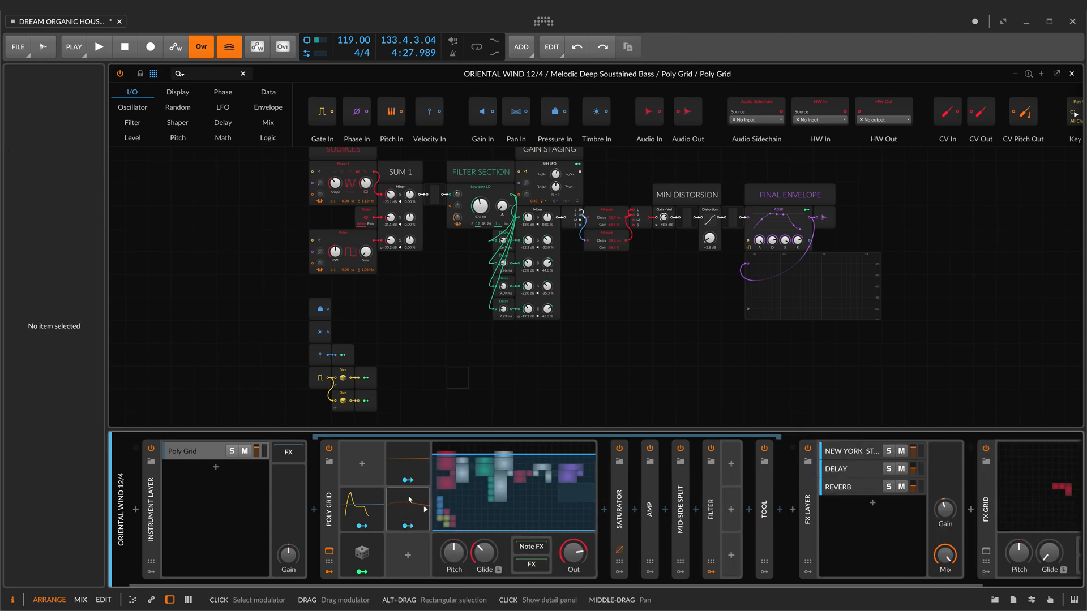
Step: Expand the layer's Saturator, Amp, Mid-Side Split, Filter and Tool devices, and show the EQ-5 inside the Mid-Side Split
{"action": "double_click", "coordinate": [621, 482]}
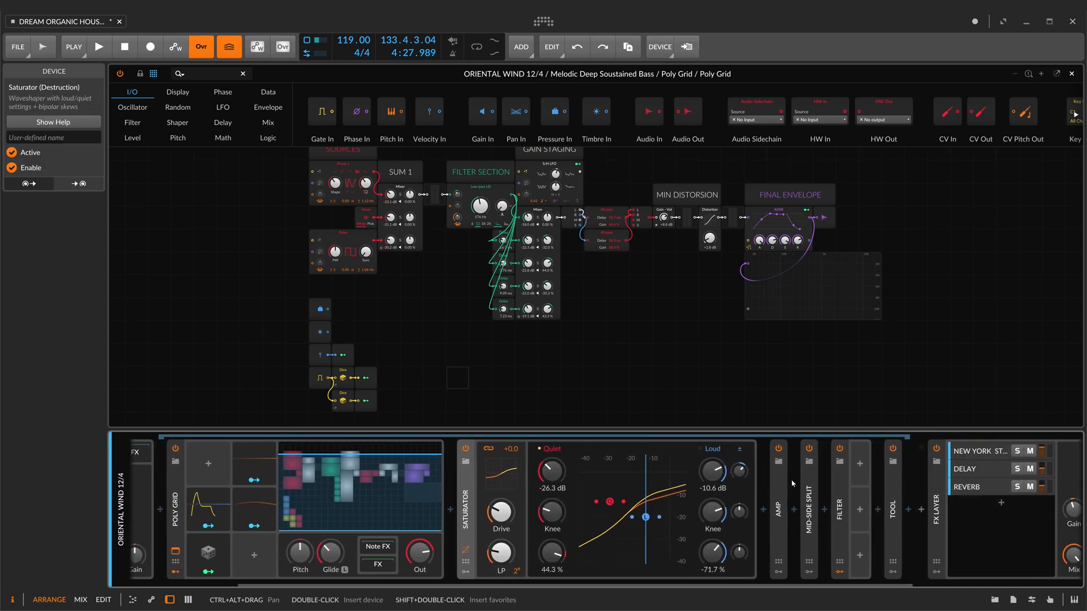
{"action": "double_click", "coordinate": [780, 485]}
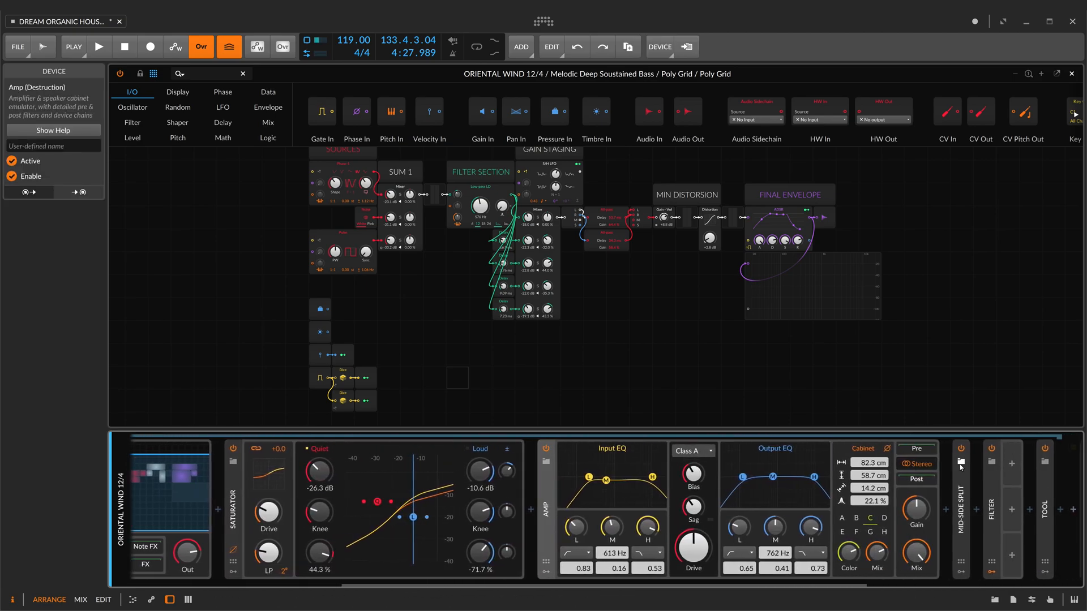
{"action": "double_click", "coordinate": [961, 467]}
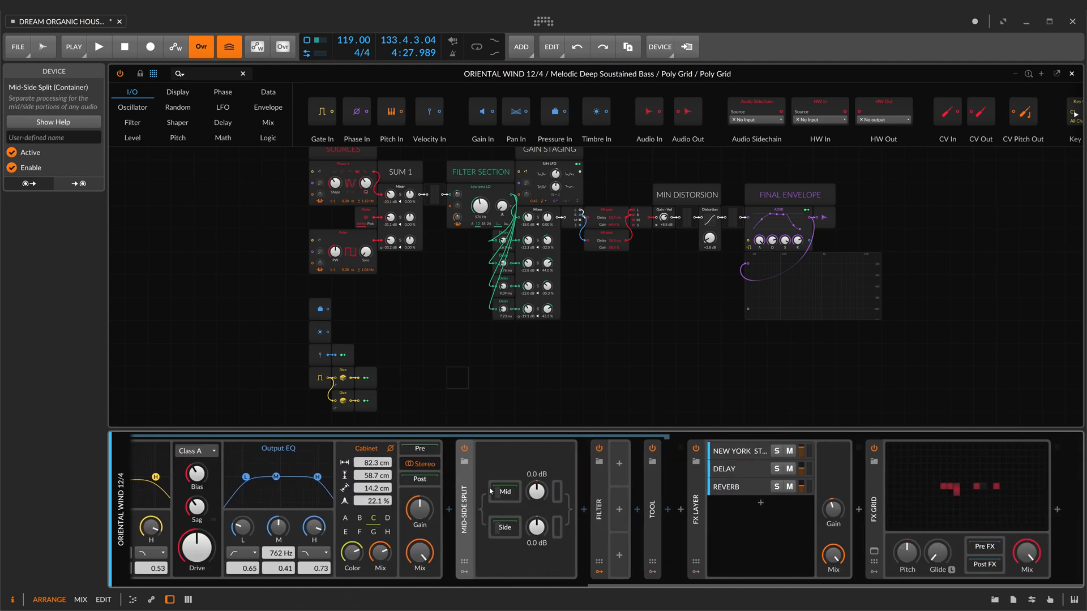
{"action": "left_click", "coordinate": [490, 492]}
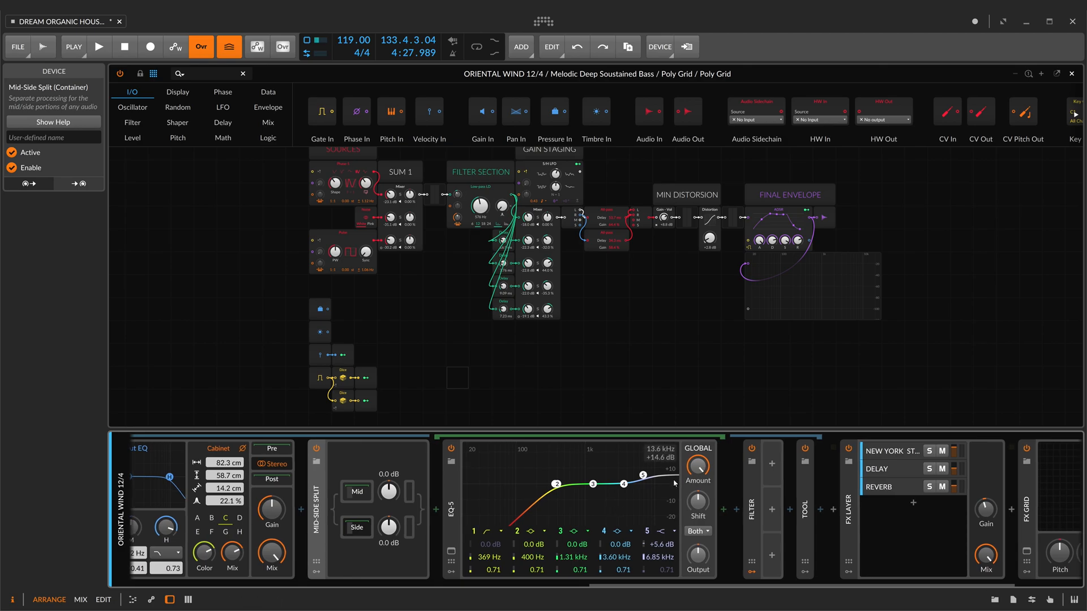
{"action": "double_click", "coordinate": [754, 485]}
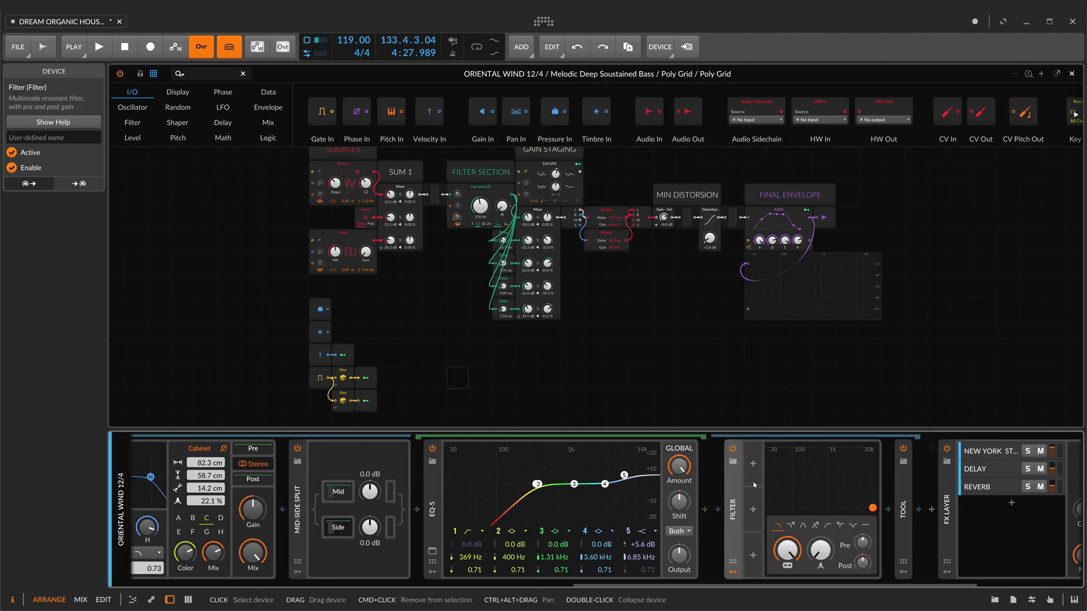
{"action": "left_click", "coordinate": [728, 486]}
{"action": "double_click", "coordinate": [728, 484]}
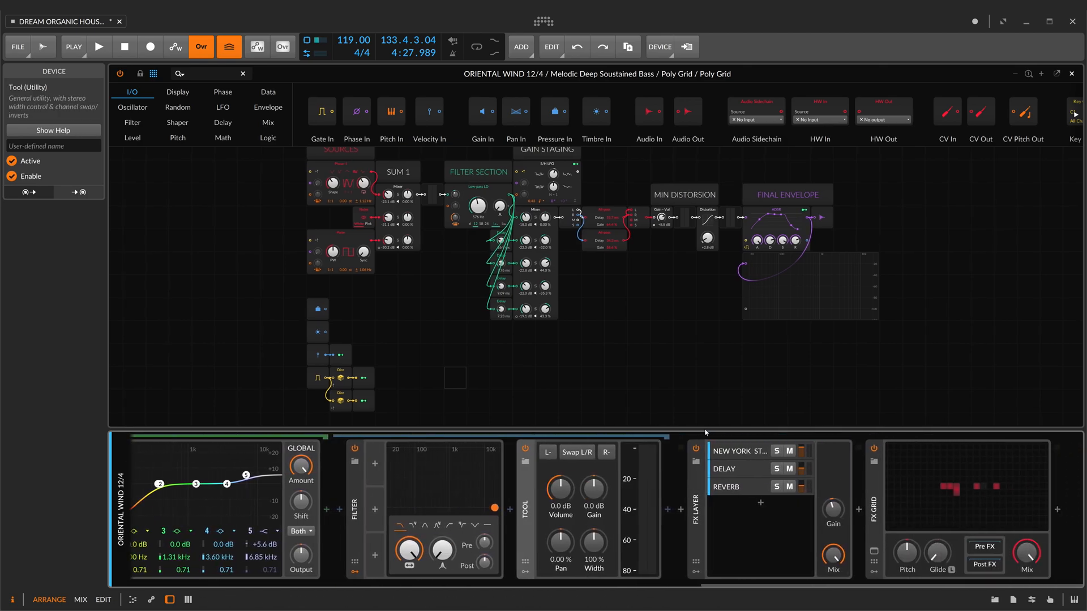
Step: Examine the Original, Compression, Saturation and Distortion layers of NEW YORK STEREO inside the ORIENTAL WIND 12/4 FX Layer
{"action": "left_click", "coordinate": [695, 484]}
{"action": "left_click", "coordinate": [738, 452]}
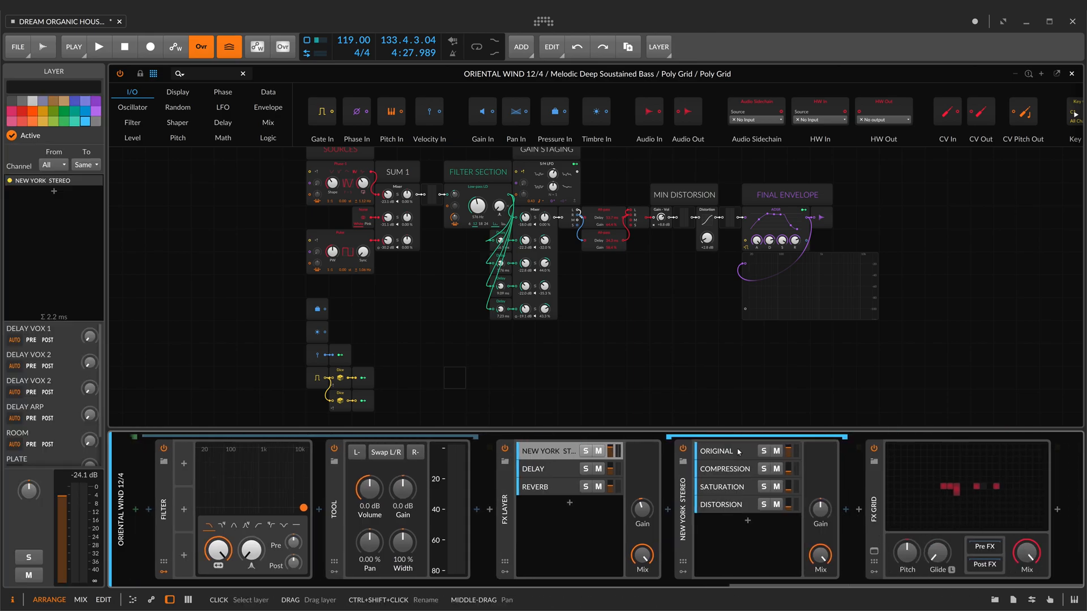
{"action": "left_click", "coordinate": [728, 469]}
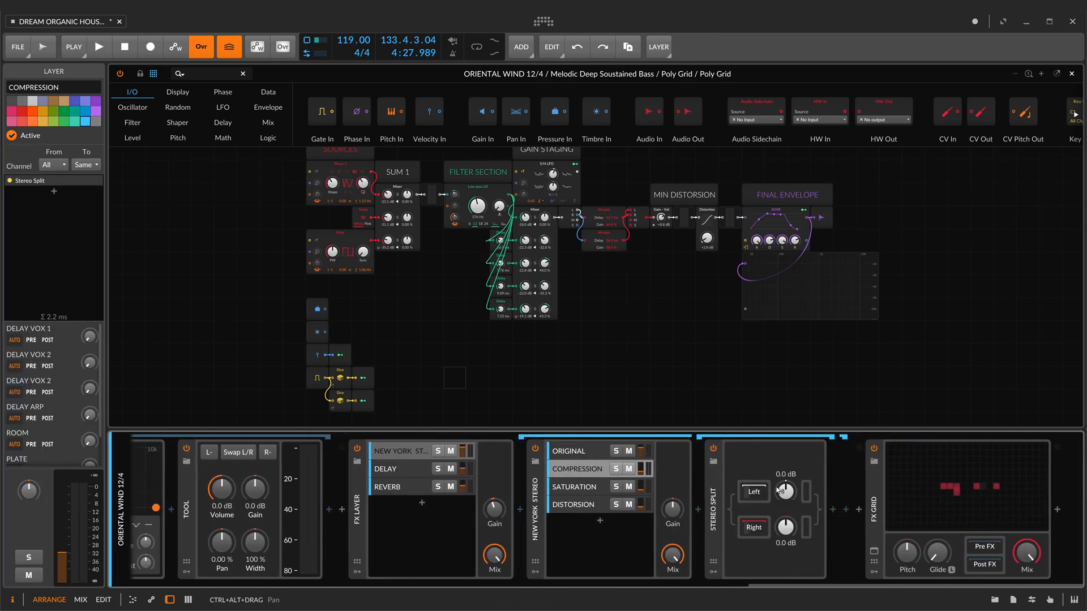
{"action": "left_click", "coordinate": [582, 487]}
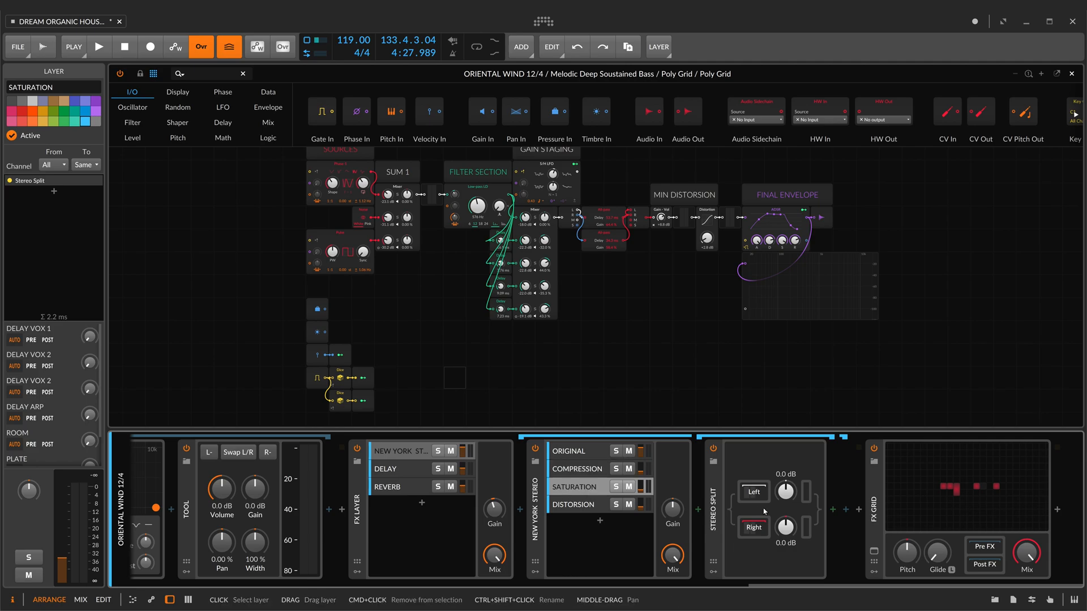
{"action": "left_click", "coordinate": [596, 505]}
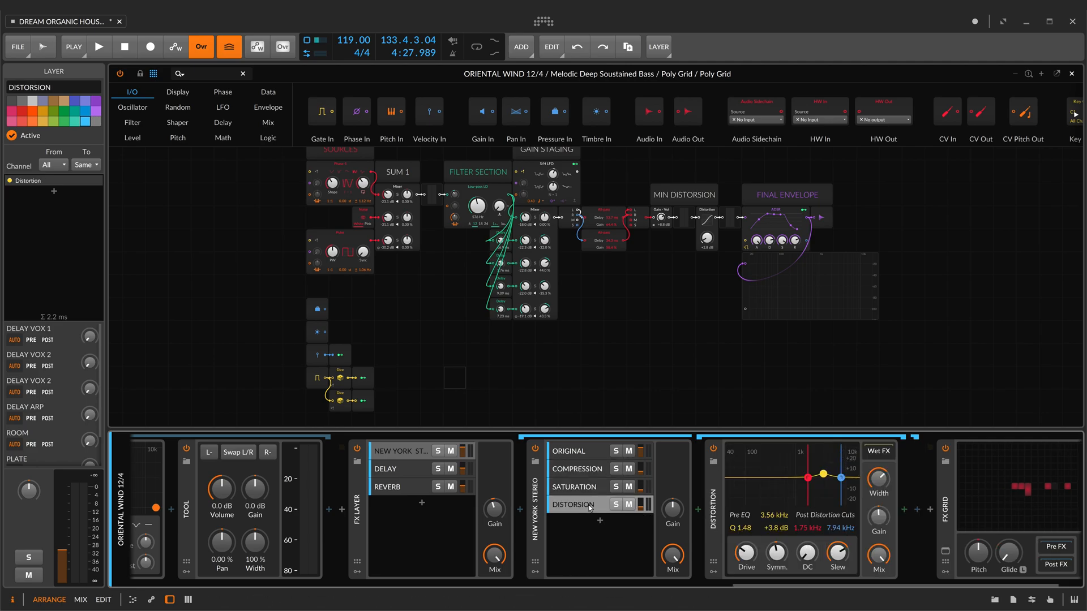
Step: Show the EQ-5 and Delay-2 in the FX Layer's DELAY layer and the Stereo Split's left channel in its REVERB layer
{"action": "left_click", "coordinate": [571, 470]}
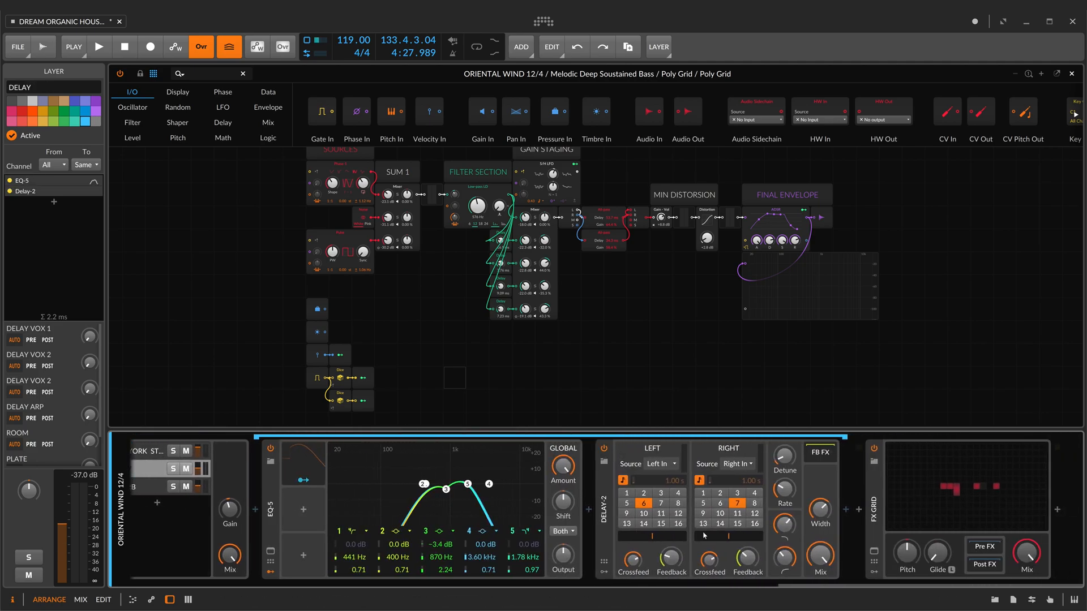
{"action": "left_click", "coordinate": [156, 490]}
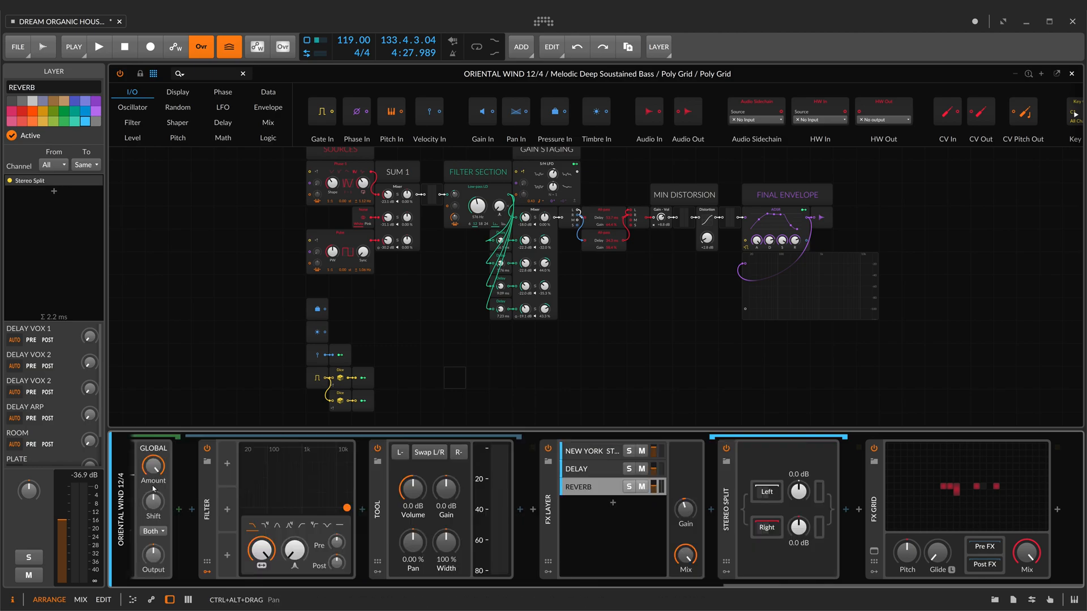
{"action": "left_click", "coordinate": [770, 492]}
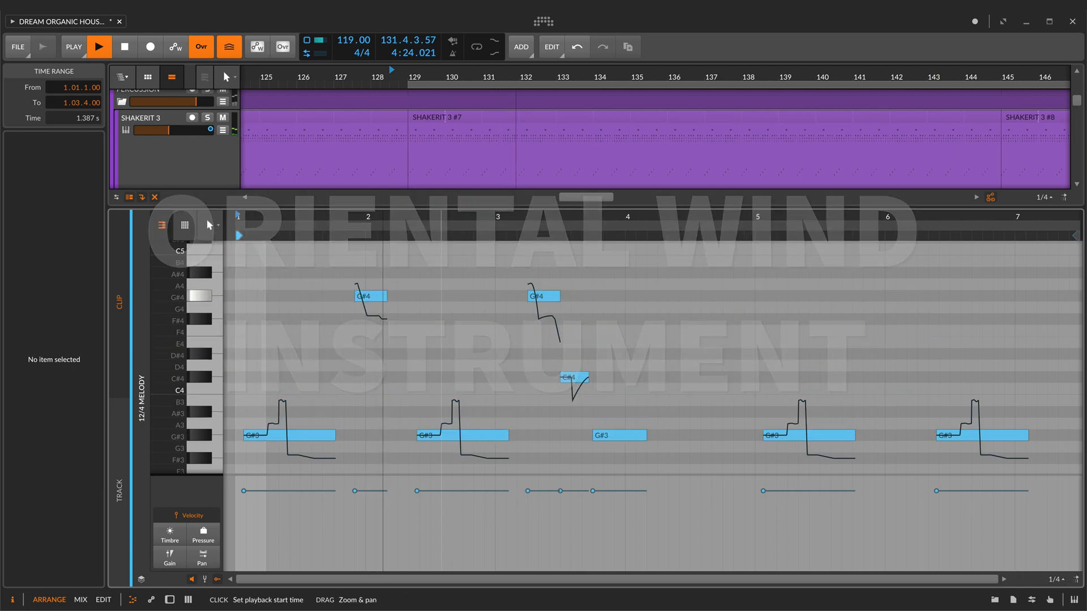
Step: Examine the notes and pitch curves of the 12/4 MELODY clip closely up to bar 4 during playback
{"action": "left_click_drag", "start_coordinate": [441, 218], "coordinate": [623, 244]}
{"action": "scroll", "coordinate": [810, 358], "scroll_direction": "right", "scroll_amount": 2}
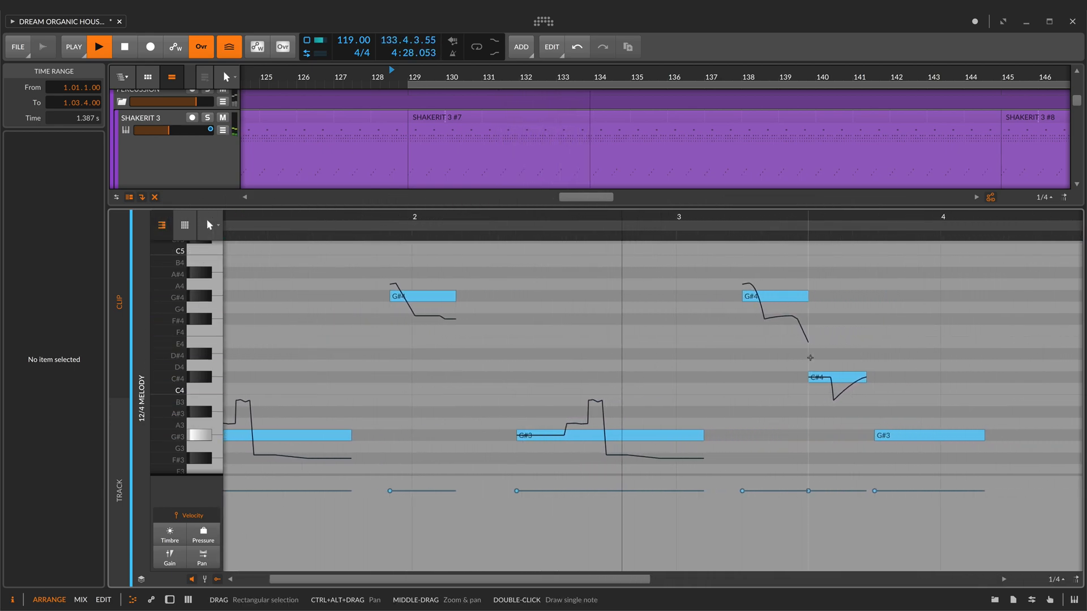
{"action": "scroll", "coordinate": [810, 358], "scroll_direction": "right", "scroll_amount": 2}
{"action": "left_click_drag", "start_coordinate": [761, 220], "coordinate": [569, 266]}
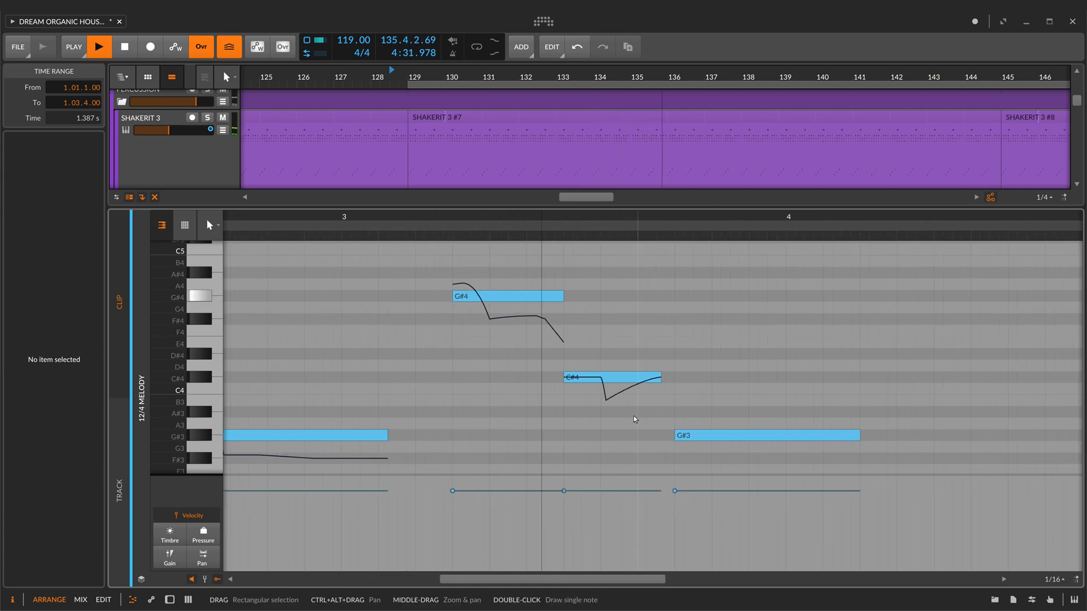
Step: Open the ORIENTAL WIND 12/4 track's Poly Grid patch to watch its signal during playback, and stop playback
{"action": "key", "text": "d"}
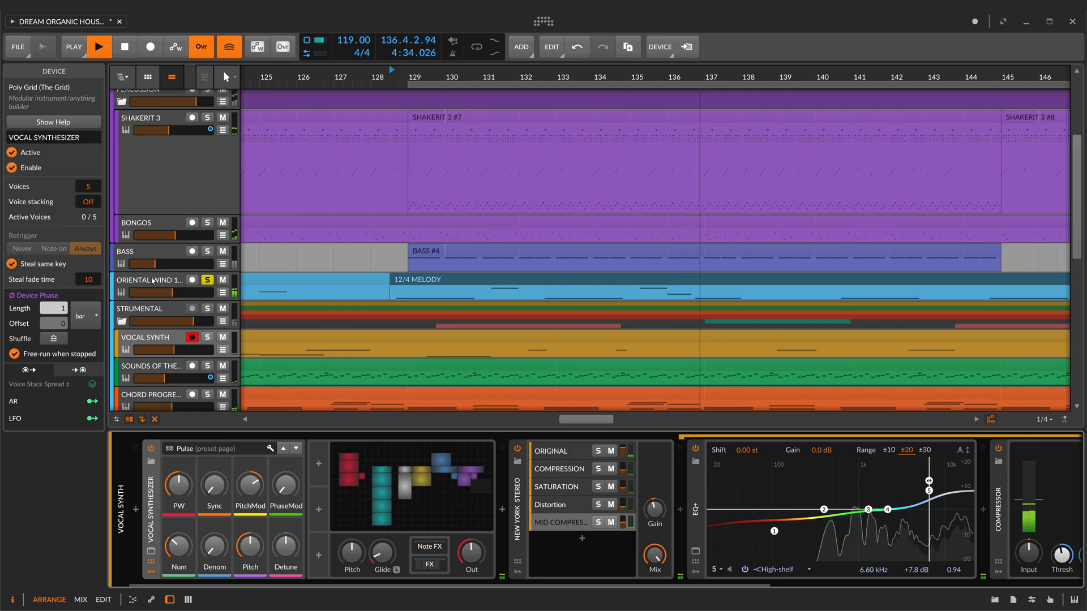
{"action": "left_click", "coordinate": [153, 281]}
{"action": "double_click", "coordinate": [529, 500]}
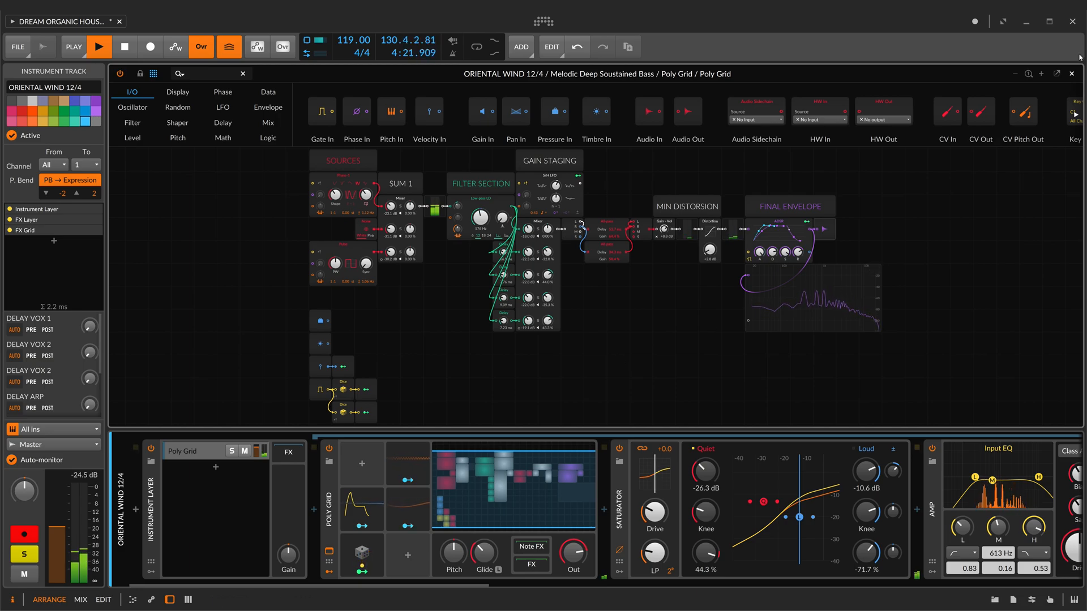
{"action": "key", "text": "space"}
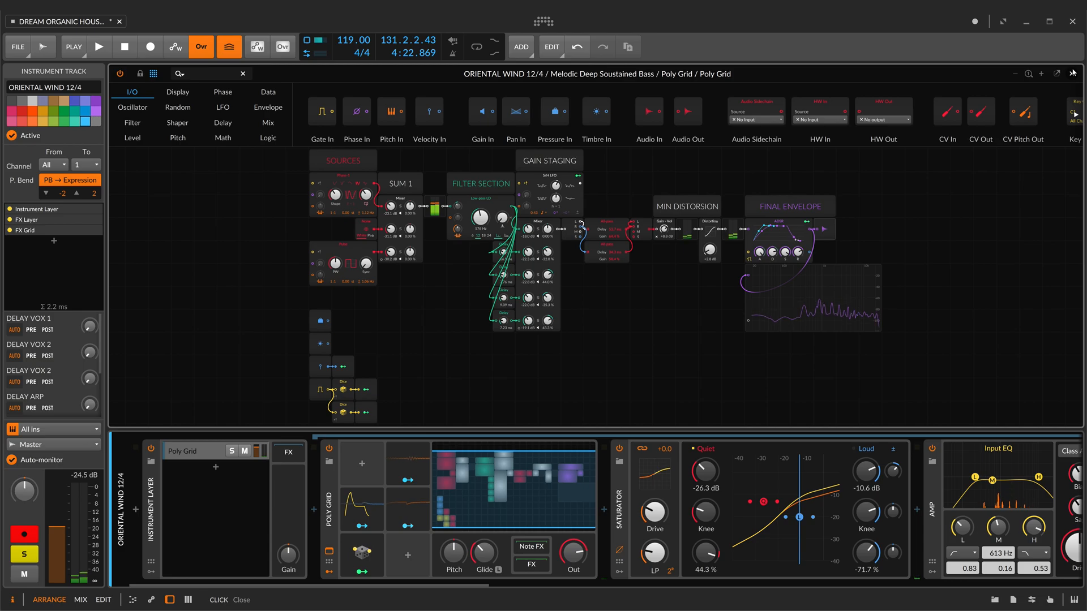
Step: Solo only the STRUMENTAL group and show its Dynamics device with the KICK+CLAP Master sidechain source
{"action": "left_click", "coordinate": [652, 386]}
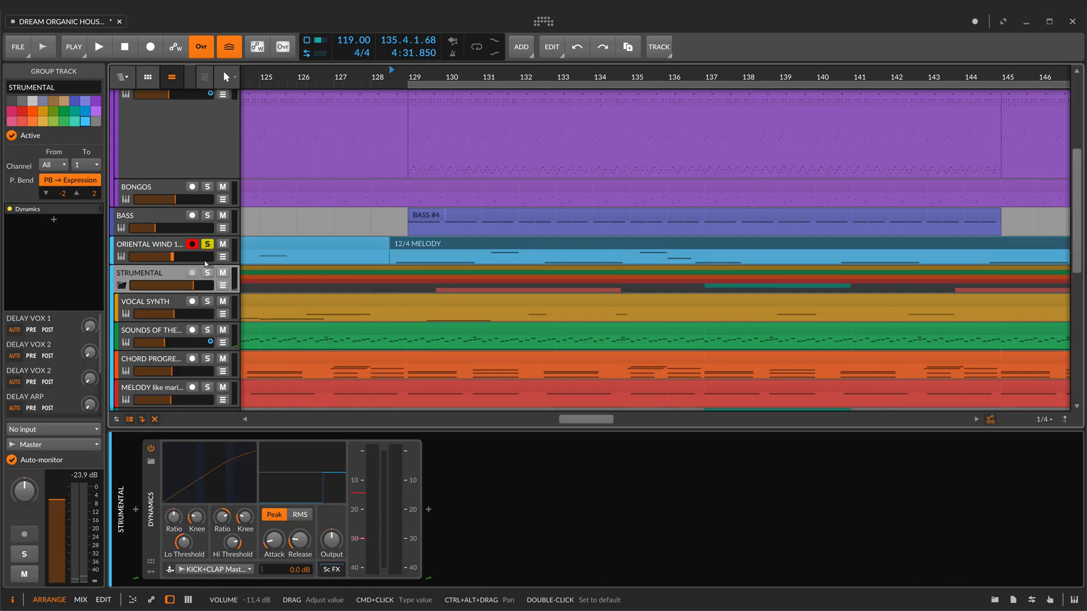
{"action": "left_click", "coordinate": [207, 272]}
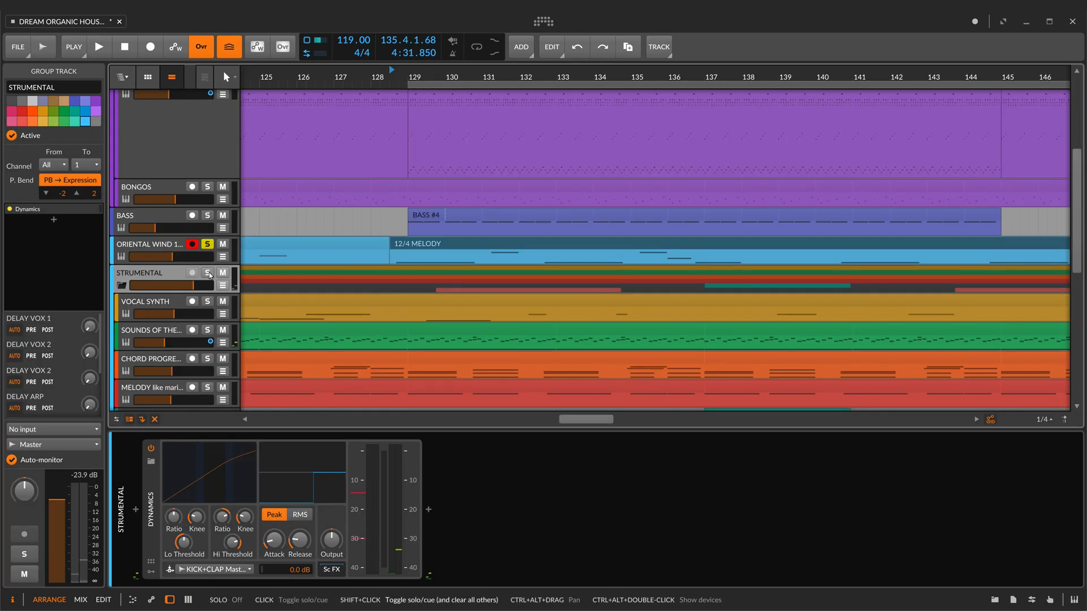
{"action": "scroll", "coordinate": [245, 277], "scroll_direction": "down", "scroll_amount": 3}
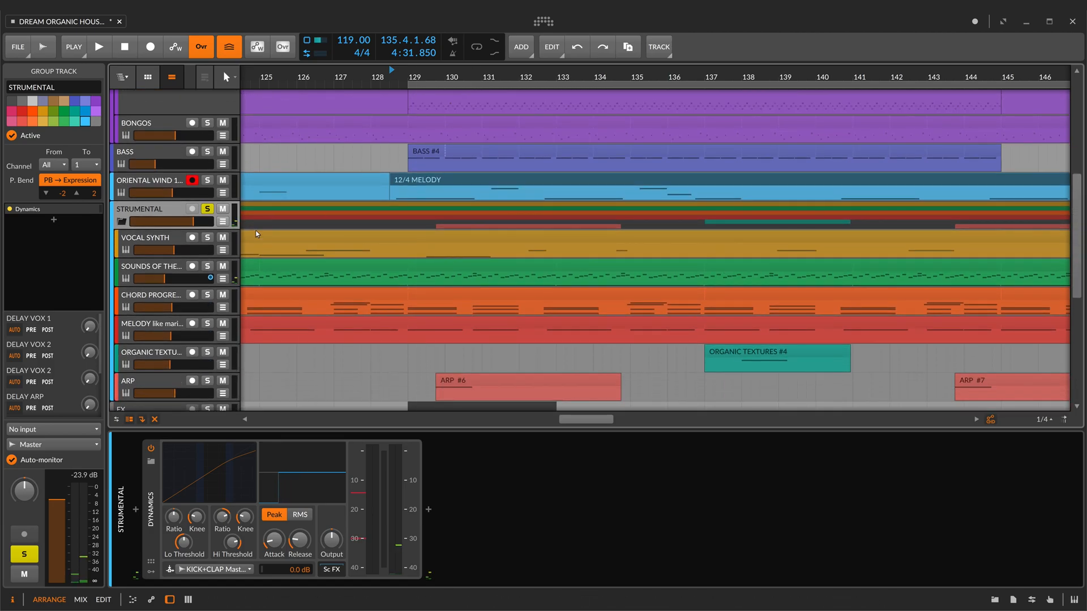
{"action": "scroll", "coordinate": [234, 282], "scroll_direction": "down", "scroll_amount": 1}
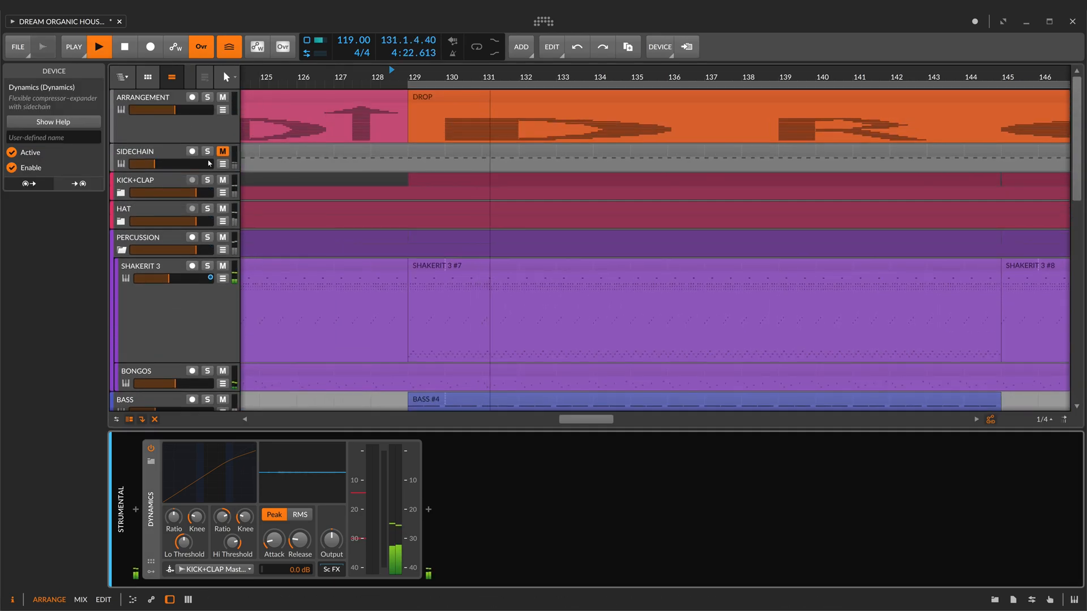
Step: Watch the STRUMENTAL group's Dynamics compression while the soloed instruments play, and stop playback
{"action": "scroll", "coordinate": [390, 231], "scroll_direction": "down", "scroll_amount": 3}
{"action": "scroll", "coordinate": [390, 231], "scroll_direction": "down", "scroll_amount": 5}
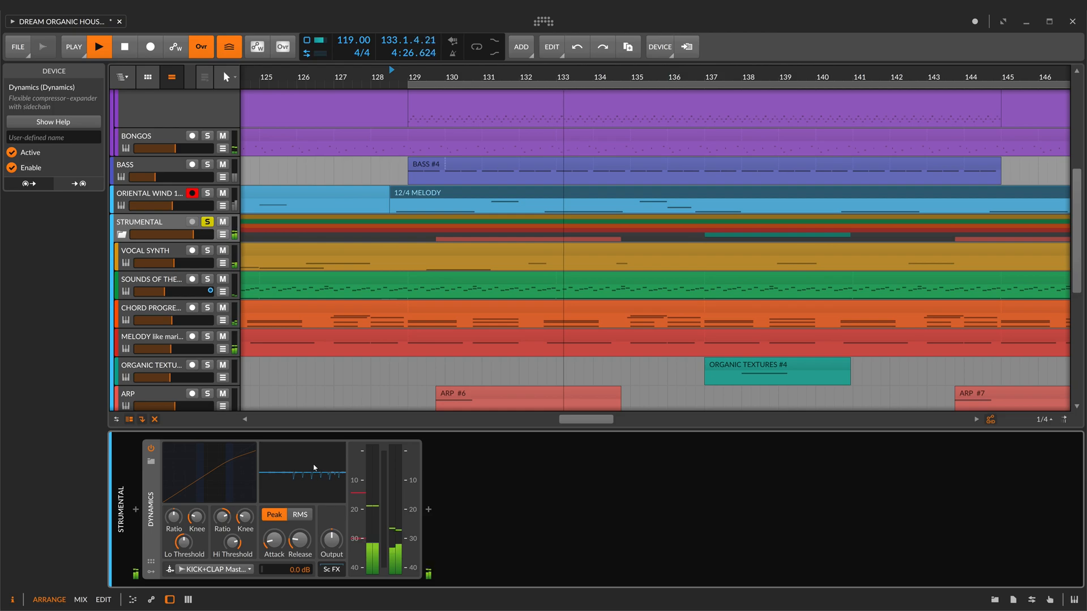
{"action": "scroll", "coordinate": [374, 277], "scroll_direction": "up", "scroll_amount": 1}
{"action": "scroll", "coordinate": [374, 277], "scroll_direction": "up", "scroll_amount": 8}
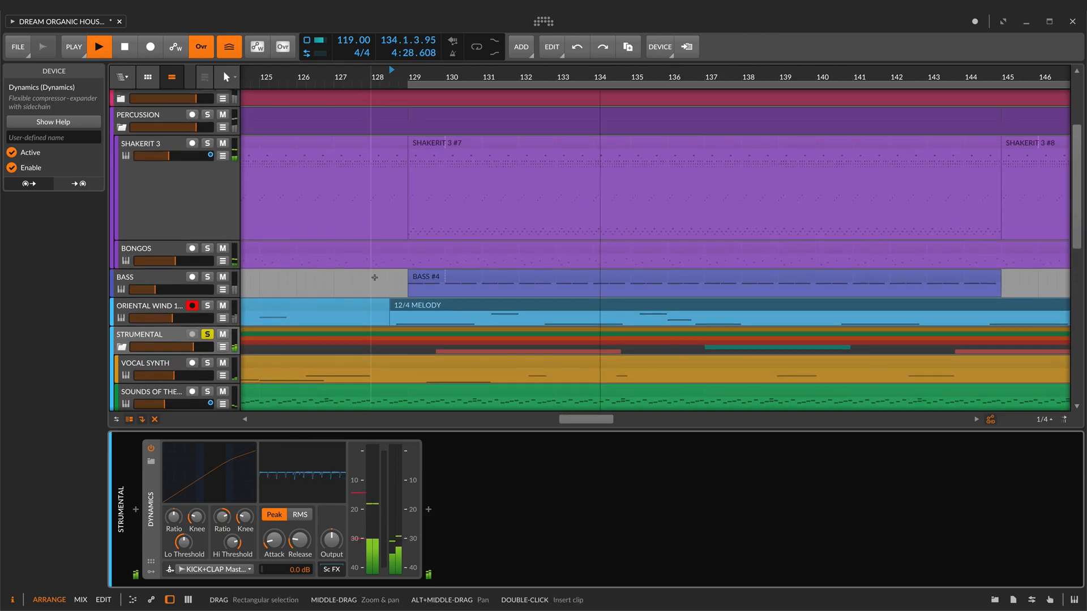
{"action": "key", "text": "space"}
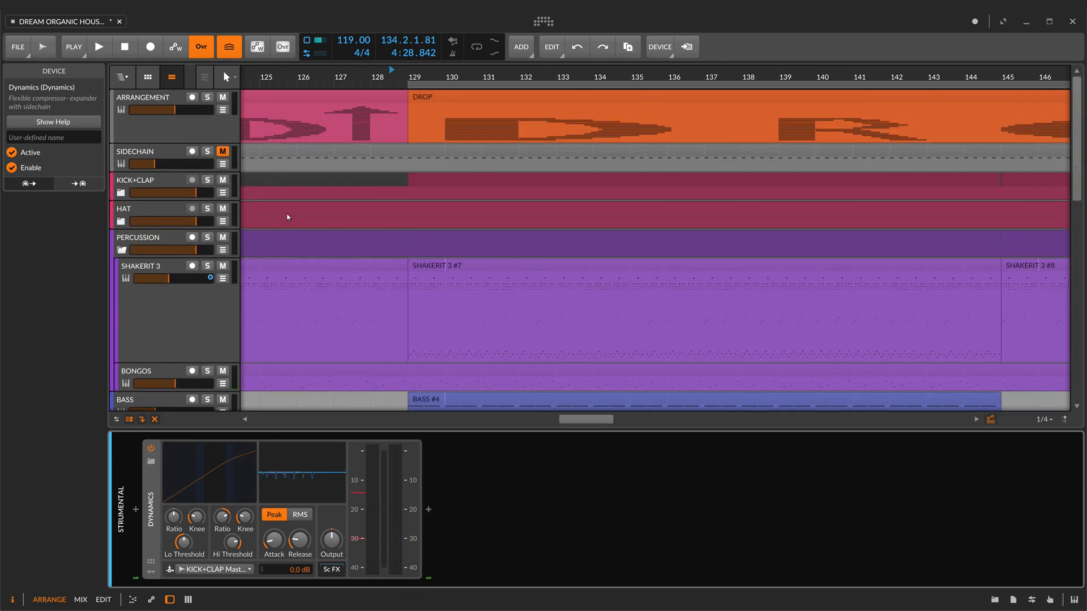
Step: Solo only the VOCAL SYNTH track and open its VOCAL SYNTHESIZER patch with the entire module layout in view
{"action": "scroll", "coordinate": [287, 218], "scroll_direction": "down", "scroll_amount": 10}
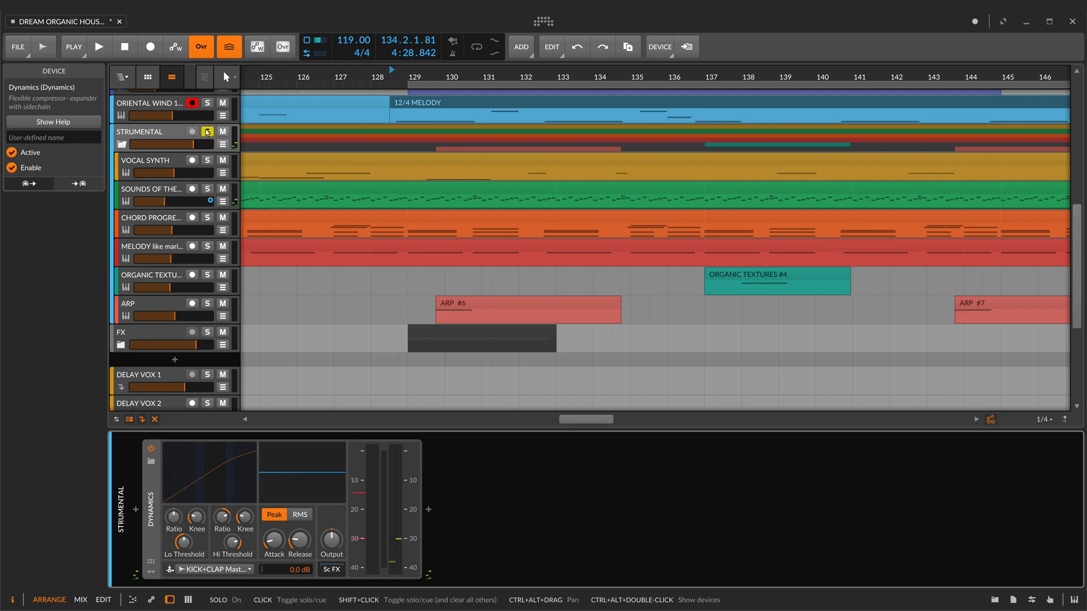
{"action": "left_click", "coordinate": [207, 161], "text": "shift"}
{"action": "left_click", "coordinate": [162, 162]}
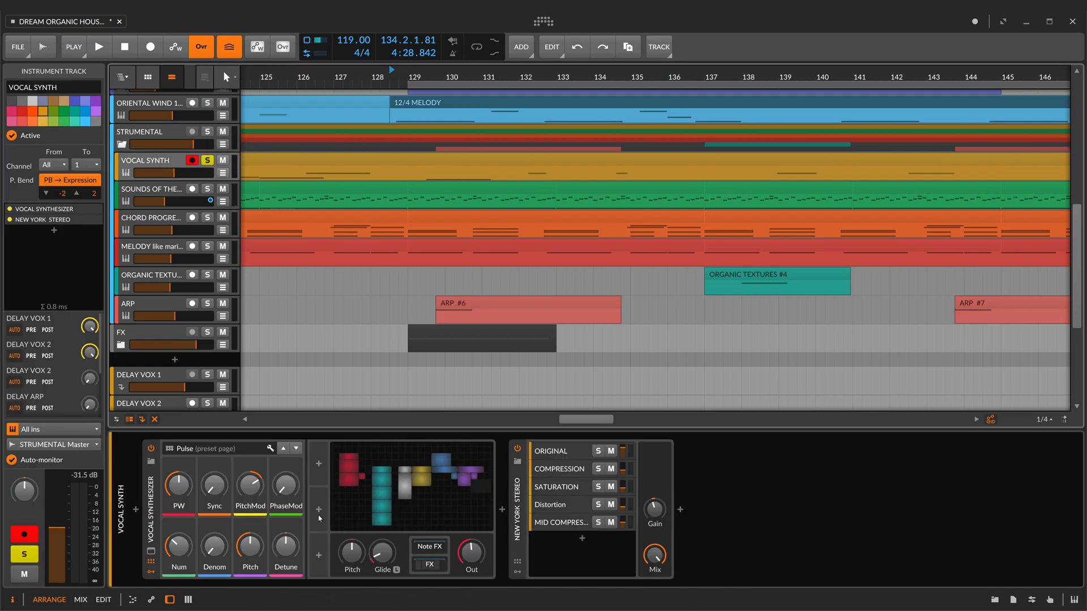
{"action": "left_click", "coordinate": [427, 502]}
{"action": "left_click", "coordinate": [1016, 75]}
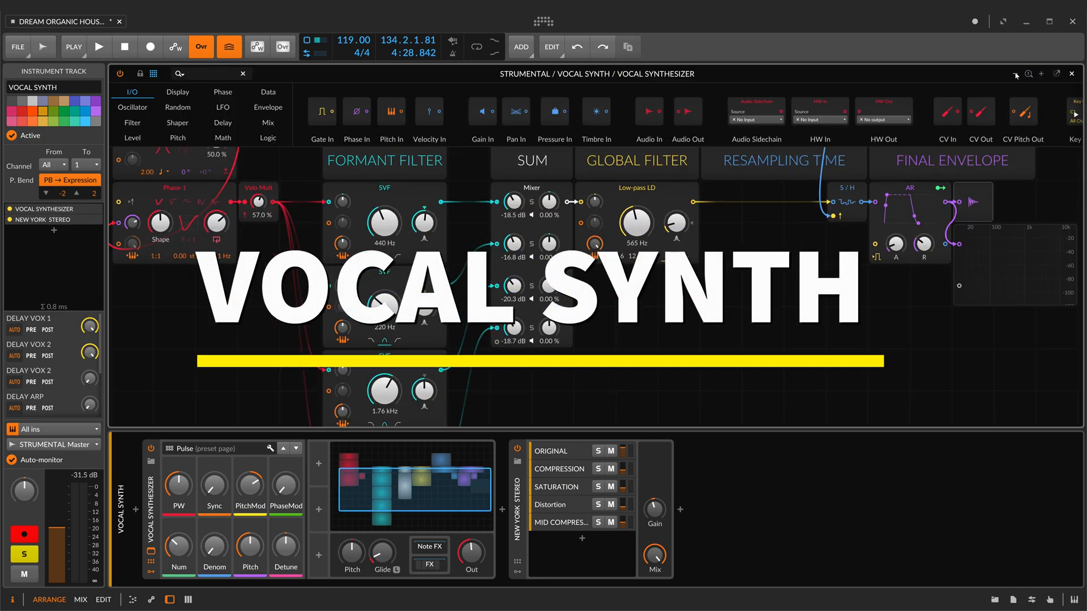
{"action": "left_click", "coordinate": [1016, 75]}
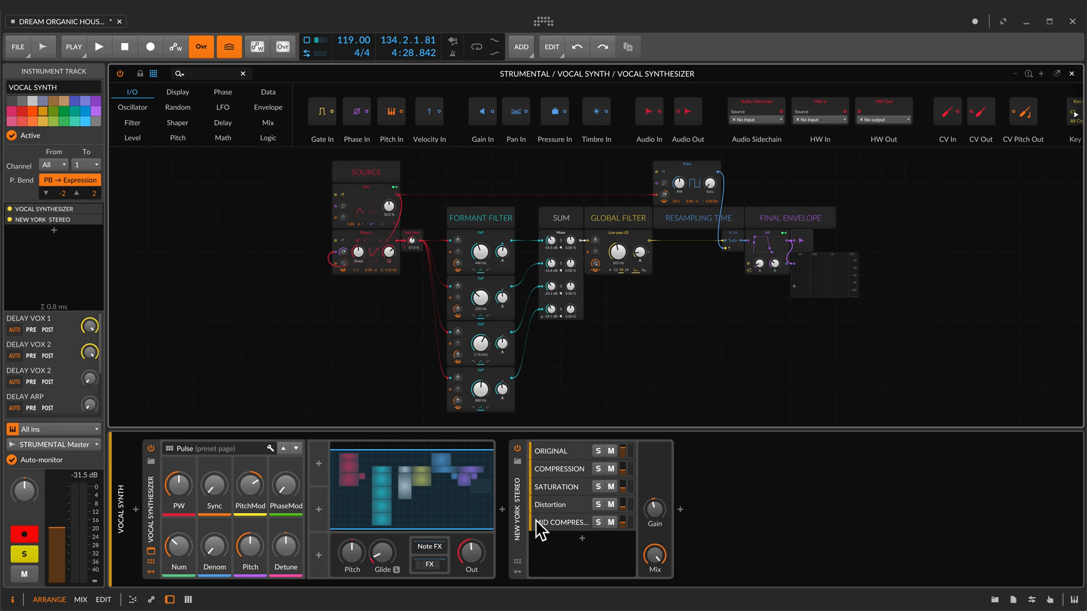
Step: Examine the Compression, Saturation, Distortion and Mid Compression layers of NEW YORK STEREO on the VOCAL SYNTH track
{"action": "left_click", "coordinate": [558, 469]}
{"action": "left_click", "coordinate": [563, 487]}
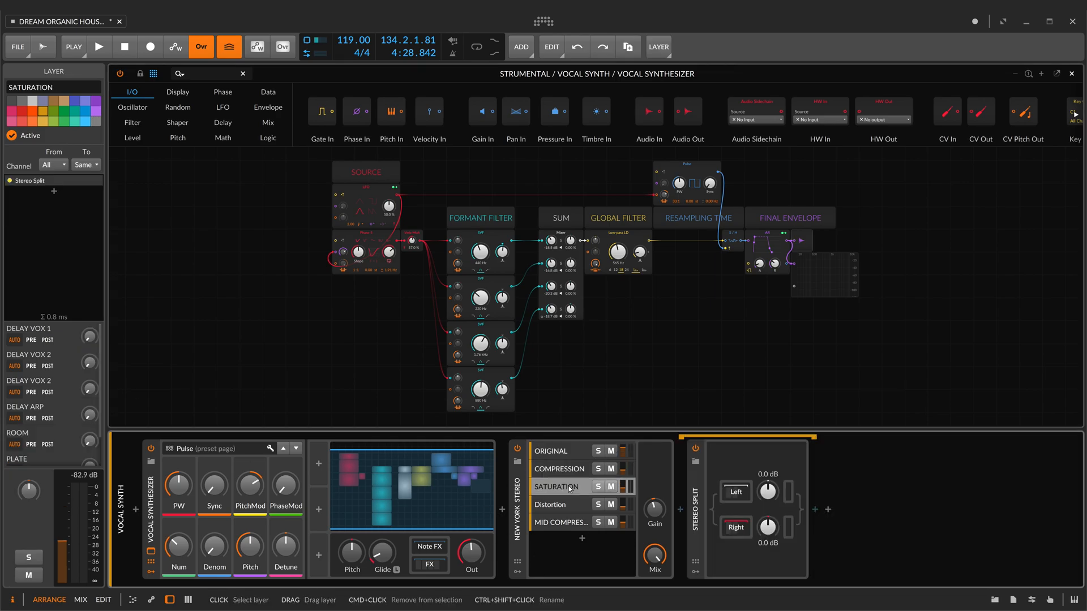
{"action": "left_click", "coordinate": [571, 506]}
{"action": "left_click", "coordinate": [563, 524]}
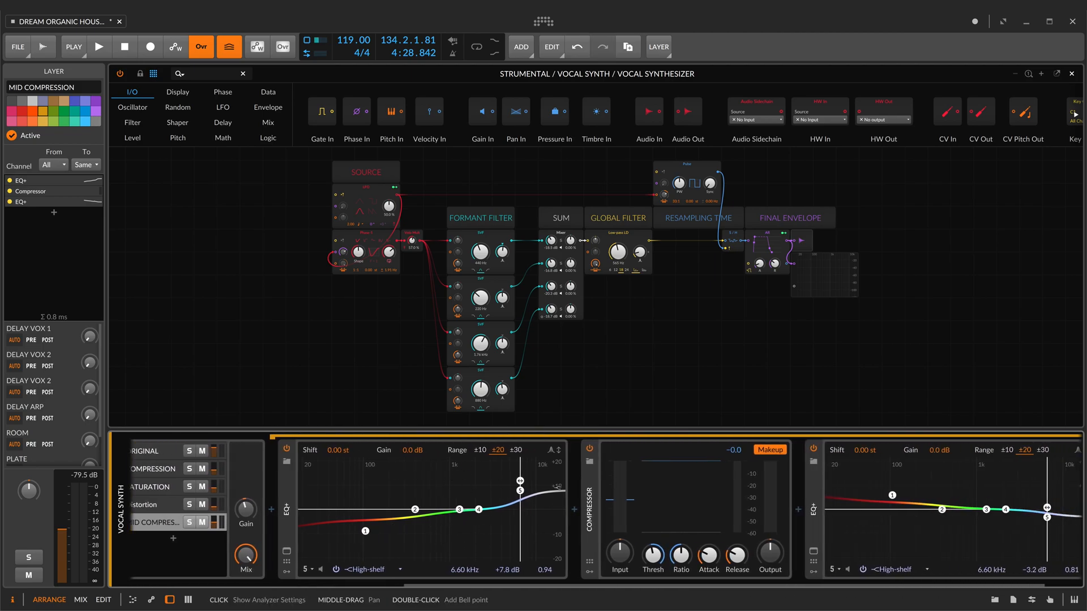
{"action": "scroll", "coordinate": [696, 471], "scroll_direction": "down", "scroll_amount": 2}
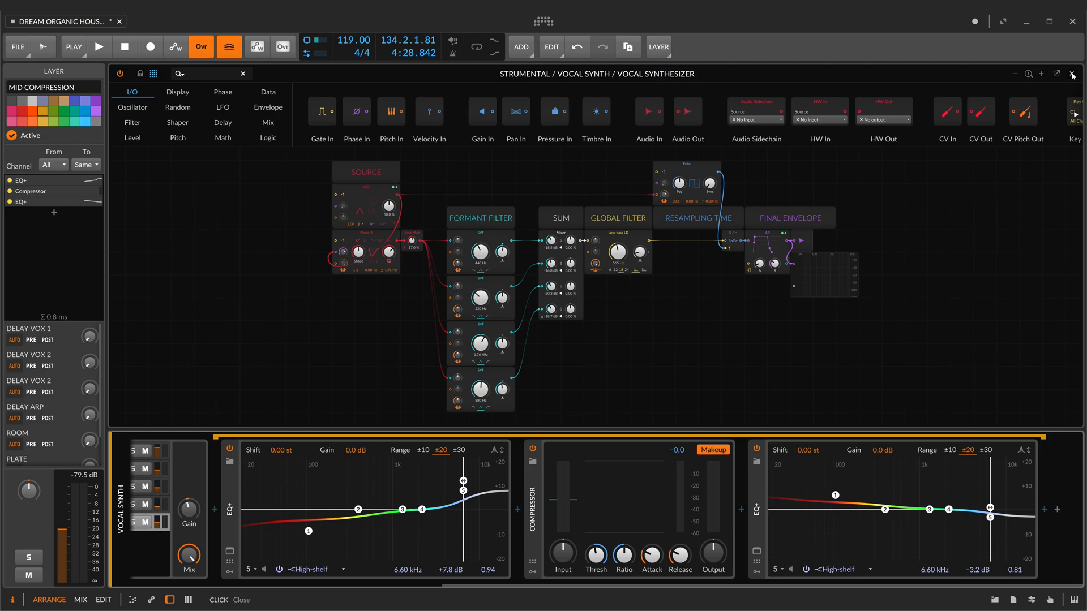
{"action": "scroll", "coordinate": [234, 484], "scroll_direction": "left", "scroll_amount": 5}
{"action": "left_click", "coordinate": [30, 559]}
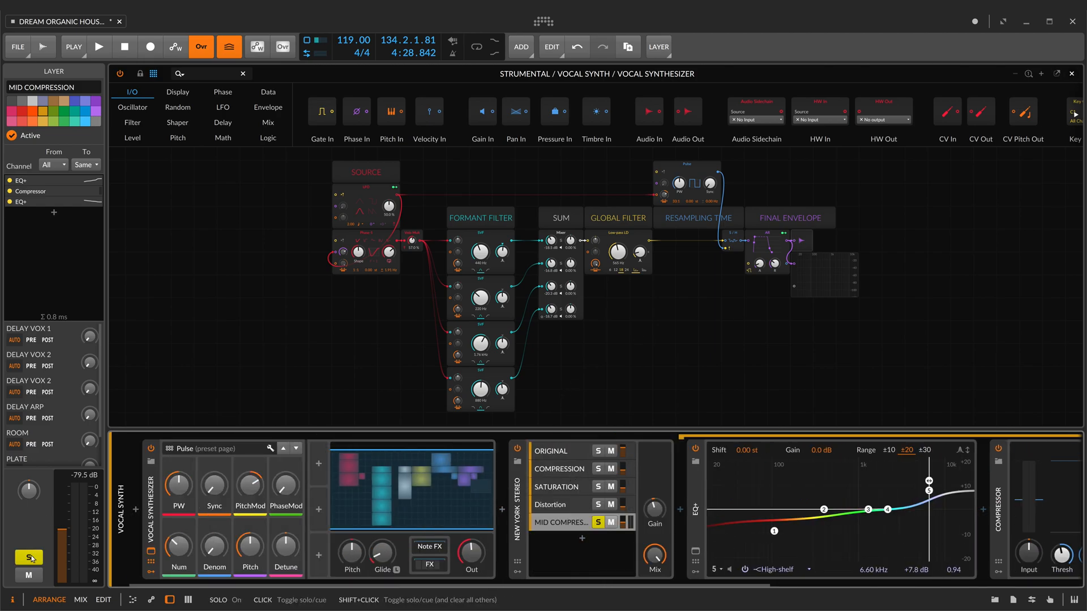
Step: Play the VOCAL SYNTH #1 clip from bar 75 and examine its notes and pitch curves
{"action": "key", "text": "space"}
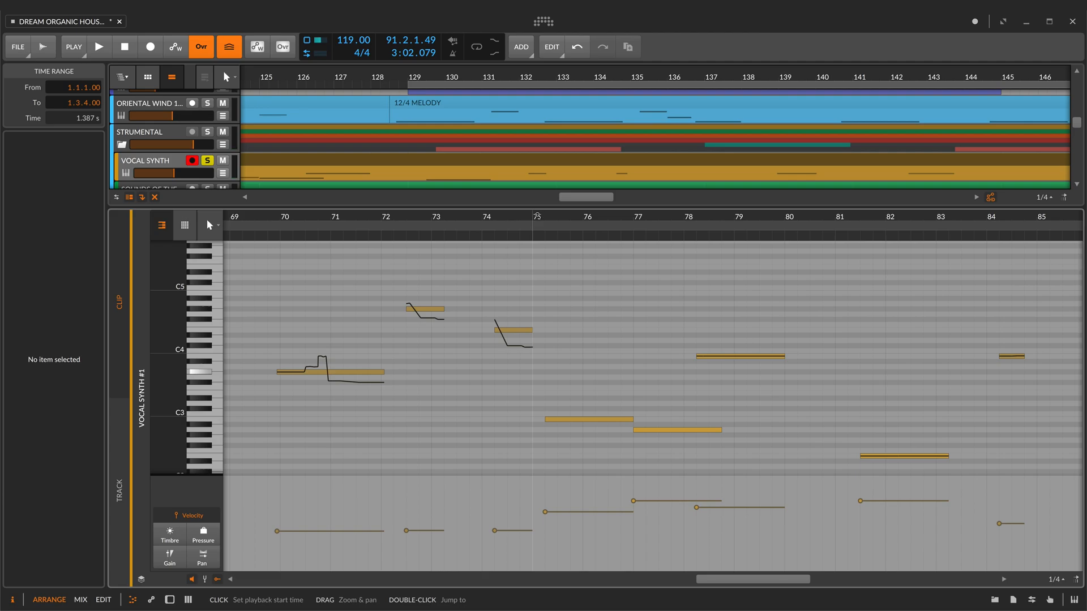
{"action": "left_click", "coordinate": [534, 236]}
{"action": "key", "text": "space"}
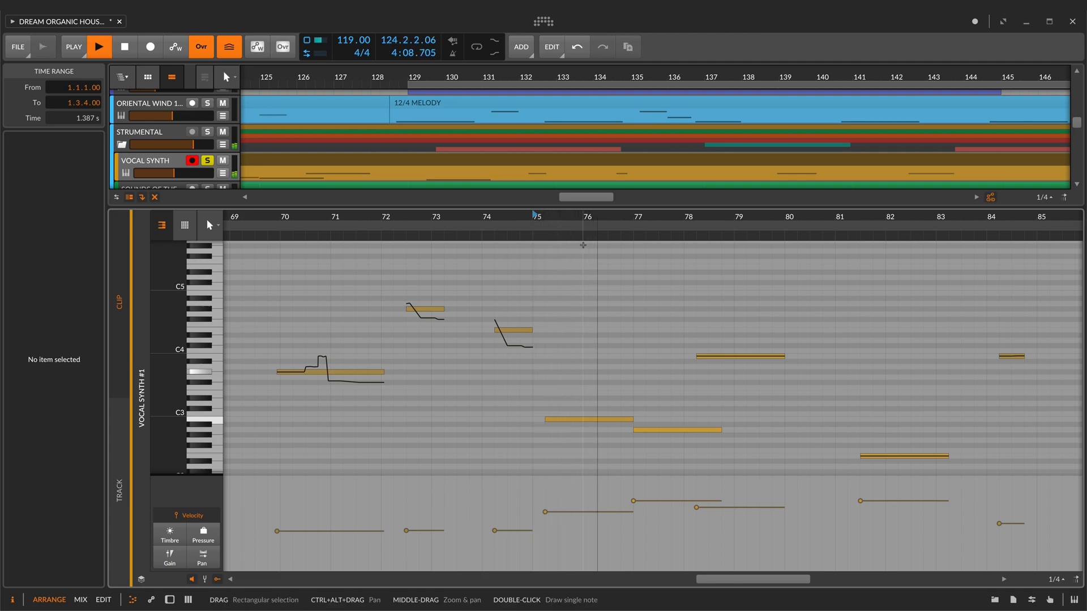
{"action": "left_click_drag", "start_coordinate": [620, 218], "coordinate": [596, 216]}
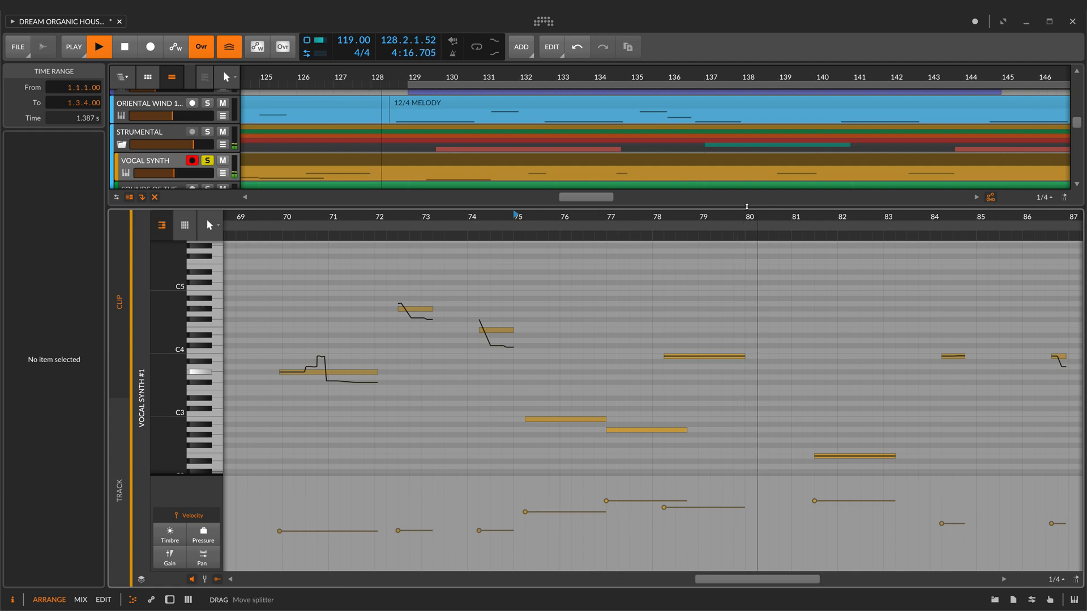
{"action": "left_click_drag", "start_coordinate": [812, 216], "coordinate": [669, 218]}
Step: Show the VOCAL SYNTH device chain and VOCAL SYNTHESIZER patch during playback, close the patch and stop playback
{"action": "key", "text": "d"}
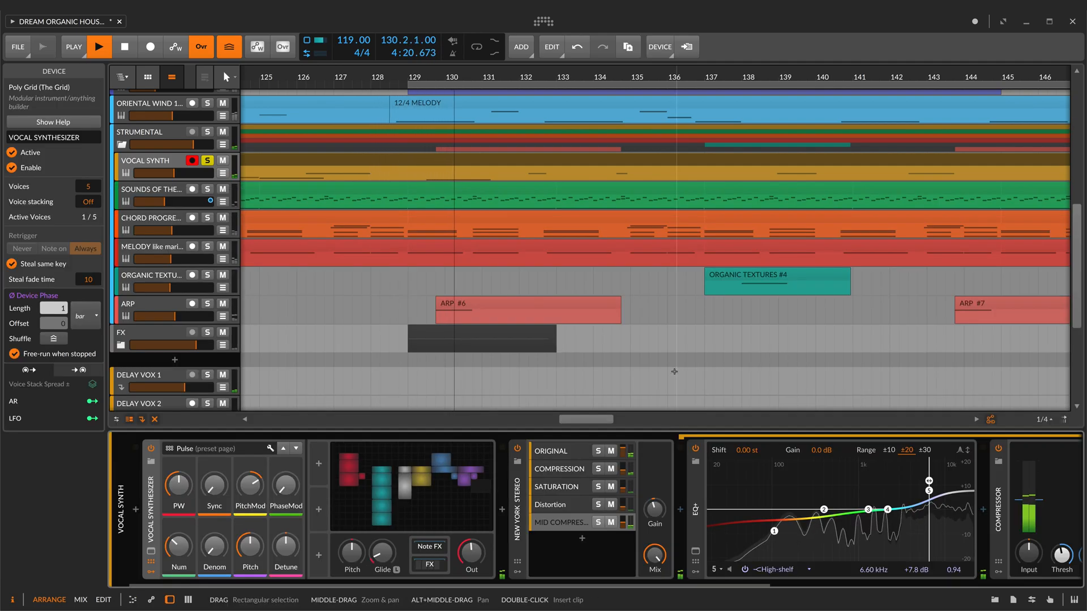
{"action": "left_click", "coordinate": [420, 506]}
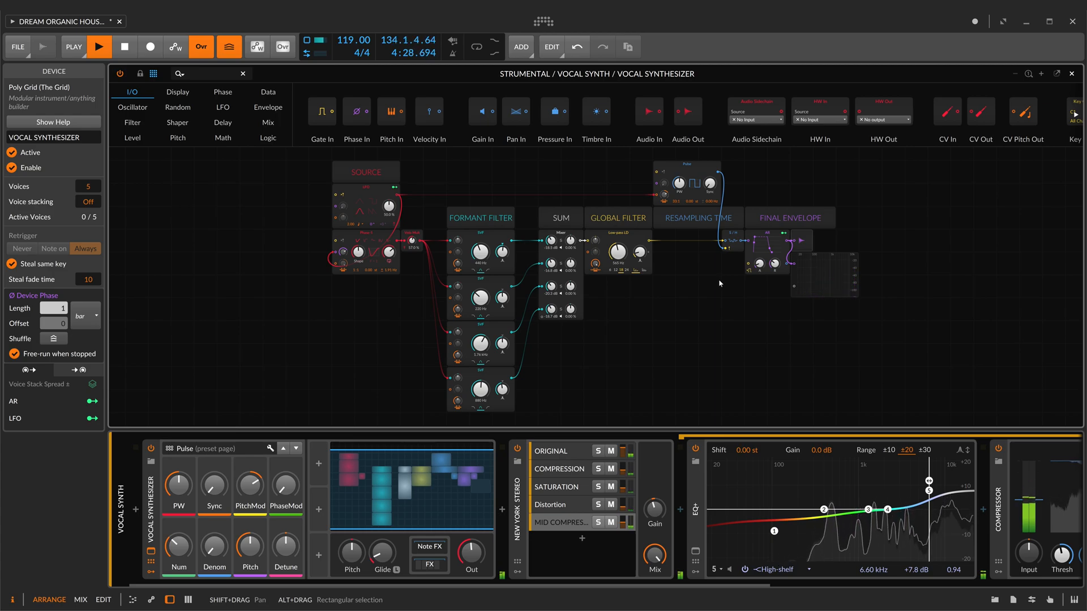
{"action": "left_click", "coordinate": [1072, 75]}
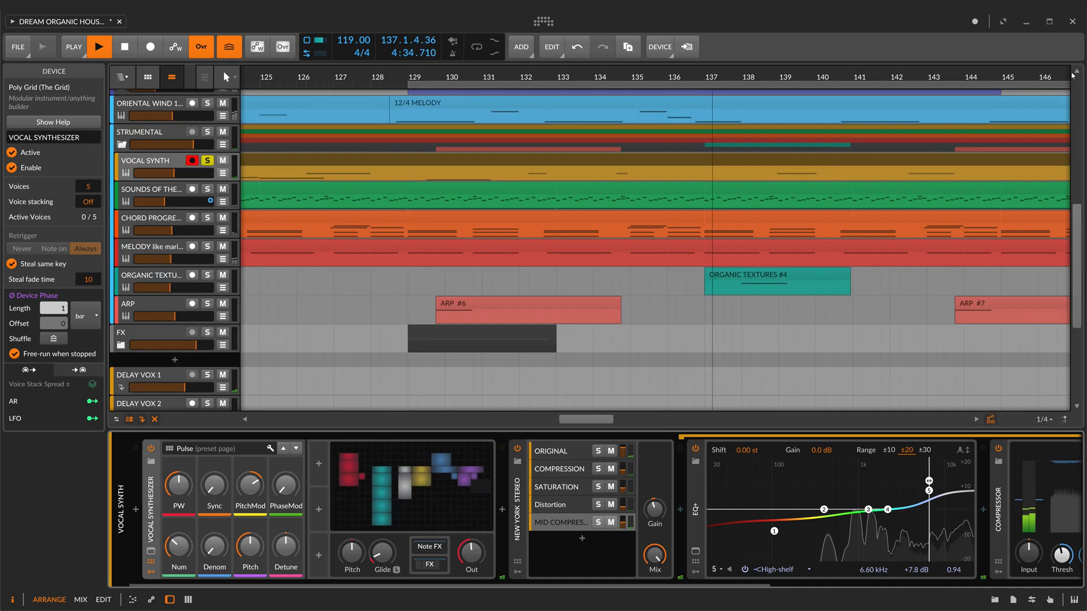
{"action": "key", "text": "space"}
Step: Solo only the SOUNDS OF THE NATURE track and play it with its Instrument Layer and Tool devices shown
{"action": "scroll", "coordinate": [282, 264], "scroll_direction": "down", "scroll_amount": 3}
{"action": "scroll", "coordinate": [282, 264], "scroll_direction": "down", "scroll_amount": 2}
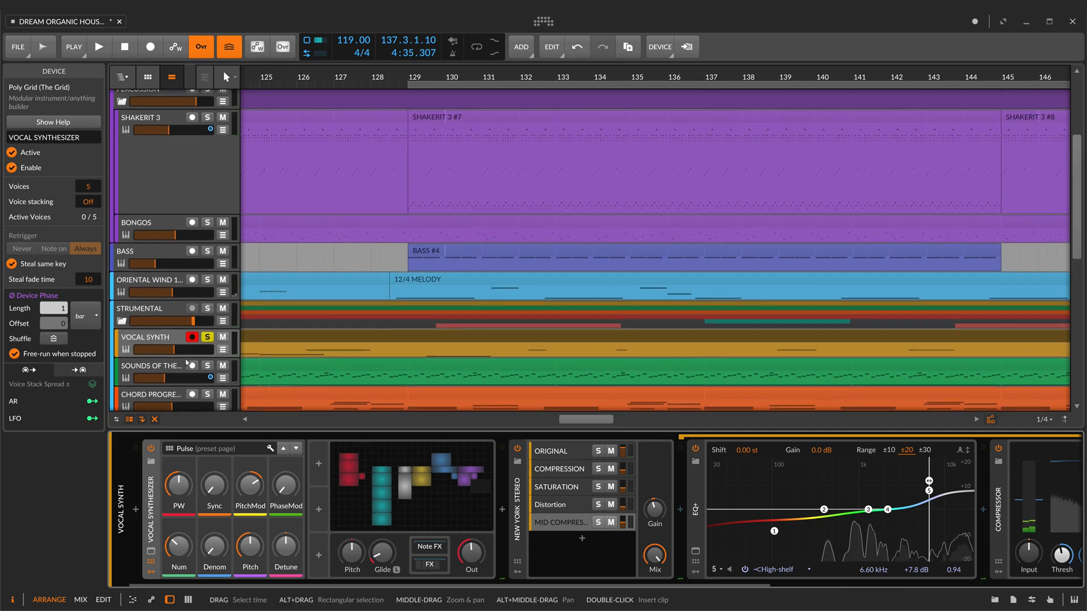
{"action": "left_click", "coordinate": [206, 254]}
{"action": "left_click", "coordinate": [206, 254]}
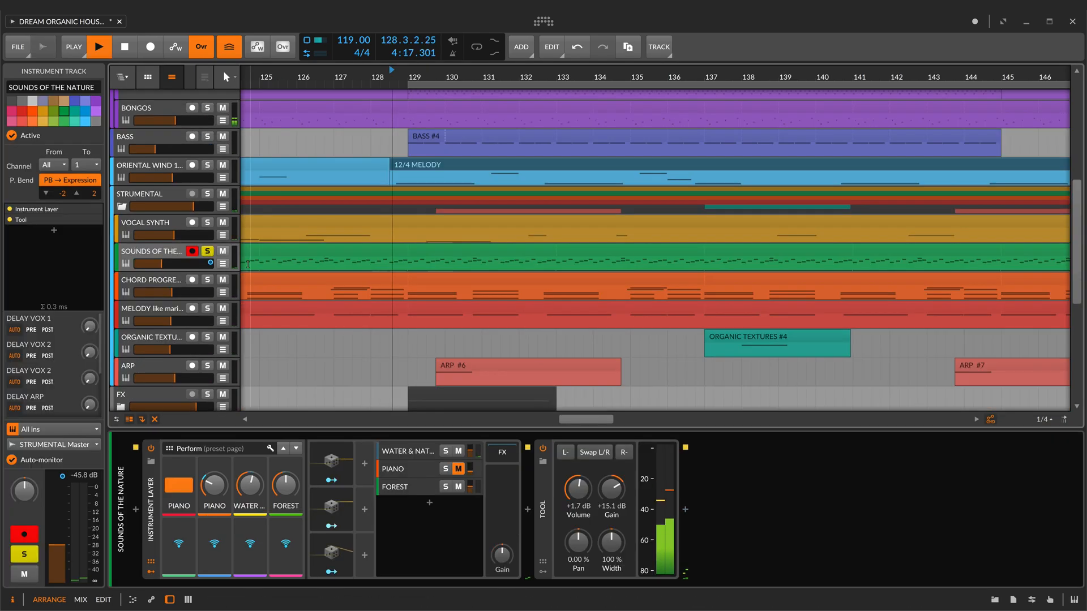
Step: Zoom out the arrangement and show the Mixer Volume automation lane of the SOUNDS OF THE NATURE track
{"action": "key", "text": "space"}
{"action": "left_click_drag", "start_coordinate": [509, 77], "coordinate": [509, 122]}
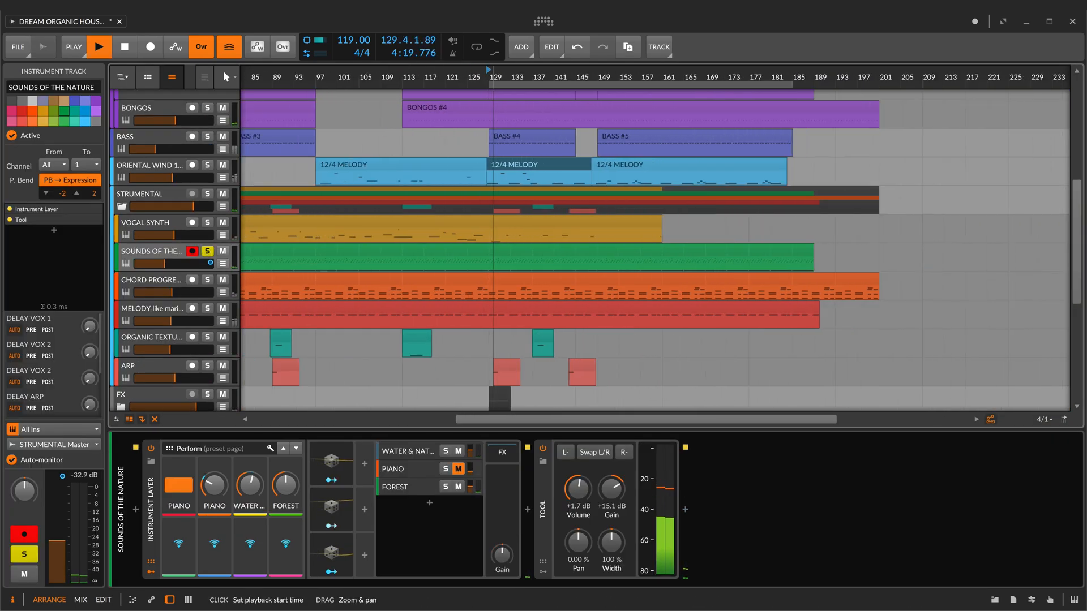
{"action": "left_click", "coordinate": [223, 263]}
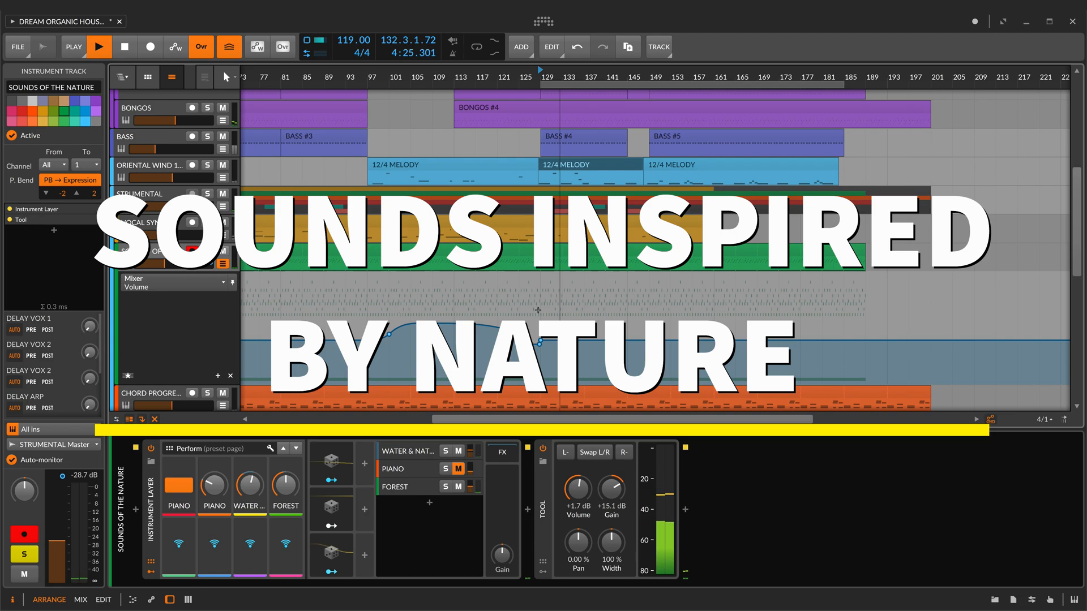
Step: Examine the WATER & NATURE layer's device chain and open its Poly Grid patch to view the Water, Noise and Saw sections
{"action": "left_click", "coordinate": [417, 455]}
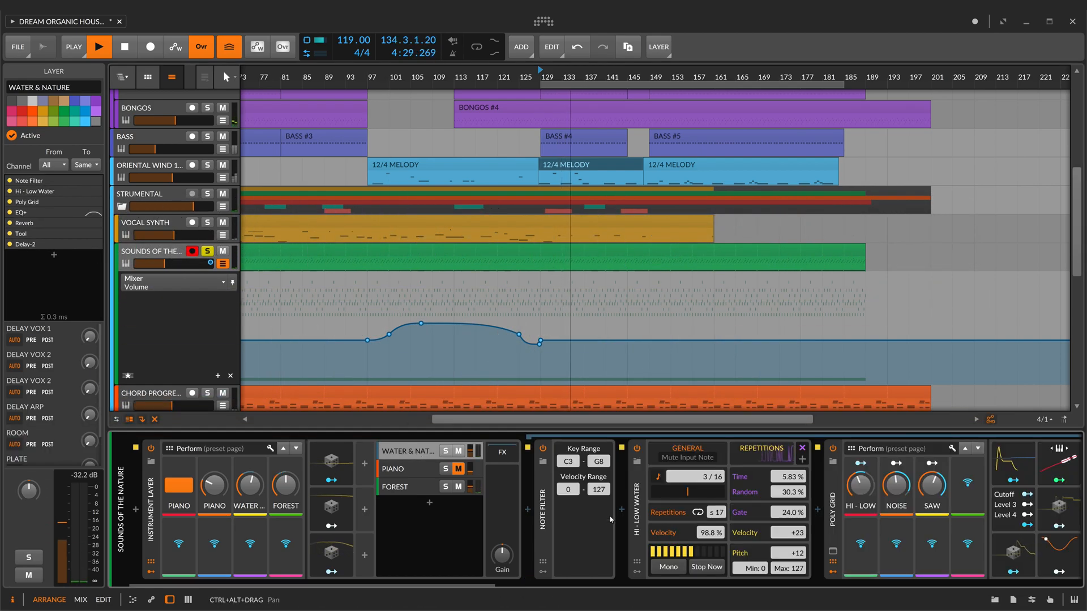
{"action": "scroll", "coordinate": [610, 516], "scroll_direction": "right", "scroll_amount": 5}
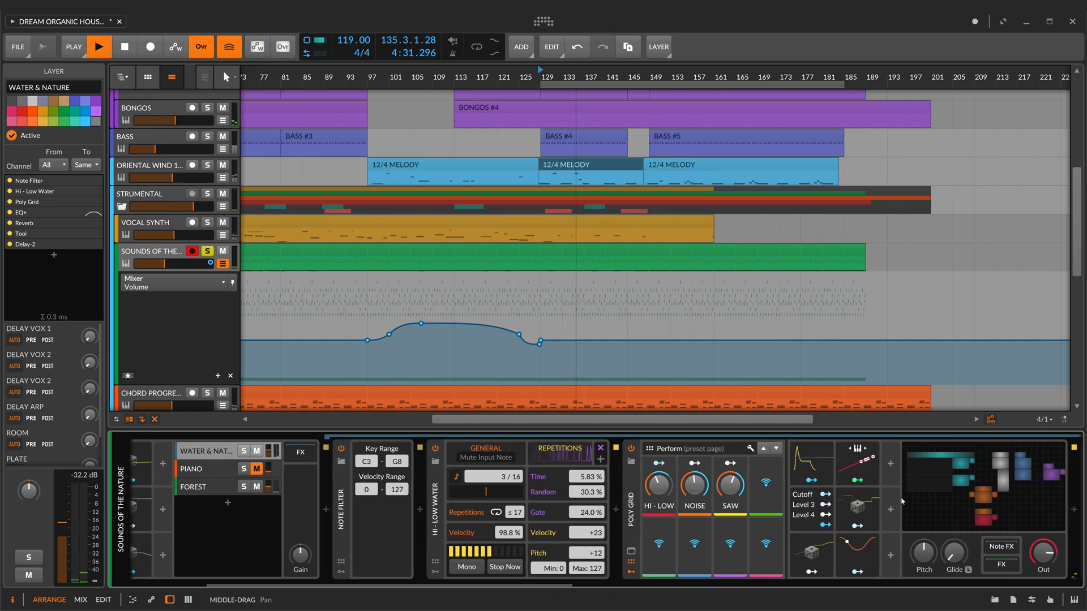
{"action": "scroll", "coordinate": [903, 501], "scroll_direction": "right", "scroll_amount": 7}
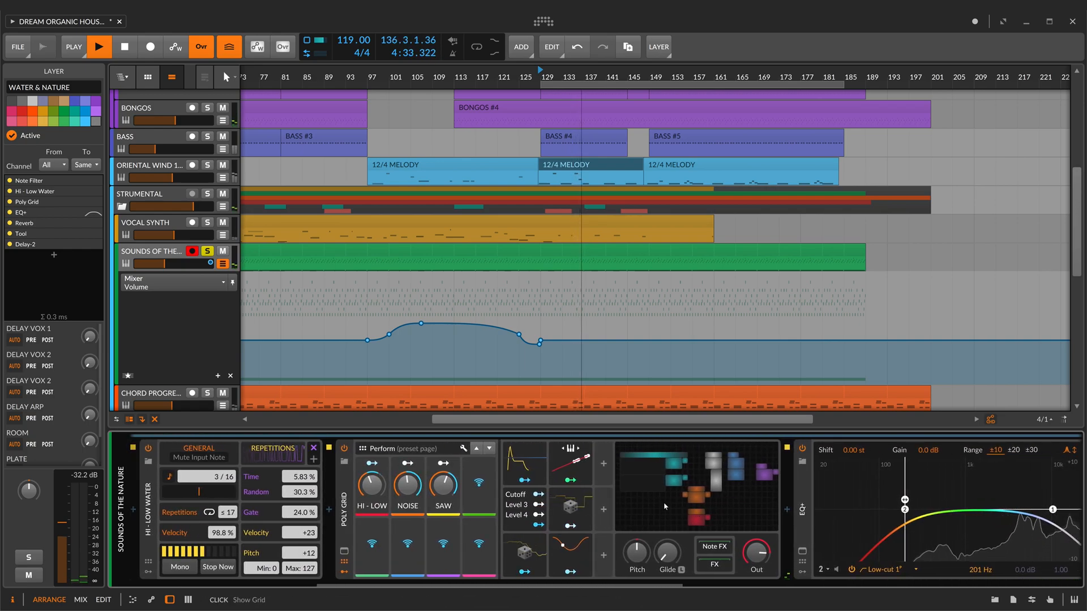
{"action": "left_click", "coordinate": [665, 507]}
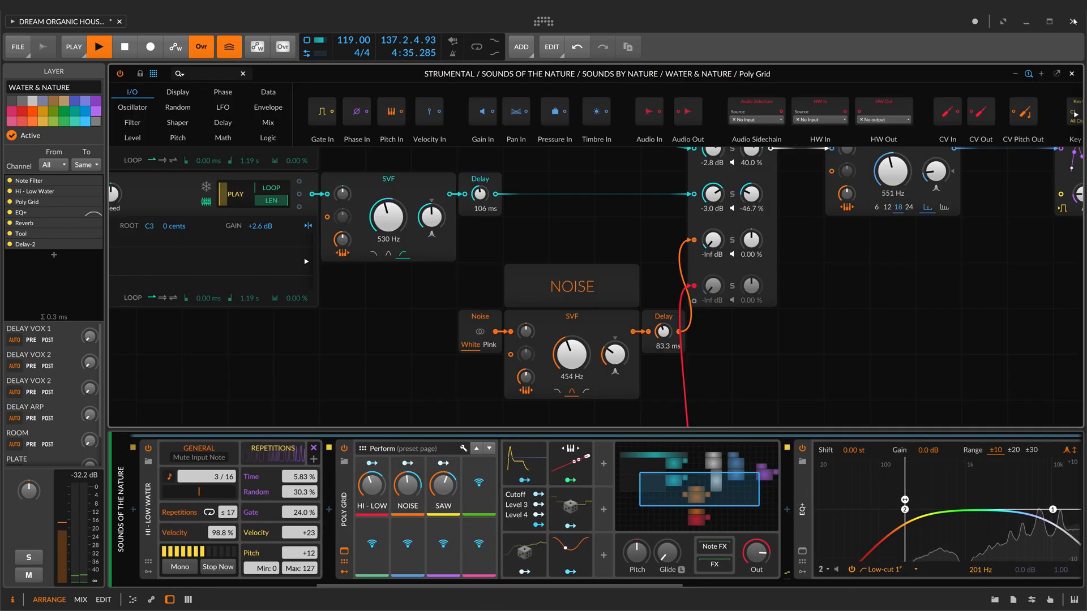
{"action": "left_click", "coordinate": [1015, 74]}
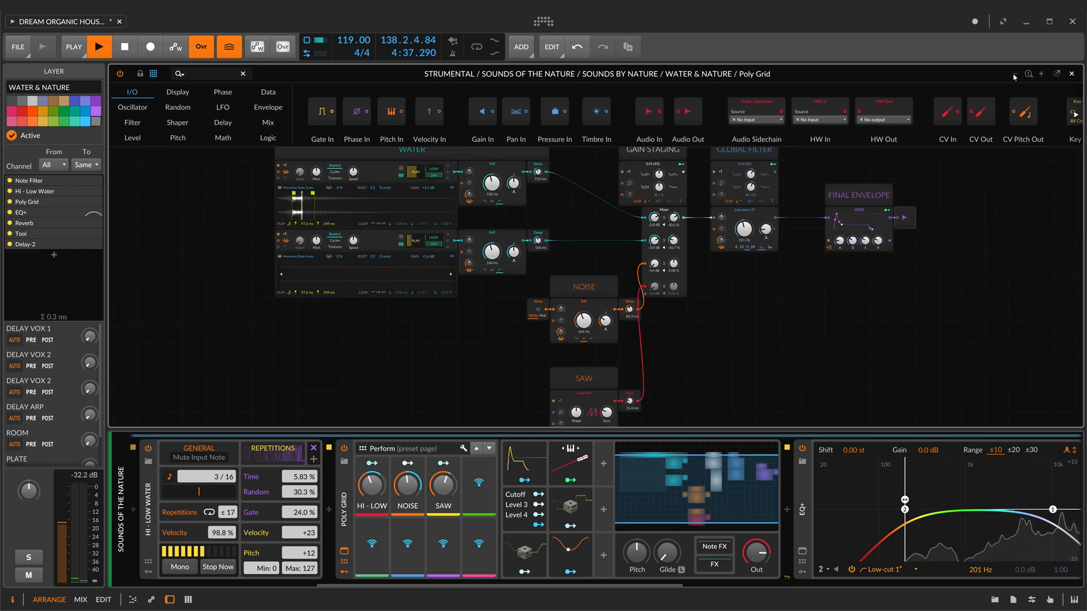
{"action": "left_click_drag", "start_coordinate": [920, 272], "coordinate": [912, 274]}
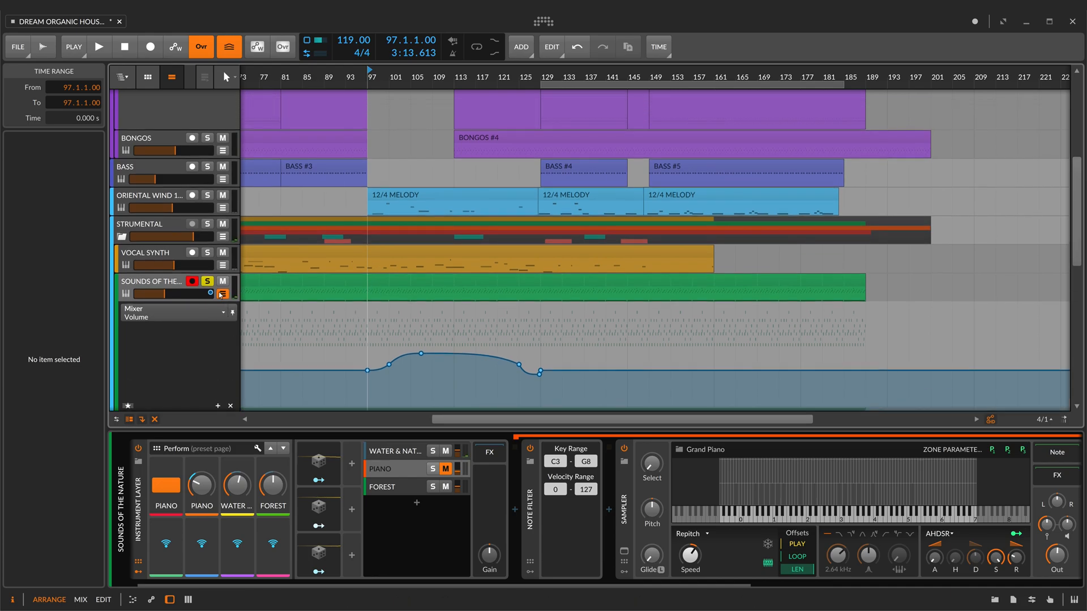
Step: Turn off solo on SOUNDS OF THE NATURE, play from bar 97 and examine the rise in its volume automation
{"action": "key", "text": "s"}
{"action": "key", "text": "space"}
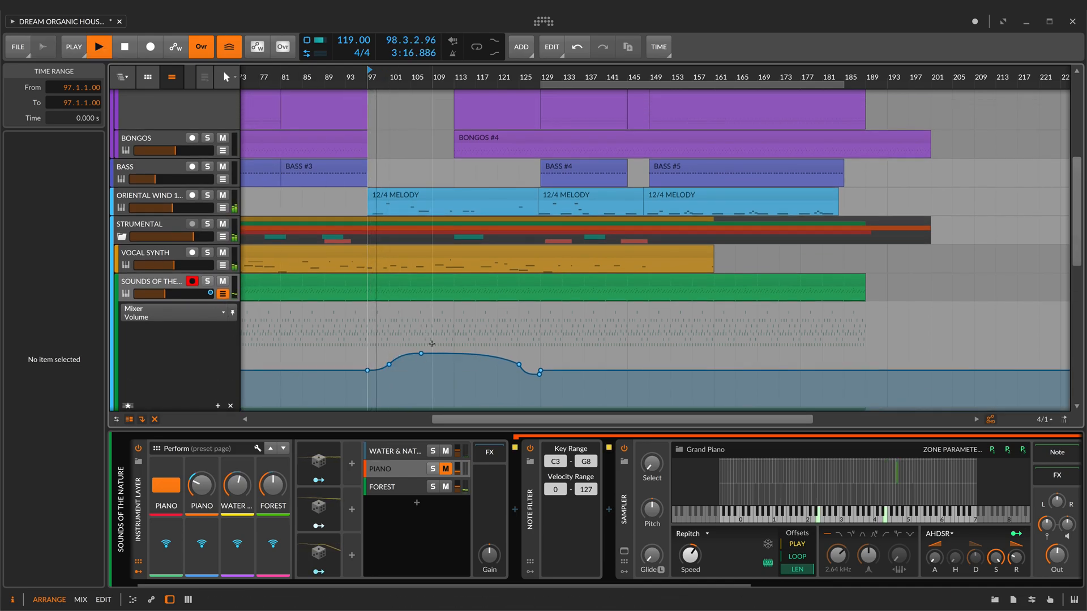
{"action": "left_click_drag", "start_coordinate": [393, 77], "coordinate": [393, 116]}
{"action": "left_click_drag", "start_coordinate": [427, 77], "coordinate": [429, 87]}
{"action": "mouse_move", "coordinate": [379, 364]}
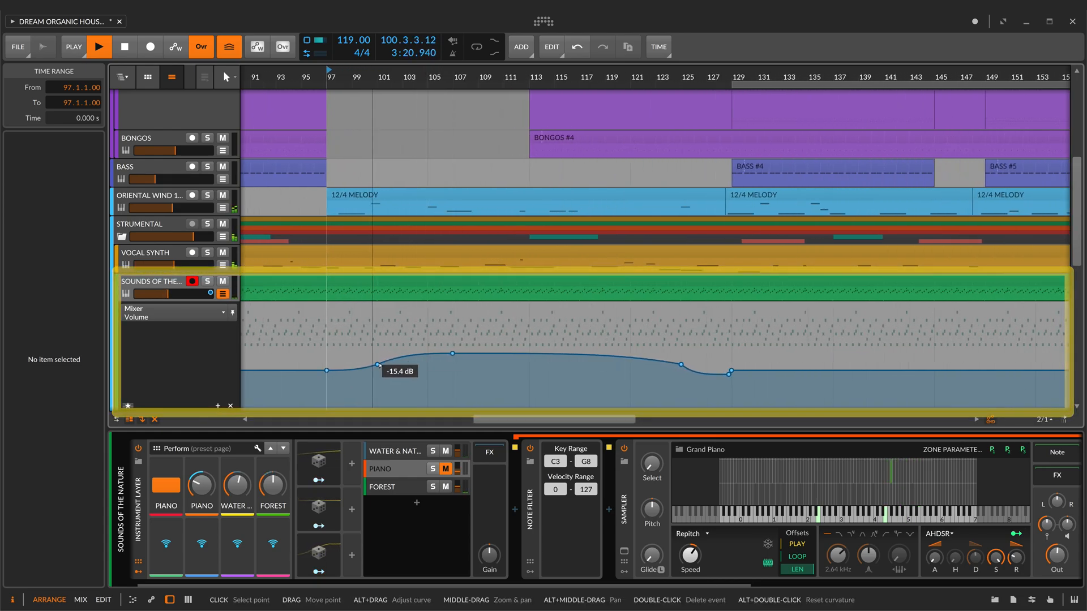
{"action": "mouse_move", "coordinate": [454, 355]}
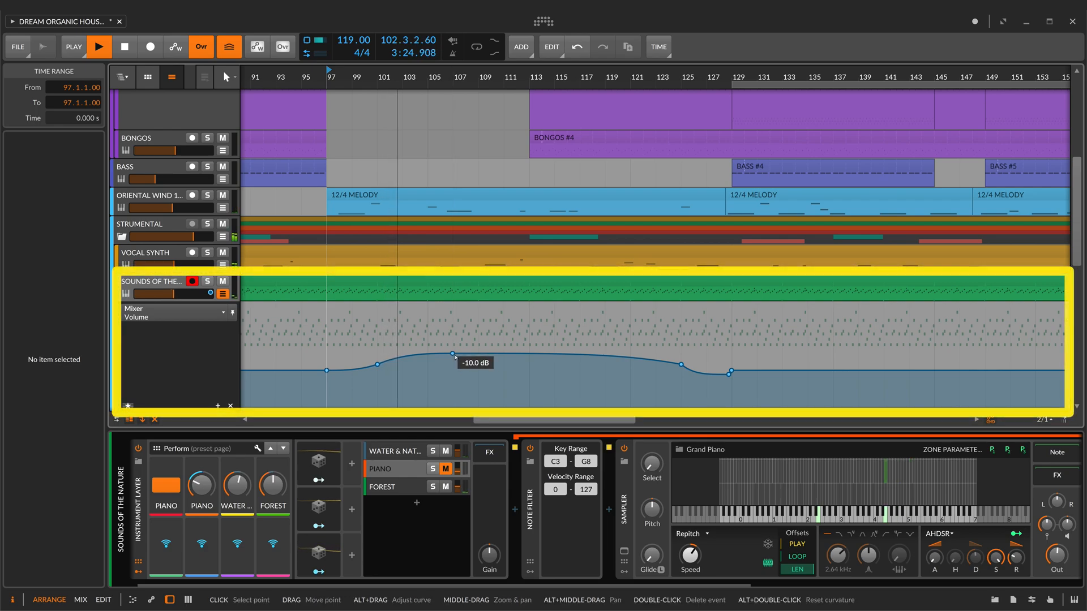
Step: Compare SOUNDS OF THE NATURE soloed and in the full mix along its volume automation, and stop playback
{"action": "left_click", "coordinate": [208, 282]}
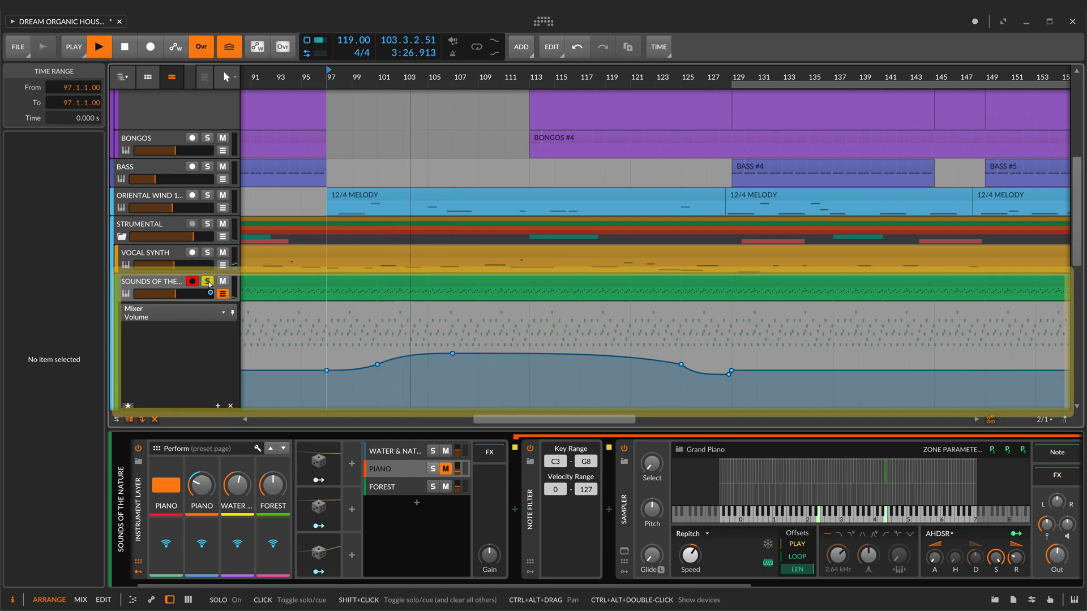
{"action": "left_click", "coordinate": [208, 282]}
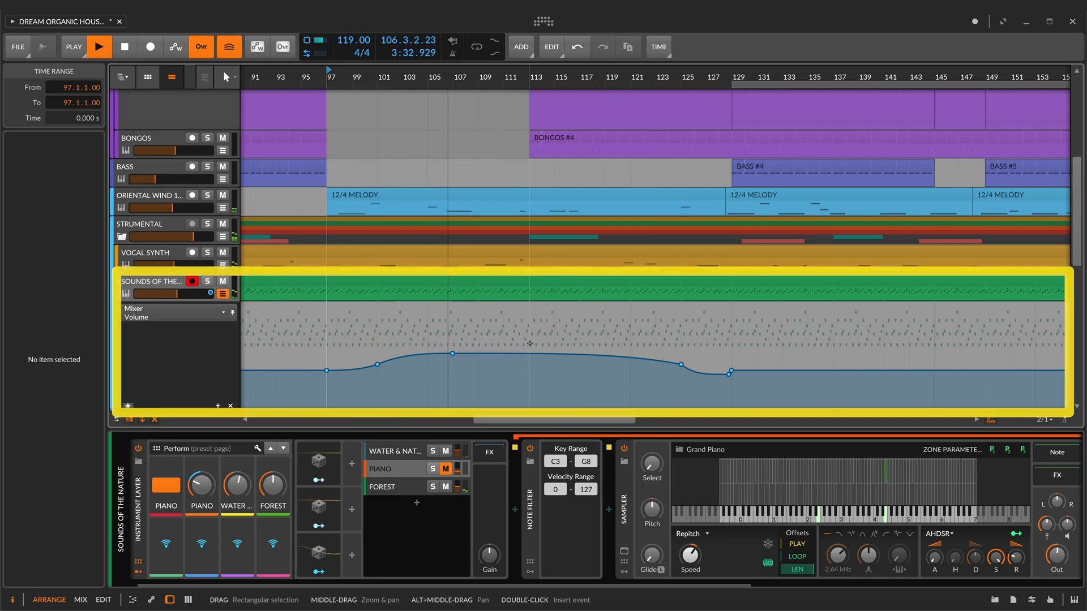
{"action": "scroll", "coordinate": [664, 72], "scroll_direction": "down", "scroll_amount": 2}
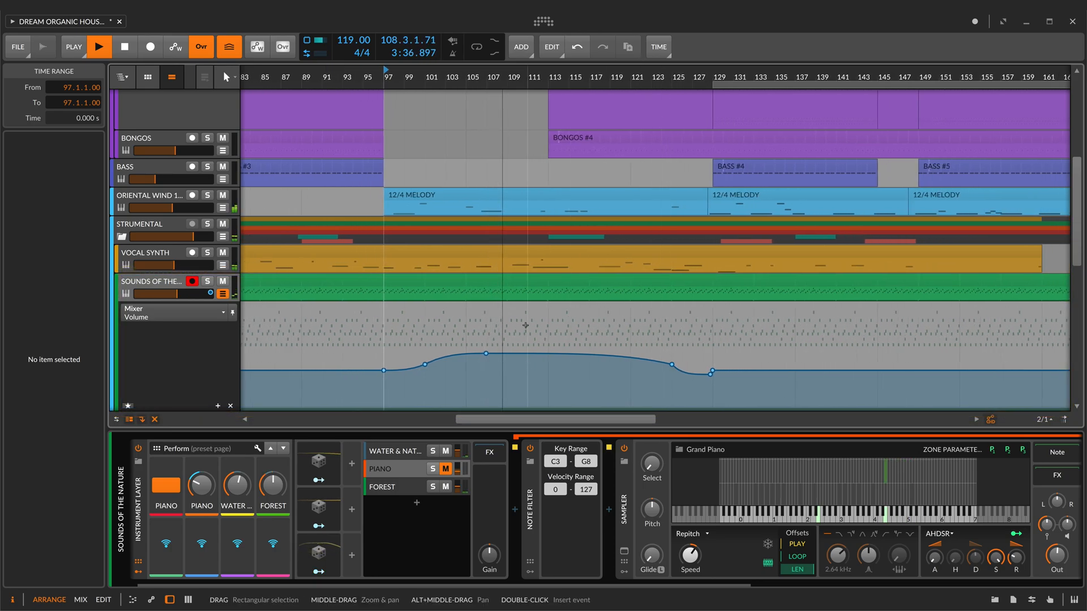
{"action": "scroll", "coordinate": [525, 326], "scroll_direction": "down", "scroll_amount": 1}
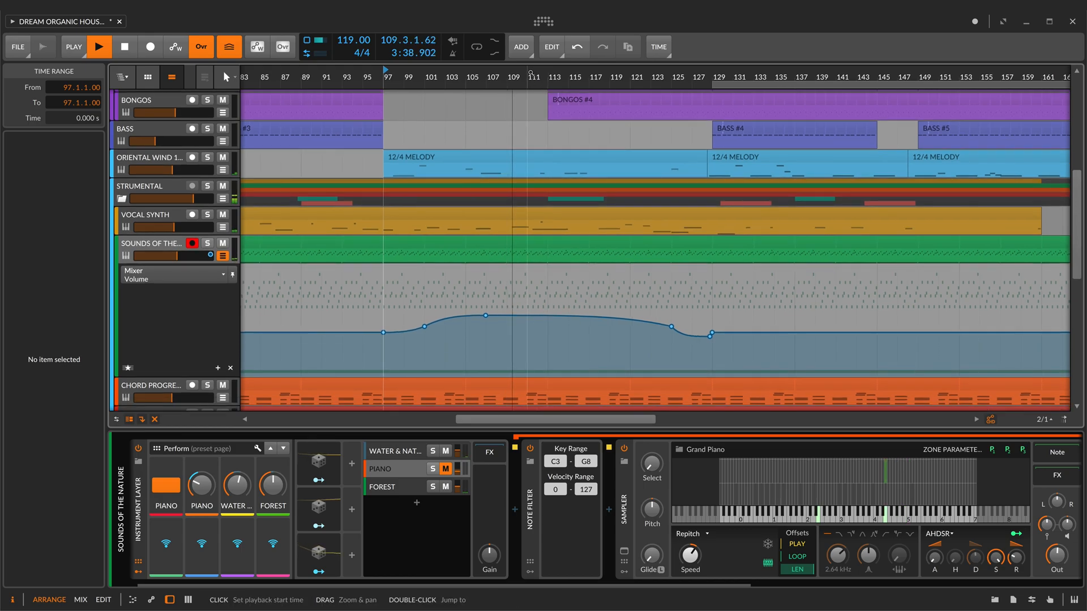
{"action": "scroll", "coordinate": [527, 325], "scroll_direction": "down", "scroll_amount": 3}
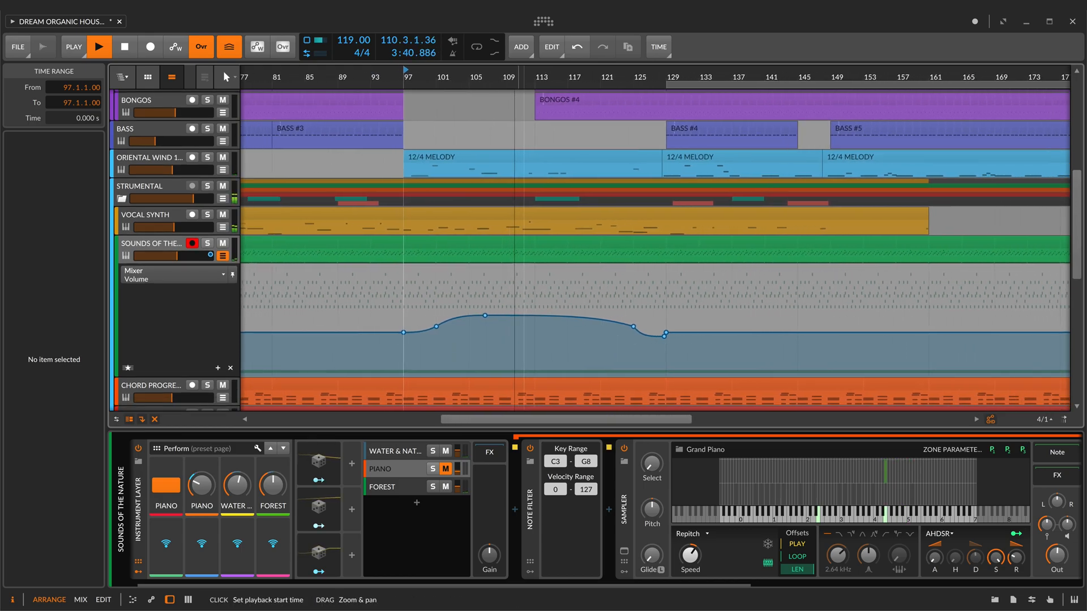
{"action": "scroll", "coordinate": [542, 326], "scroll_direction": "down", "scroll_amount": 3}
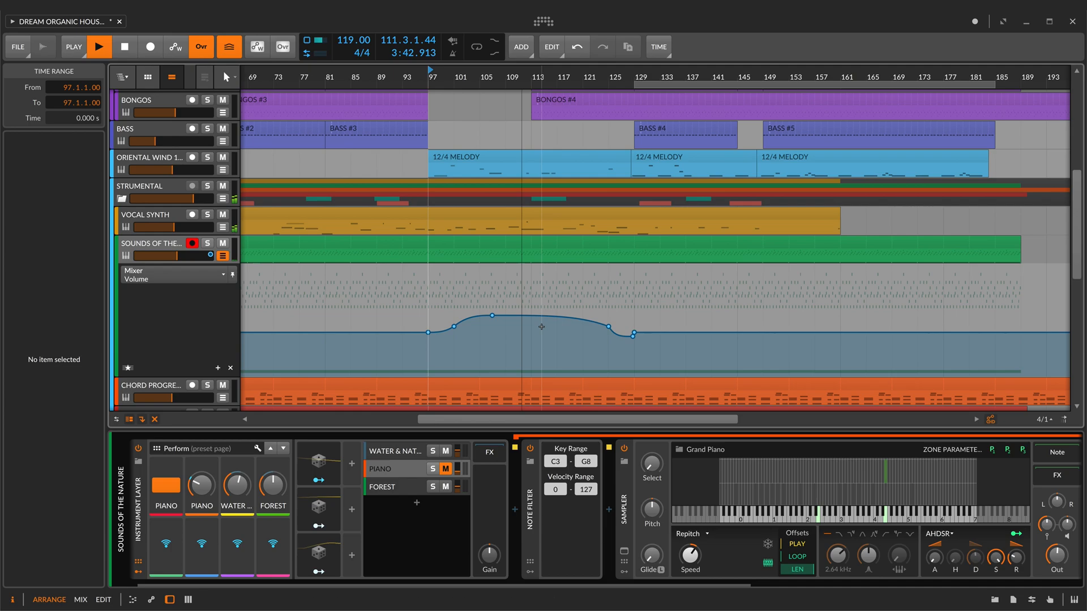
{"action": "scroll", "coordinate": [547, 311], "scroll_direction": "down", "scroll_amount": 3}
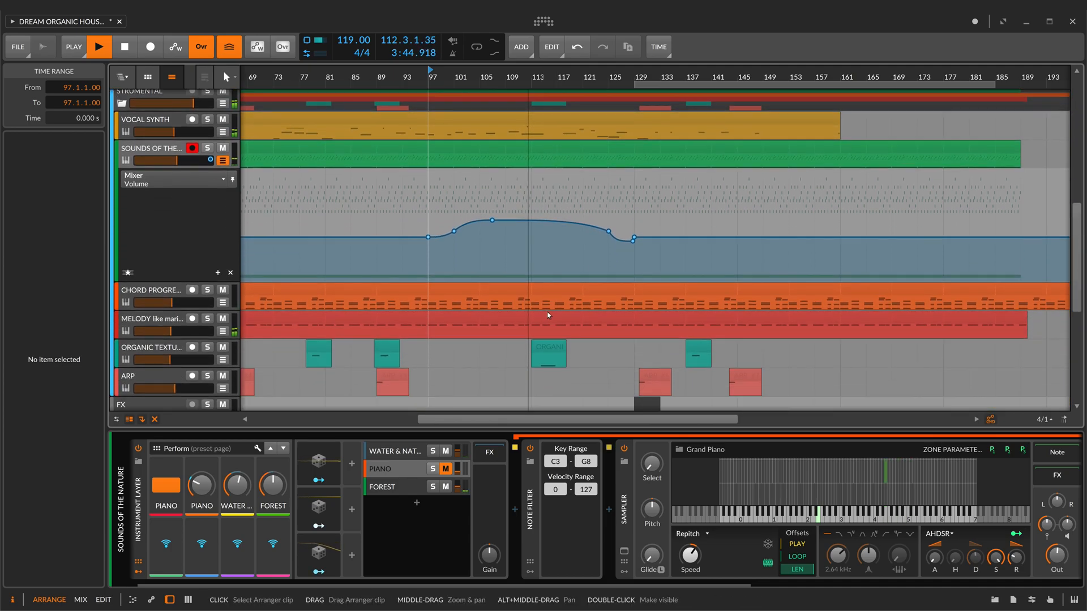
{"action": "scroll", "coordinate": [547, 312], "scroll_direction": "down", "scroll_amount": 1}
{"action": "key", "text": "space"}
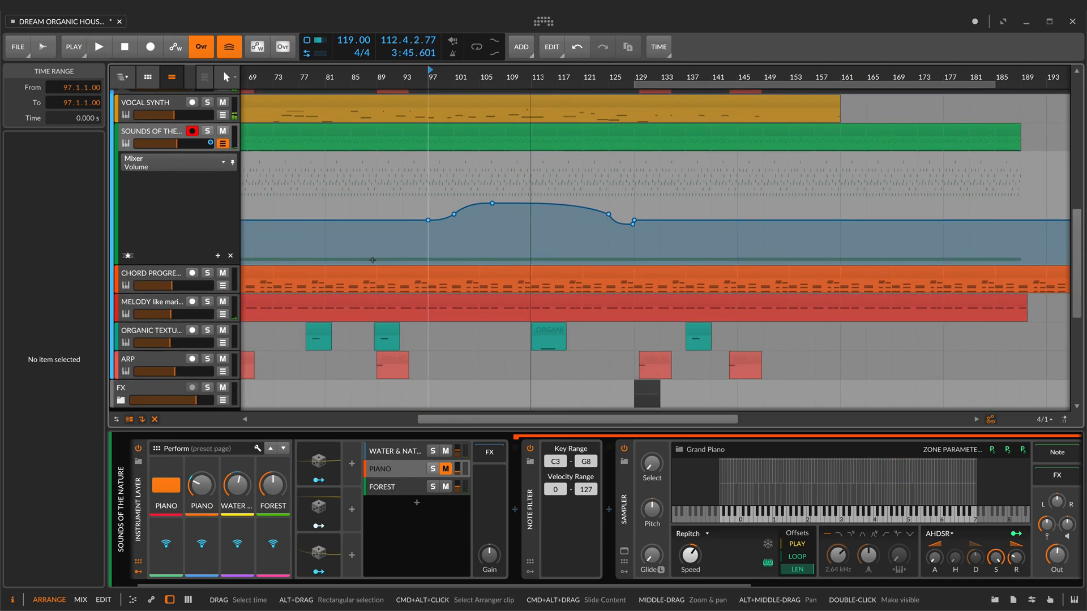
Step: Solo the CHORD PROGRESSION track and play it from bar 97
{"action": "left_click", "coordinate": [157, 274]}
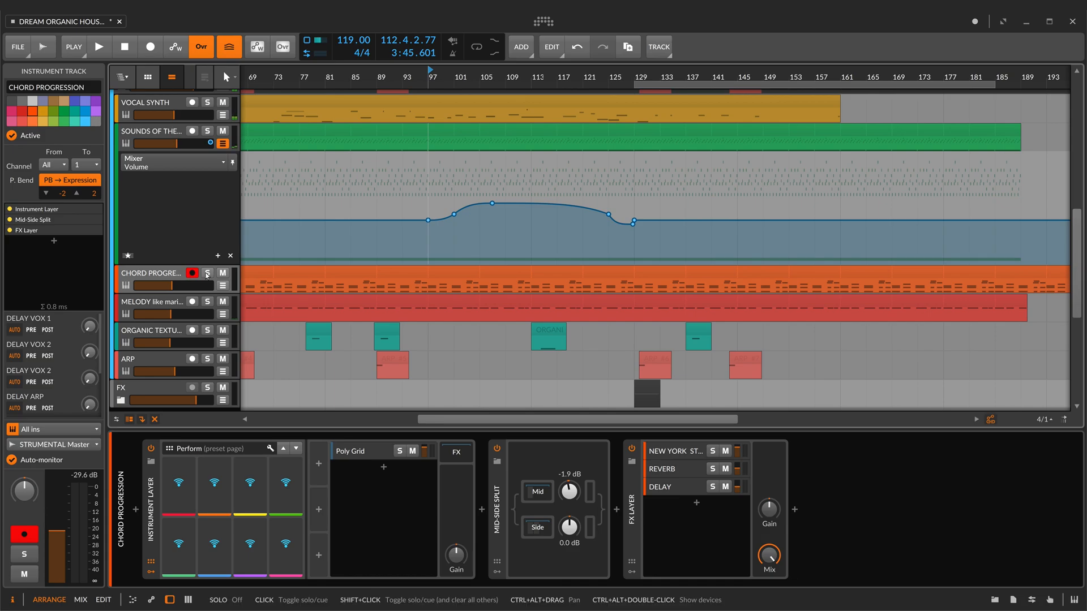
{"action": "key", "text": "s"}
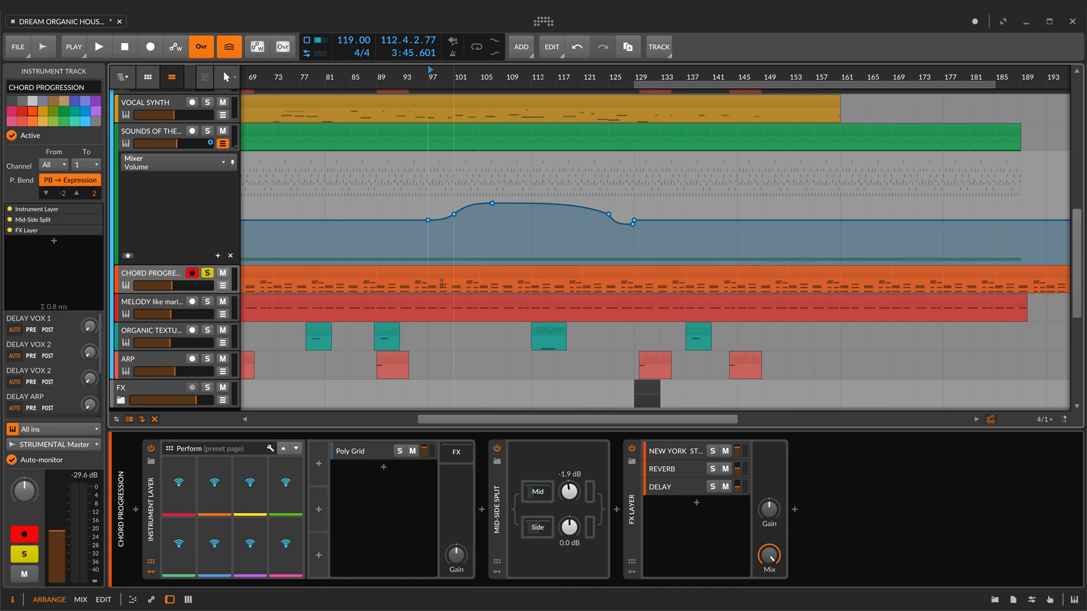
{"action": "left_click", "coordinate": [433, 323]}
{"action": "key", "text": "space"}
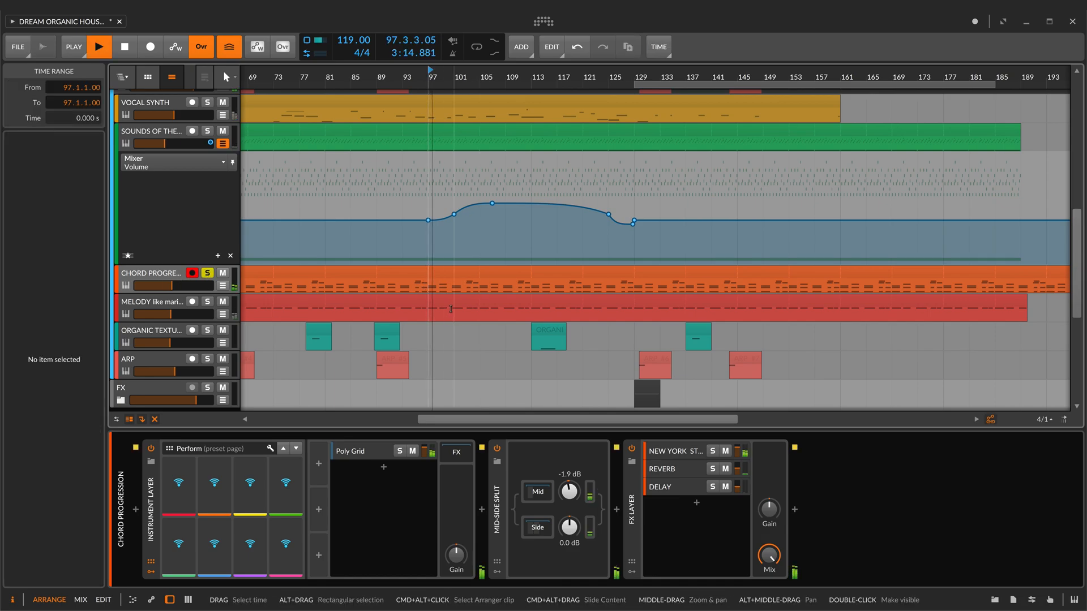
Step: Select the CHORD PROGRESSION clip and show the track's automation lane with the Poly Grid Cutoff curve
{"action": "left_click", "coordinate": [478, 269]}
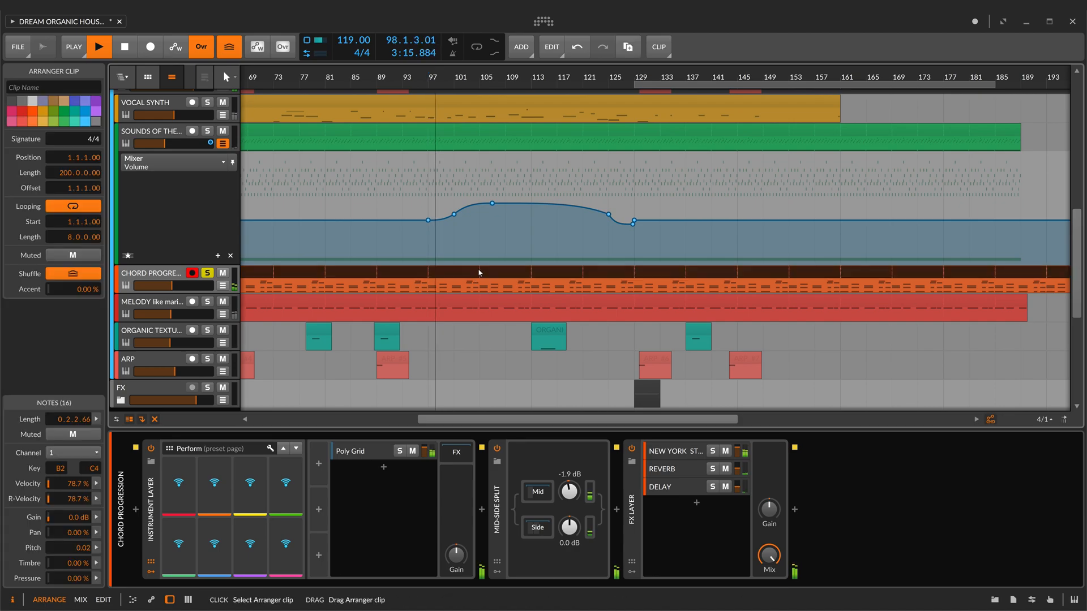
{"action": "left_click", "coordinate": [222, 286]}
{"action": "scroll", "coordinate": [452, 310], "scroll_direction": "down", "scroll_amount": 2}
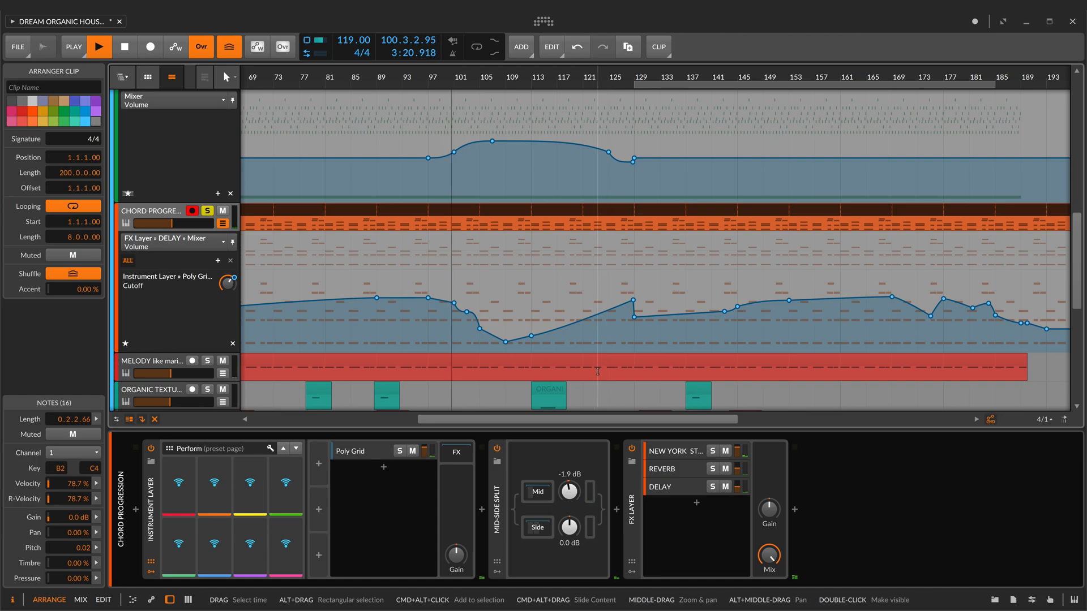
Step: Stop playback and open the Poly Grid patch from the CHORD PROGRESSION track's Poly Grid layer
{"action": "left_click", "coordinate": [383, 460]}
{"action": "key", "text": "space"}
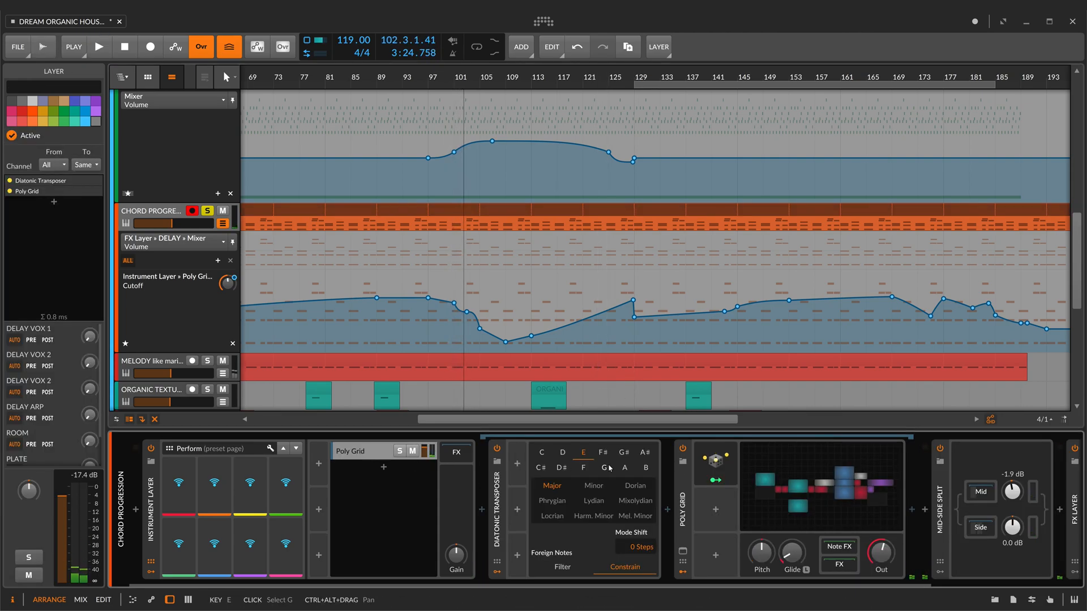
{"action": "scroll", "coordinate": [608, 469], "scroll_direction": "right", "scroll_amount": 3}
{"action": "left_click", "coordinate": [626, 469]}
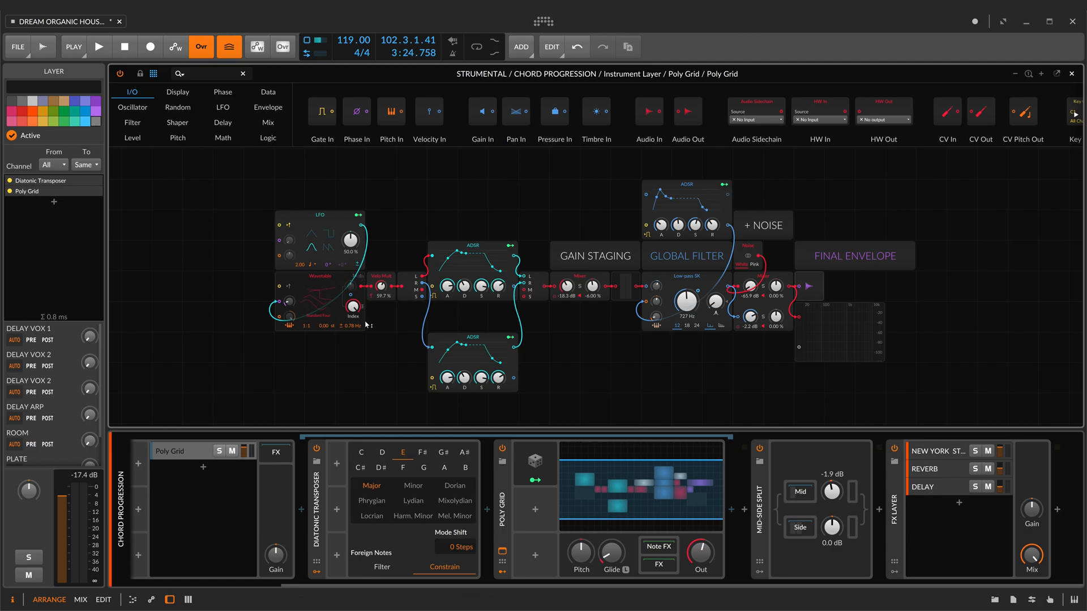
Step: Play the chords and show the Poly Grid's Random modulator with the Attack and Detune parameters it modulates
{"action": "key", "text": "space"}
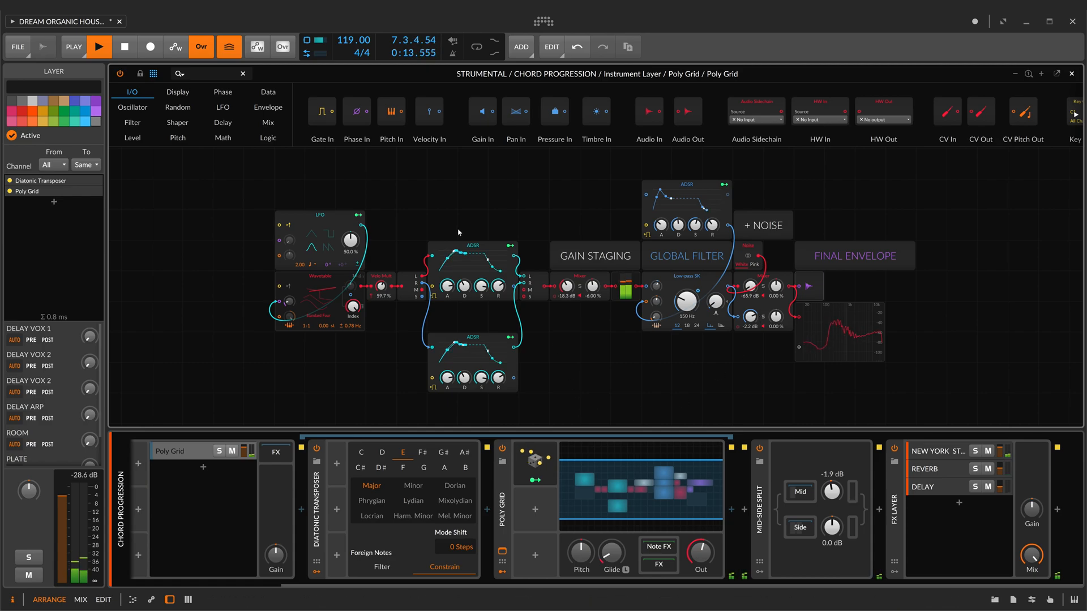
{"action": "left_click", "coordinate": [535, 481]}
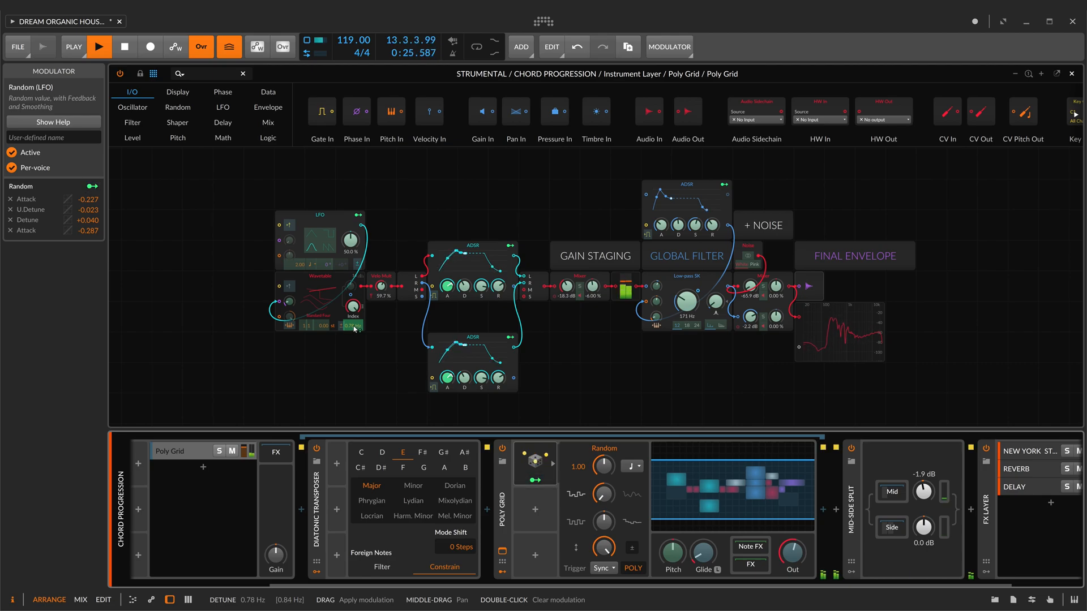
{"action": "left_click", "coordinate": [537, 481]}
Step: Examine the Mid and Side device chains of the Mid-Side Split on the CHORD PROGRESSION track
{"action": "scroll", "coordinate": [796, 503], "scroll_direction": "right", "scroll_amount": 3}
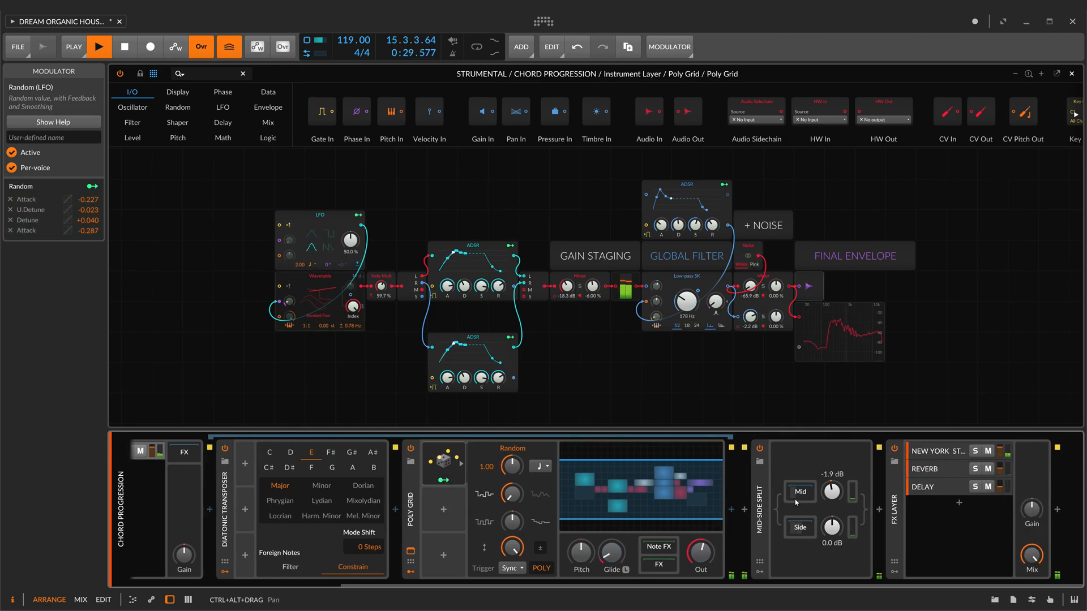
{"action": "scroll", "coordinate": [654, 505], "scroll_direction": "right", "scroll_amount": 6}
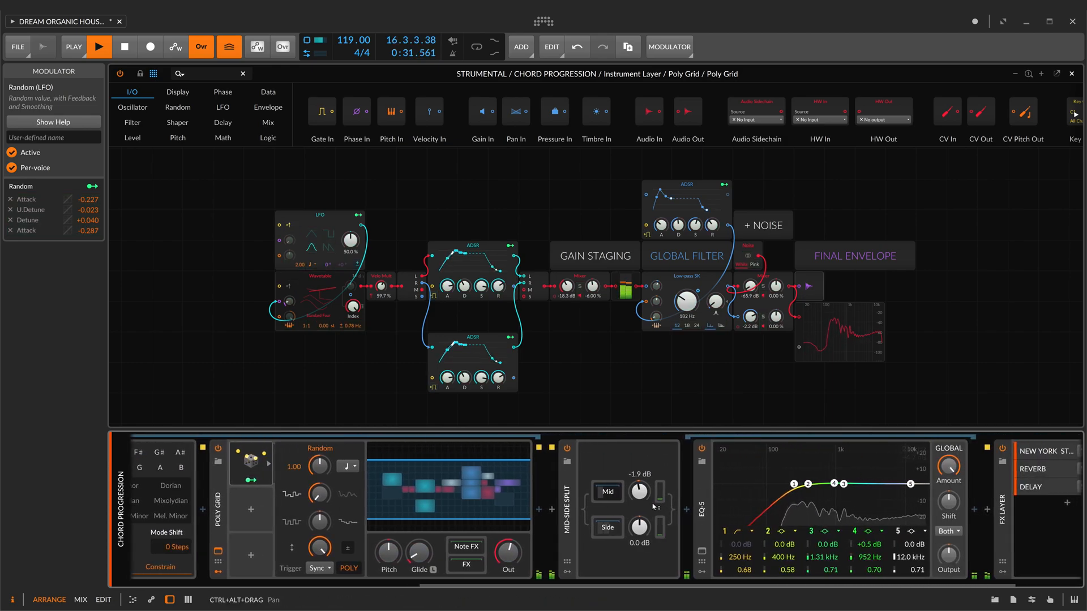
{"action": "scroll", "coordinate": [614, 528], "scroll_direction": "right", "scroll_amount": 8}
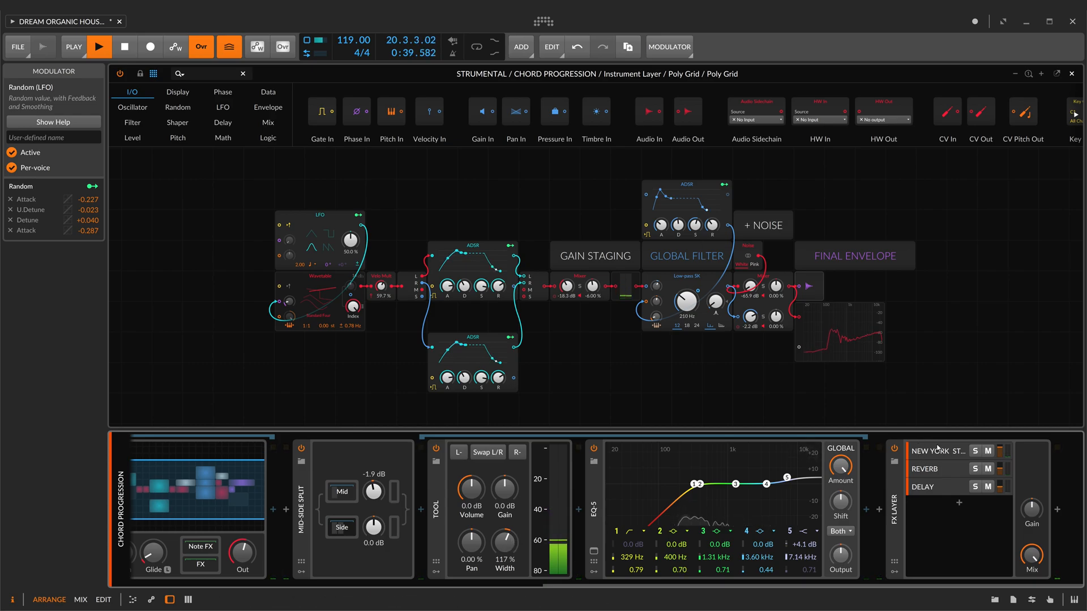
Step: Open NEW YORK STEREO in the FX Layer and examine its Compression, Saturation and Distortion layers
{"action": "left_click", "coordinate": [931, 452]}
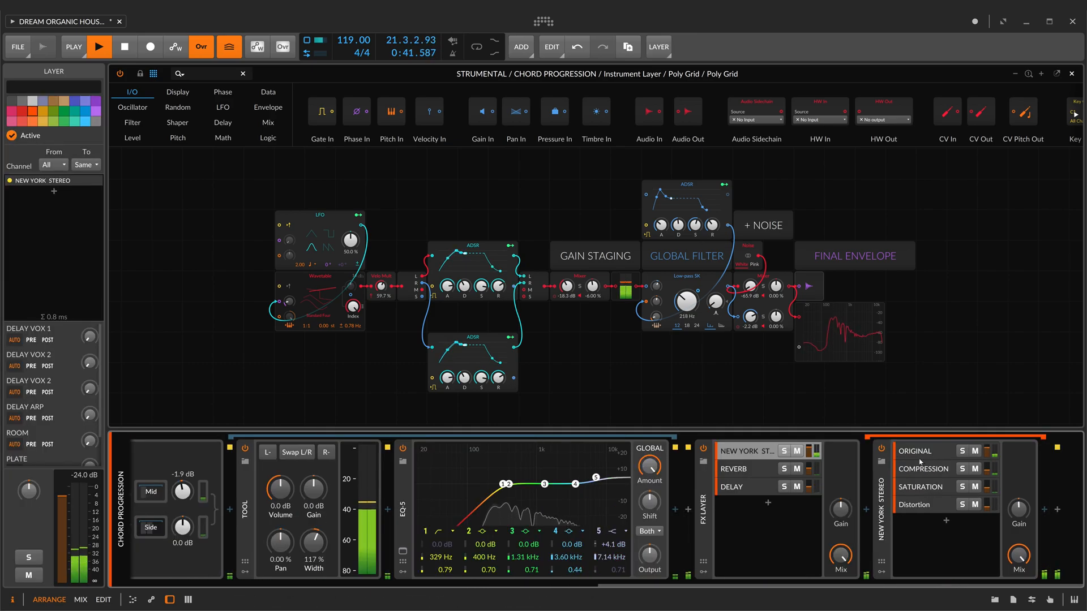
{"action": "left_click", "coordinate": [920, 467]}
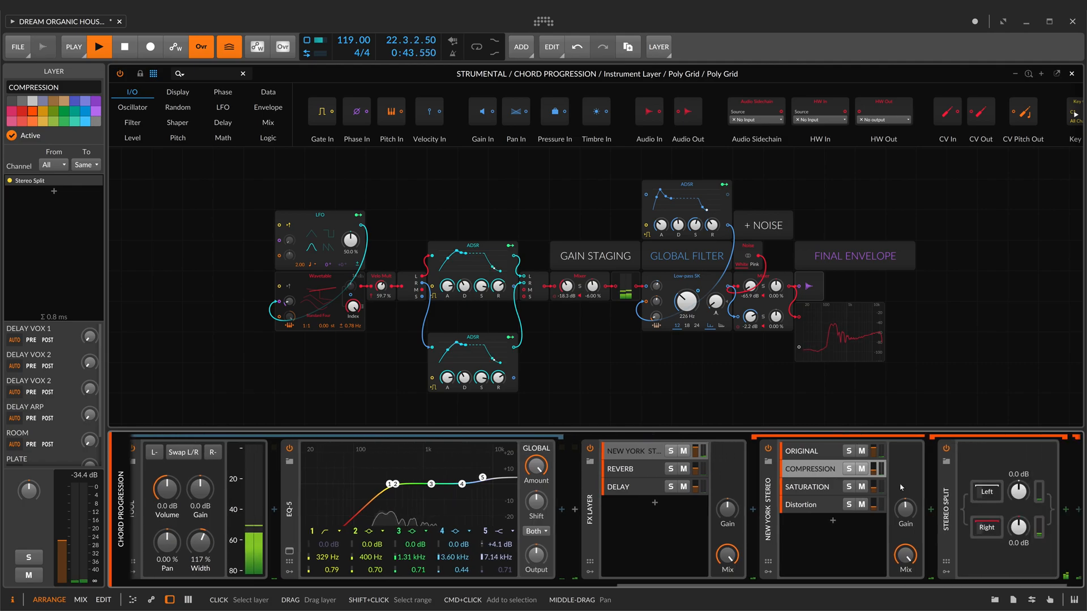
{"action": "left_click", "coordinate": [787, 485]}
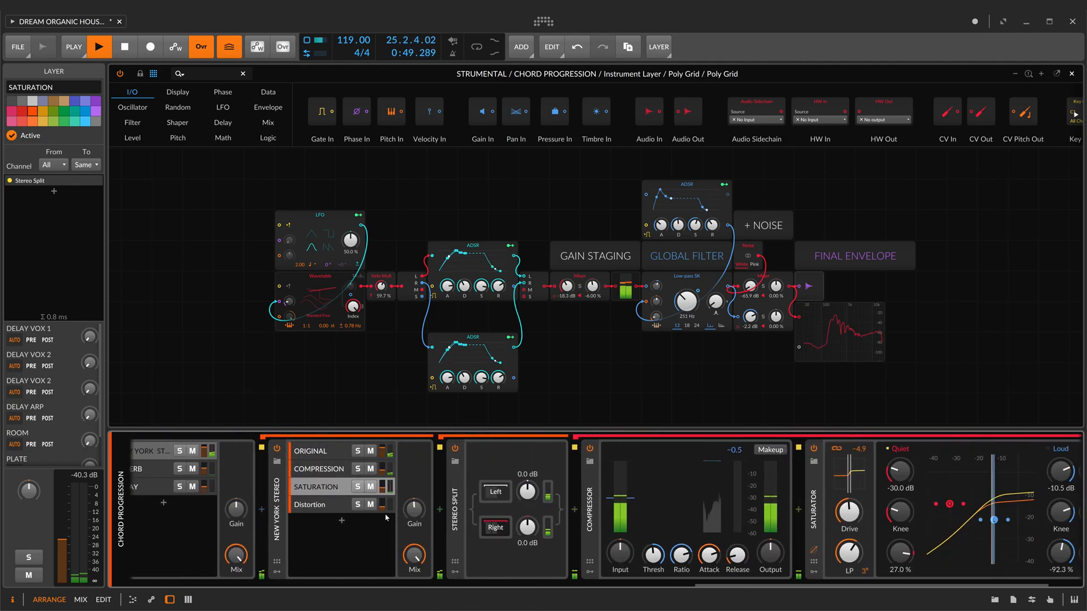
{"action": "left_click", "coordinate": [402, 504]}
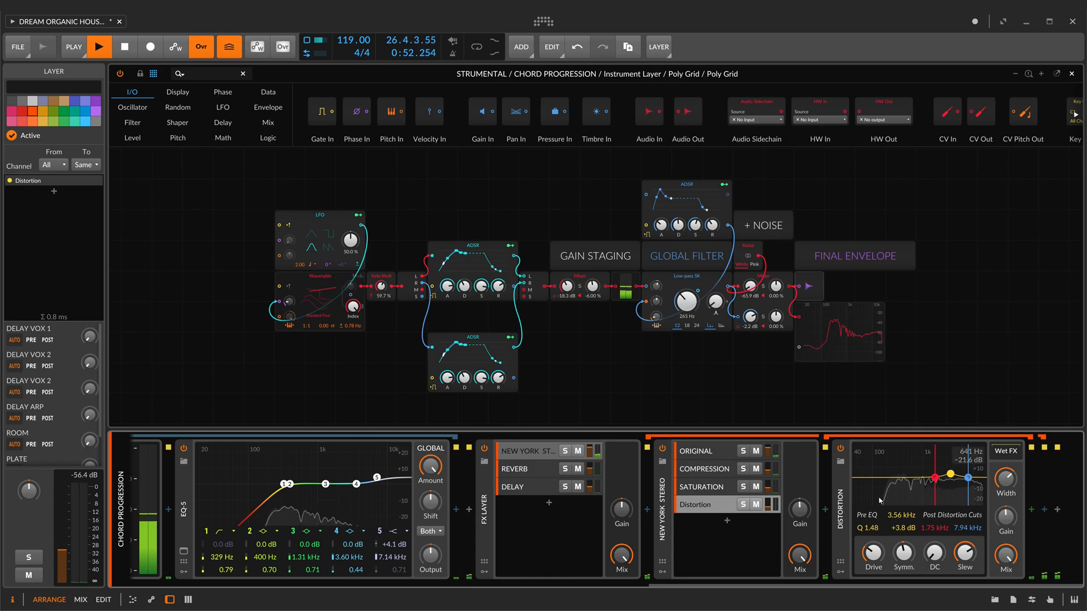
Step: Examine the device chains of the REVERB and DELAY layers in the CHORD PROGRESSION track's FX Layer
{"action": "left_click", "coordinate": [546, 471]}
{"action": "scroll", "coordinate": [955, 526], "scroll_direction": "right", "scroll_amount": 5}
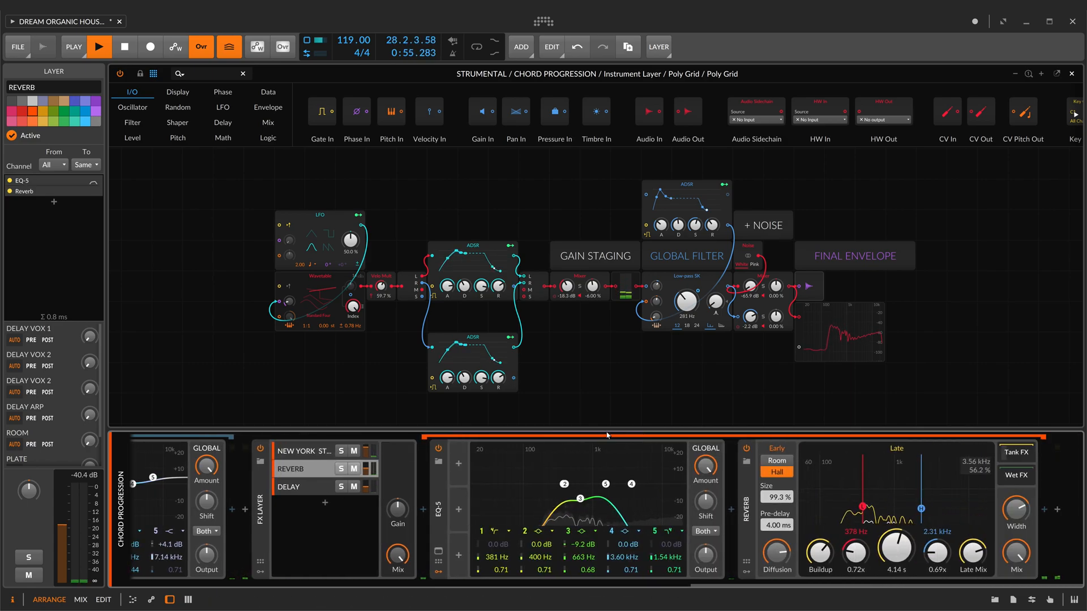
{"action": "left_click", "coordinate": [285, 489]}
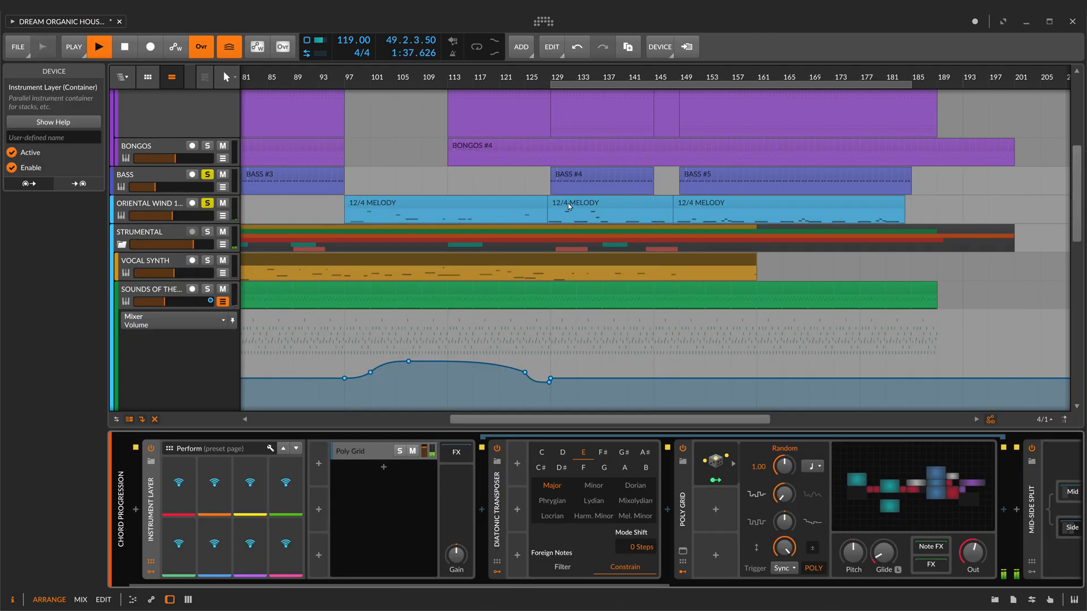
Step: Play the soloed tracks from the 12/4 MELODY clip near bar 129 and review the nature sounds and chord automation lanes
{"action": "left_click", "coordinate": [570, 206]}
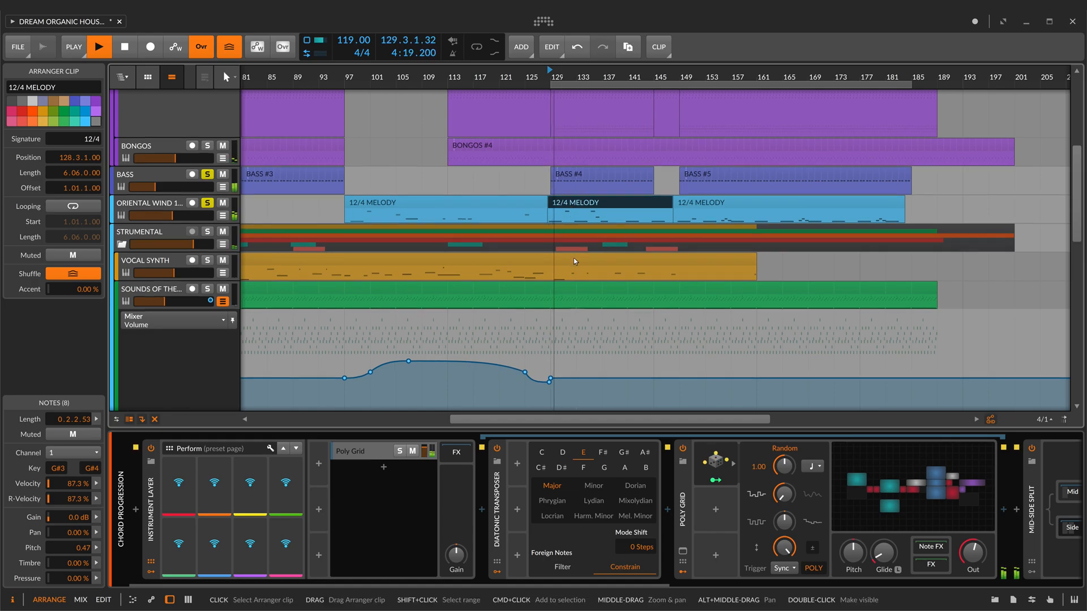
{"action": "scroll", "coordinate": [573, 257], "scroll_direction": "down", "scroll_amount": 3}
{"action": "scroll", "coordinate": [573, 258], "scroll_direction": "down", "scroll_amount": 5}
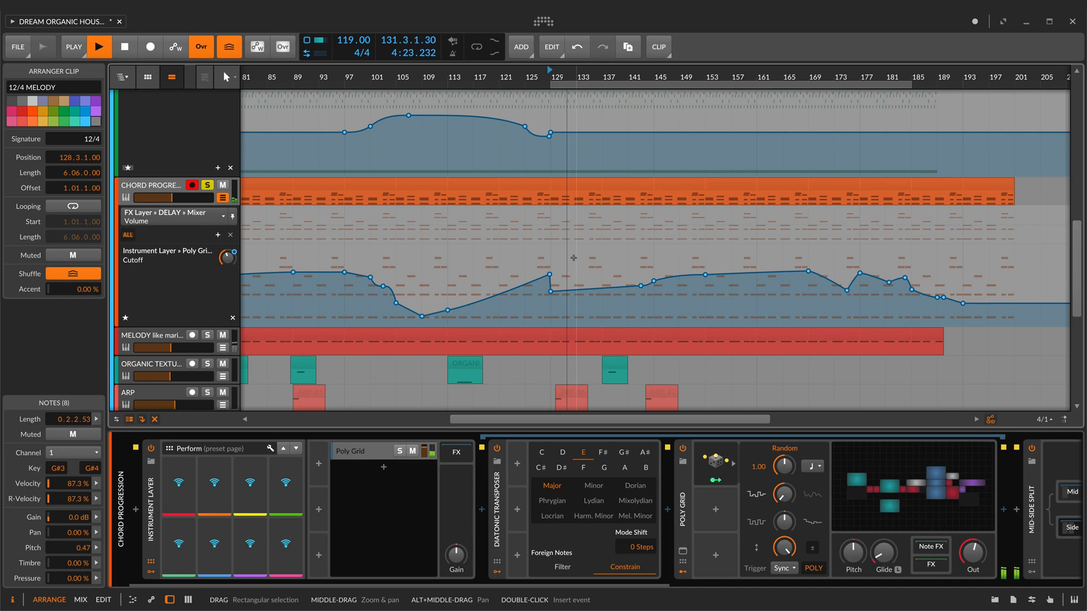
{"action": "scroll", "coordinate": [573, 258], "scroll_direction": "up", "scroll_amount": 4}
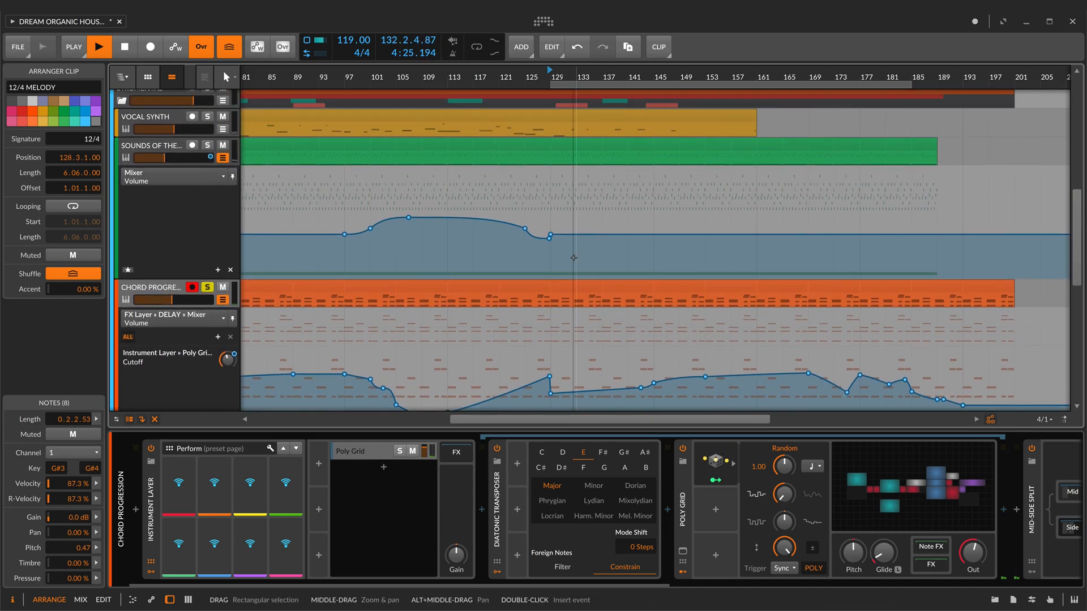
{"action": "scroll", "coordinate": [573, 258], "scroll_direction": "up", "scroll_amount": 5}
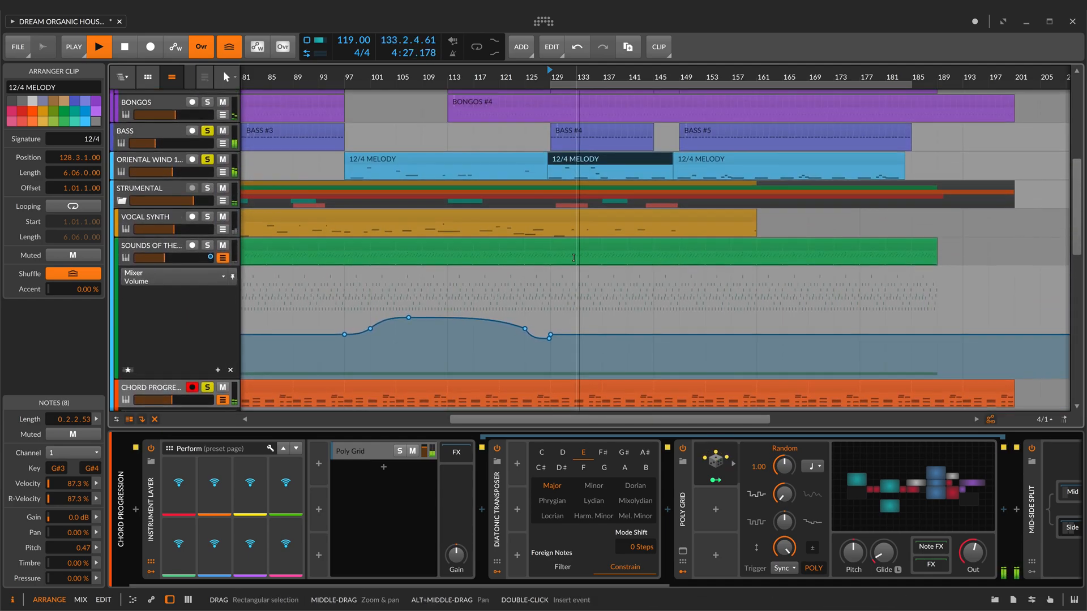
{"action": "scroll", "coordinate": [573, 257], "scroll_direction": "down", "scroll_amount": 2}
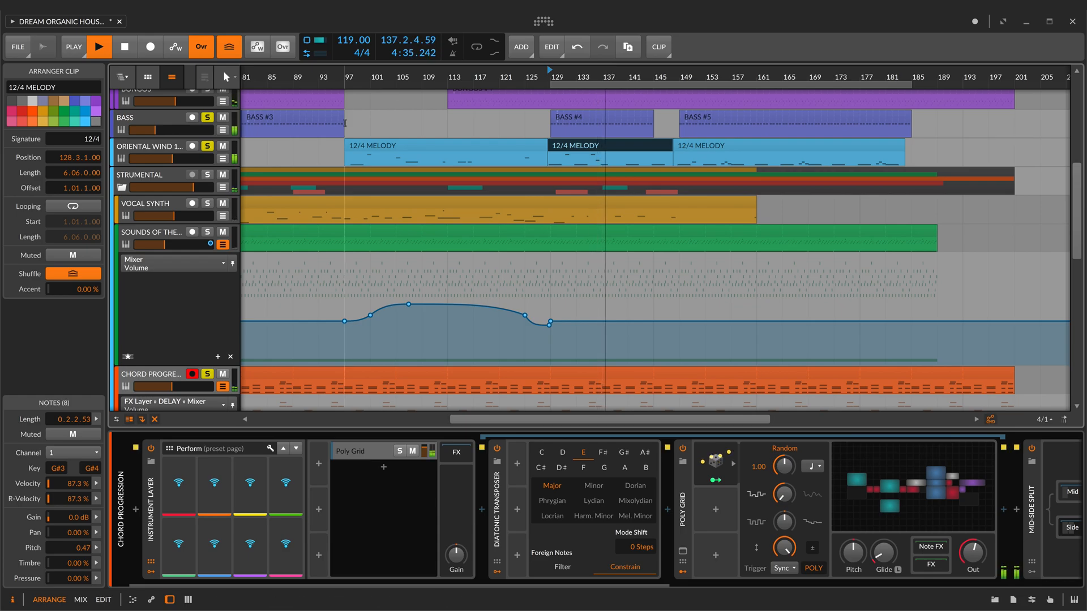
Step: Stop playback and turn off solo on the BASS, ORIENTAL WIND and CHORD PROGRESSION tracks
{"action": "key", "text": "space"}
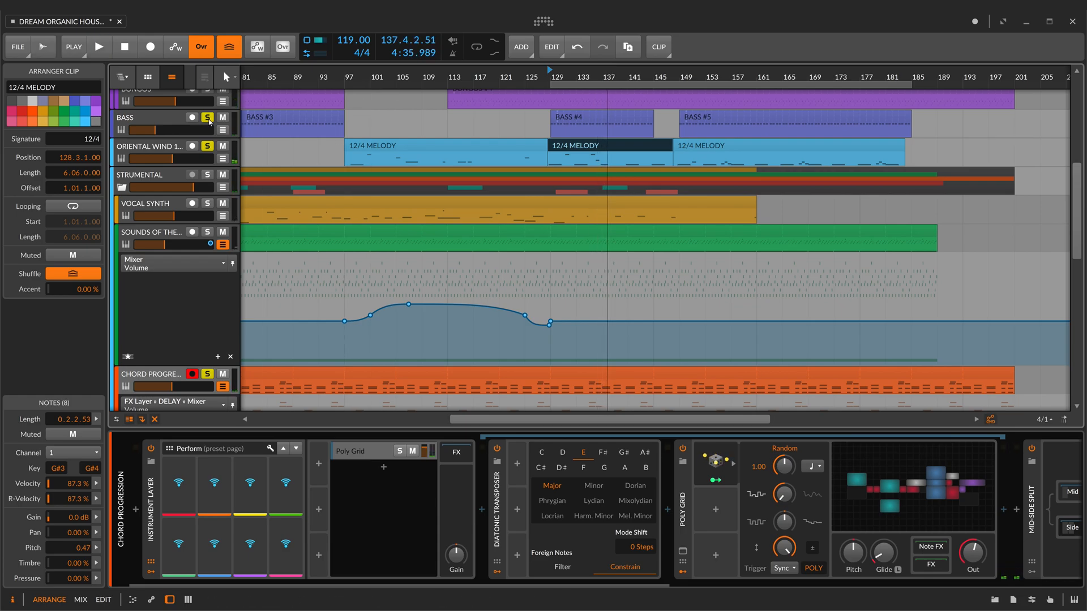
{"action": "scroll", "coordinate": [331, 295], "scroll_direction": "down", "scroll_amount": 4}
{"action": "scroll", "coordinate": [331, 294], "scroll_direction": "down", "scroll_amount": 1}
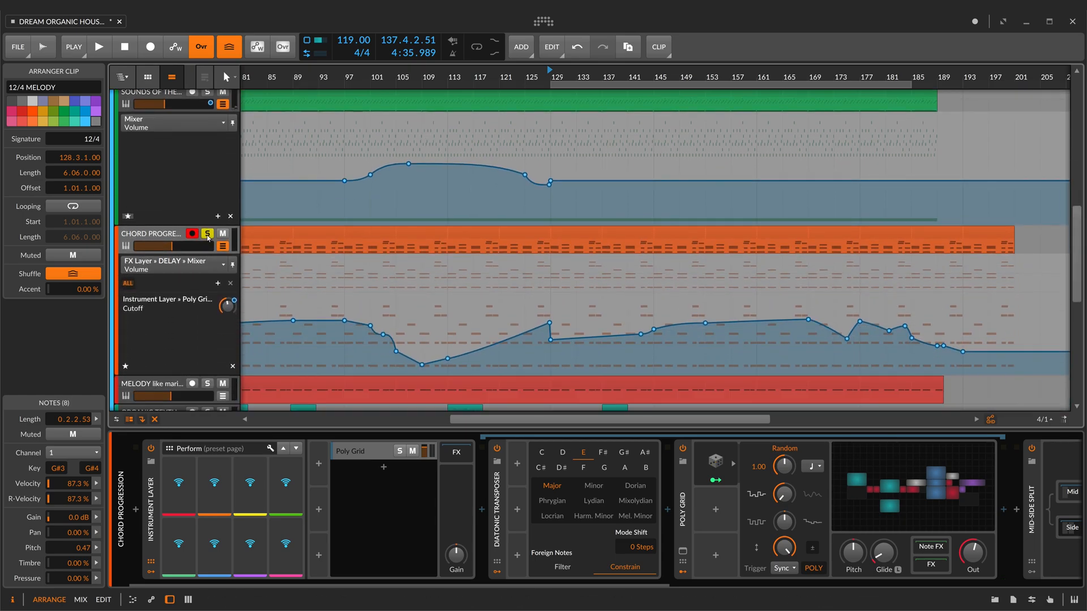
{"action": "scroll", "coordinate": [183, 259], "scroll_direction": "down", "scroll_amount": 4}
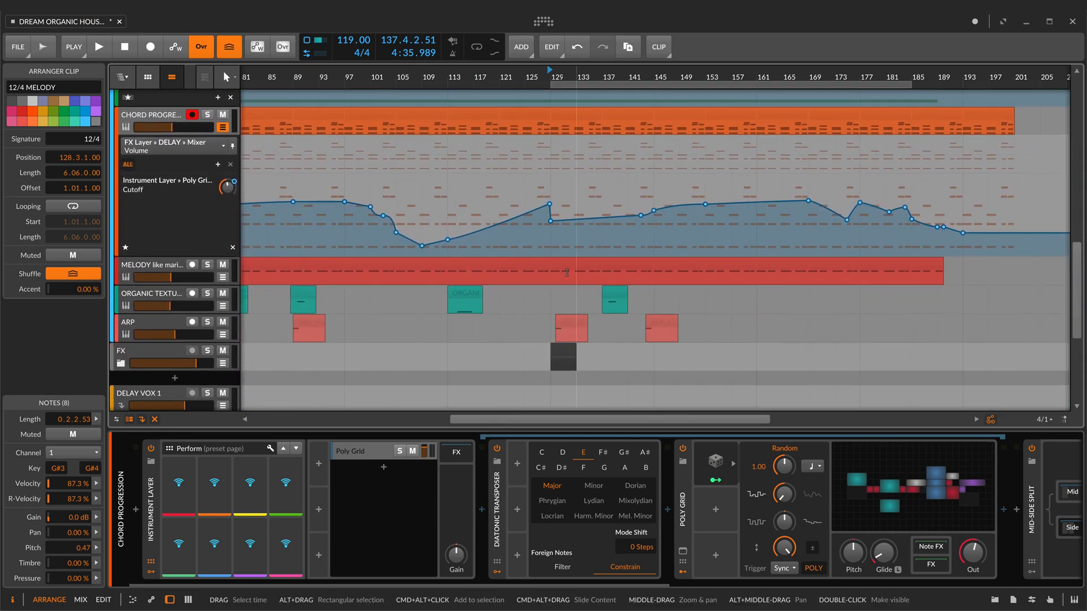
Step: Select the MELODY like marimba sounds track and open the patch of its Poly Grid layer
{"action": "left_click", "coordinate": [161, 265]}
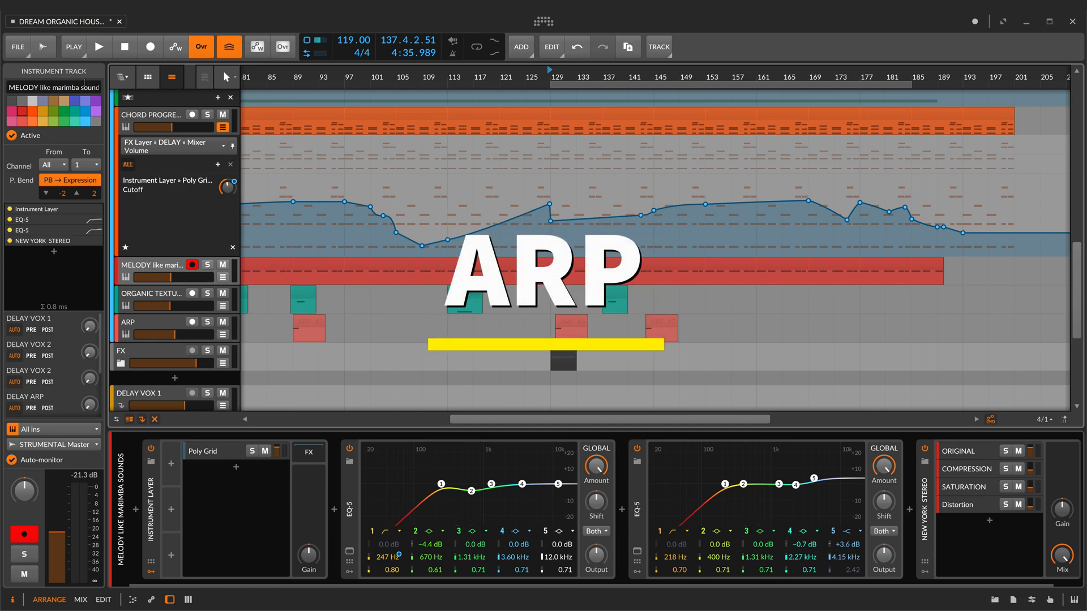
{"action": "left_click", "coordinate": [204, 451]}
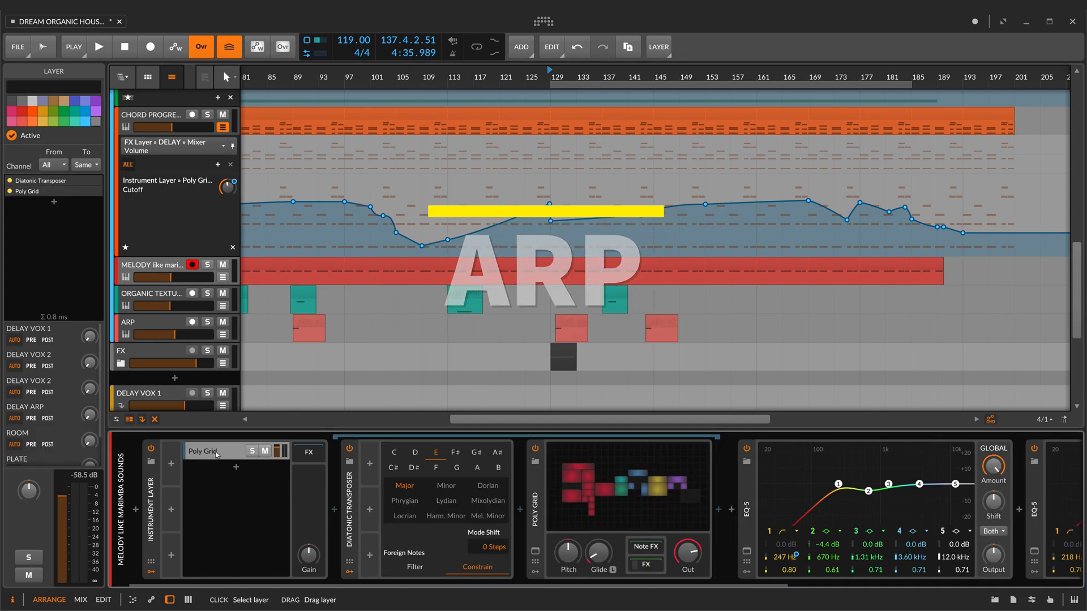
{"action": "left_click", "coordinate": [621, 469]}
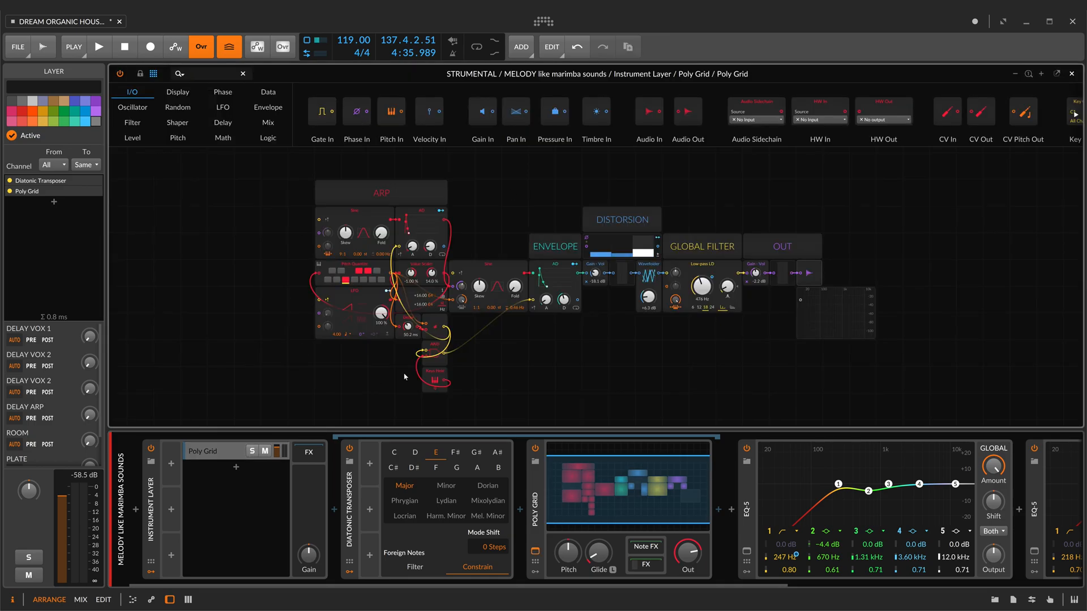
Step: Spread out the ARP section by moving the LFO, Pitch Quantize and Value Scaler modules away from the Sine oscillators
{"action": "left_click", "coordinate": [351, 214]}
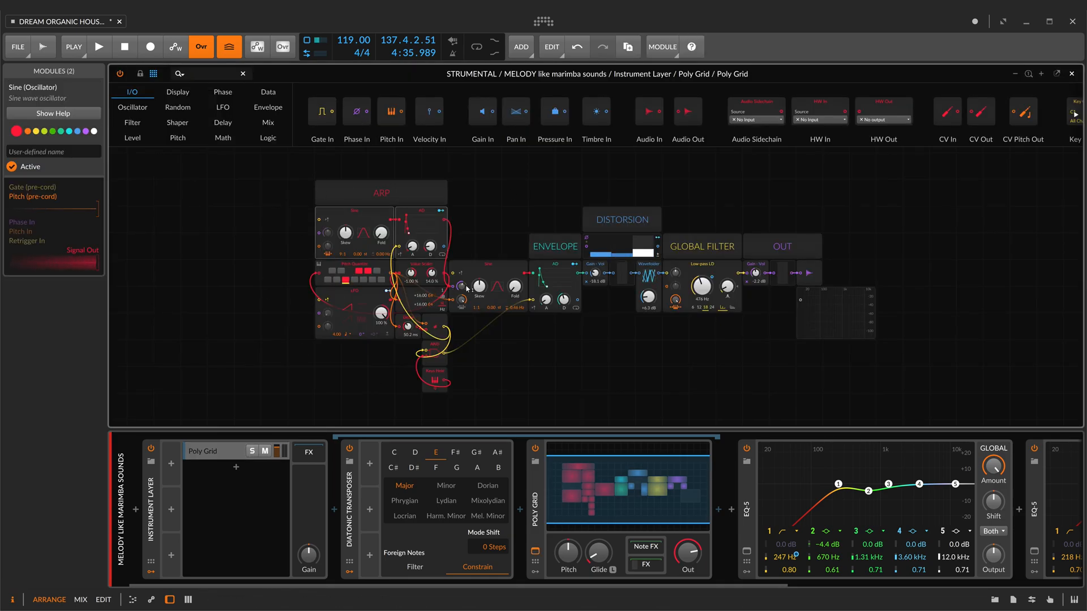
{"action": "left_click", "coordinate": [361, 282]}
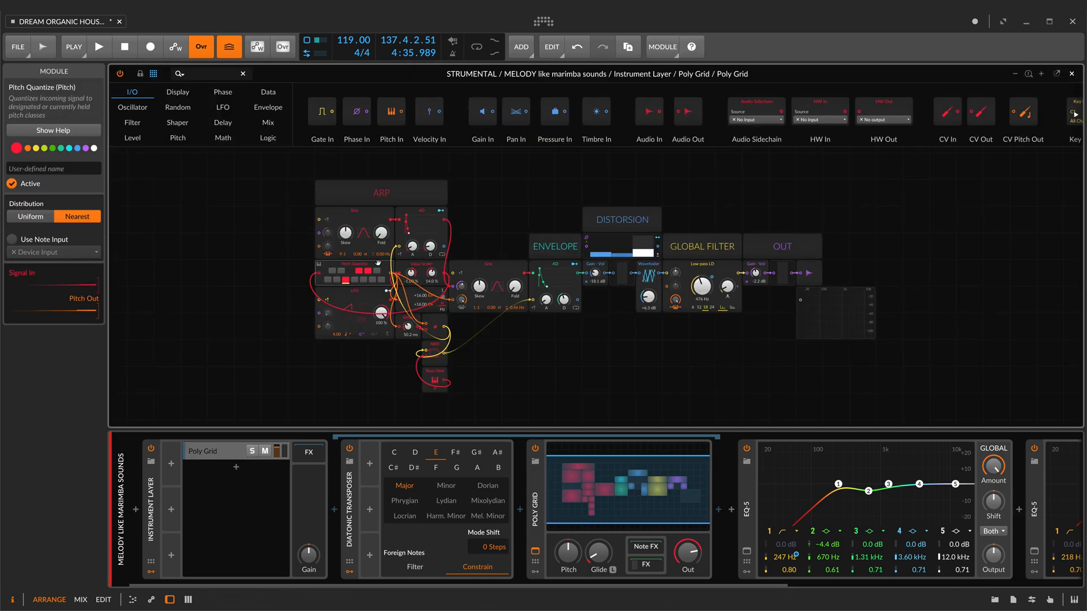
{"action": "left_click_drag", "start_coordinate": [341, 292], "coordinate": [261, 297]}
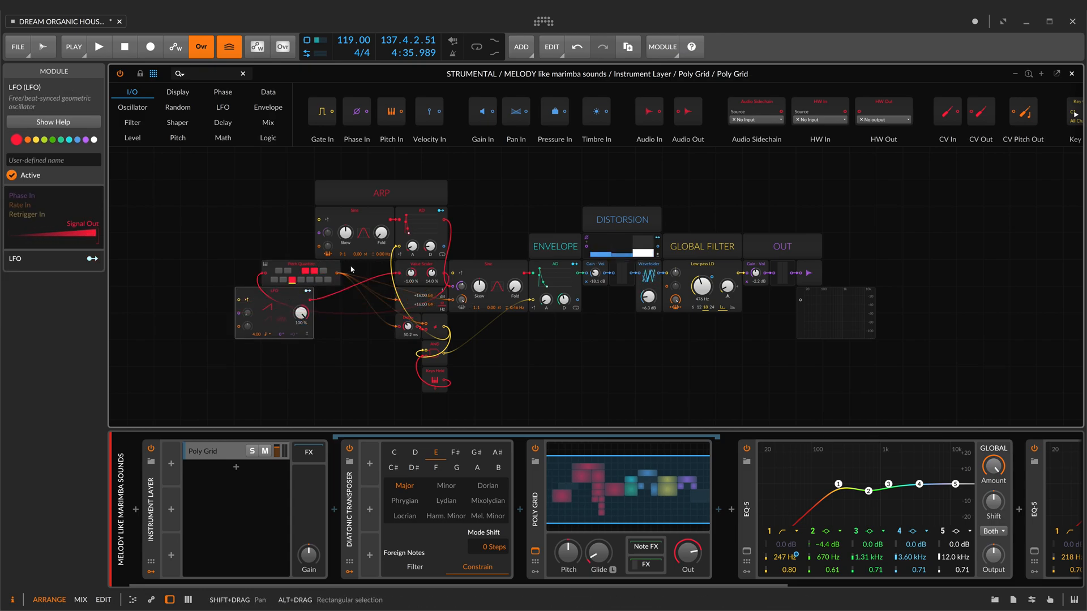
{"action": "left_click_drag", "start_coordinate": [332, 267], "coordinate": [311, 294]}
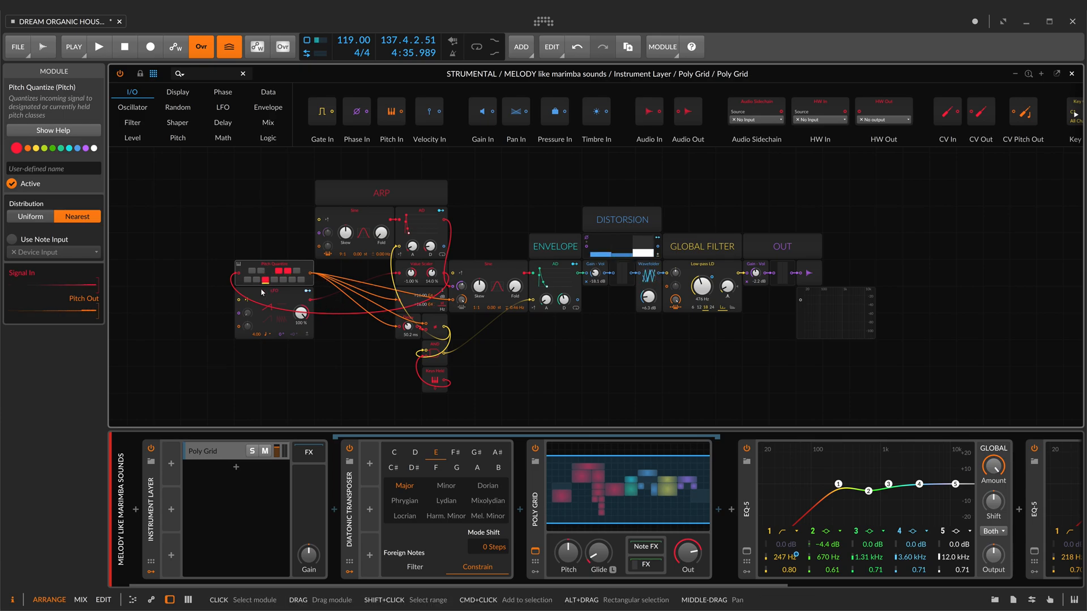
{"action": "left_click", "coordinate": [445, 265]}
{"action": "left_click_drag", "start_coordinate": [445, 265], "coordinate": [342, 295]}
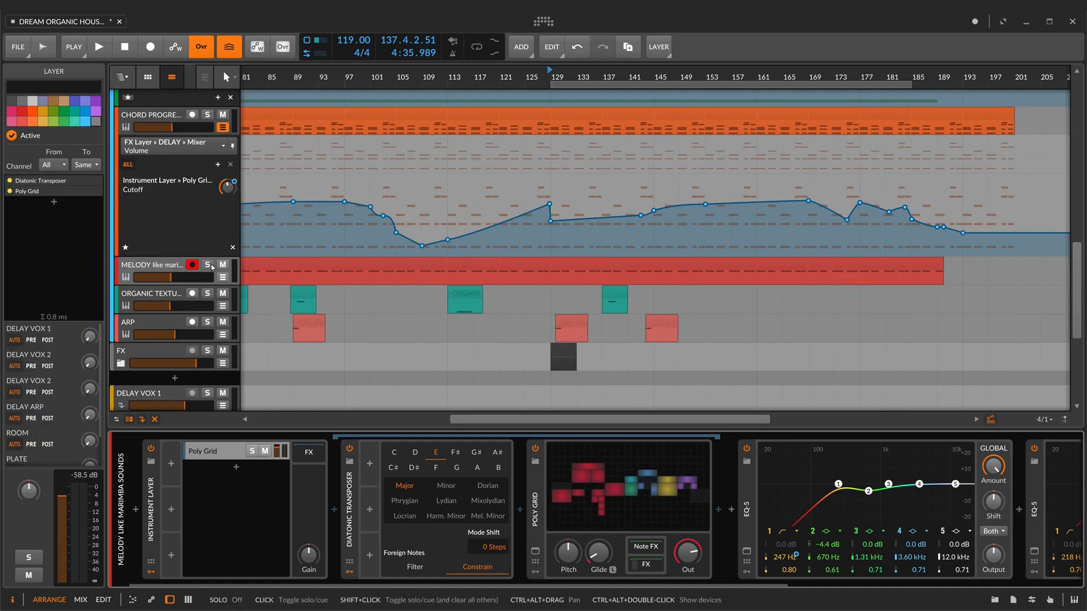
Step: Solo the MELODY like marimba sounds track, play it and examine its two EQ-5 devices
{"action": "left_click", "coordinate": [207, 265]}
{"action": "key", "text": "space"}
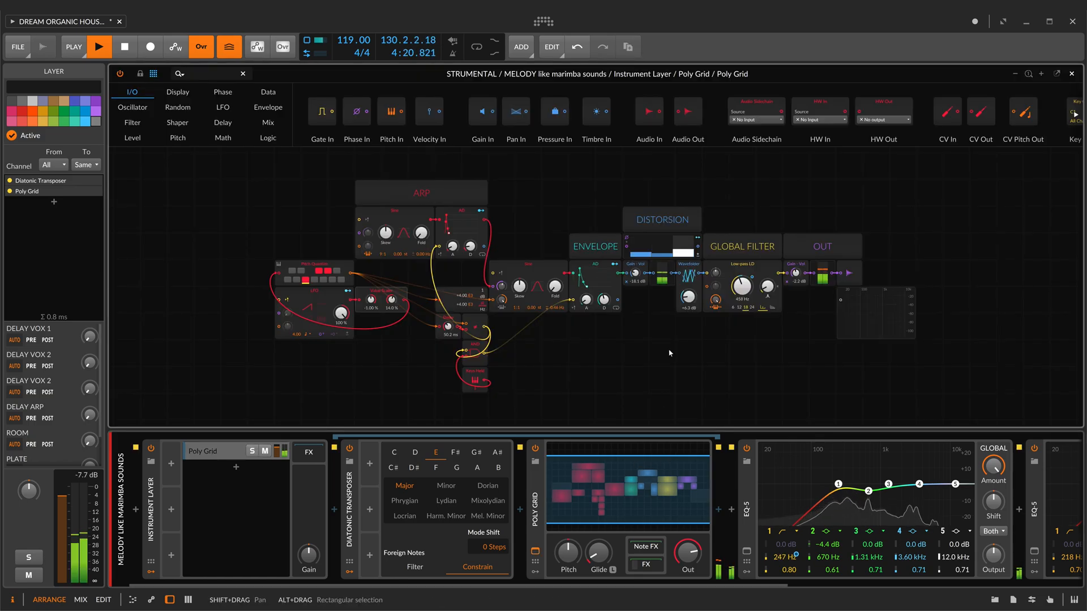
{"action": "scroll", "coordinate": [657, 487], "scroll_direction": "down", "scroll_amount": 3}
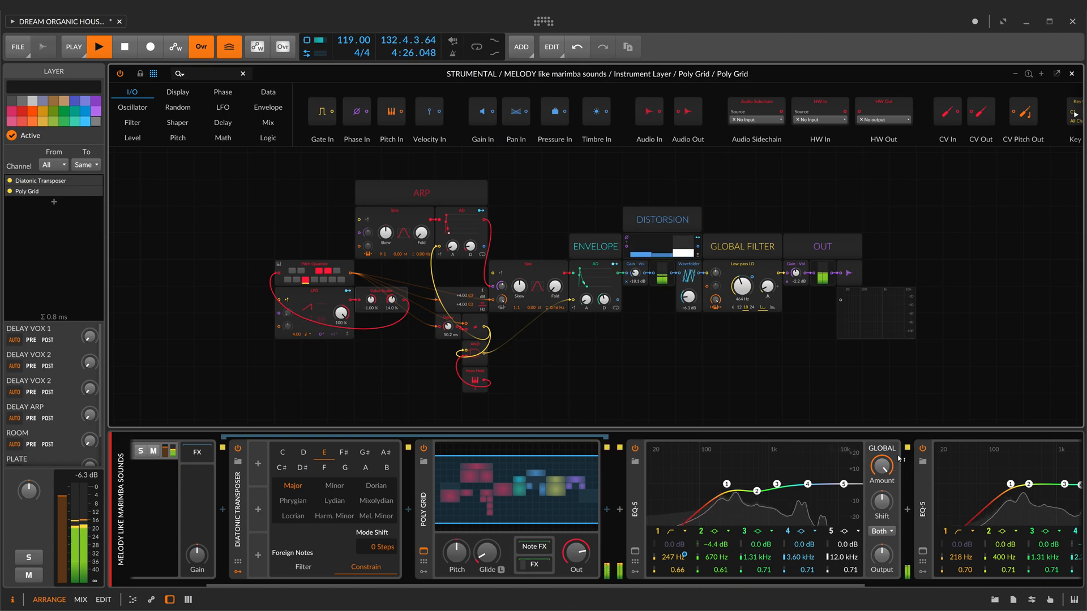
{"action": "scroll", "coordinate": [900, 458], "scroll_direction": "down", "scroll_amount": 4}
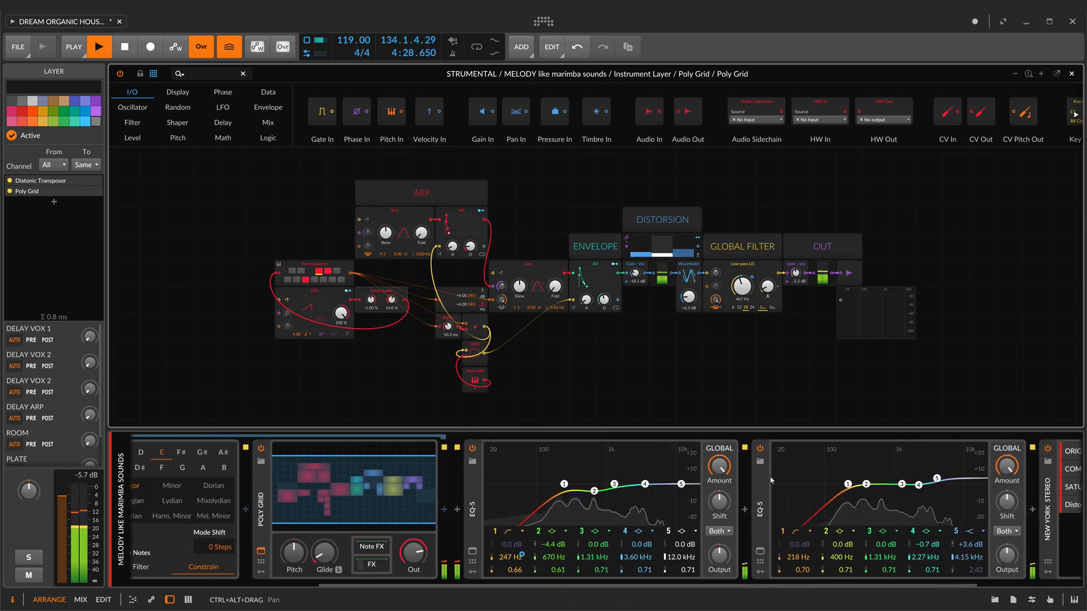
{"action": "scroll", "coordinate": [771, 480], "scroll_direction": "down", "scroll_amount": 4}
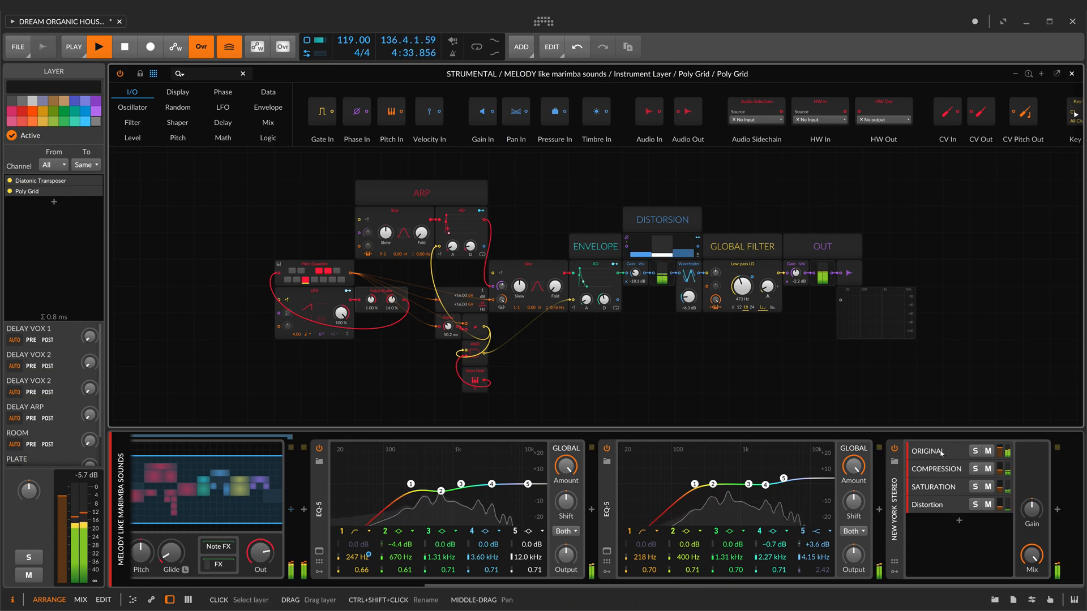
Step: Examine the COMPRESSION, SATURATION and Distortion layers of NEW YORK STEREO on the marimba melody track
{"action": "left_click", "coordinate": [938, 468]}
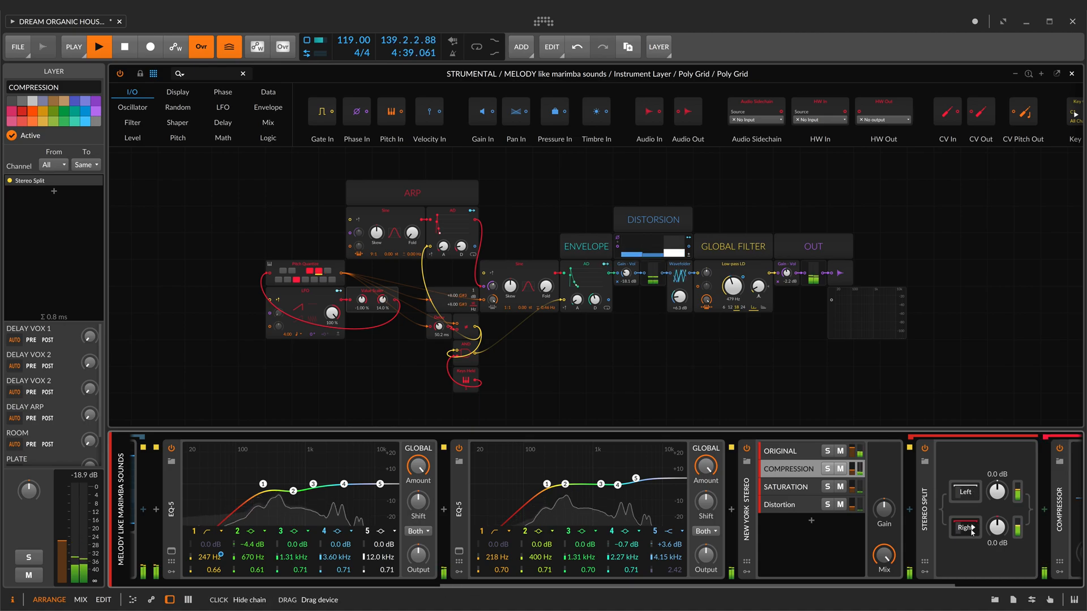
{"action": "scroll", "coordinate": [921, 530], "scroll_direction": "right", "scroll_amount": 5}
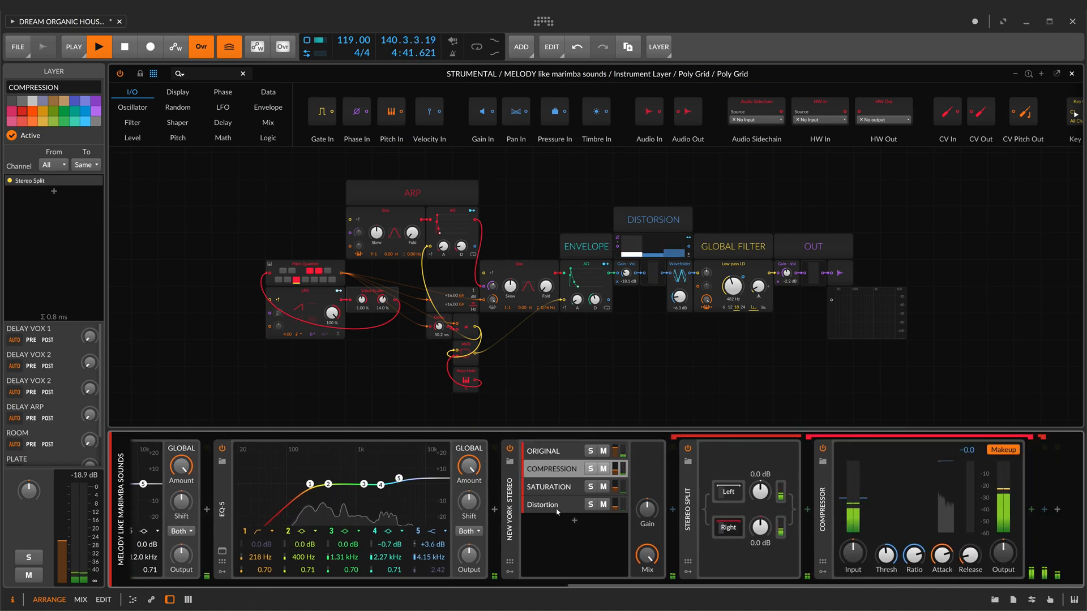
{"action": "left_click", "coordinate": [550, 487]}
{"action": "scroll", "coordinate": [916, 514], "scroll_direction": "right", "scroll_amount": 5}
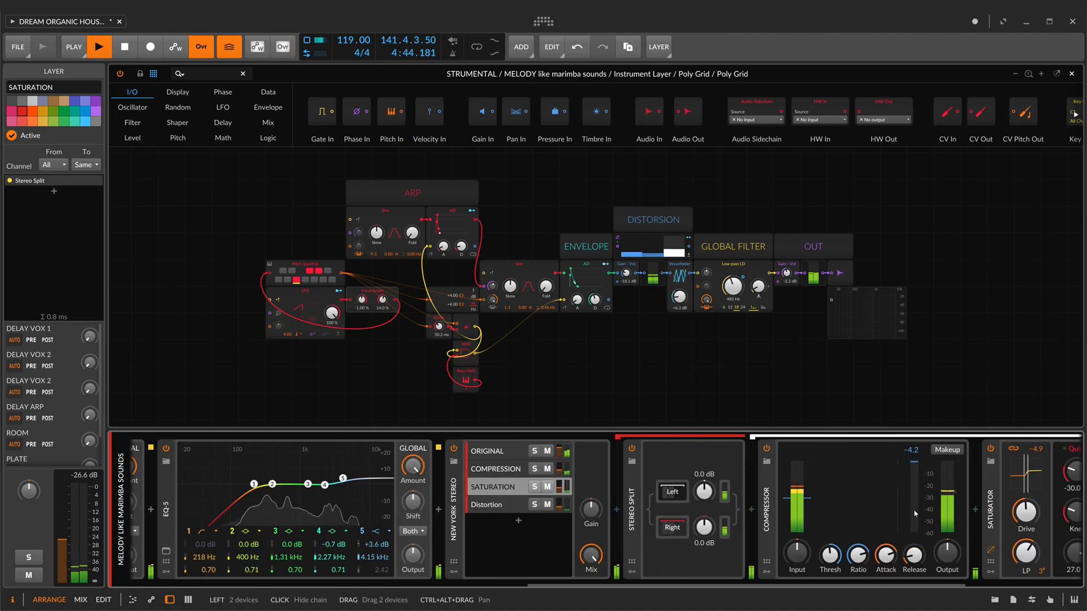
{"action": "scroll", "coordinate": [916, 513], "scroll_direction": "right", "scroll_amount": 5}
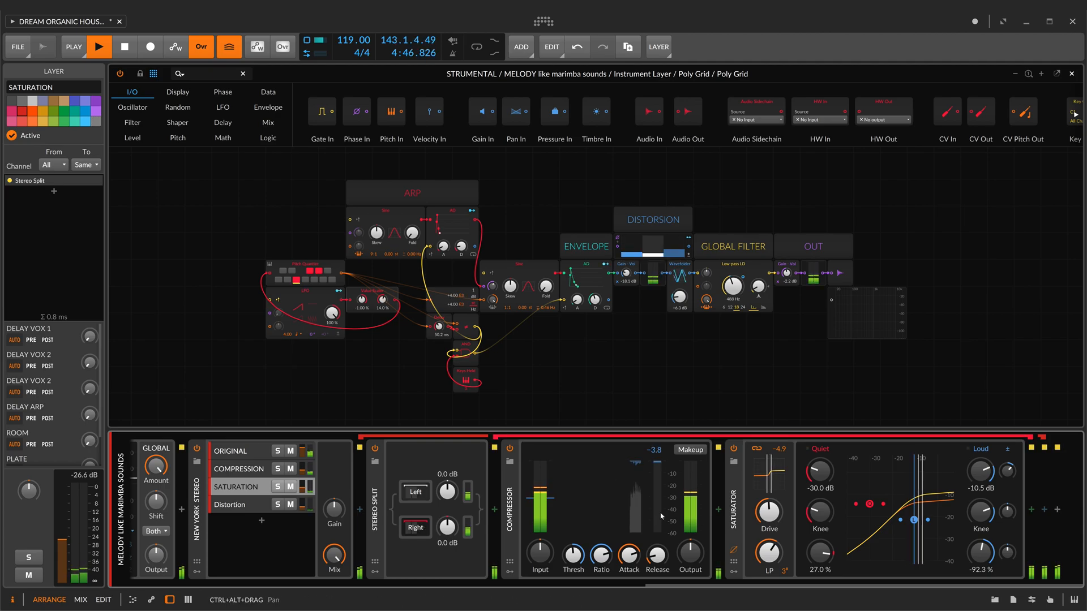
{"action": "left_click", "coordinate": [235, 505]}
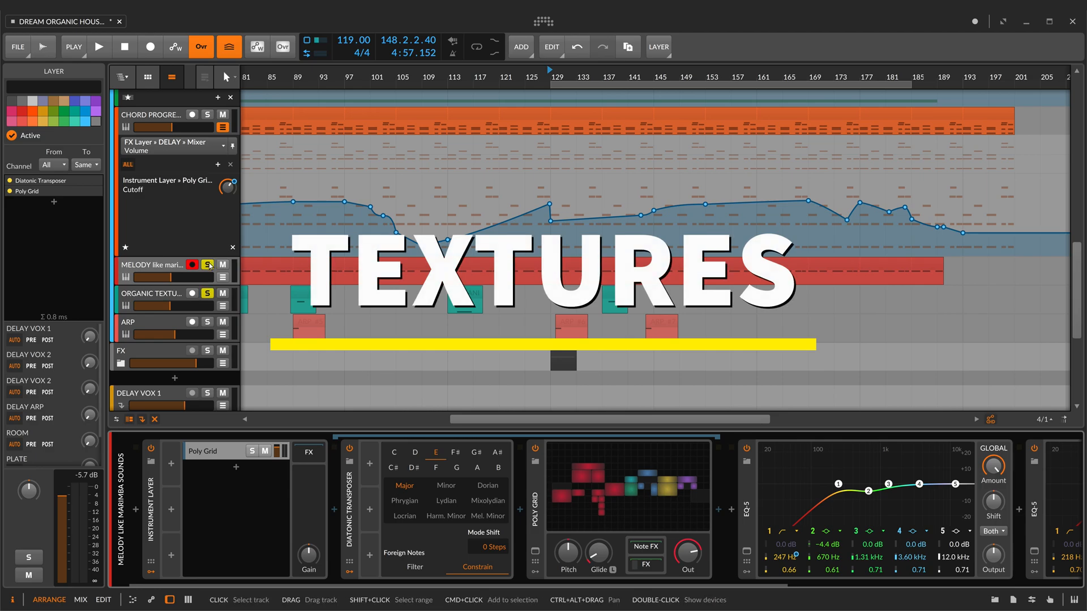
Step: Switch the solo from the marimba melody to ORGANIC TEXTURES and play from the ORGANIC TEXTURES #3 clip at bar 113
{"action": "left_click", "coordinate": [208, 265]}
{"action": "left_click", "coordinate": [475, 297]}
{"action": "key", "text": "shift+space"}
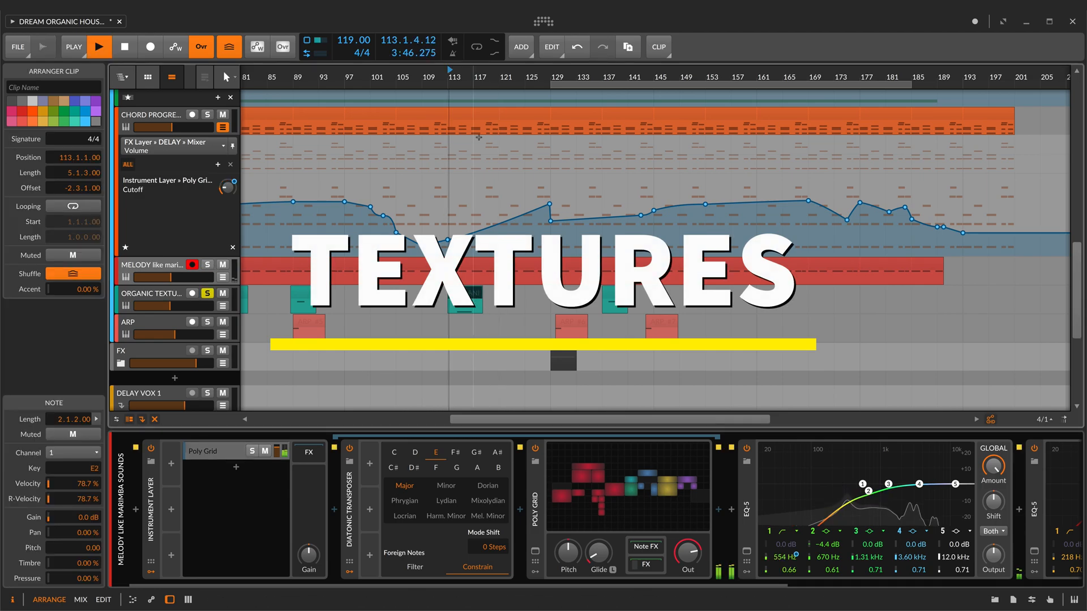
{"action": "left_click_drag", "start_coordinate": [463, 76], "coordinate": [477, 116]}
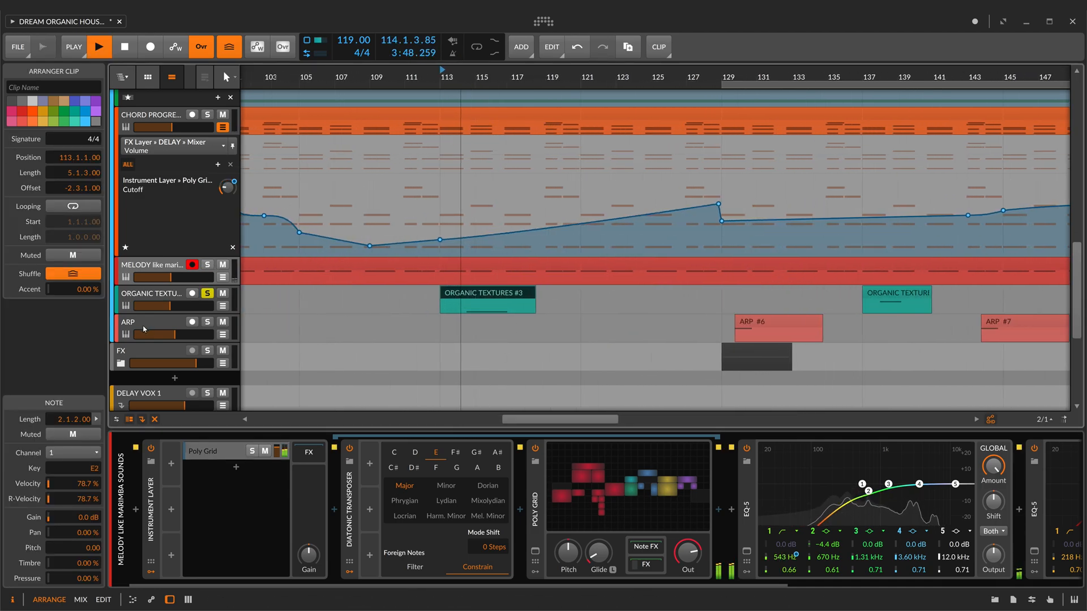
Step: Stop playback and open the patch of the ORGANIC TEXTURES track's Poly Grid layer, fitting all its modules in view
{"action": "left_click", "coordinate": [153, 296]}
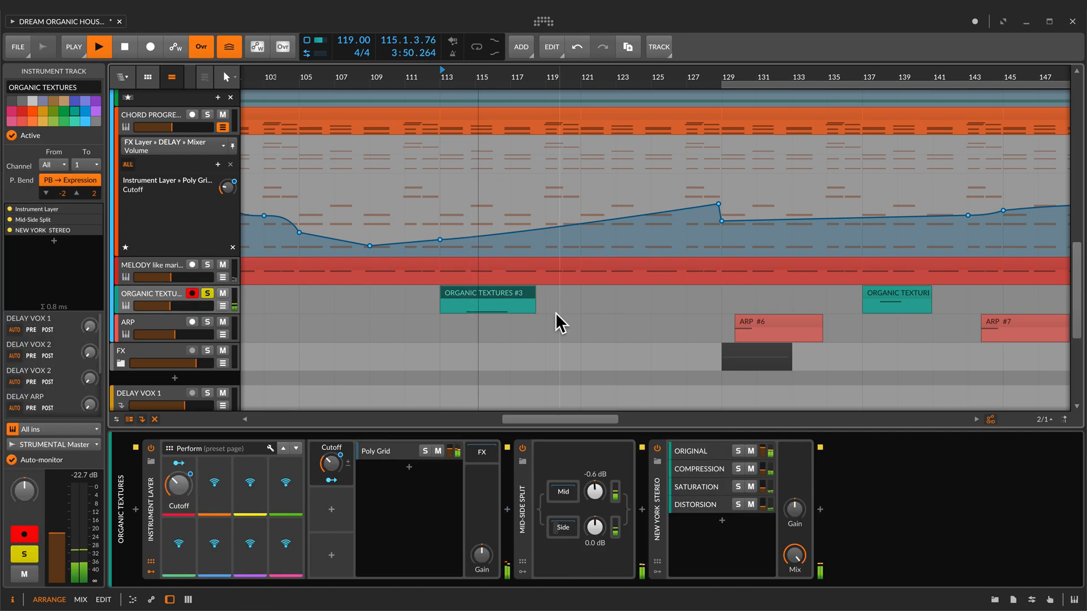
{"action": "left_click", "coordinate": [386, 456]}
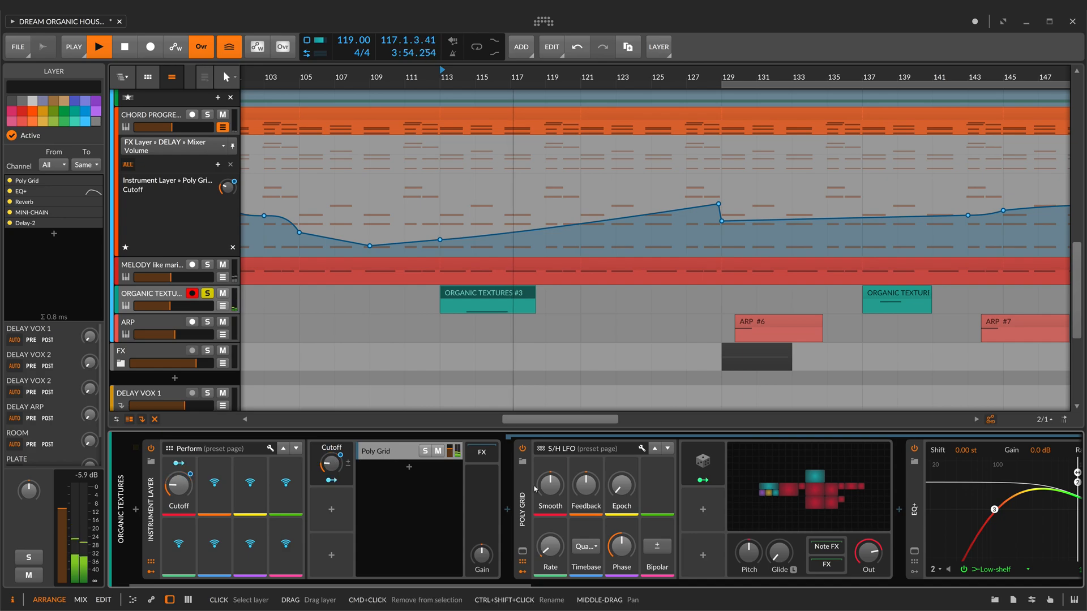
{"action": "key", "text": "space"}
{"action": "left_click", "coordinate": [776, 472]}
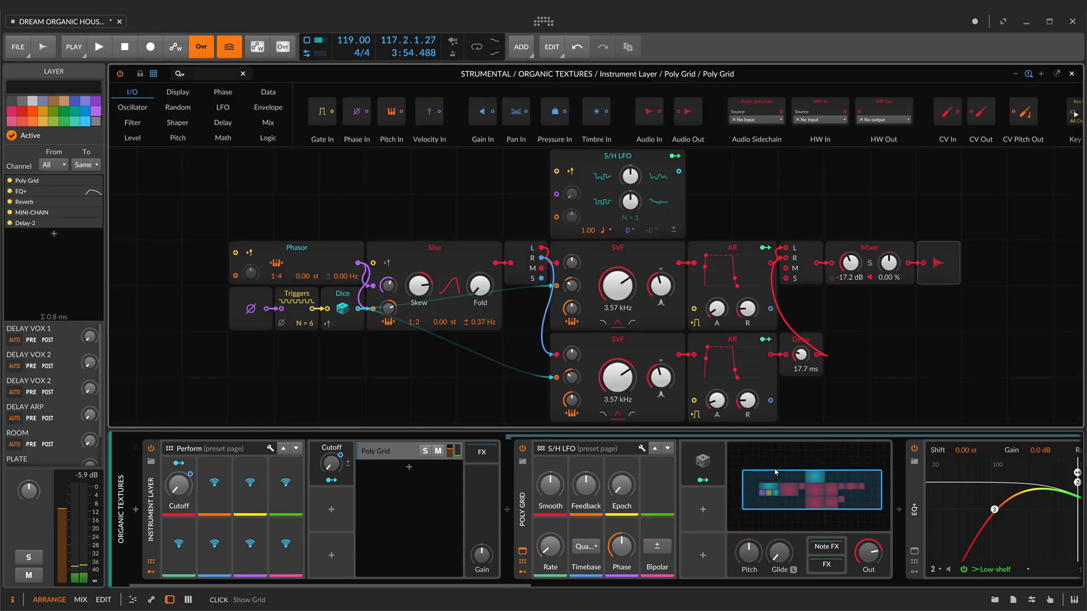
{"action": "left_click", "coordinate": [1014, 74]}
{"action": "left_click", "coordinate": [1014, 74]}
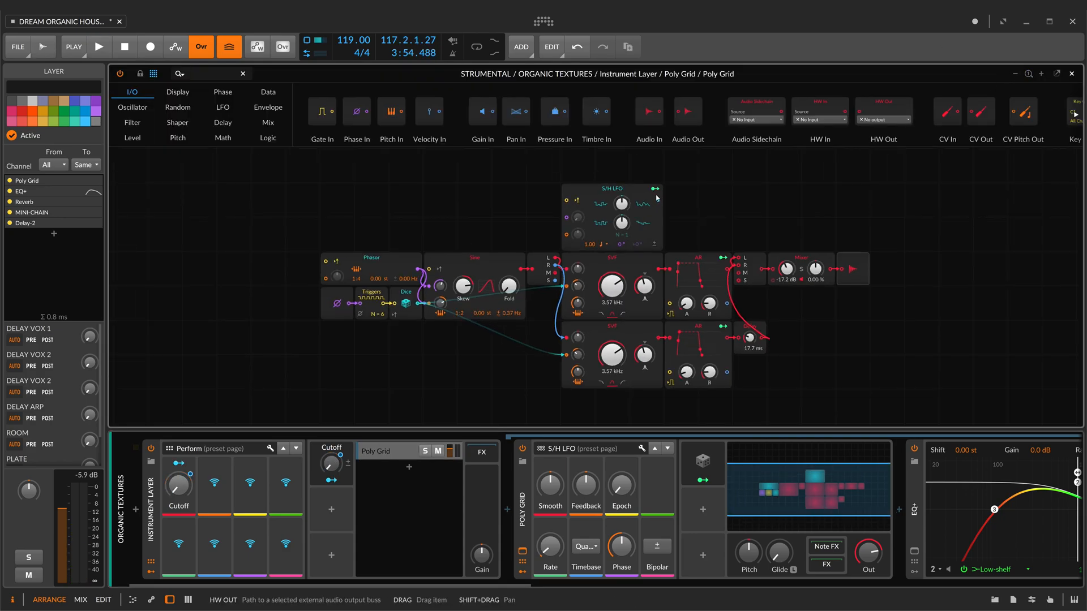
Step: Separate the Phasor, Phase In, Triggers and Dice modules from the Sine oscillator to reveal their connections
{"action": "left_click_drag", "start_coordinate": [550, 271], "coordinate": [520, 266]}
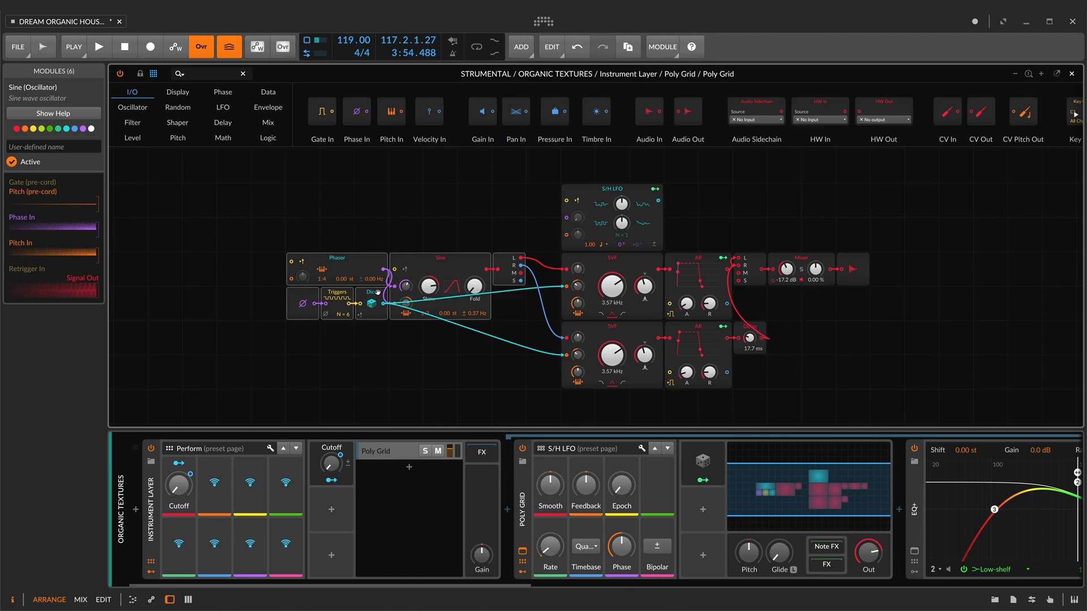
{"action": "left_click_drag", "start_coordinate": [449, 255], "coordinate": [483, 255]}
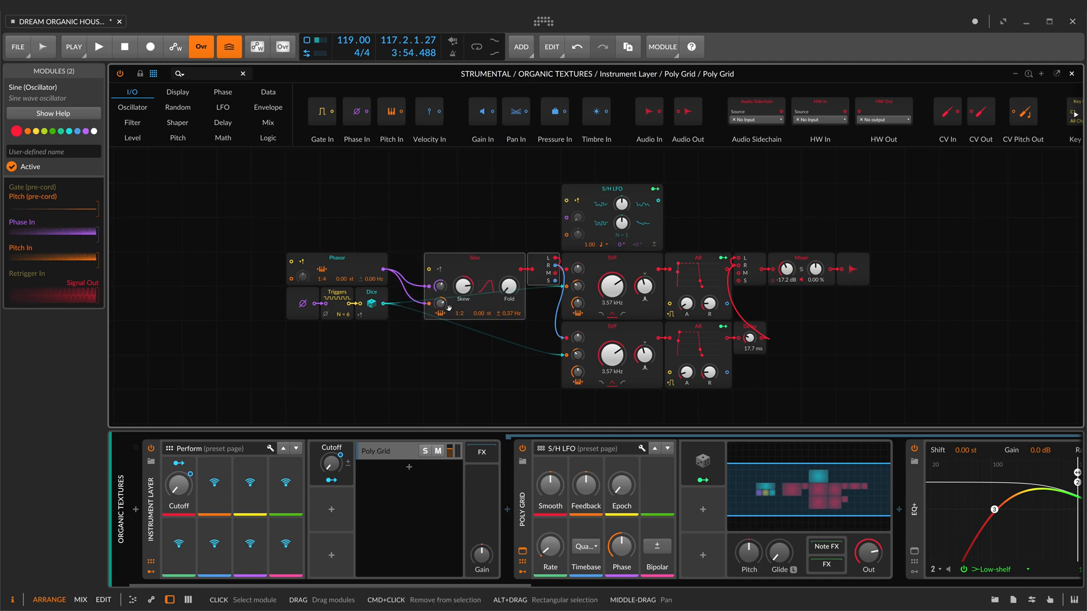
Step: Play the soloed ARP track briefly from bar 129 and open its Poly Grid patch with all modules in view
{"action": "scroll", "coordinate": [642, 451], "scroll_direction": "right", "scroll_amount": 10}
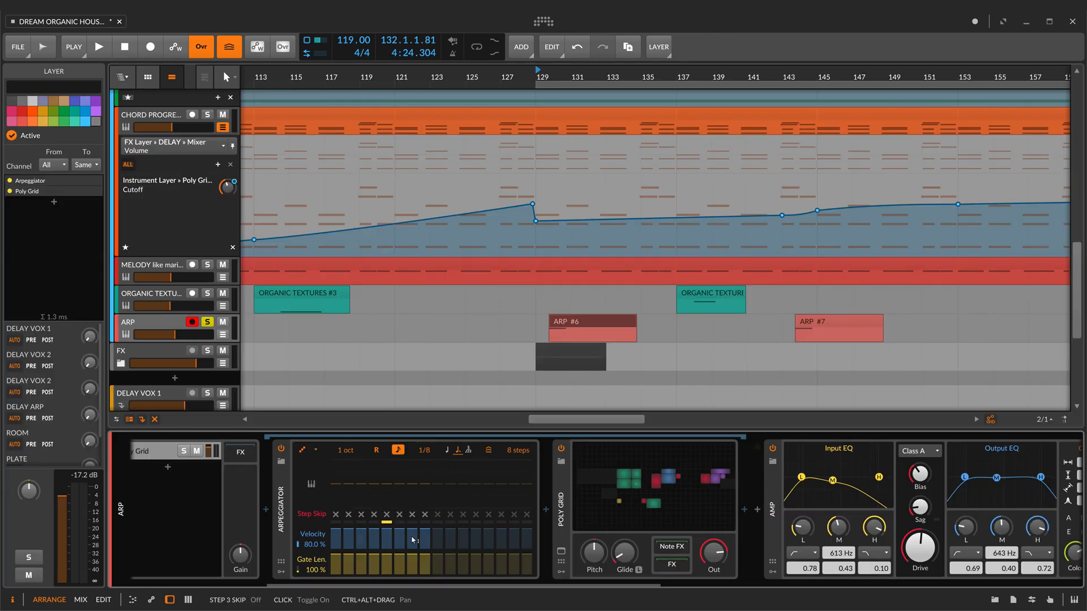
{"action": "key", "text": "space"}
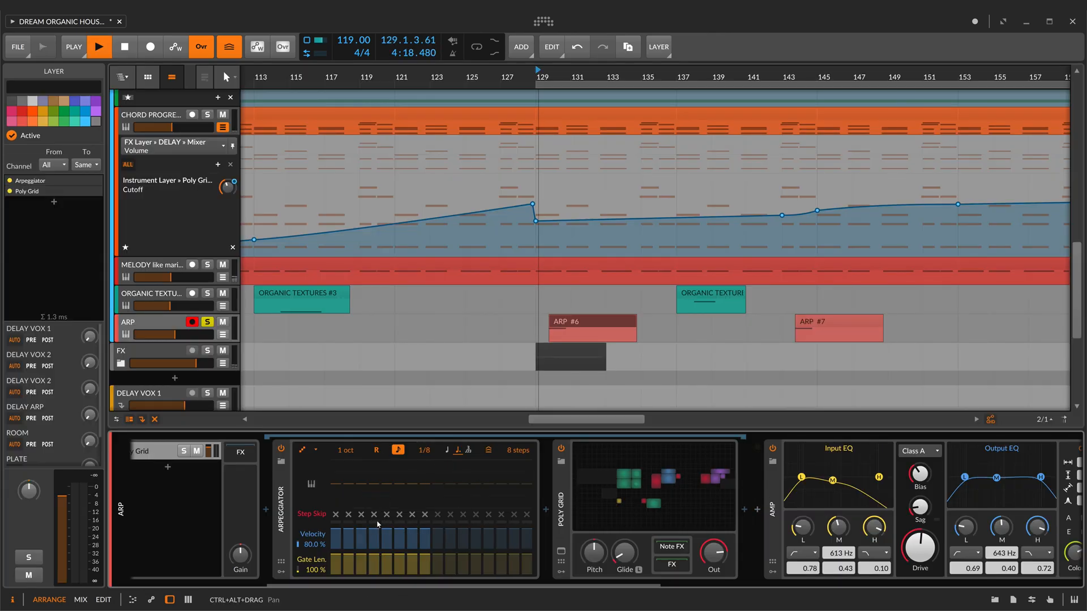
{"action": "key", "text": "space"}
{"action": "left_click", "coordinate": [599, 513]}
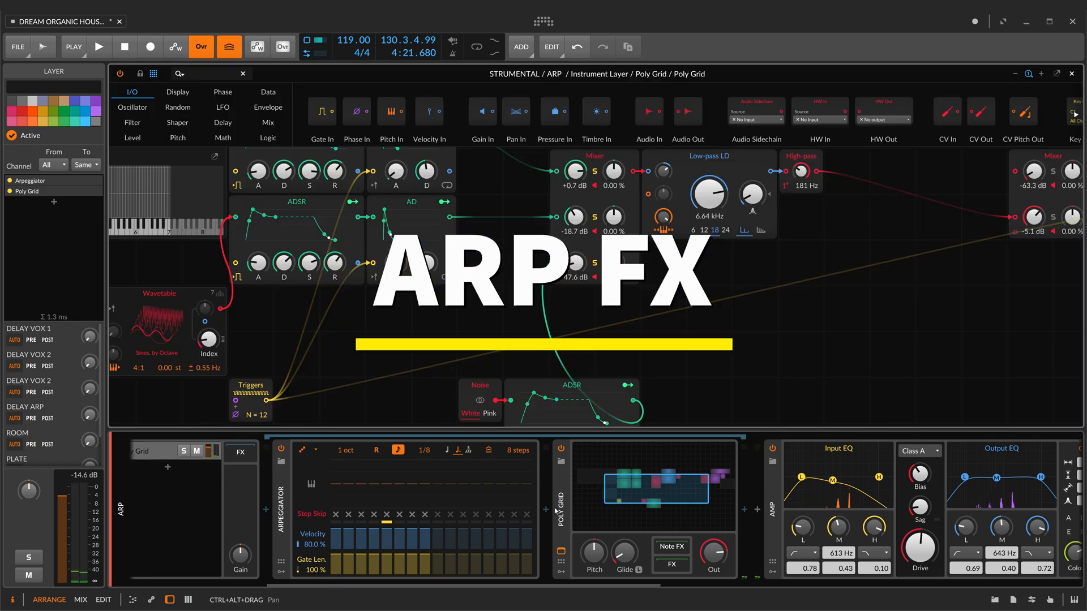
{"action": "left_click", "coordinate": [1017, 75]}
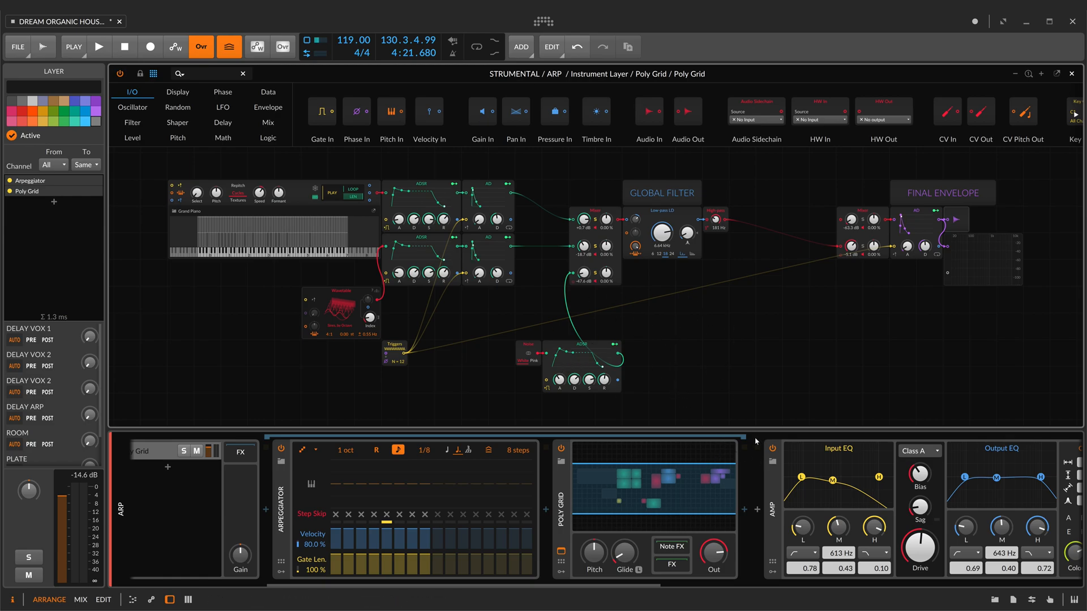
Step: Play the ARP part and examine the Amp, Delay-2, Transient Control and EQ+ effects in its device chain
{"action": "key", "text": "space"}
{"action": "scroll", "coordinate": [531, 455], "scroll_direction": "right", "scroll_amount": 10}
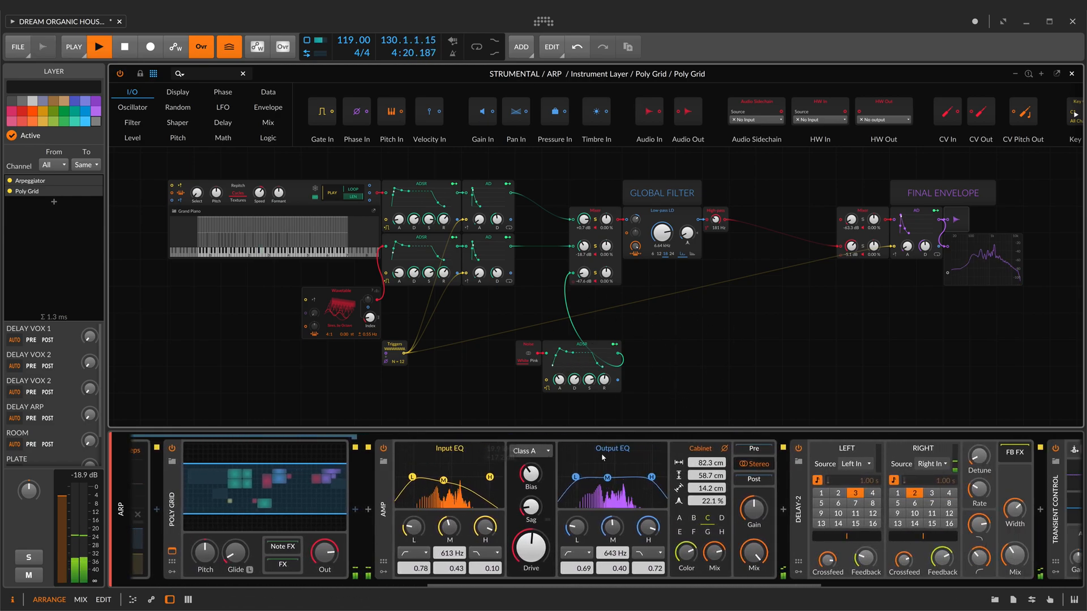
{"action": "scroll", "coordinate": [604, 458], "scroll_direction": "right", "scroll_amount": 5}
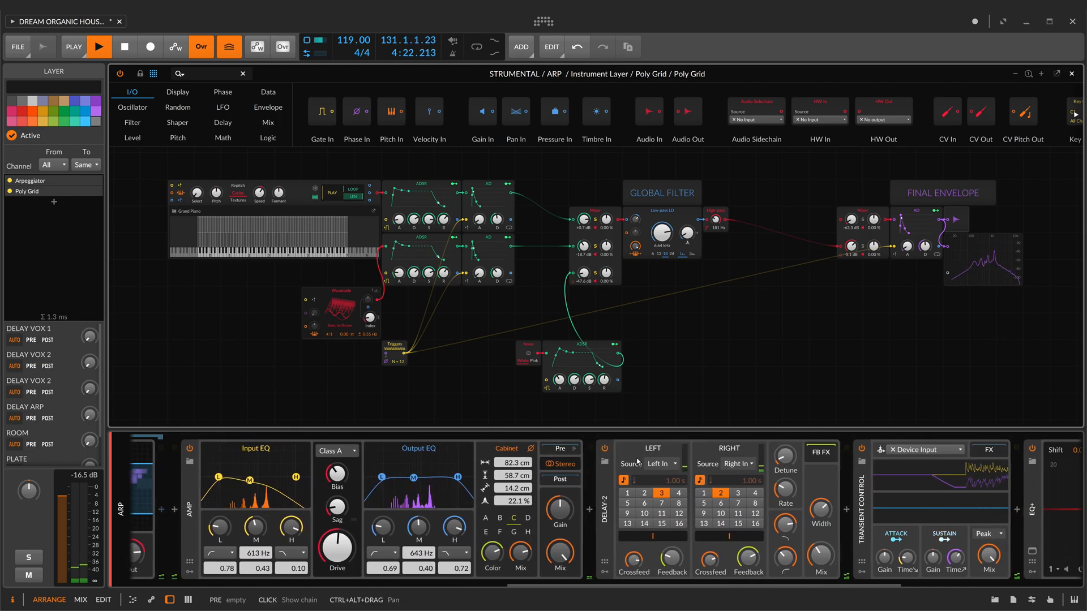
{"action": "scroll", "coordinate": [637, 461], "scroll_direction": "right", "scroll_amount": 8}
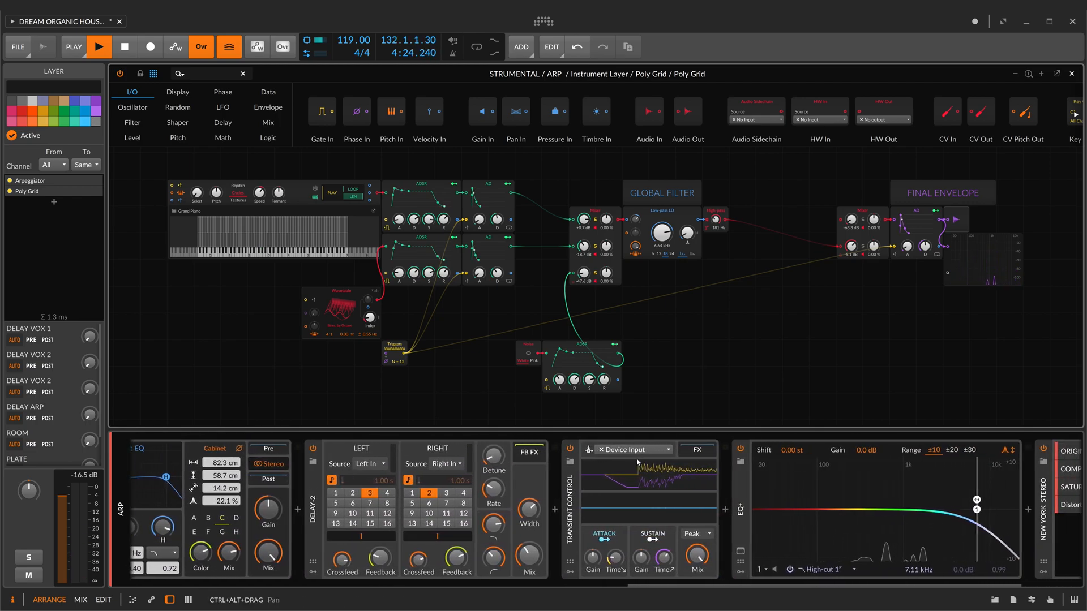
{"action": "scroll", "coordinate": [638, 462], "scroll_direction": "right", "scroll_amount": 4}
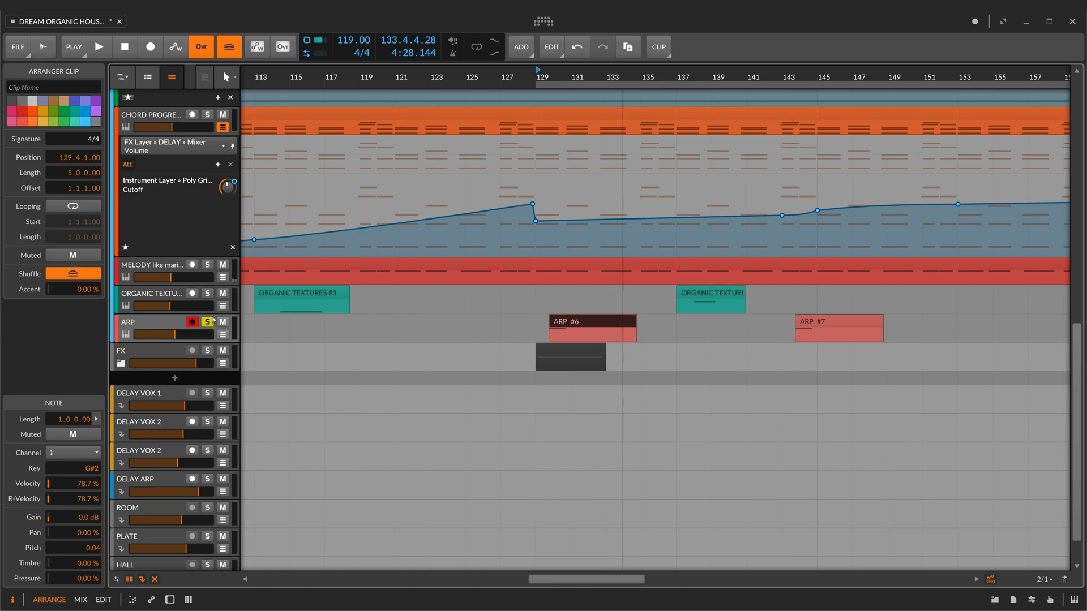
Step: Unfold the FX group and play its NOISE track soloed from the NOISE #1 clip at bar 129
{"action": "left_click", "coordinate": [120, 365]}
{"action": "left_click", "coordinate": [160, 380]}
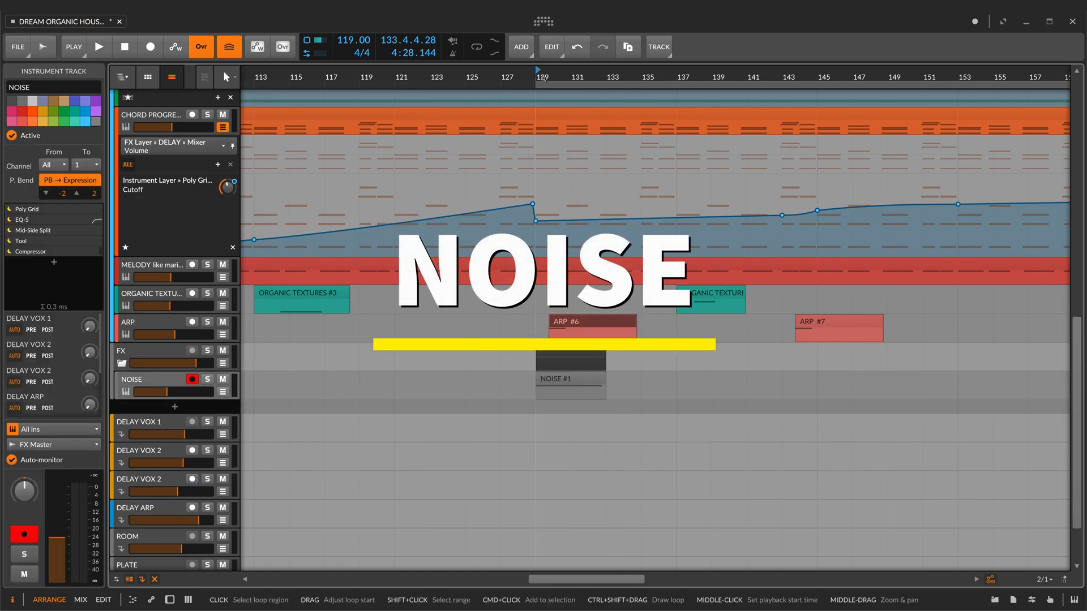
{"action": "scroll", "coordinate": [509, 378], "scroll_direction": "up", "scroll_amount": 2}
{"action": "left_click", "coordinate": [579, 378]}
{"action": "key", "text": "space"}
{"action": "left_click", "coordinate": [207, 379]}
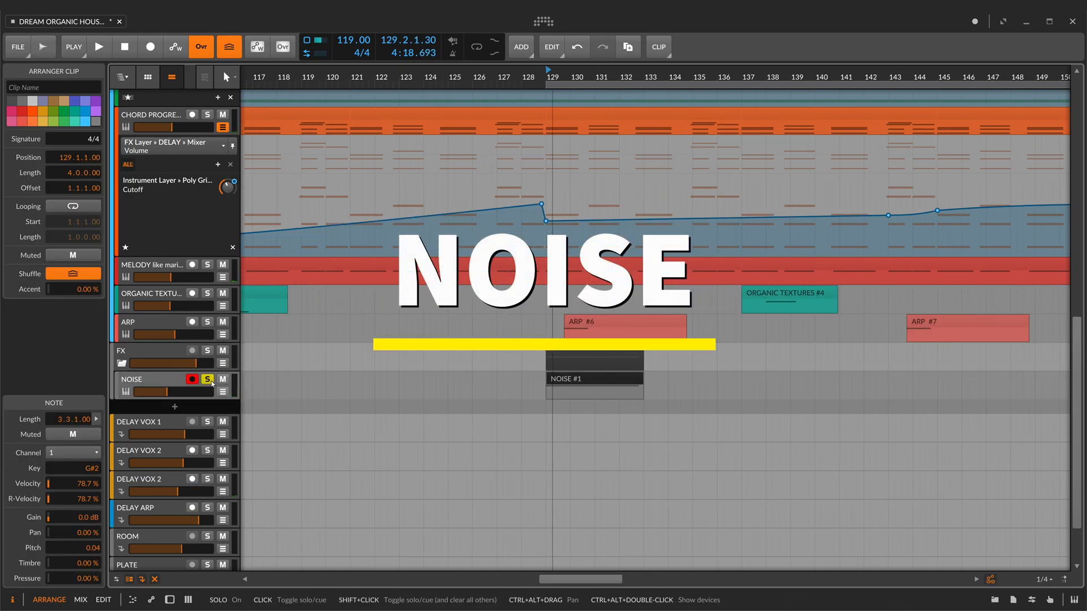
Step: Show the NOISE track's devices, stop playback and open the patch of its Poly Grid
{"action": "left_click", "coordinate": [144, 380]}
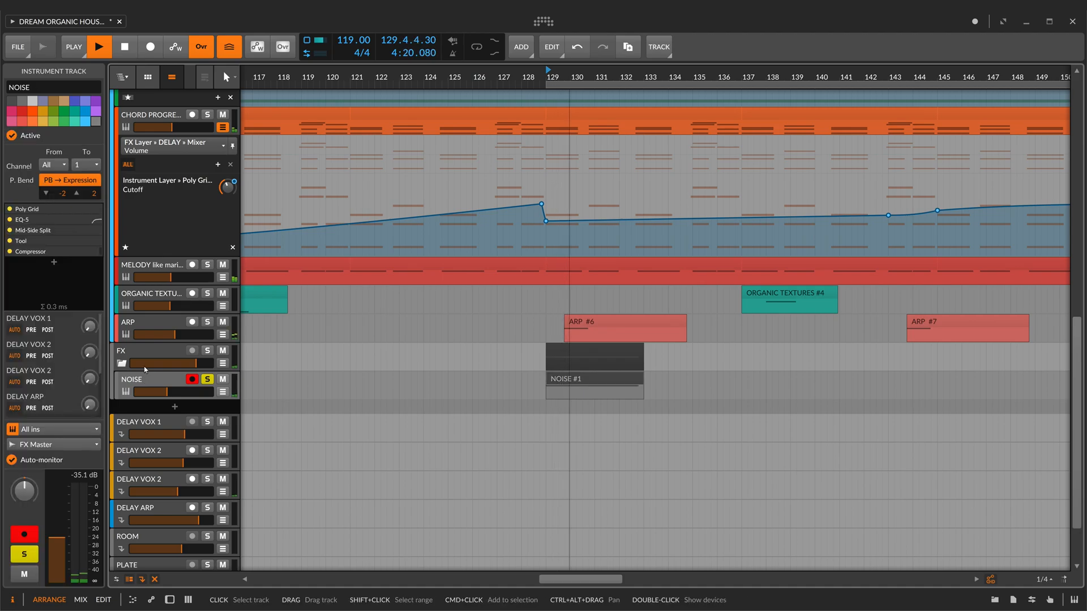
{"action": "key", "text": "d"}
{"action": "key", "text": "space"}
{"action": "left_click", "coordinate": [323, 490]}
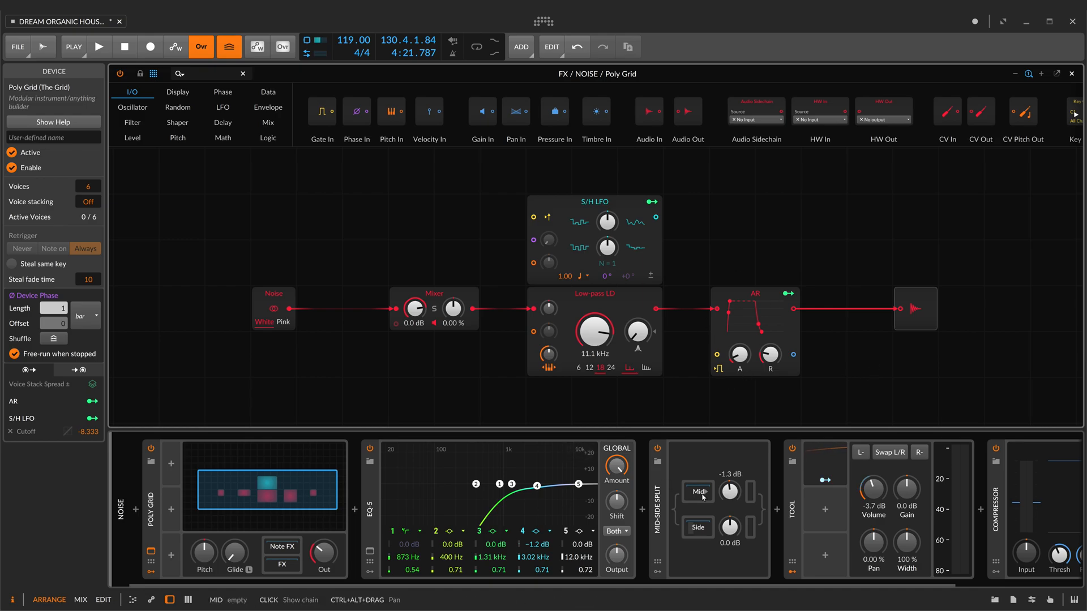
Step: Examine the NOISE track's effects, including the Side chain of Mid-Side Split and the modulator on the Tool device
{"action": "scroll", "coordinate": [623, 510], "scroll_direction": "right", "scroll_amount": 3}
{"action": "left_click", "coordinate": [550, 524]}
{"action": "scroll", "coordinate": [680, 509], "scroll_direction": "right", "scroll_amount": 5}
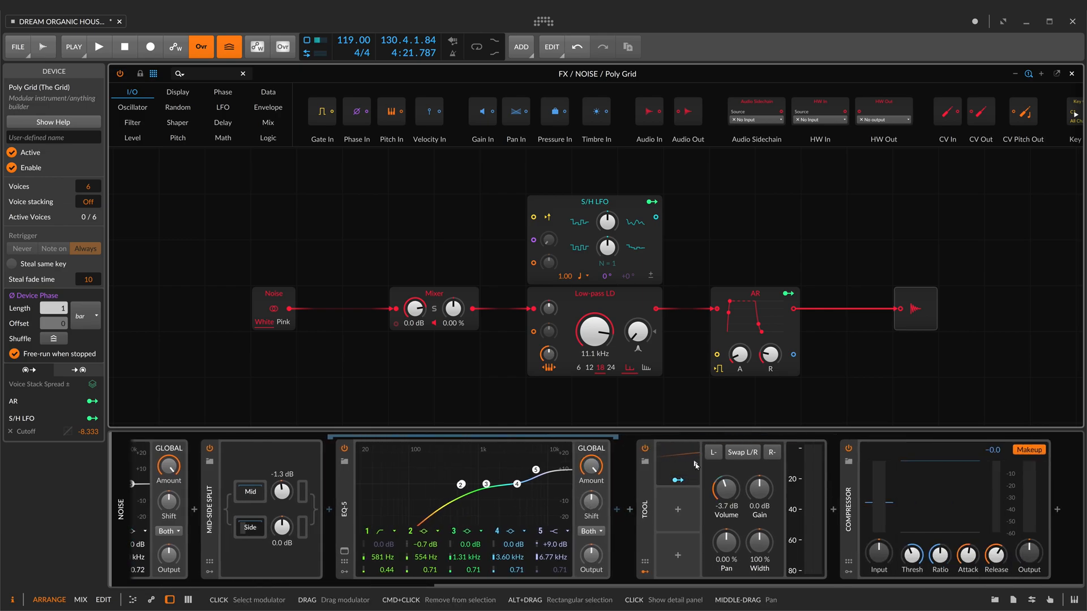
{"action": "left_click", "coordinate": [696, 464]}
{"action": "scroll", "coordinate": [695, 464], "scroll_direction": "right", "scroll_amount": 1}
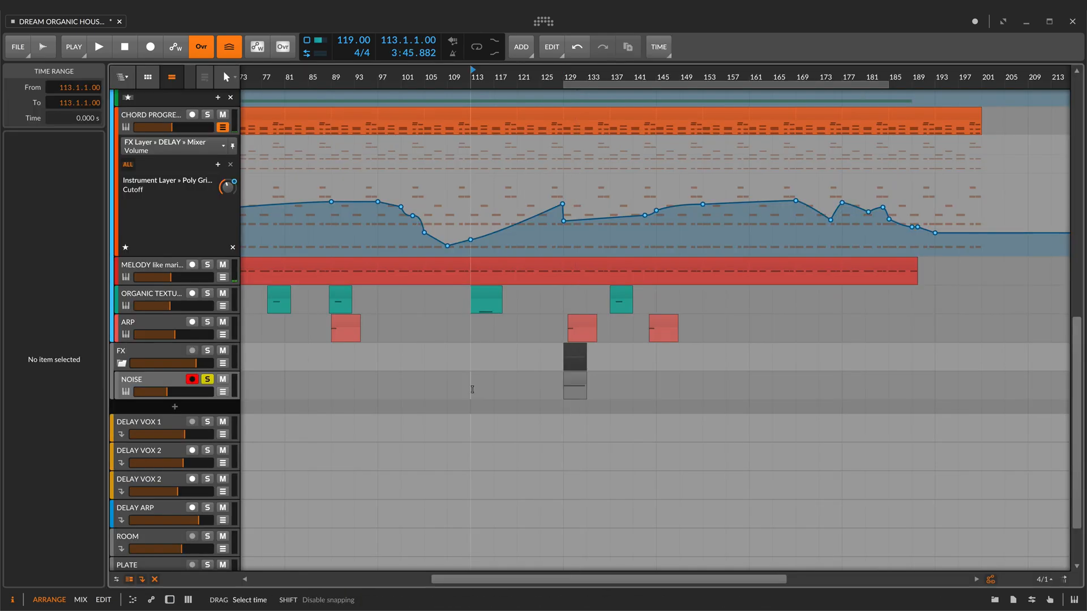
Step: Turn off the NOISE track's solo and play the full project from bar 113
{"action": "left_click", "coordinate": [207, 380]}
{"action": "key", "text": "space"}
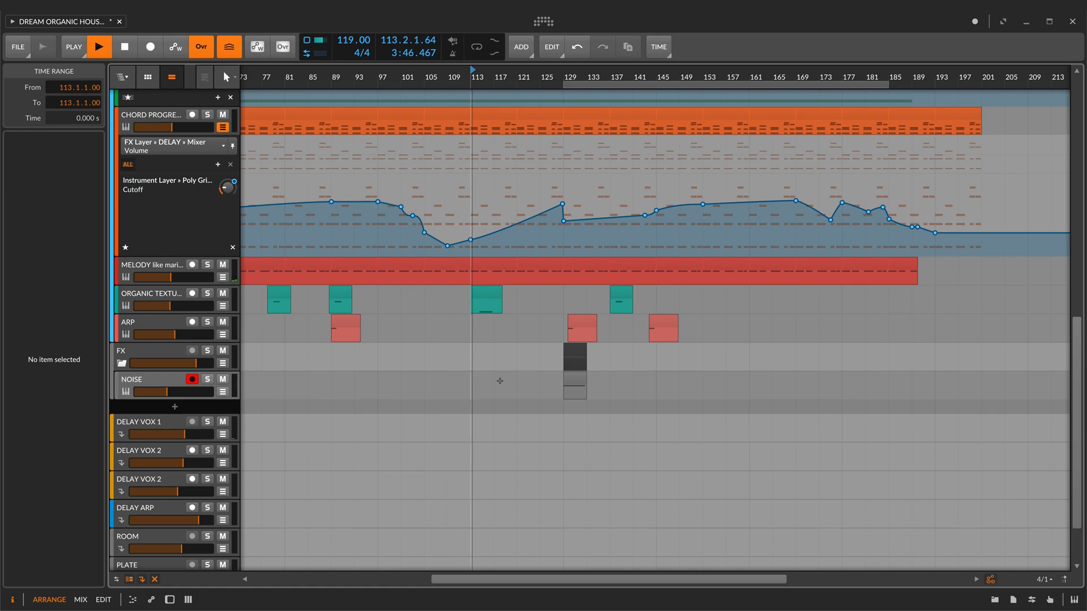
{"action": "scroll", "coordinate": [585, 352], "scroll_direction": "down", "scroll_amount": 1}
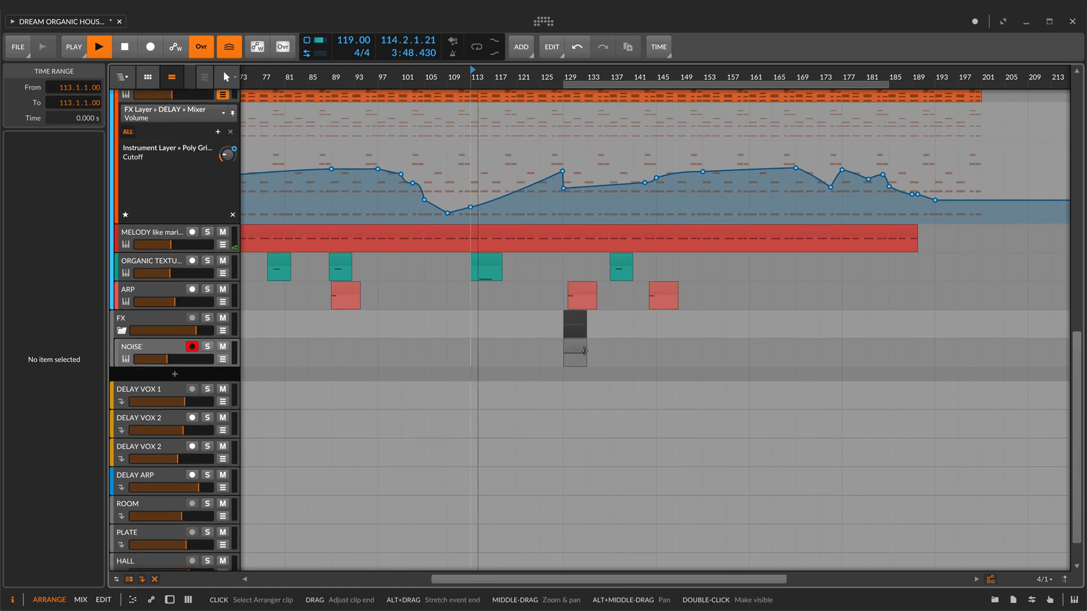
{"action": "scroll", "coordinate": [585, 351], "scroll_direction": "down", "scroll_amount": 1}
{"action": "scroll", "coordinate": [586, 317], "scroll_direction": "up", "scroll_amount": 4}
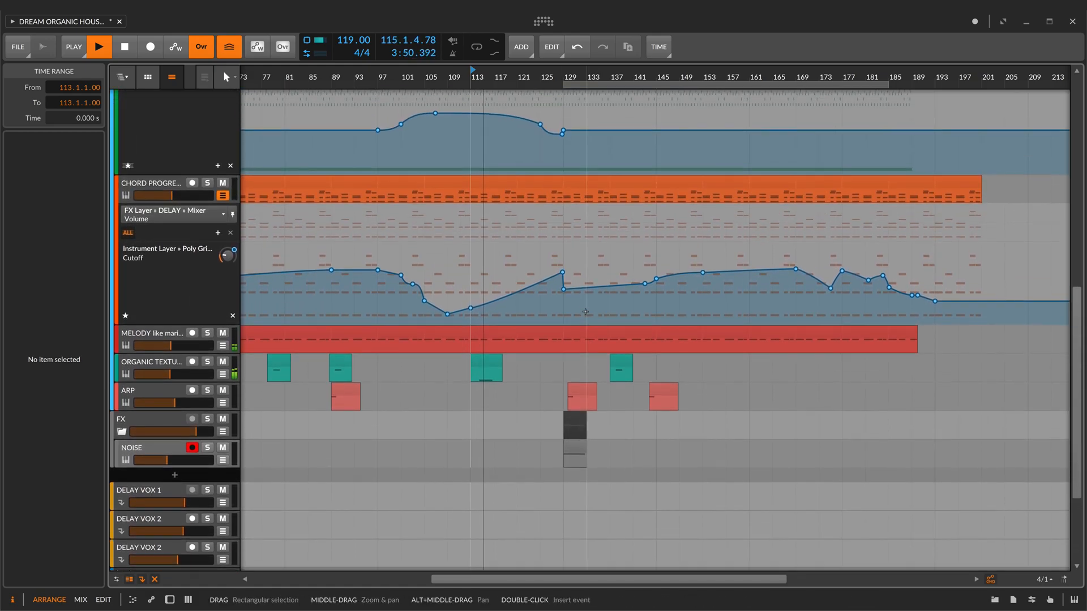
{"action": "scroll", "coordinate": [585, 312], "scroll_direction": "up", "scroll_amount": 2}
Step: Examine all tracks and automation lanes while the arrangement plays from the BUILD UP section into the DROP
{"action": "left_click_drag", "start_coordinate": [533, 77], "coordinate": [584, 130]}
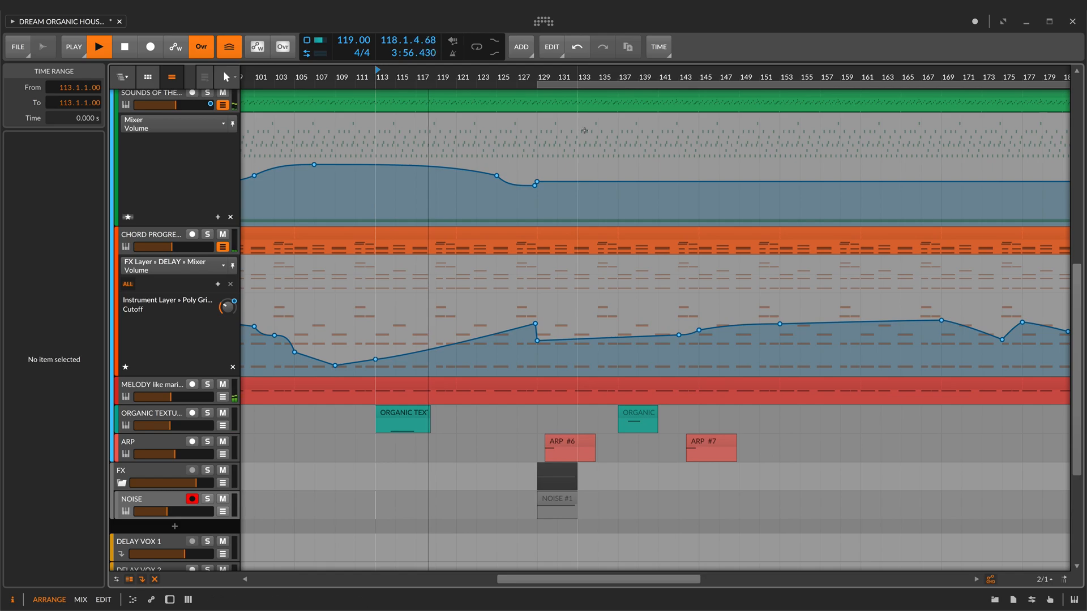
{"action": "scroll", "coordinate": [561, 134], "scroll_direction": "up", "scroll_amount": 5}
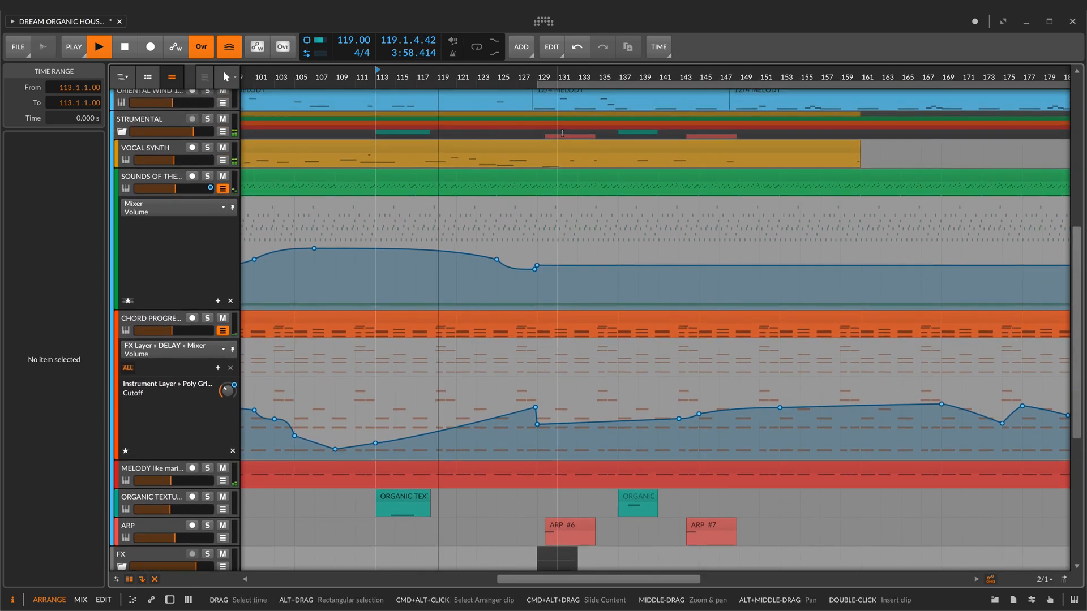
{"action": "scroll", "coordinate": [563, 133], "scroll_direction": "up", "scroll_amount": 4}
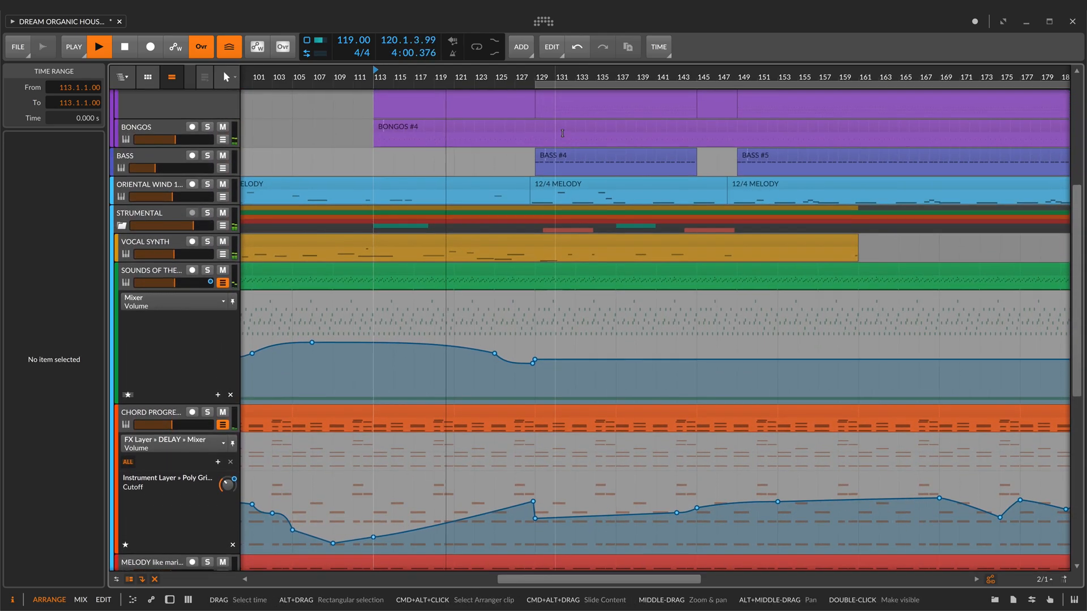
{"action": "scroll", "coordinate": [562, 133], "scroll_direction": "up", "scroll_amount": 4}
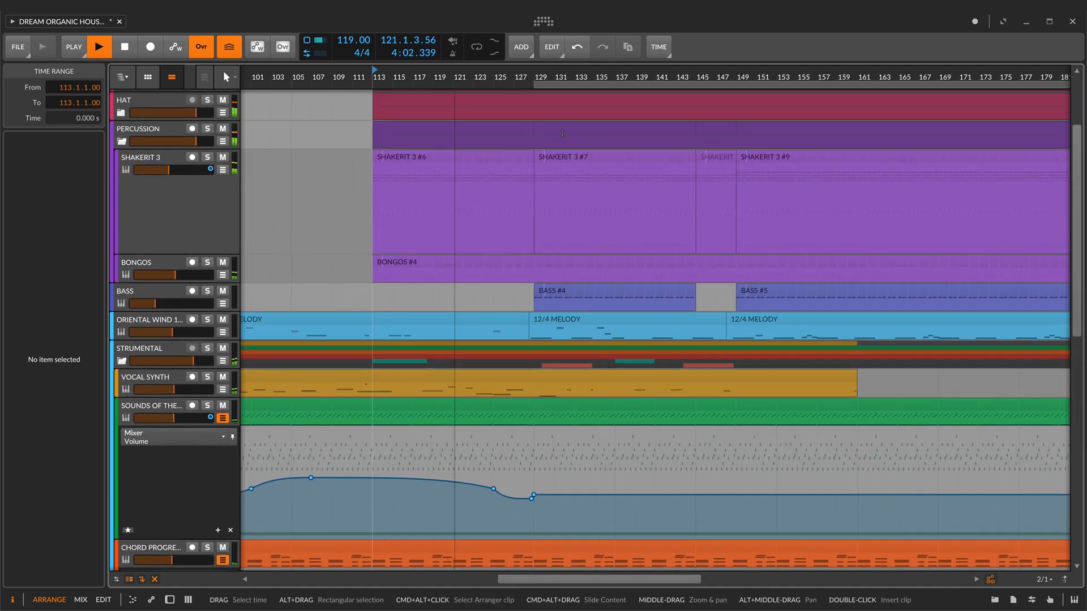
{"action": "scroll", "coordinate": [562, 134], "scroll_direction": "up", "scroll_amount": 2}
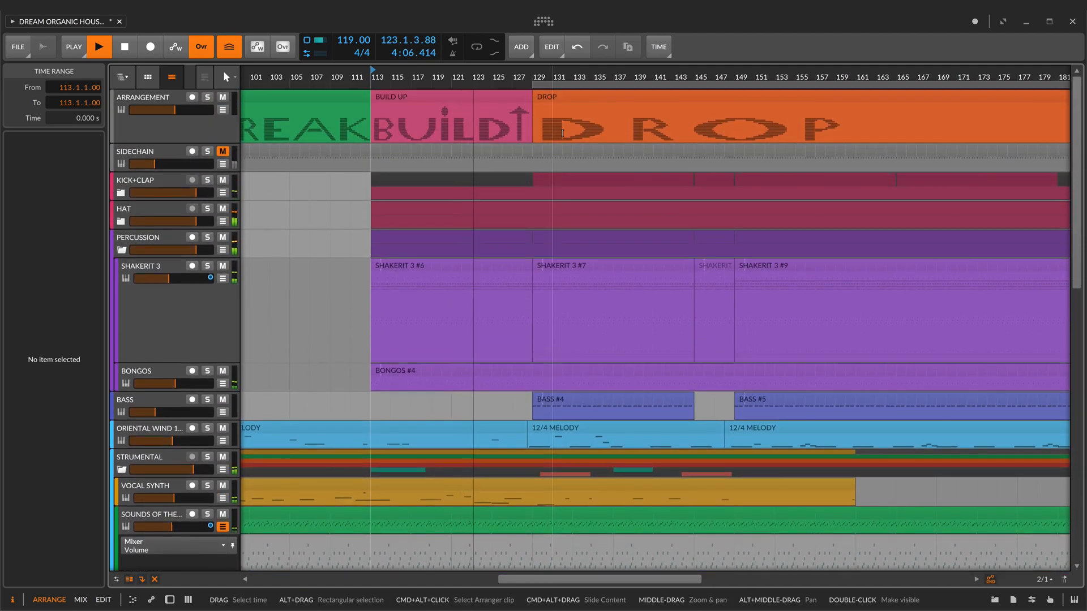
{"action": "scroll", "coordinate": [563, 134], "scroll_direction": "down", "scroll_amount": 6}
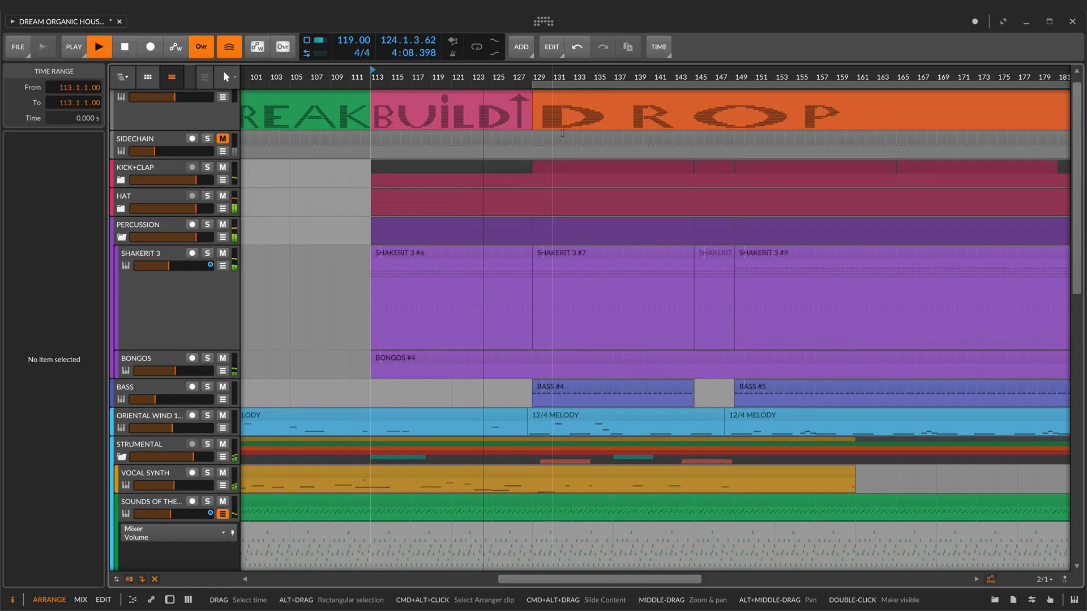
{"action": "scroll", "coordinate": [562, 134], "scroll_direction": "down", "scroll_amount": 5}
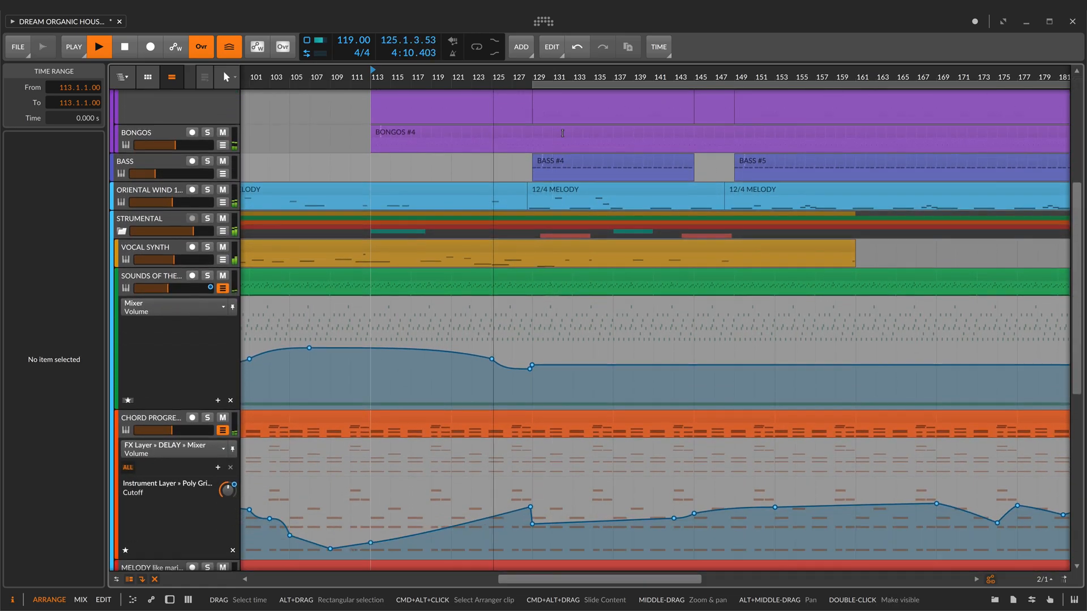
{"action": "scroll", "coordinate": [562, 133], "scroll_direction": "down", "scroll_amount": 3}
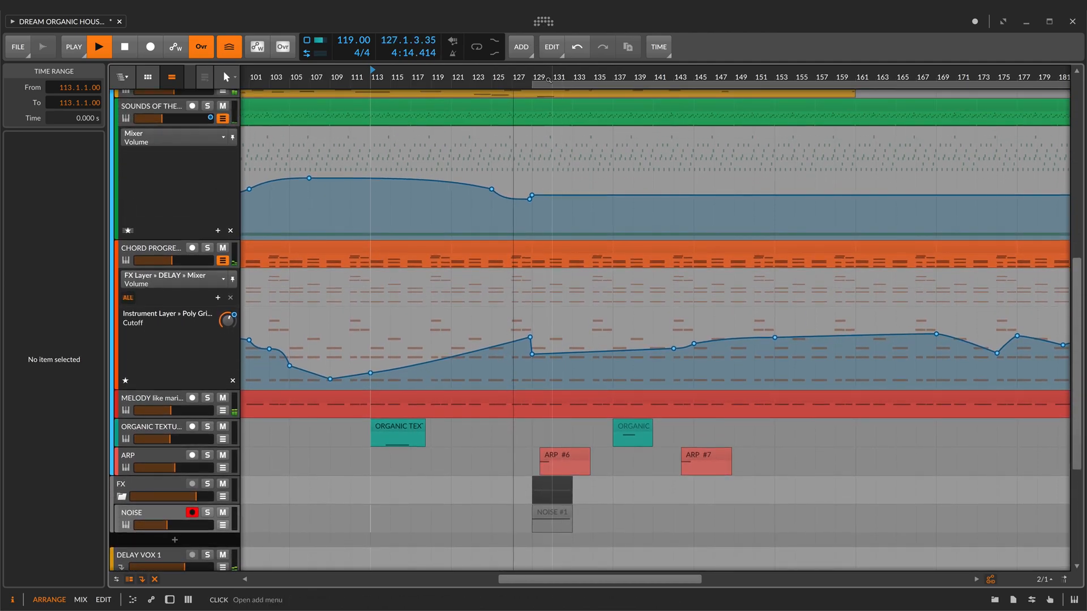
{"action": "left_click_drag", "start_coordinate": [553, 77], "coordinate": [500, 64]}
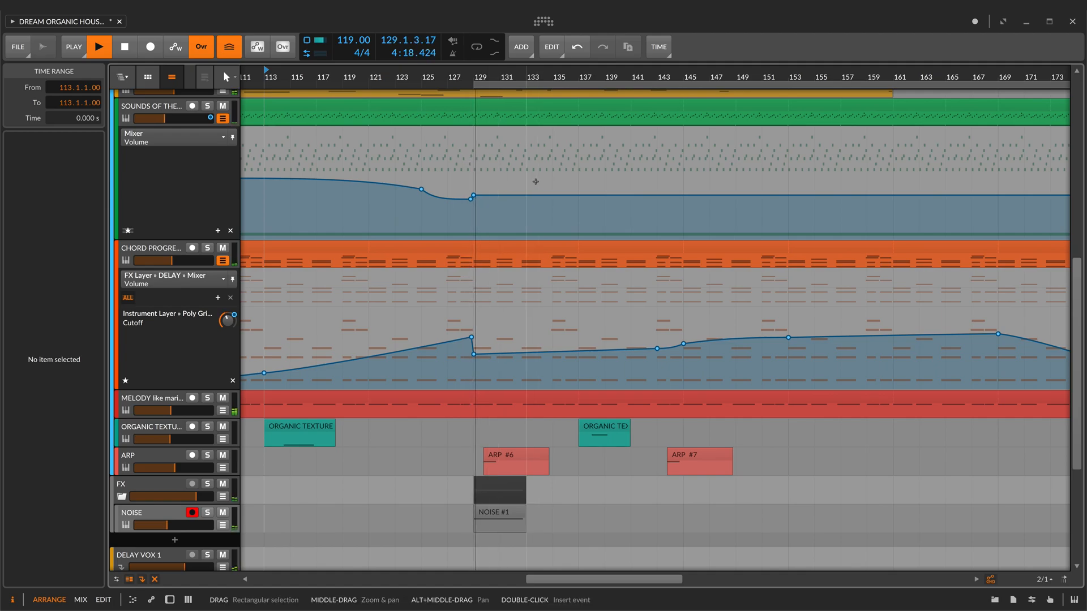
{"action": "scroll", "coordinate": [536, 182], "scroll_direction": "up", "scroll_amount": 5}
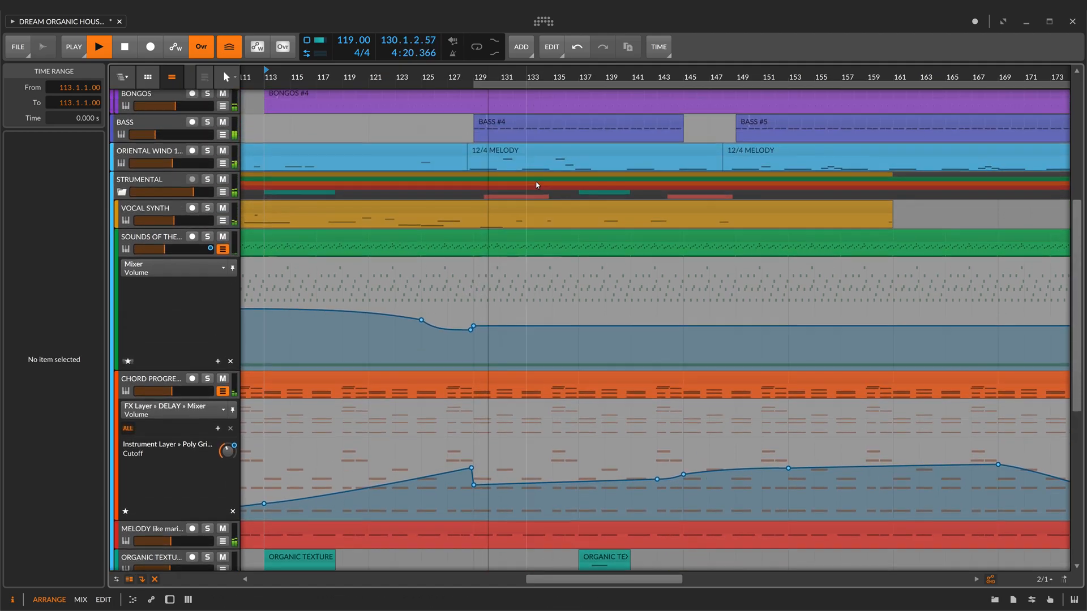
{"action": "scroll", "coordinate": [536, 181], "scroll_direction": "up", "scroll_amount": 5}
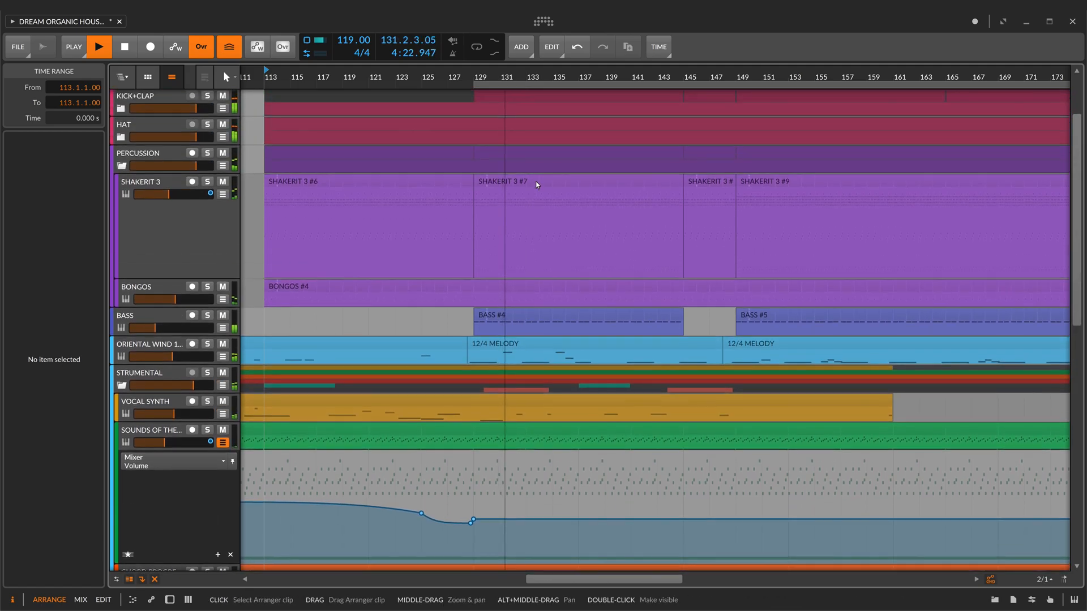
{"action": "scroll", "coordinate": [536, 181], "scroll_direction": "up", "scroll_amount": 3}
{"action": "left_click_drag", "start_coordinate": [551, 77], "coordinate": [523, 75]}
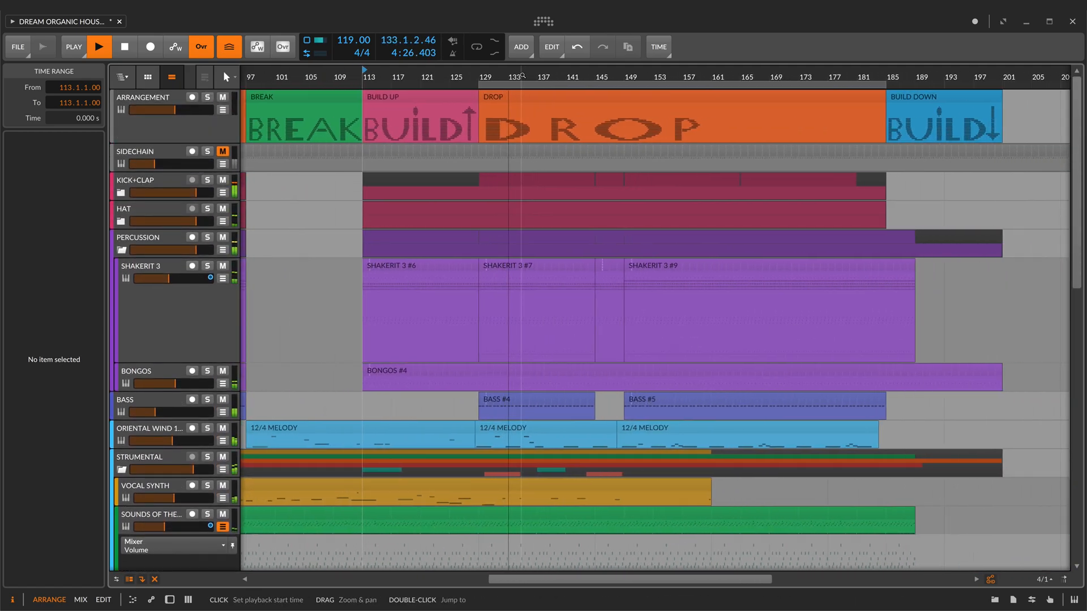